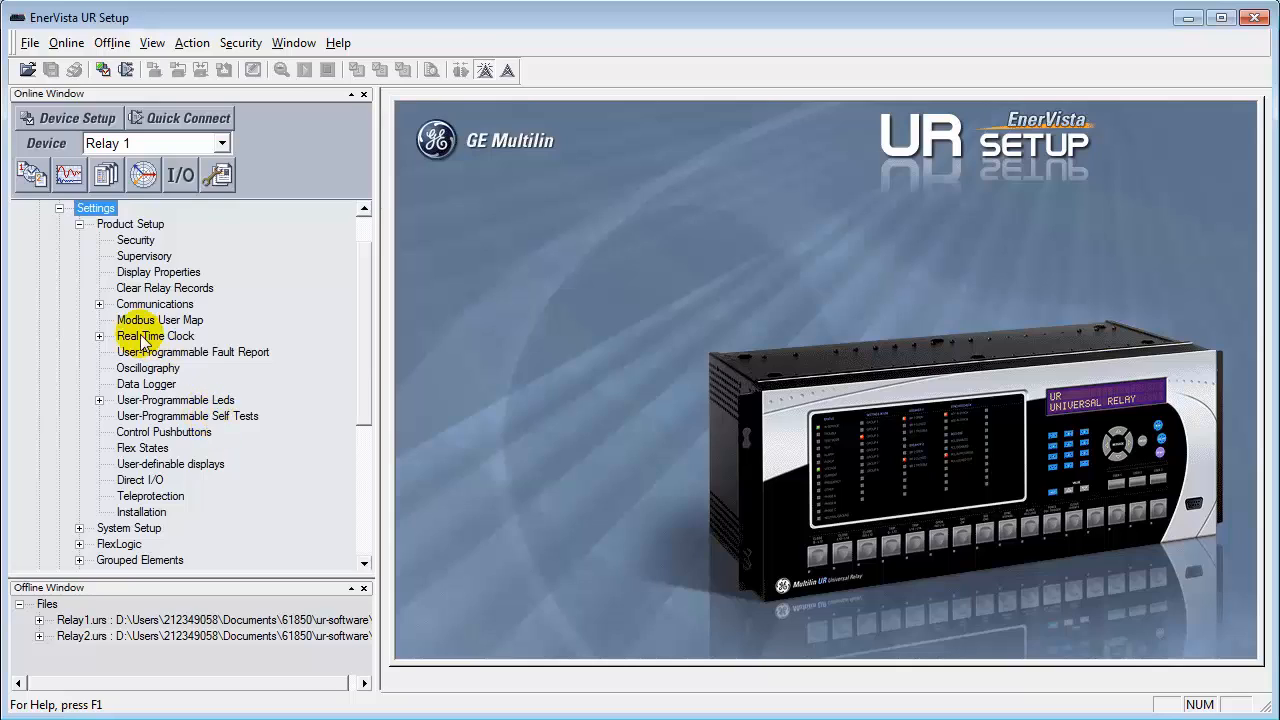
Open Relay 1's GGIO1 Status Configuration under the IEC 61850 communications settings and position its window in the workspace
{"action": "left_click", "coordinate": [99, 304]}
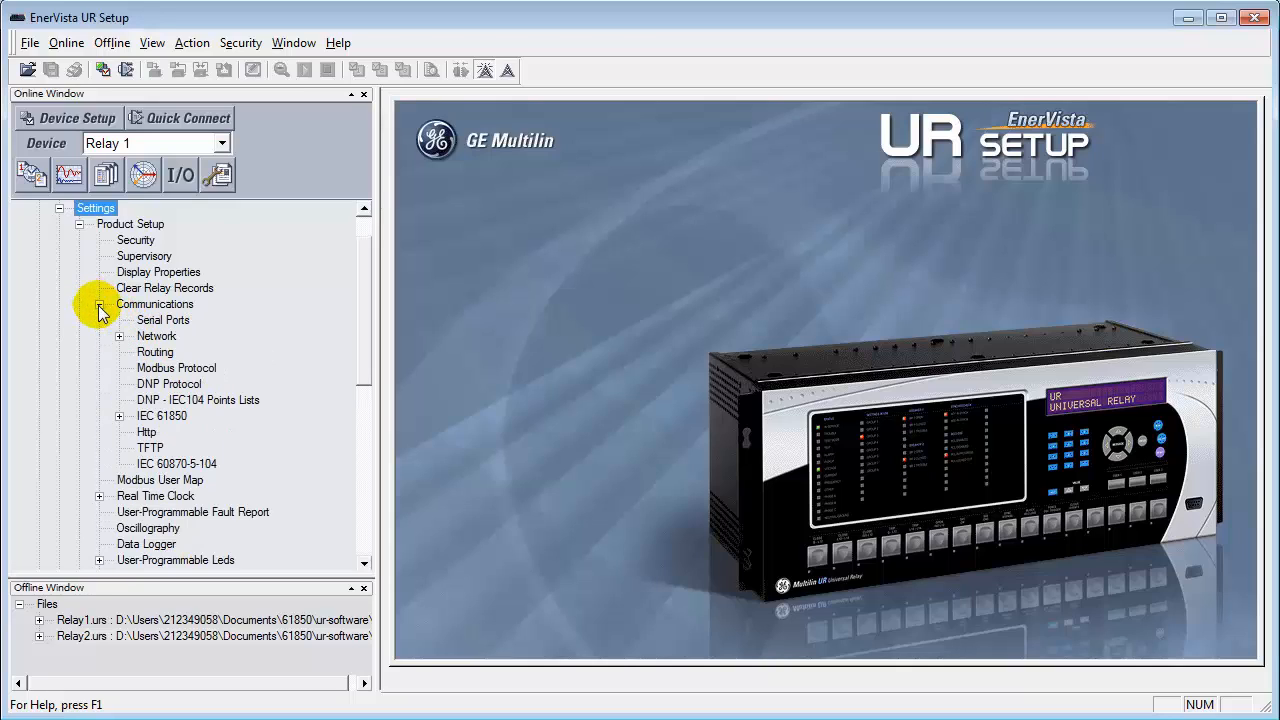
{"action": "left_click", "coordinate": [119, 416]}
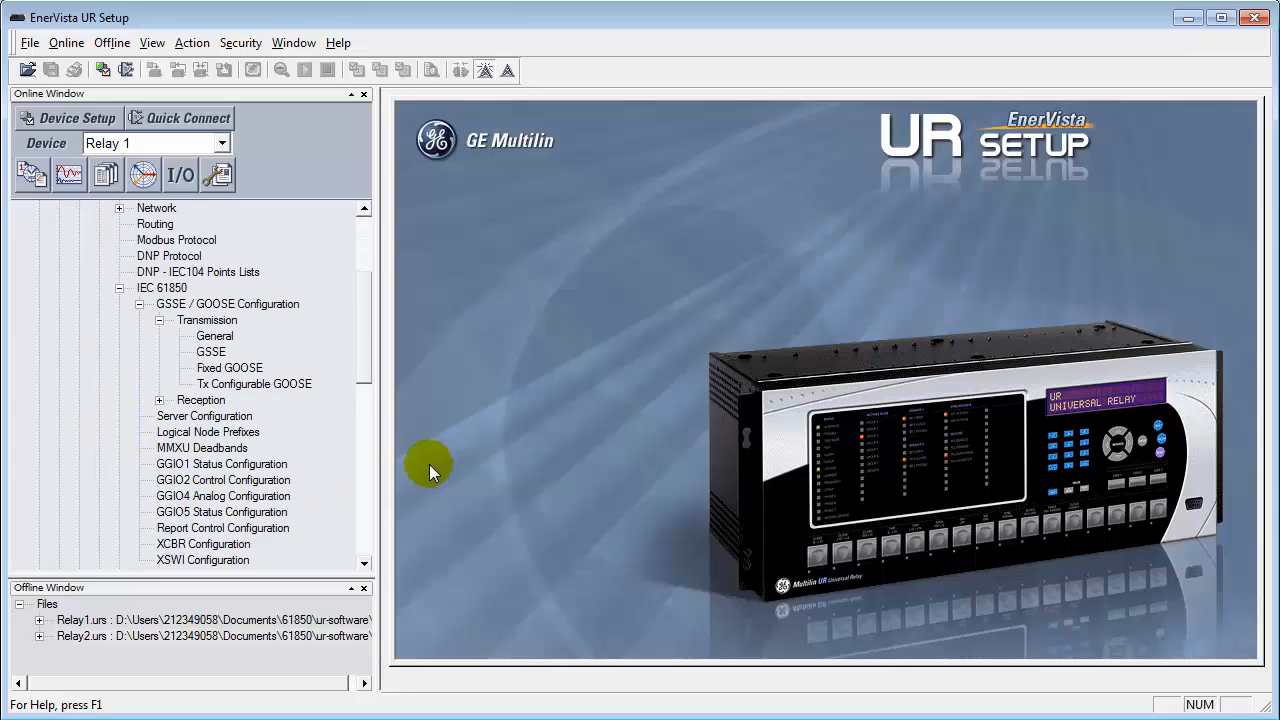
{"action": "left_click_drag", "start_coordinate": [380, 466], "coordinate": [406, 468]}
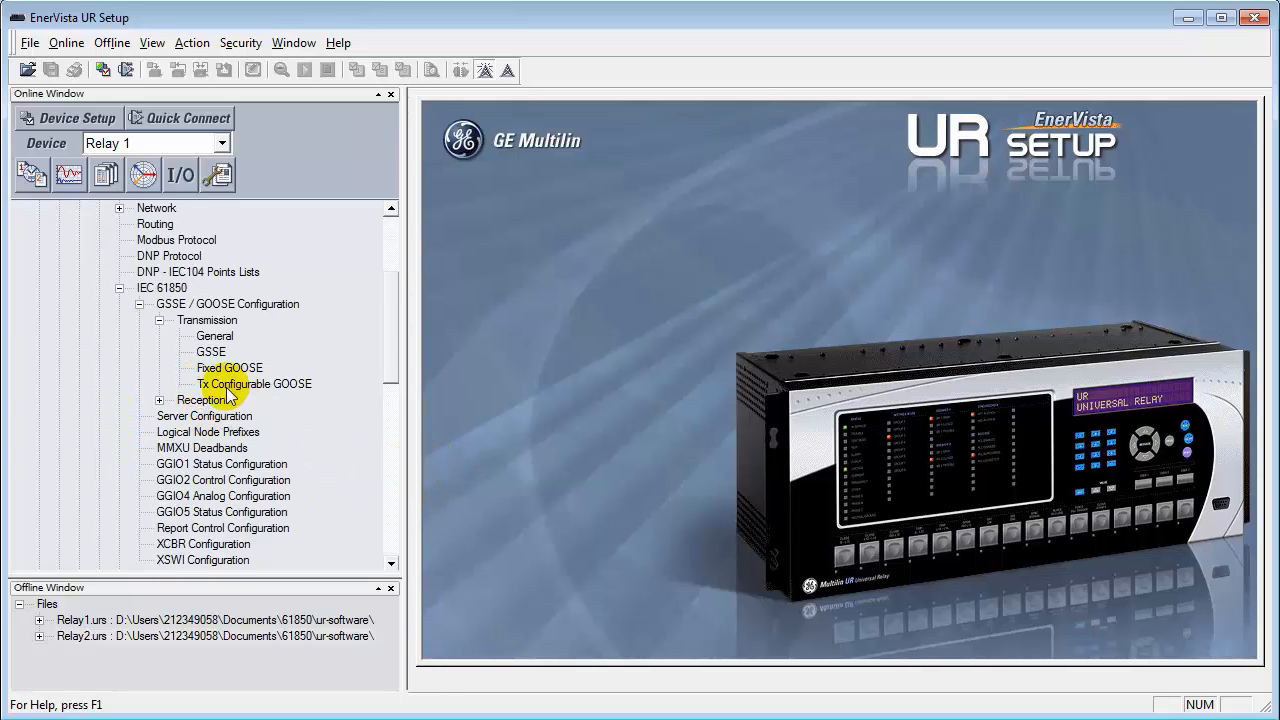
{"action": "left_click", "coordinate": [222, 386]}
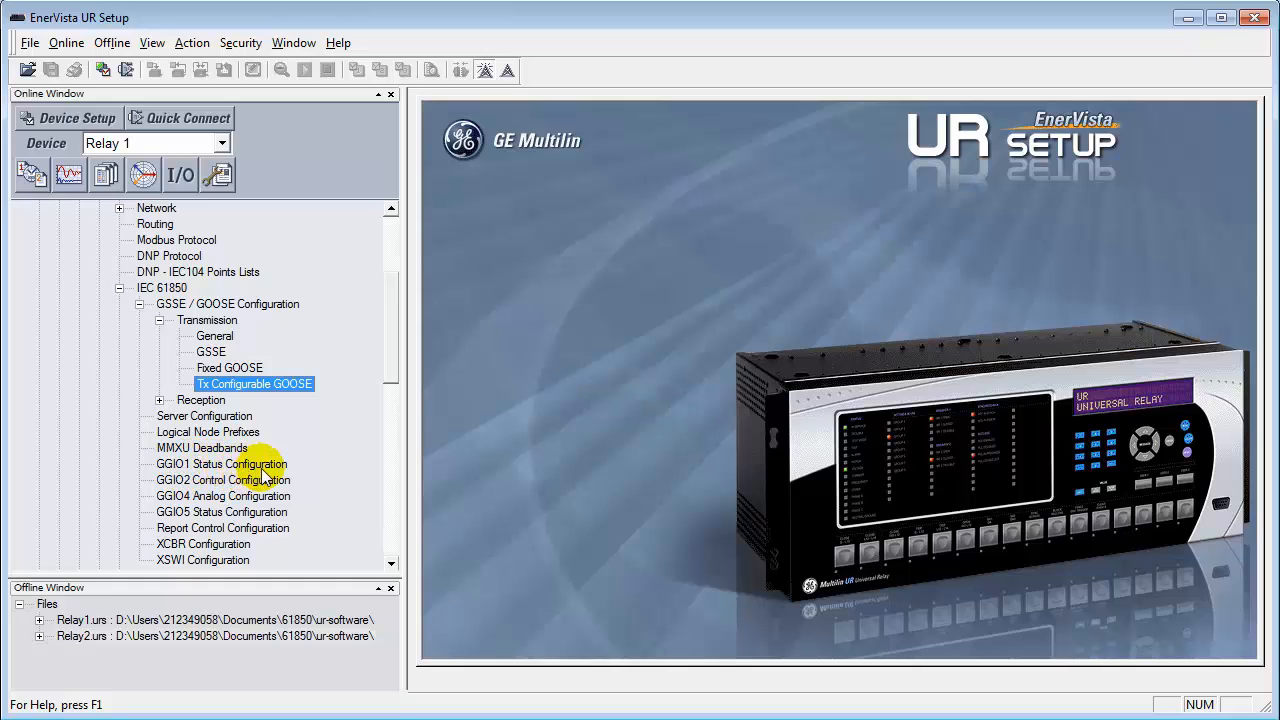
{"action": "left_click", "coordinate": [172, 464]}
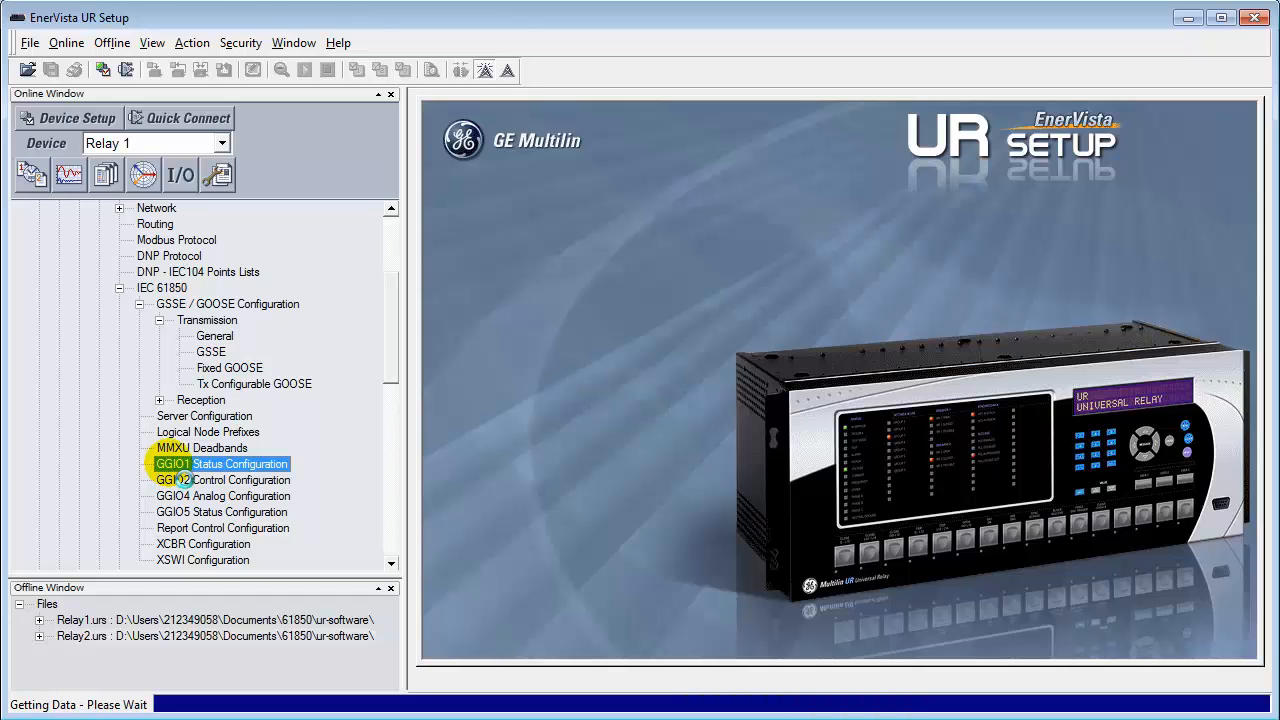
{"action": "left_click_drag", "start_coordinate": [696, 249], "coordinate": [642, 178]}
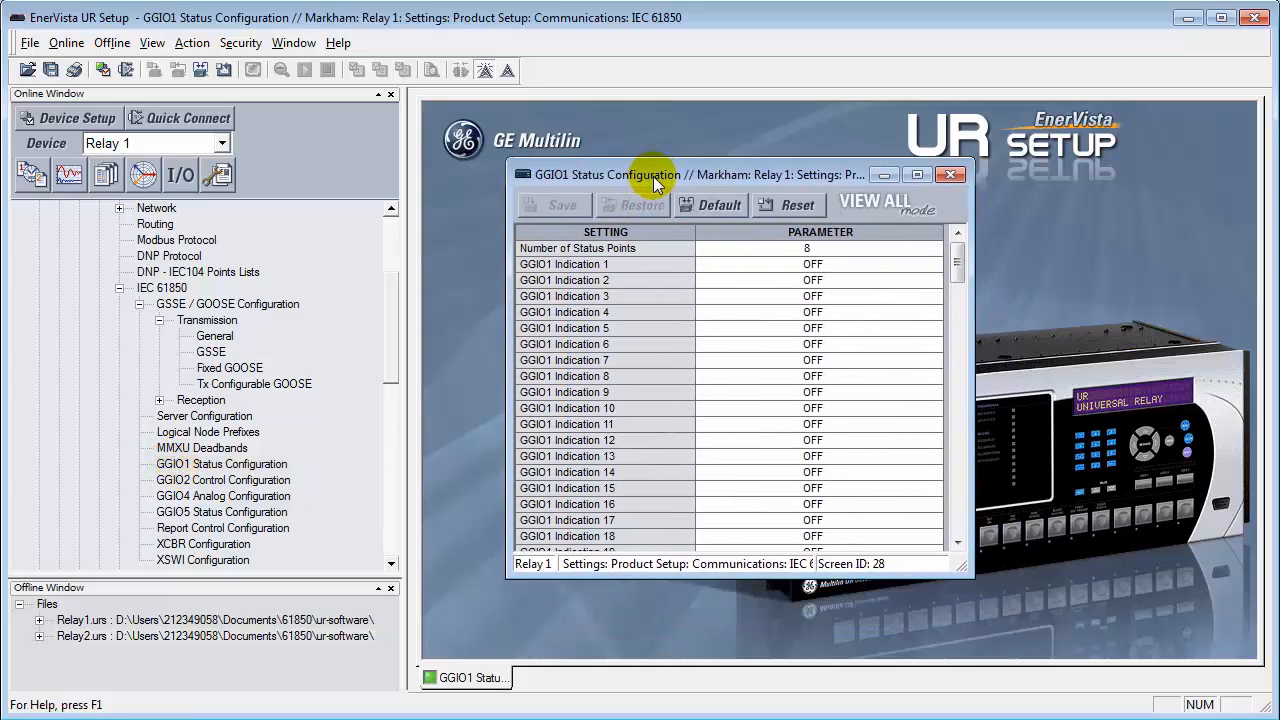
{"action": "mouse_move", "coordinate": [934, 263]}
{"action": "left_mouse_down"}
{"action": "mouse_move", "coordinate": [948, 536]}
{"action": "mouse_move", "coordinate": [950, 272]}
{"action": "left_mouse_up"}
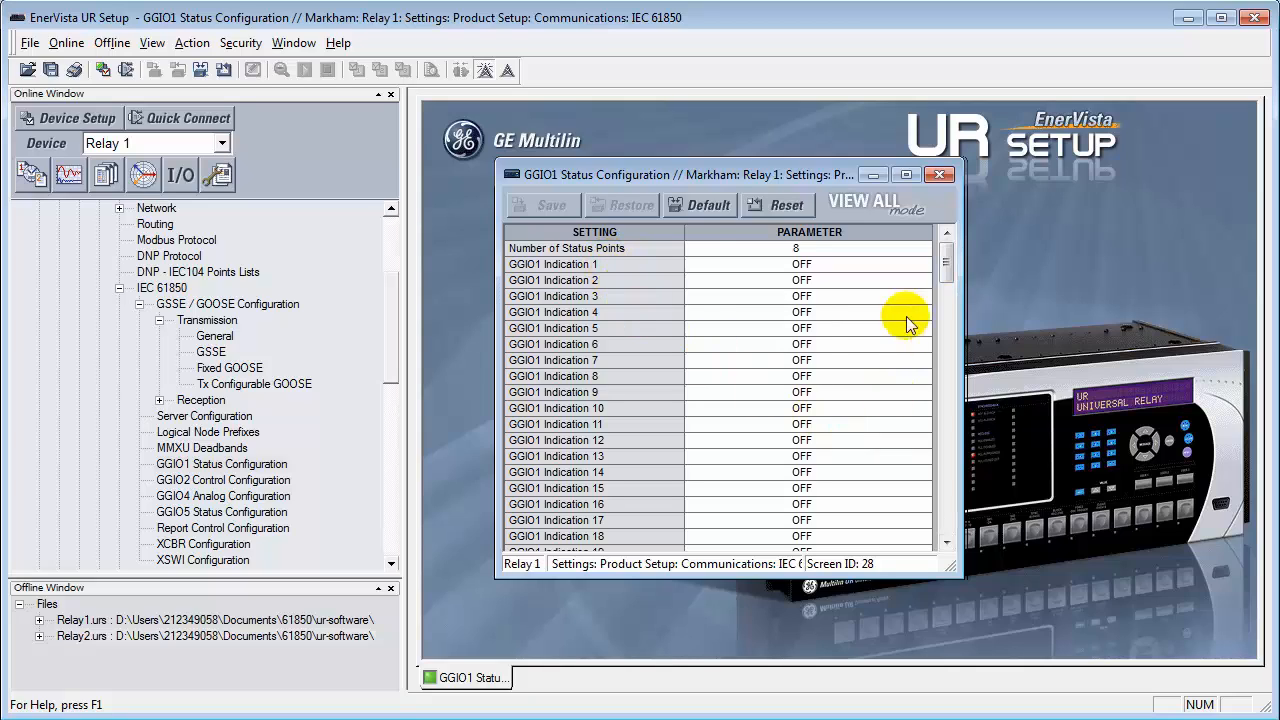
Set the Number of Status Points for GGIO1 to 8
{"action": "left_click", "coordinate": [867, 249]}
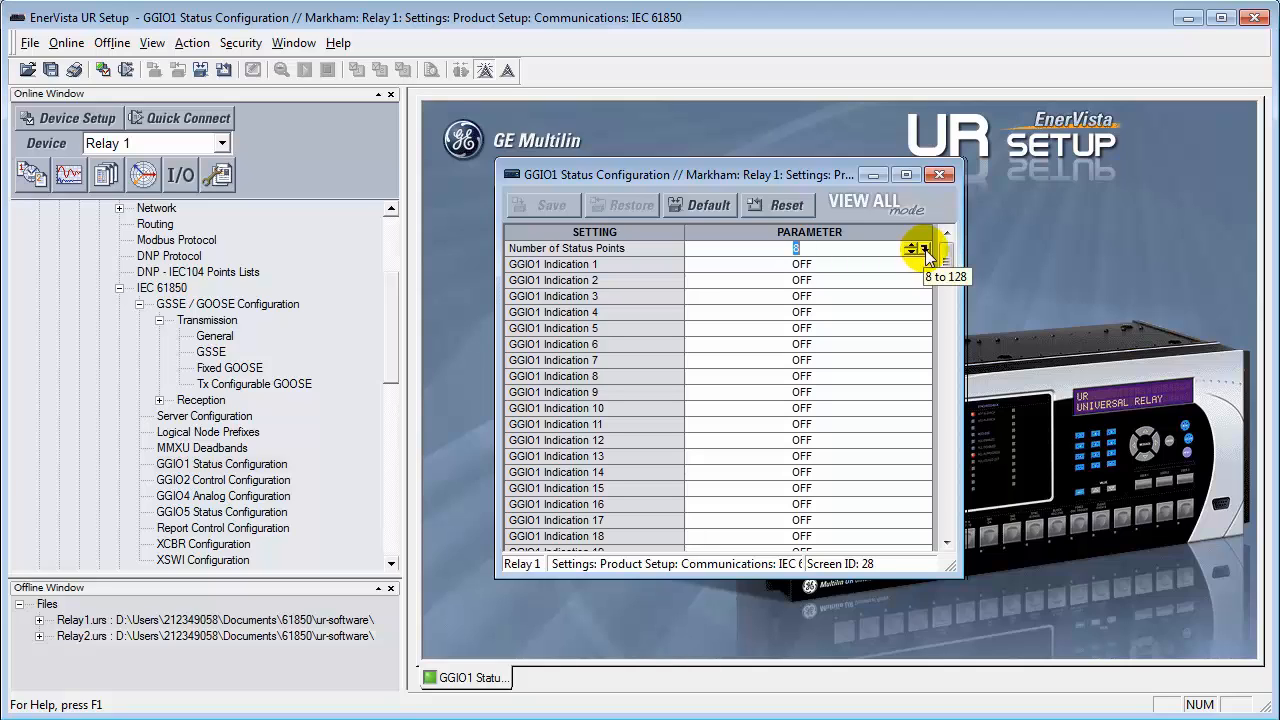
{"action": "left_click", "coordinate": [925, 249]}
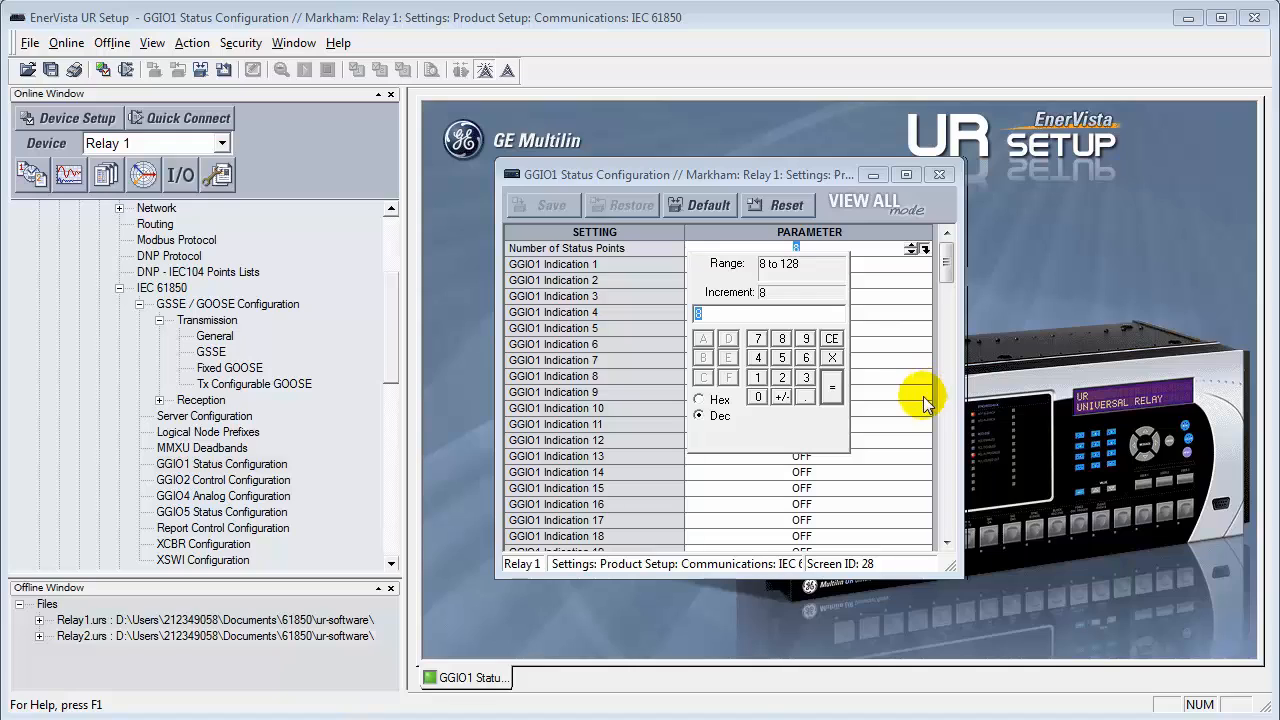
{"action": "left_click", "coordinate": [832, 395]}
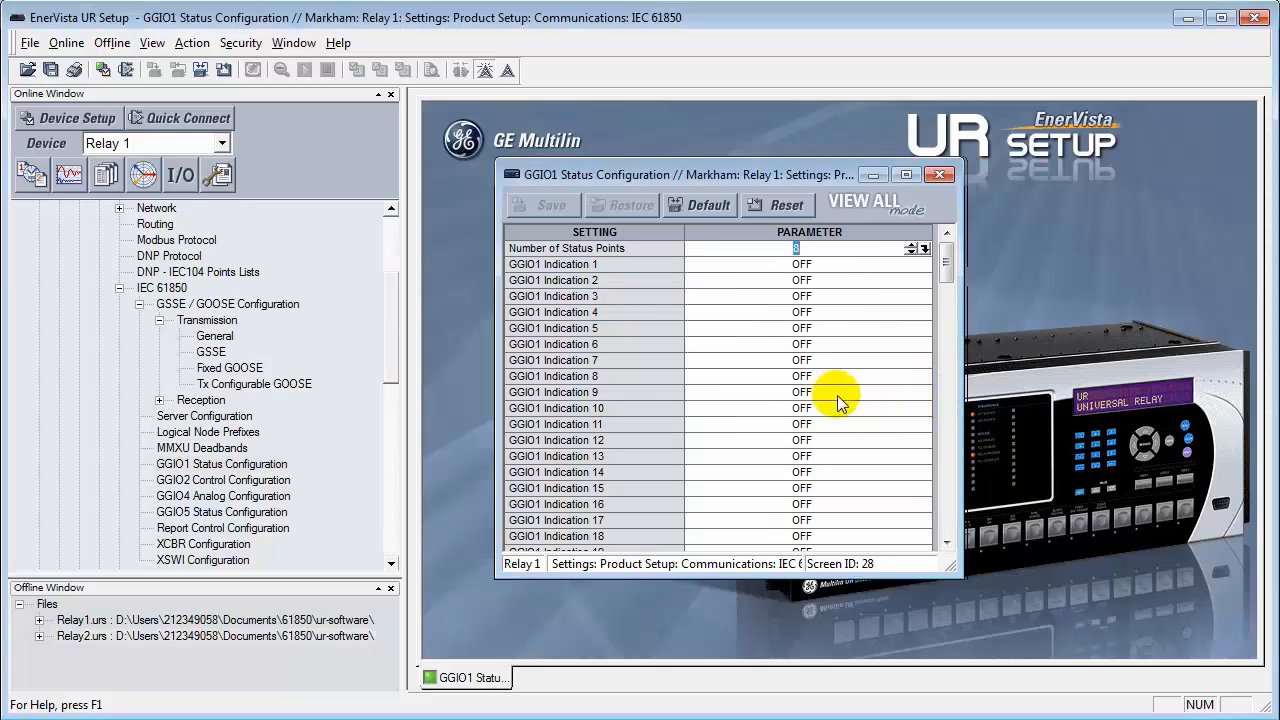
Assign Cont Ip 2 On(H5c) to GGIO1 Indication 1 and Cont Ip 3 On(H6a) to GGIO1 Indication 2
{"action": "left_click", "coordinate": [858, 264]}
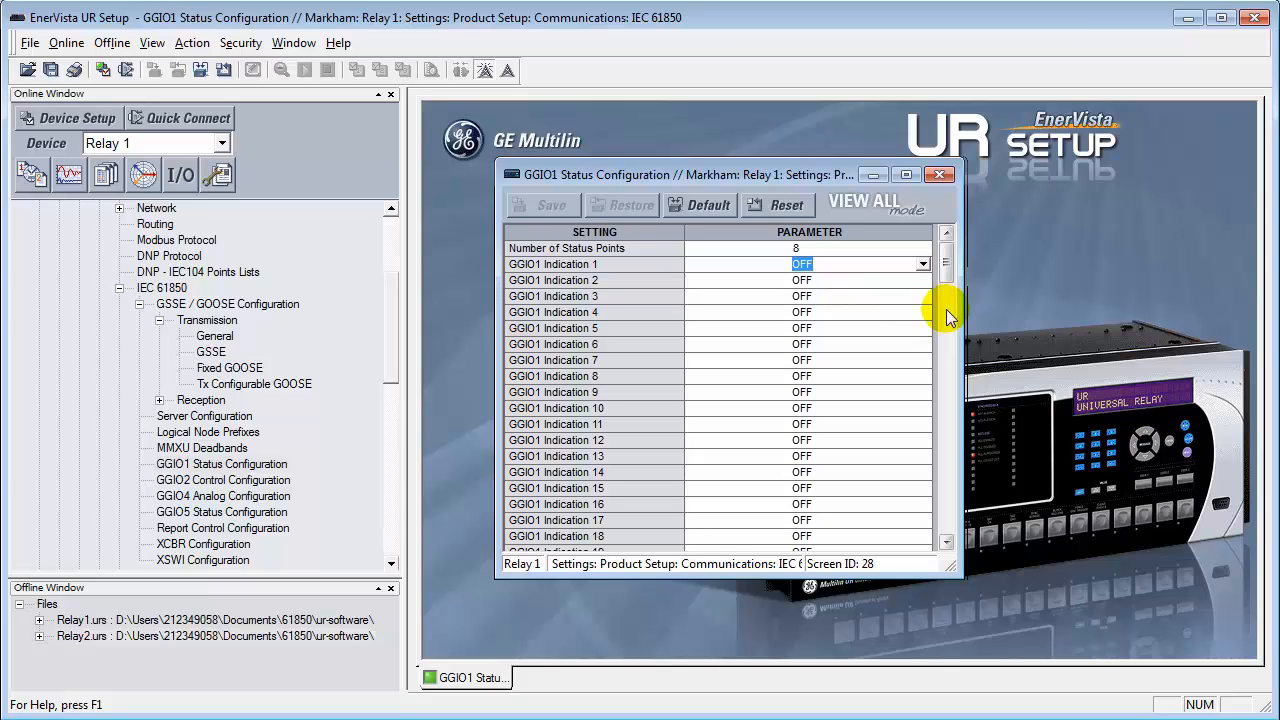
{"action": "type", "text": "Cont Ip"}
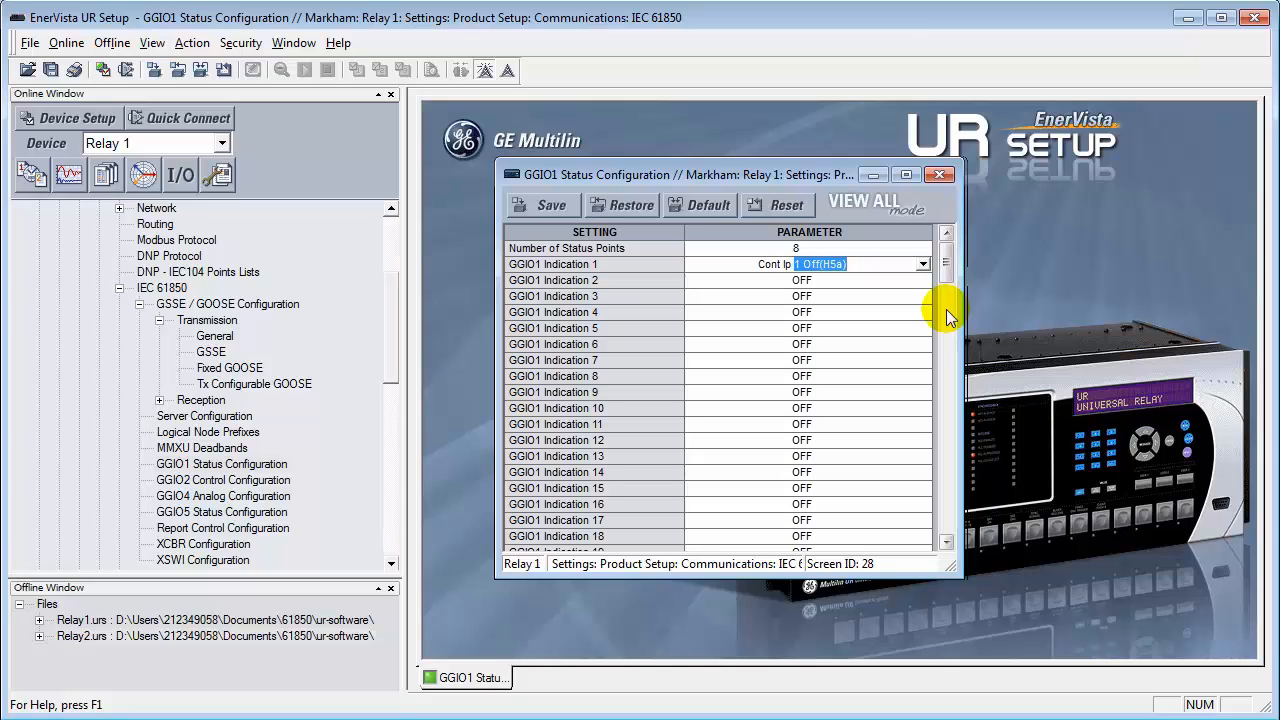
{"action": "type", "text": " 2 On"}
{"action": "left_click", "coordinate": [876, 286]}
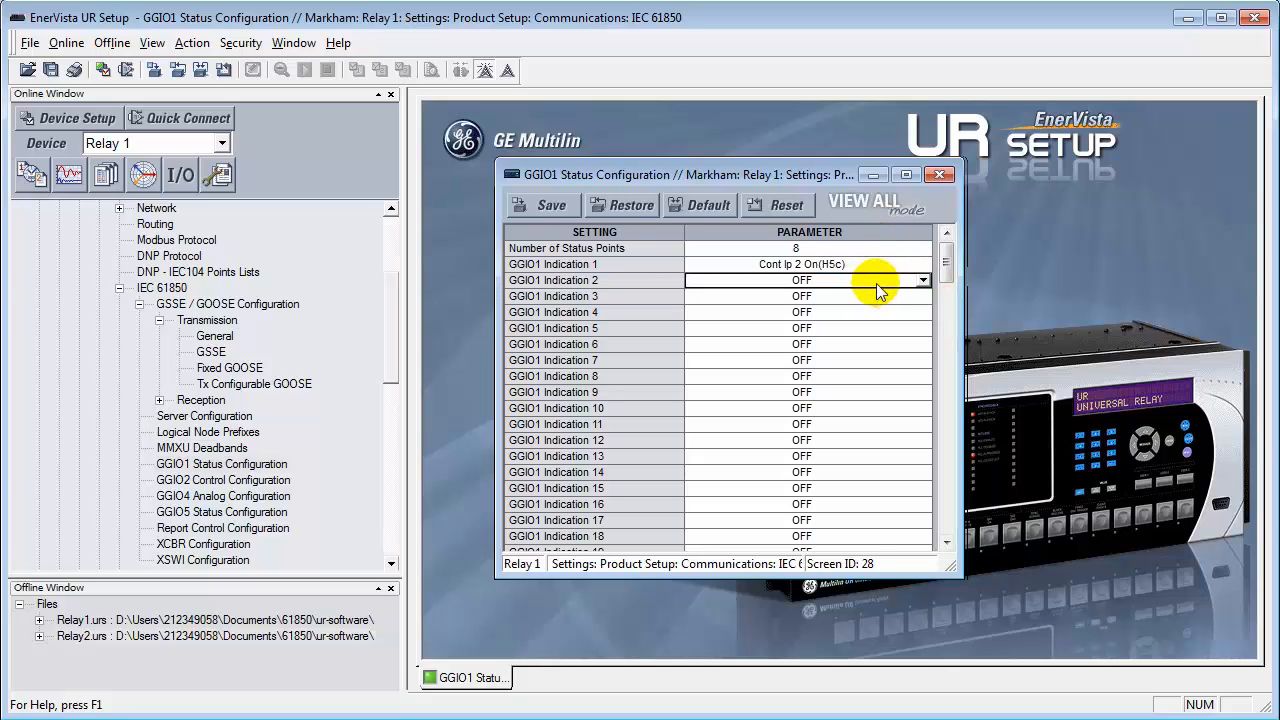
{"action": "type", "text": "C"}
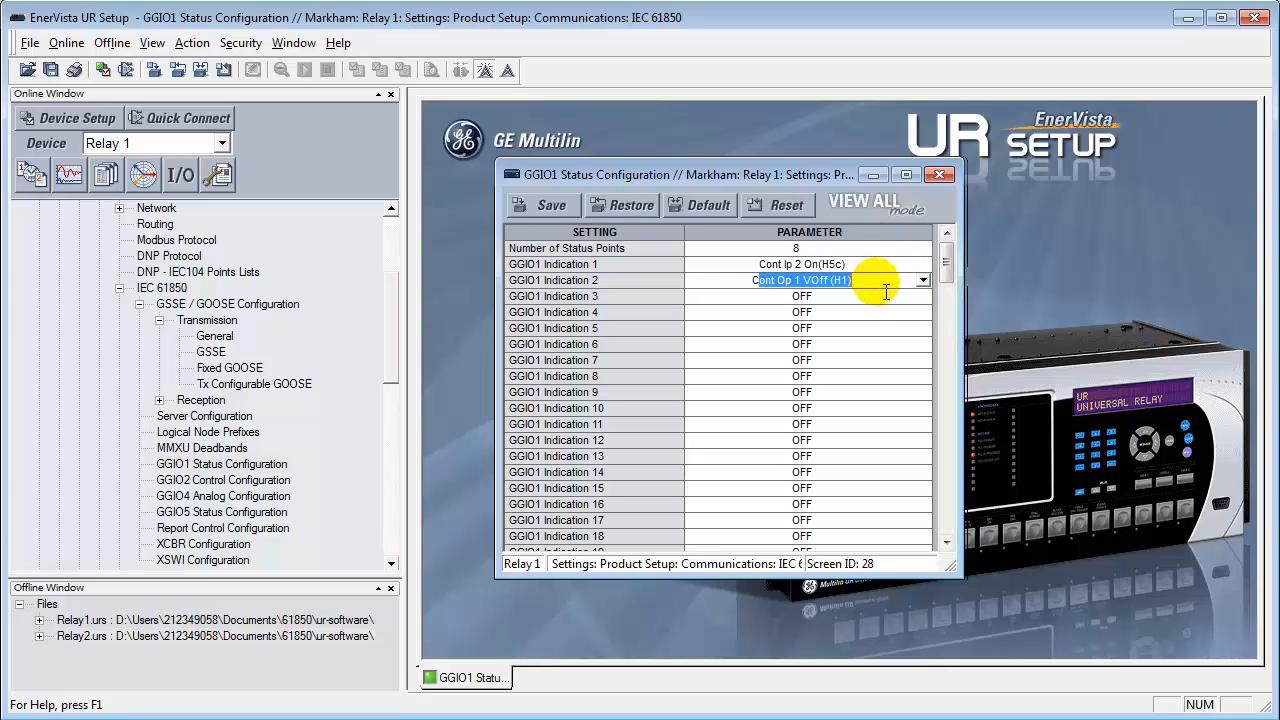
{"action": "type", "text": "ont Ip 3 On"}
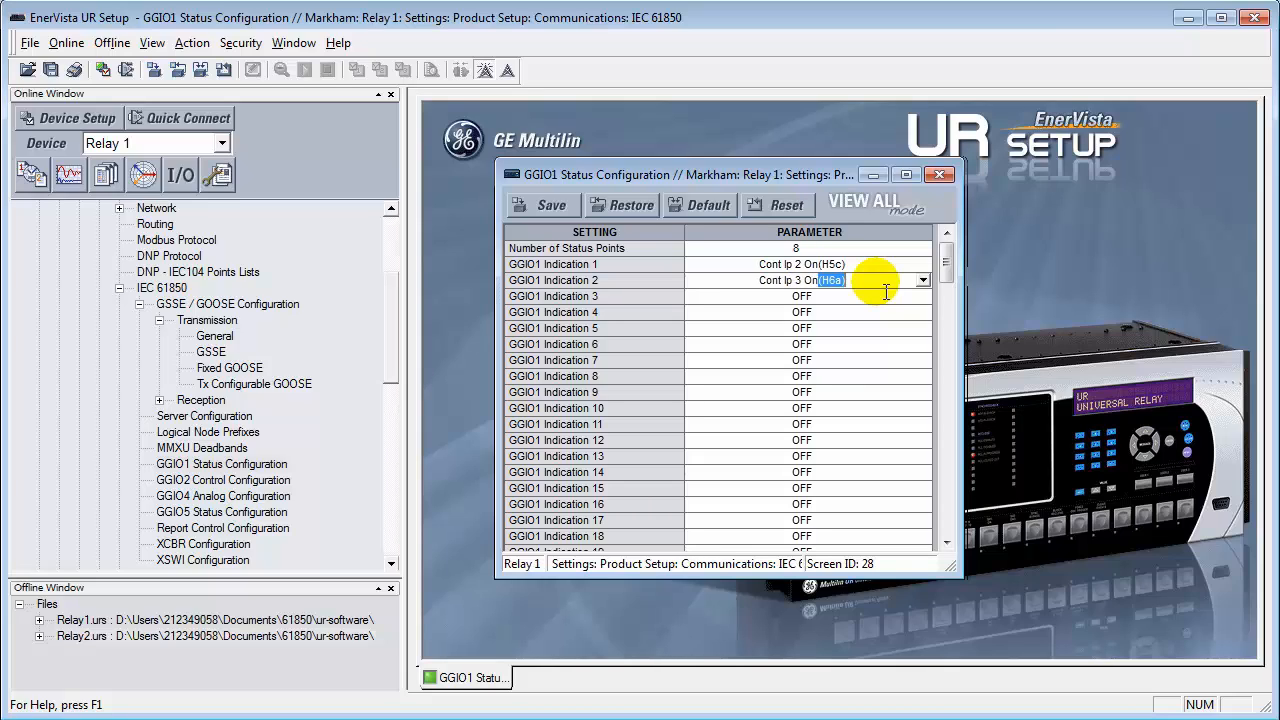
Save the GGIO1 status settings to the relay
{"action": "left_click", "coordinate": [536, 210]}
{"action": "left_click_drag", "start_coordinate": [596, 280], "coordinate": [670, 390]}
{"action": "left_click", "coordinate": [818, 547]}
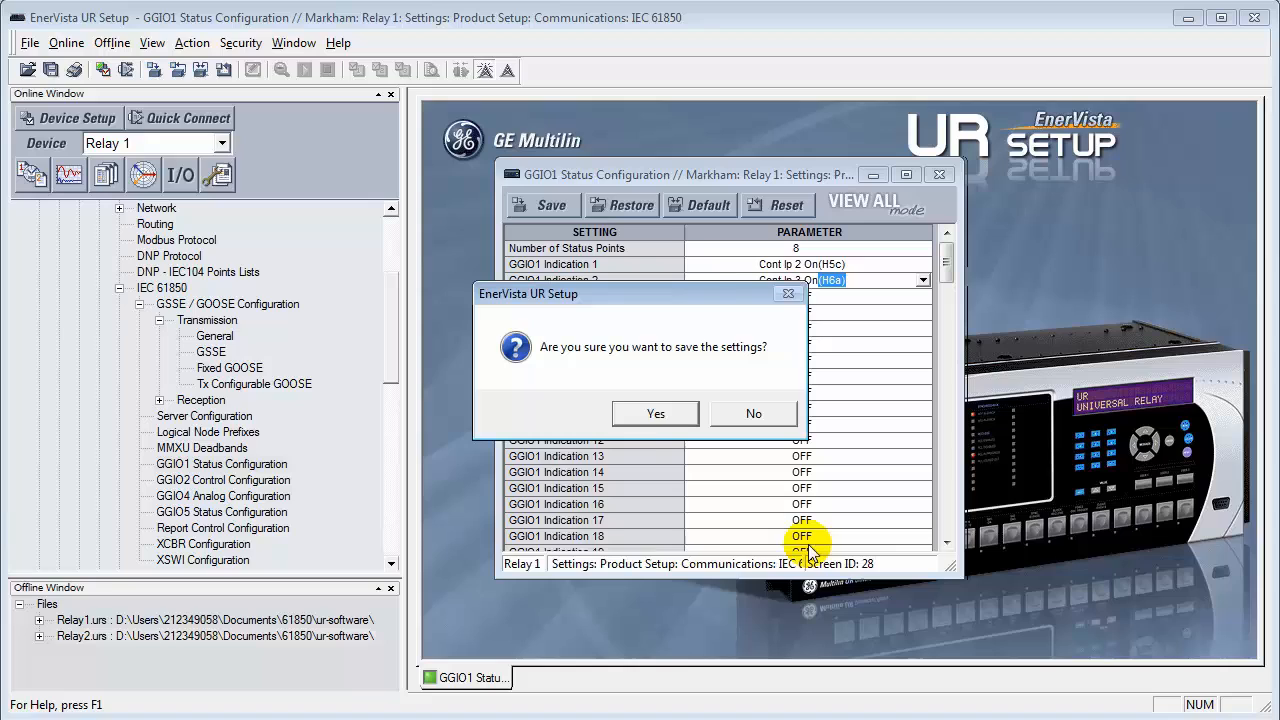
{"action": "left_click", "coordinate": [650, 415]}
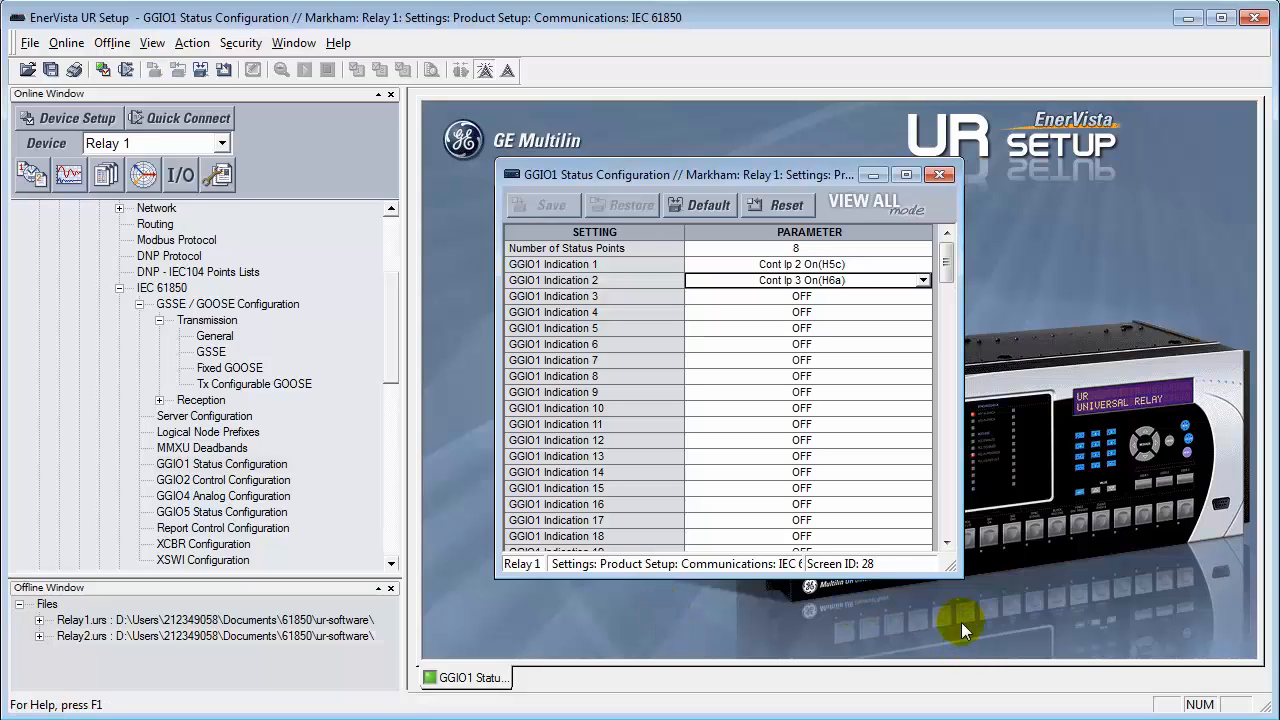
Shrink the GGIO1 Status Configuration window to its first rows and open the Tx Configurable GOOSE transmission settings below it
{"action": "left_click_drag", "start_coordinate": [963, 582], "coordinate": [964, 324]}
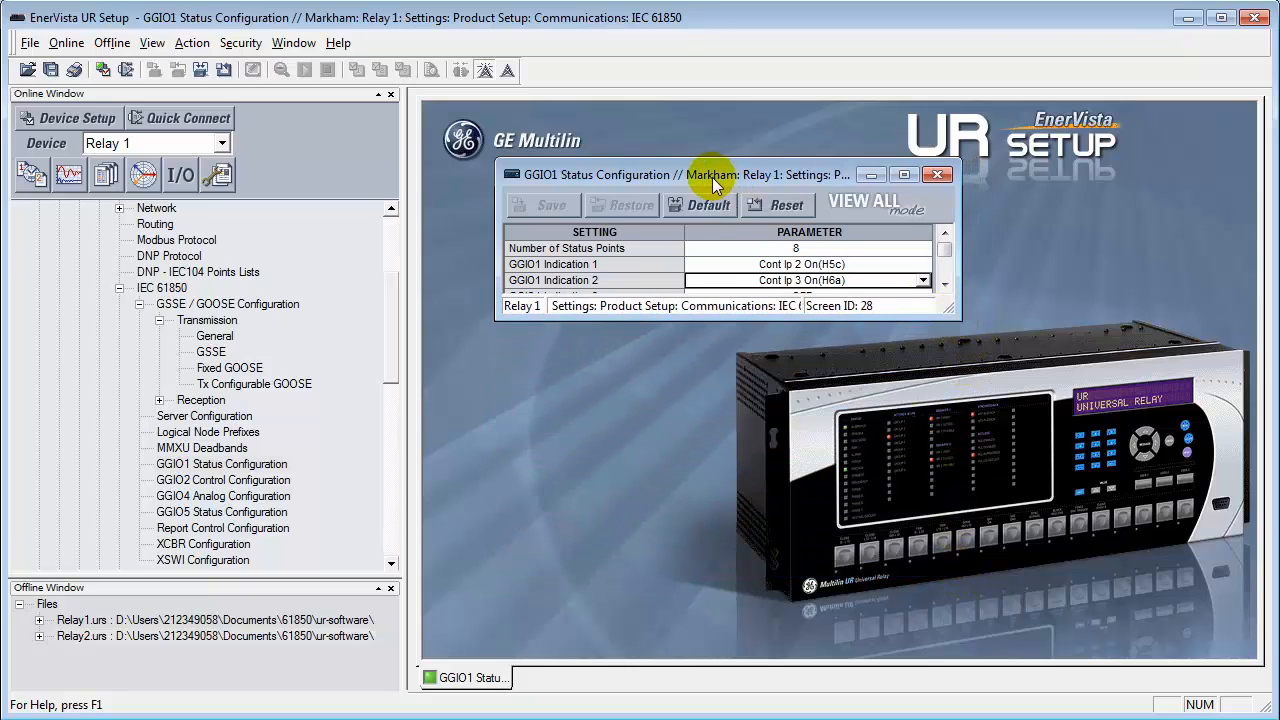
{"action": "left_click_drag", "start_coordinate": [711, 179], "coordinate": [652, 137]}
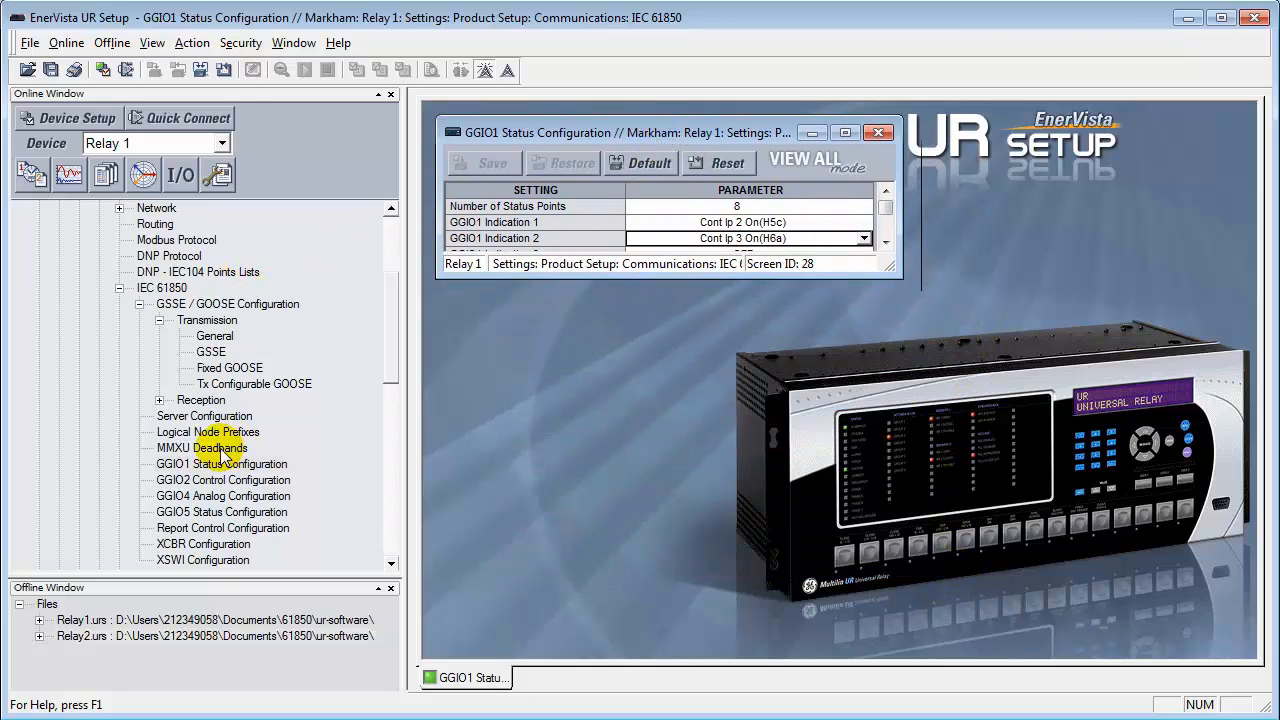
{"action": "double_click", "coordinate": [243, 387]}
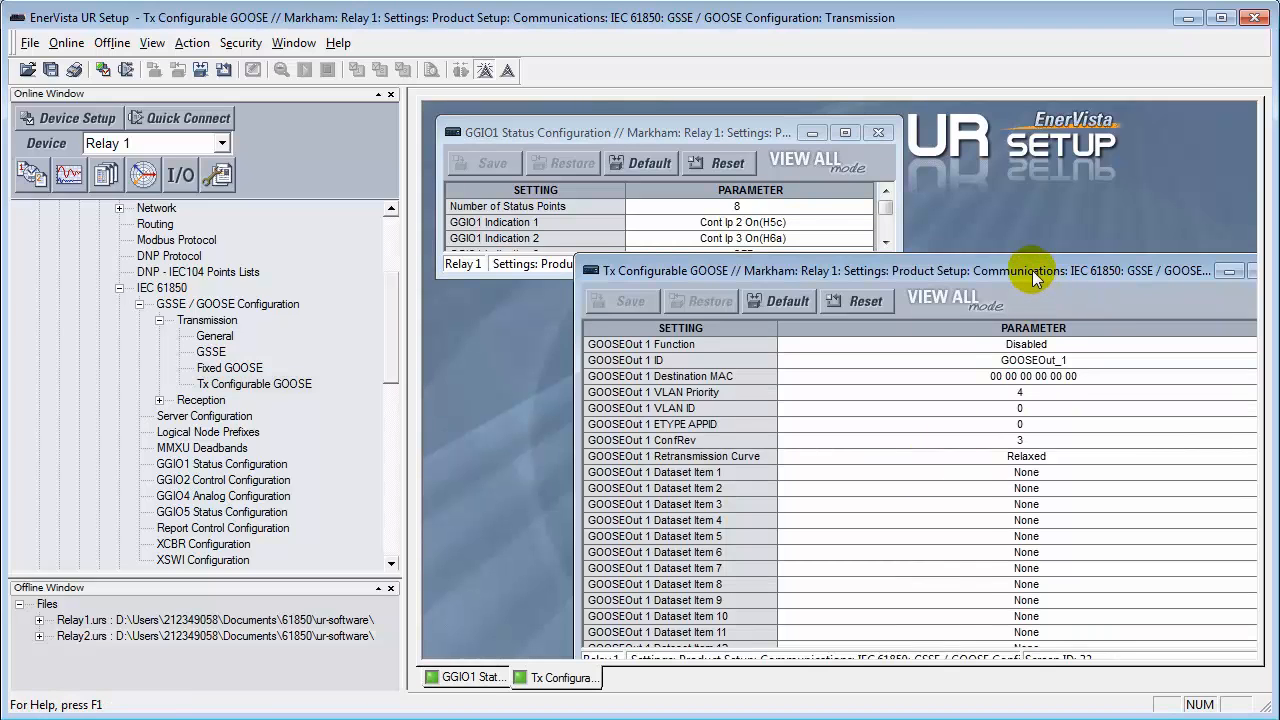
{"action": "left_click_drag", "start_coordinate": [1032, 270], "coordinate": [887, 221]}
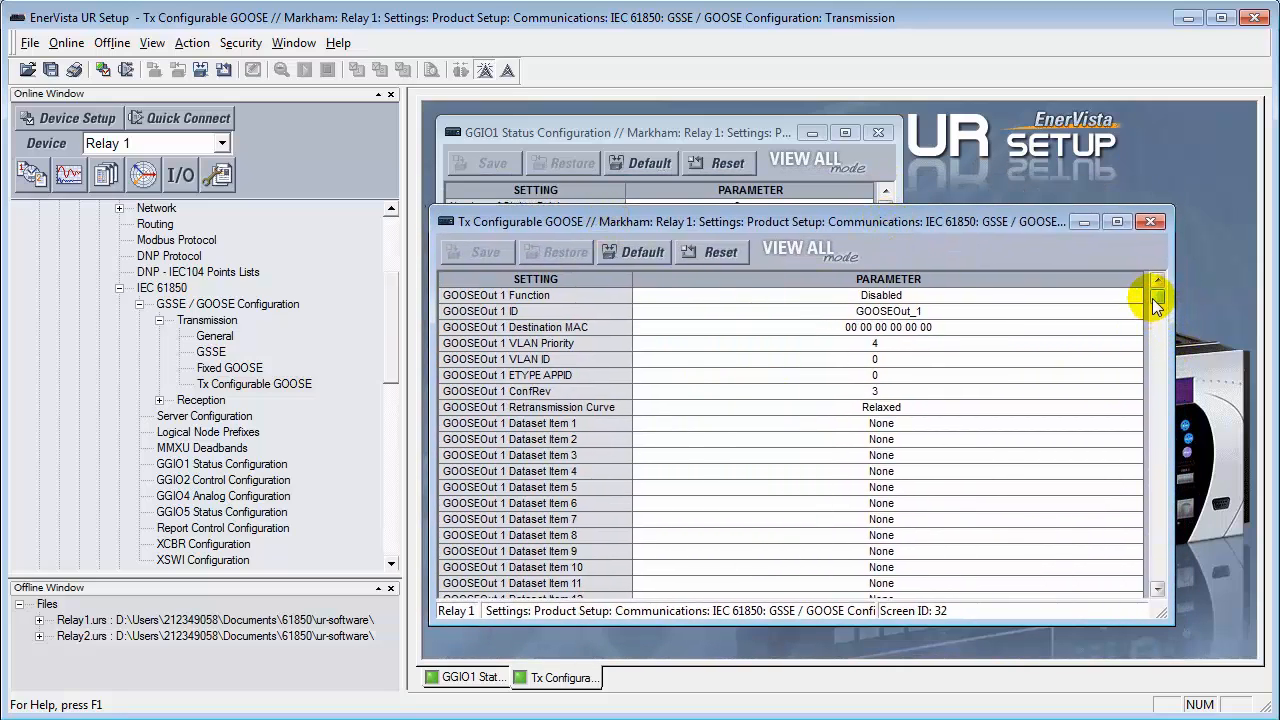
Set the GOOSEOut 1 Function to Enabled
{"action": "left_click_drag", "start_coordinate": [1155, 305], "coordinate": [1155, 330]}
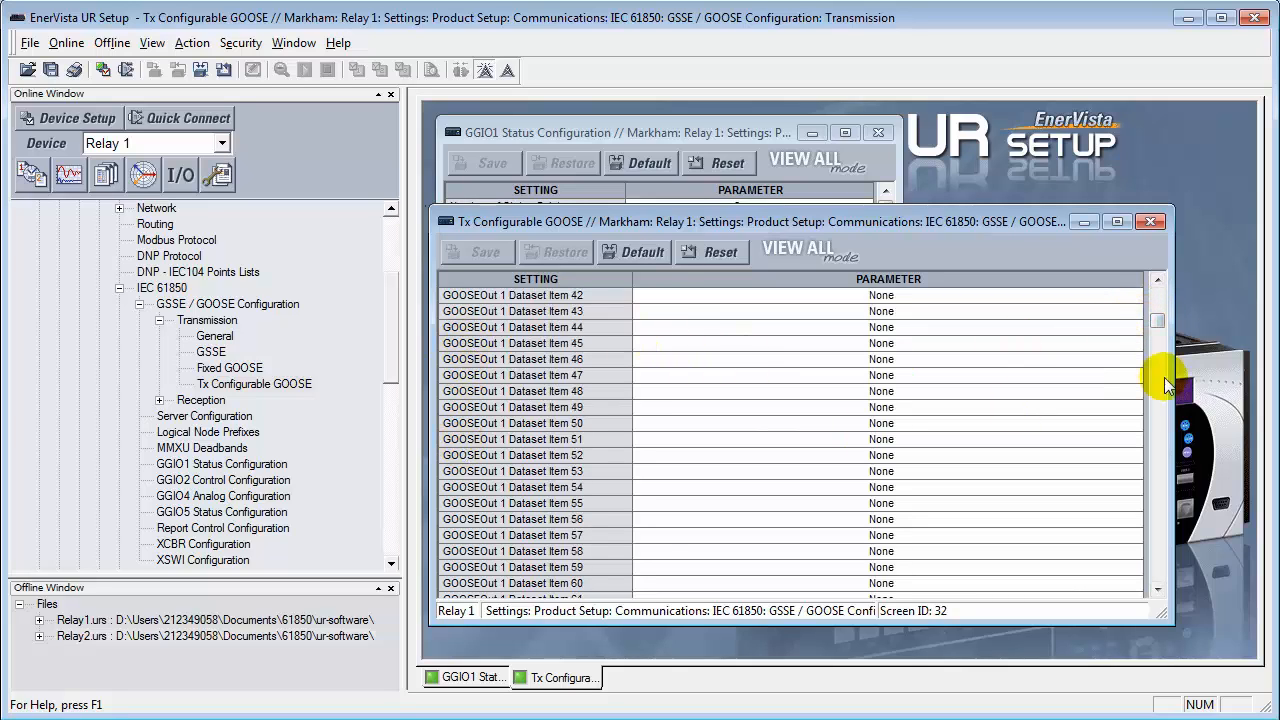
{"action": "left_click_drag", "start_coordinate": [1157, 322], "coordinate": [1167, 293]}
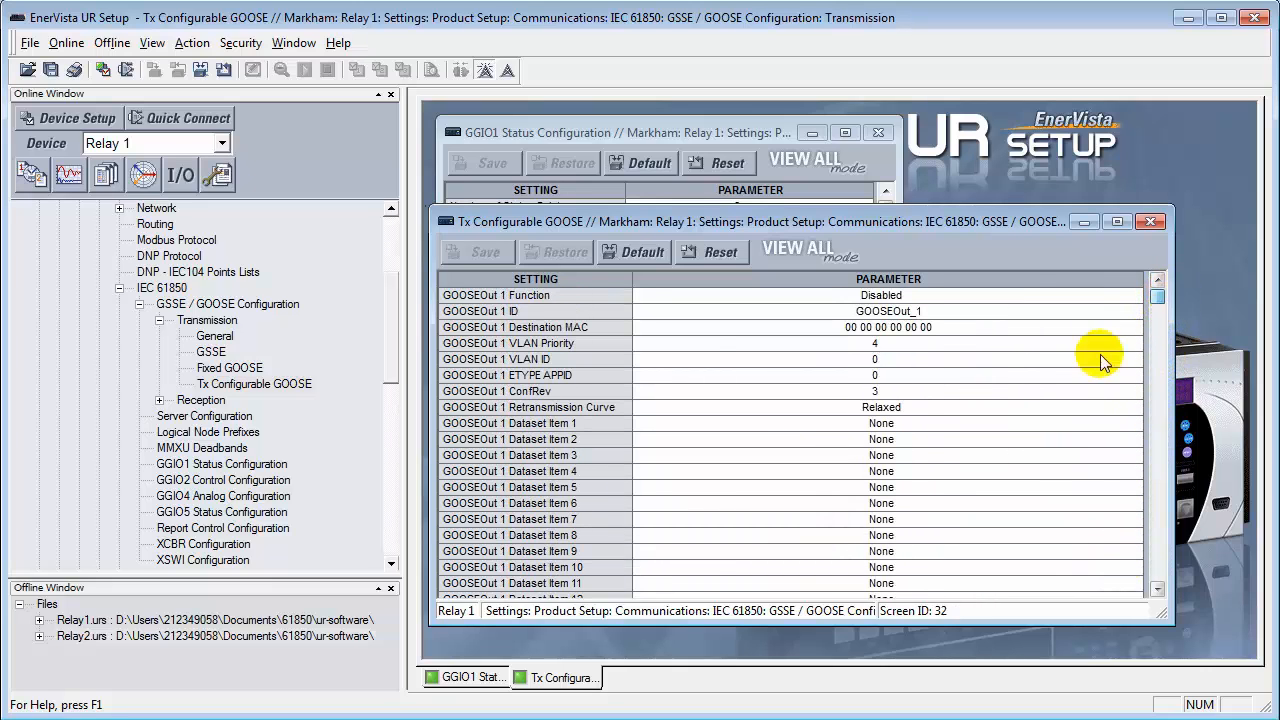
{"action": "left_click", "coordinate": [963, 293]}
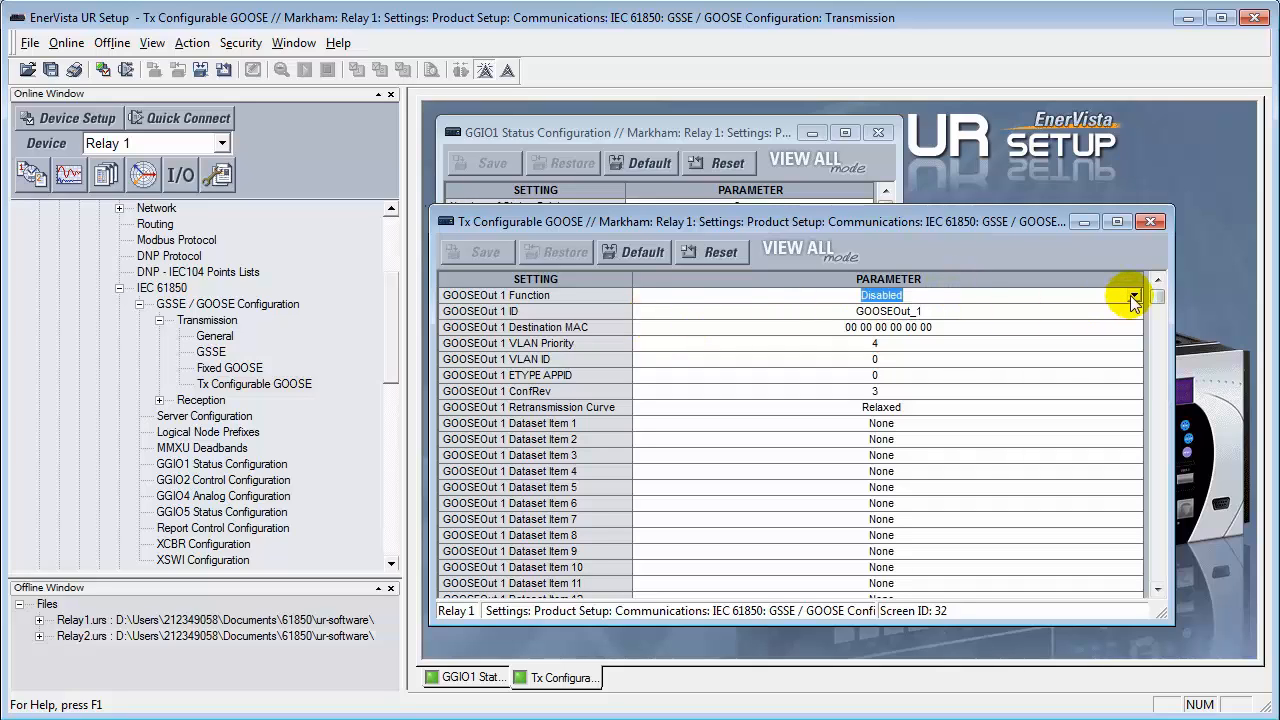
{"action": "left_click", "coordinate": [1133, 295]}
{"action": "left_click", "coordinate": [765, 327]}
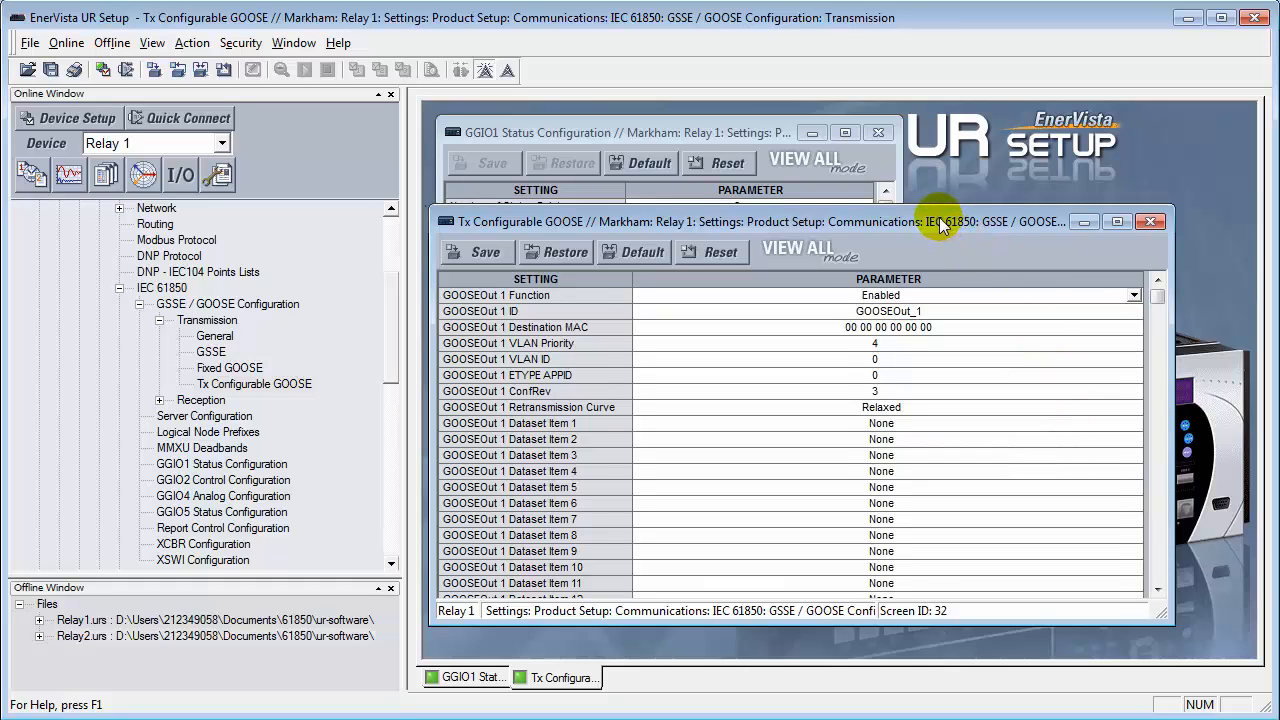
Set the GOOSEOut 1 ID to Motor_A1
{"action": "left_click_drag", "start_coordinate": [940, 222], "coordinate": [949, 238]}
{"action": "left_click", "coordinate": [969, 326]}
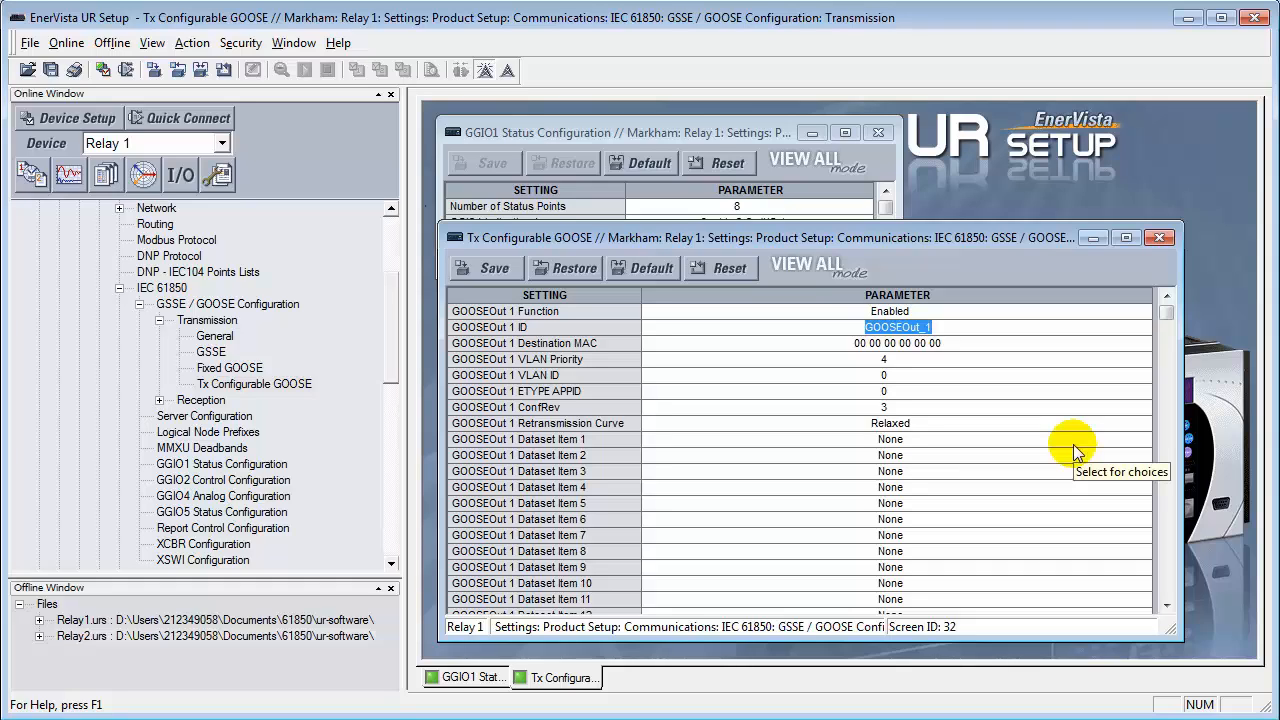
{"action": "type", "text": "M"}
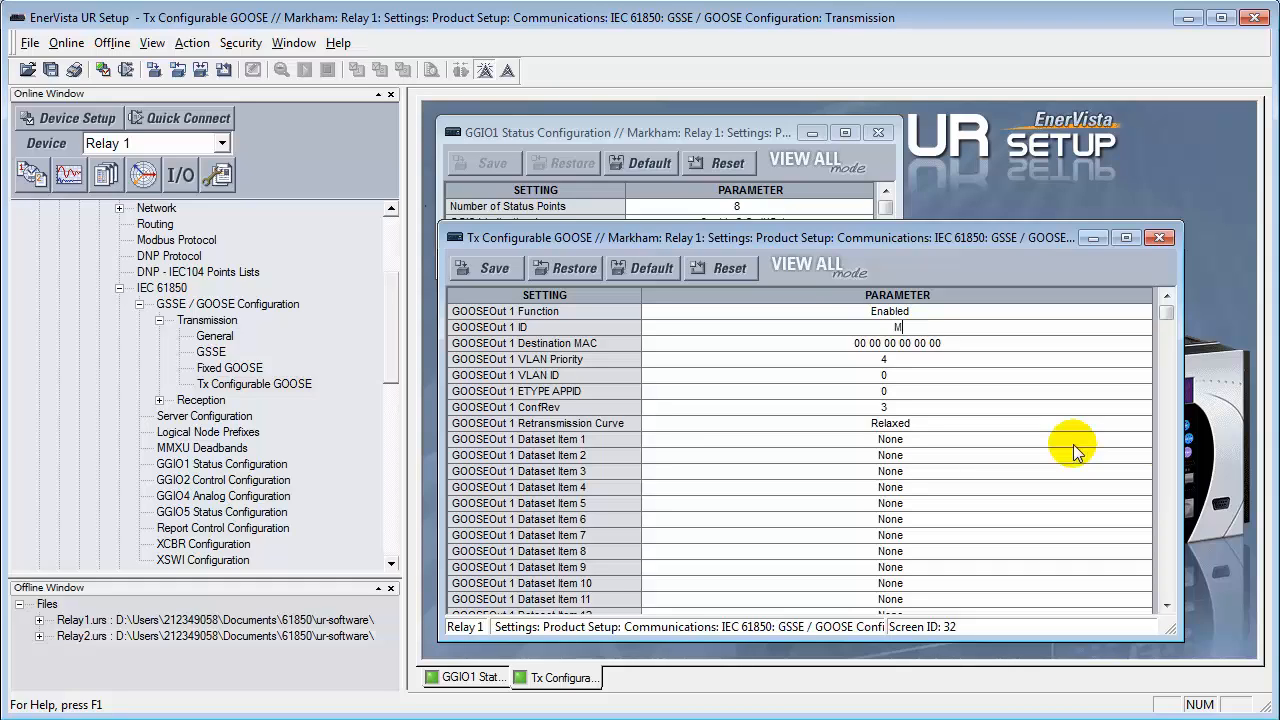
{"action": "type", "text": "otor_A1"}
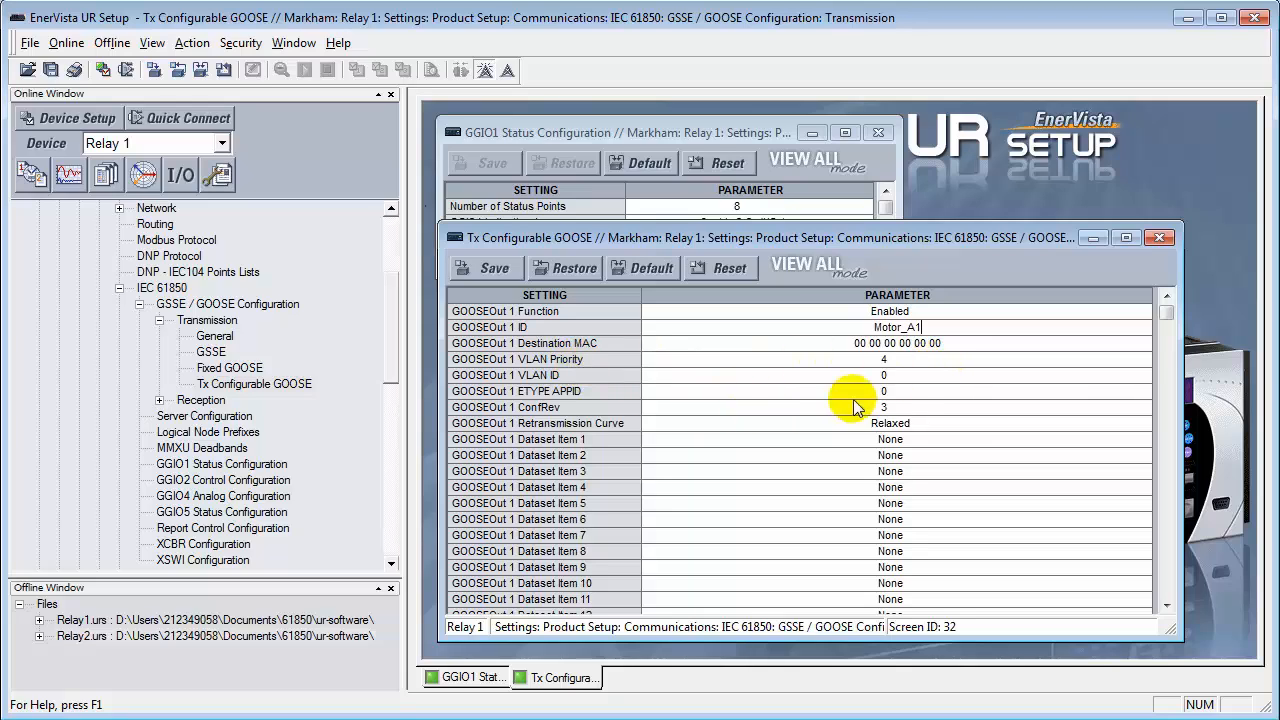
Set both the GOOSEOut 1 VLAN ID and the ETYPE APPID to 1
{"action": "left_click", "coordinate": [911, 377]}
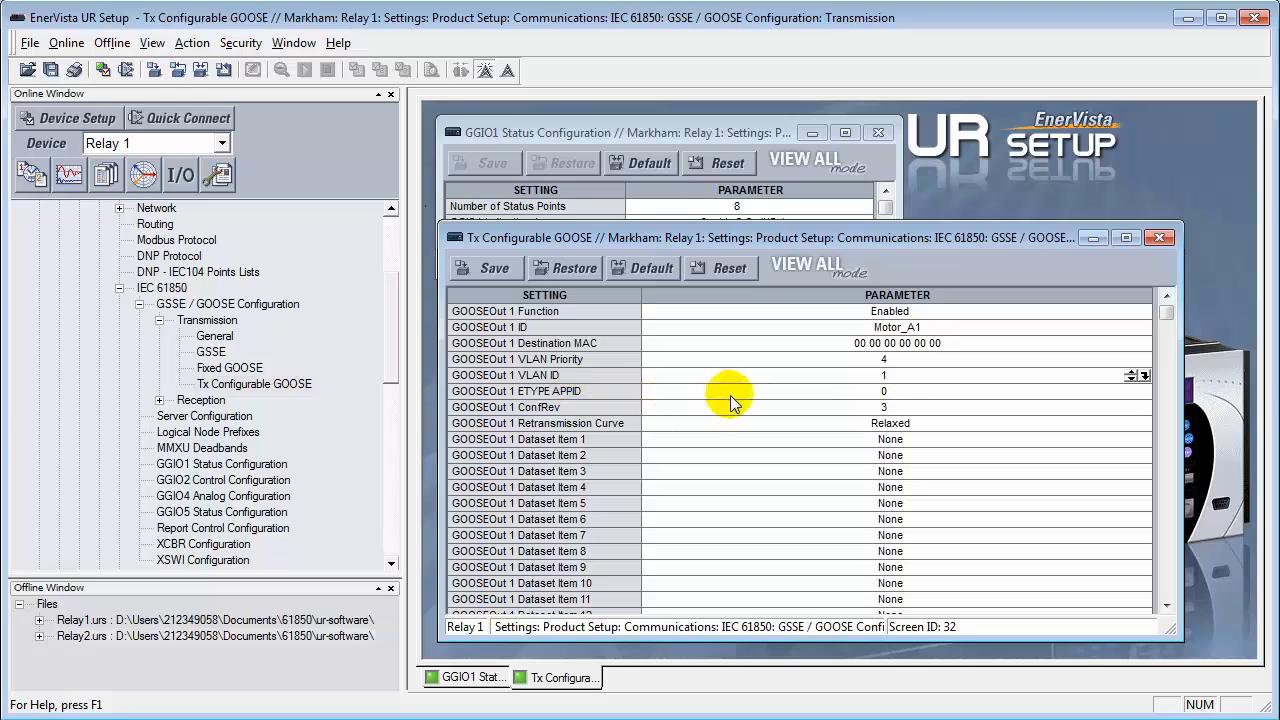
{"action": "left_click", "coordinate": [894, 392]}
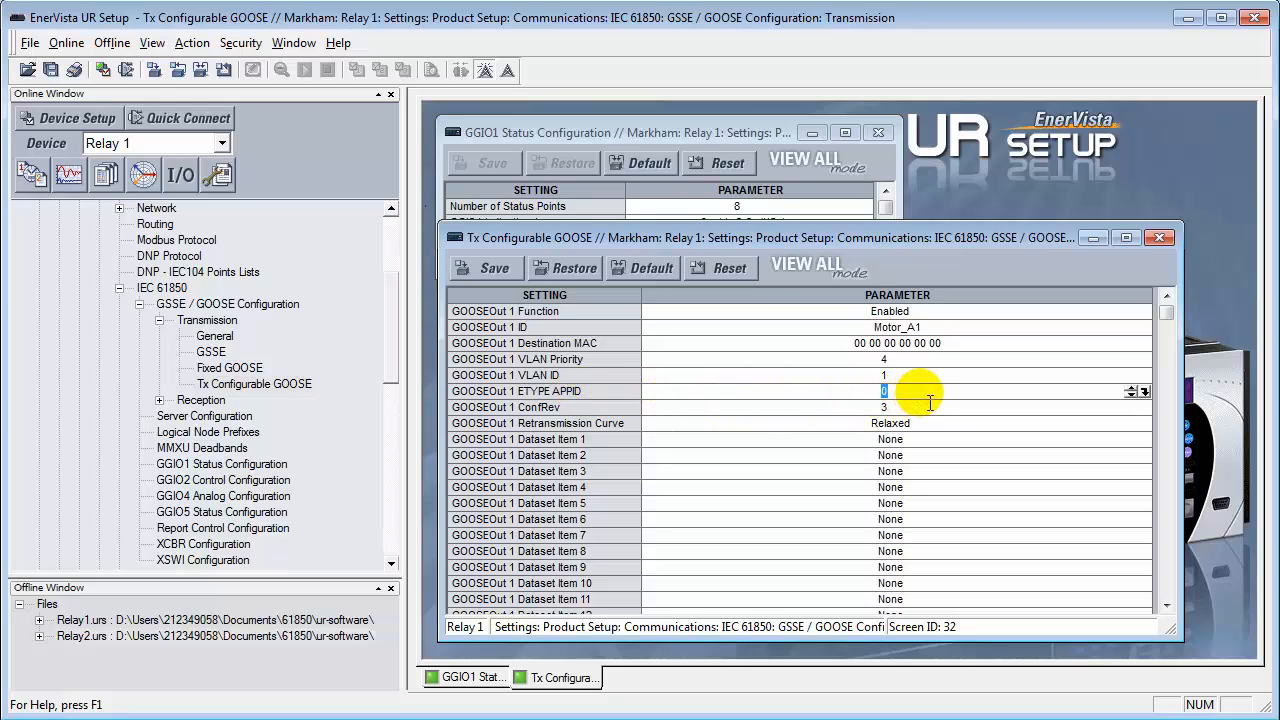
{"action": "type", "text": "1"}
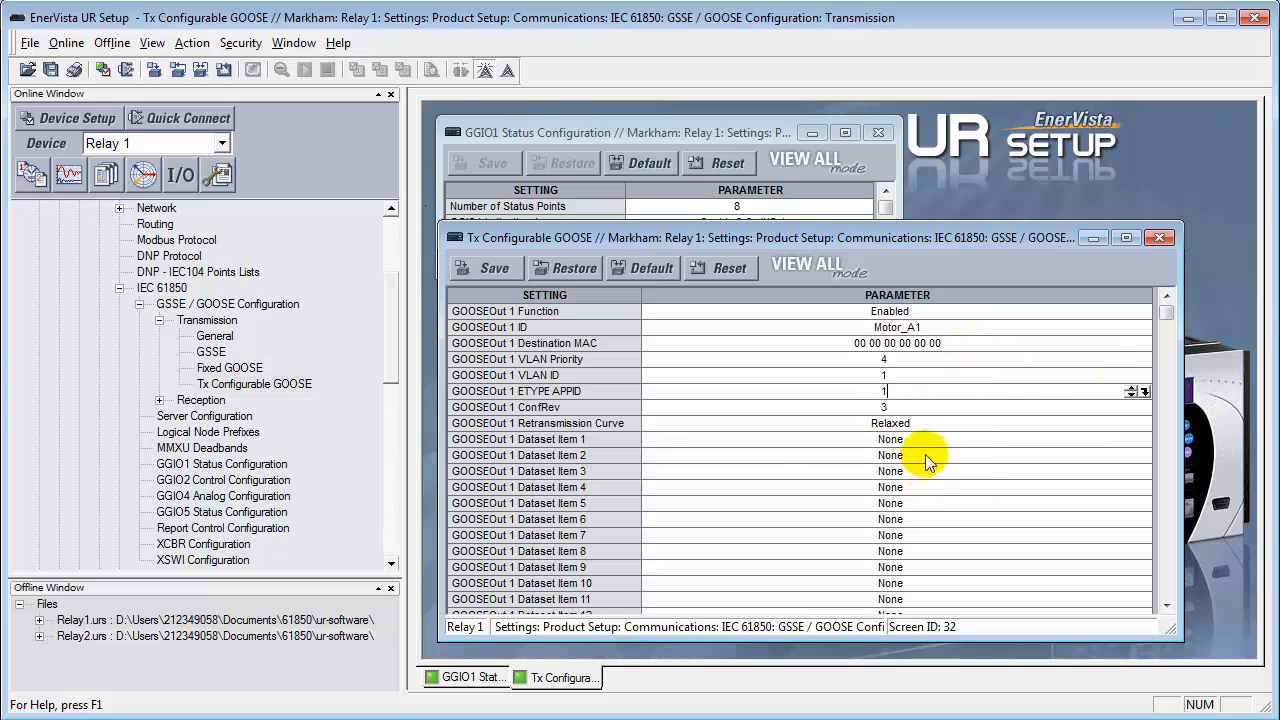
Reveal the GGIO1 indication rows behind the GOOSE window and assign GGIO1.ST.Ind1.stVal to GOOSEOut 1 Dataset Item 1
{"action": "left_click_drag", "start_coordinate": [810, 237], "coordinate": [806, 266]}
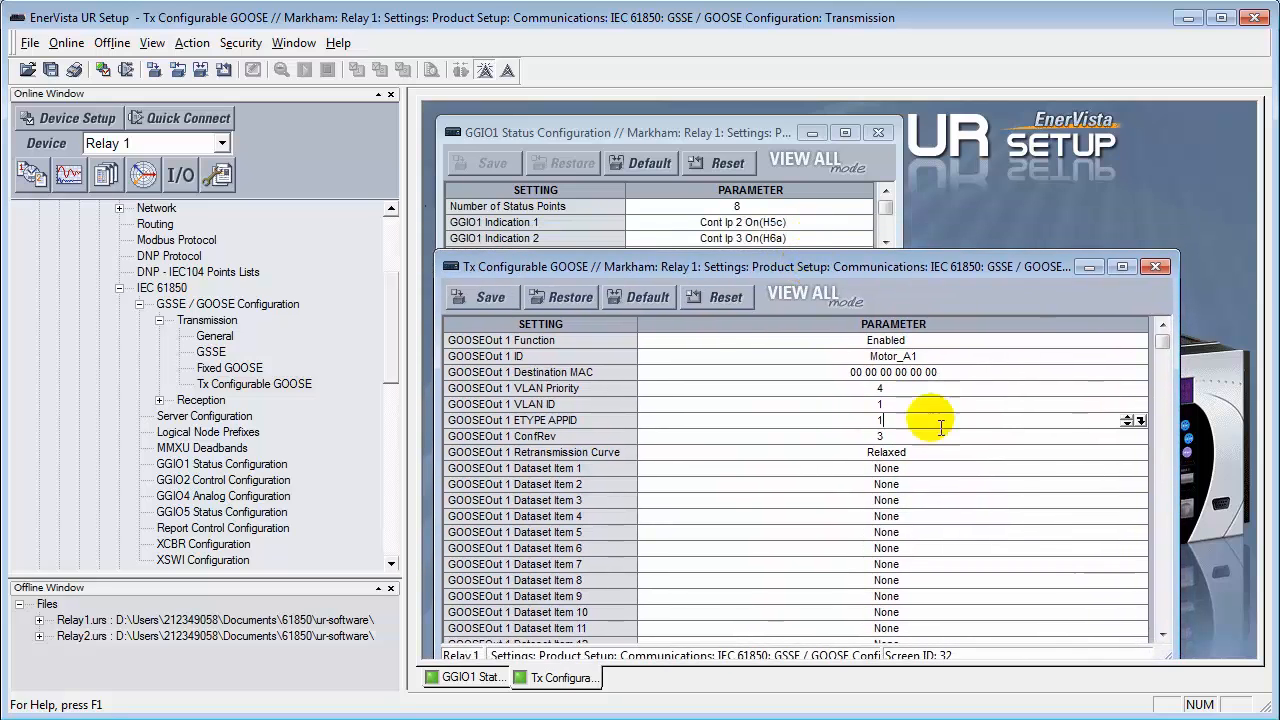
{"action": "left_click", "coordinate": [975, 469]}
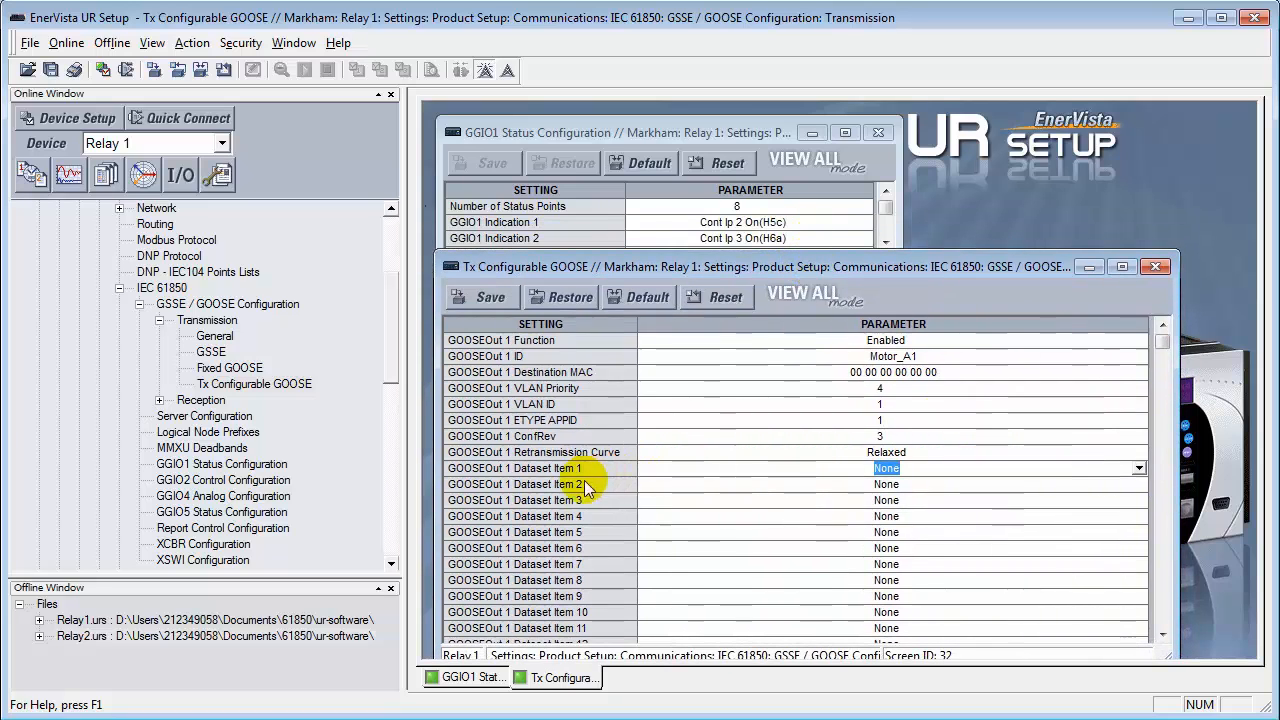
{"action": "left_click", "coordinate": [1137, 469]}
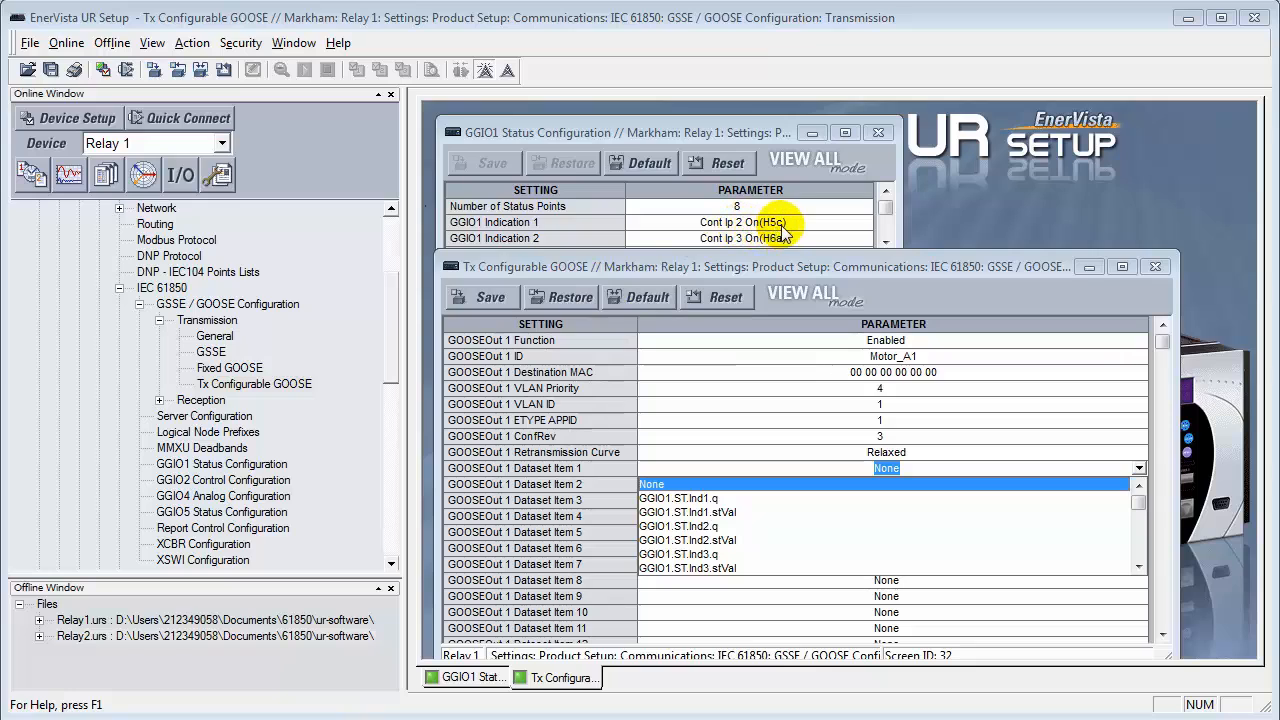
{"action": "left_click", "coordinate": [736, 514]}
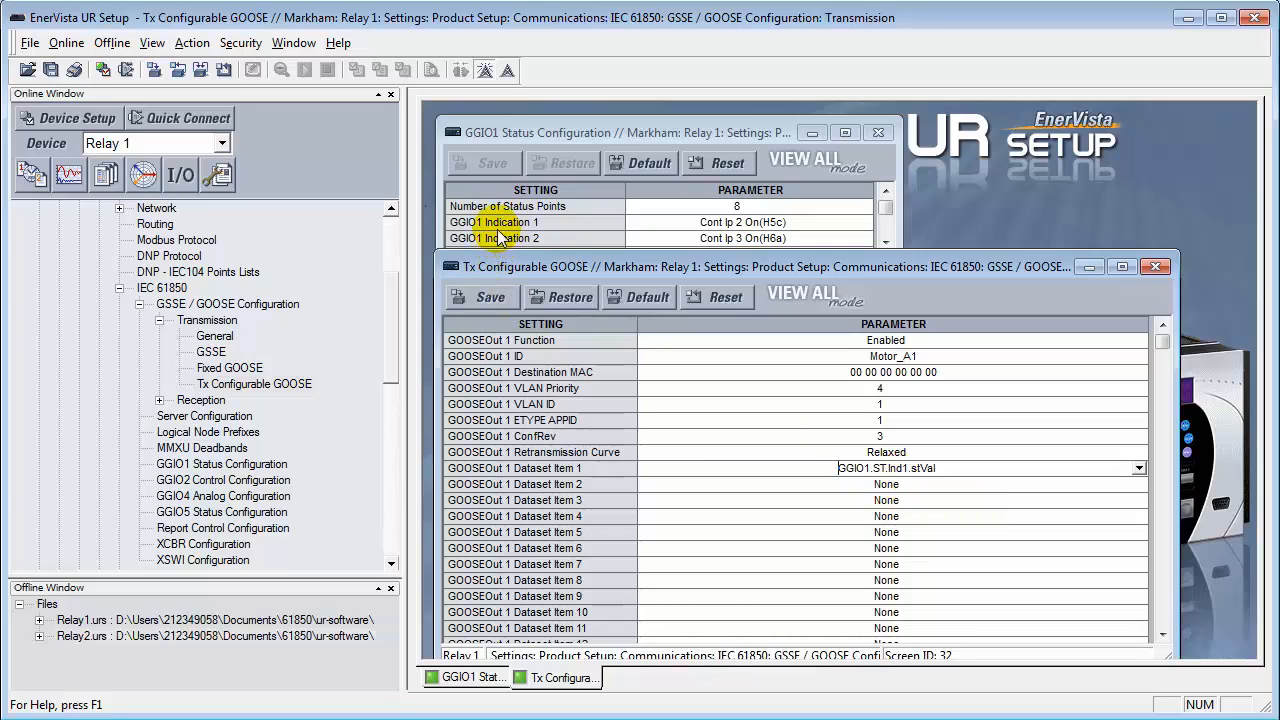
Assign GGIO1.ST.Ind2.stVal to GOOSEOut 1 Dataset Item 2 and look through the remaining dataset items
{"action": "left_click", "coordinate": [937, 484]}
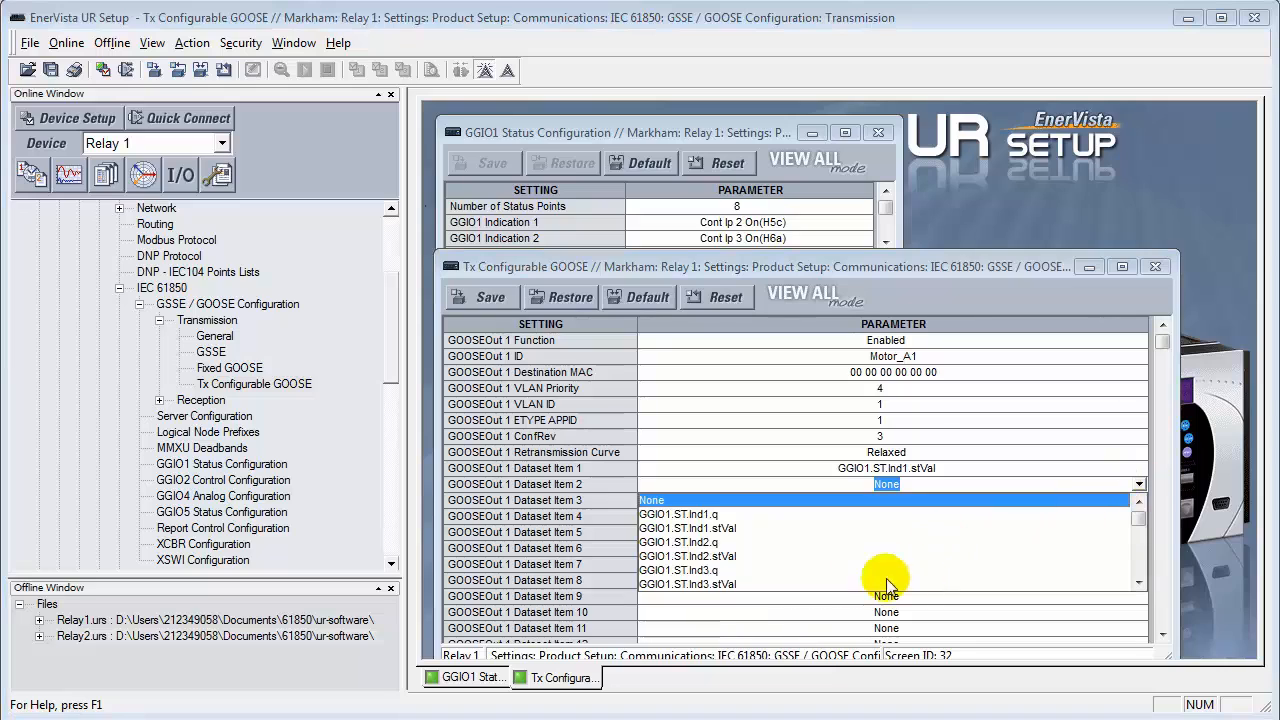
{"action": "left_click", "coordinate": [708, 556]}
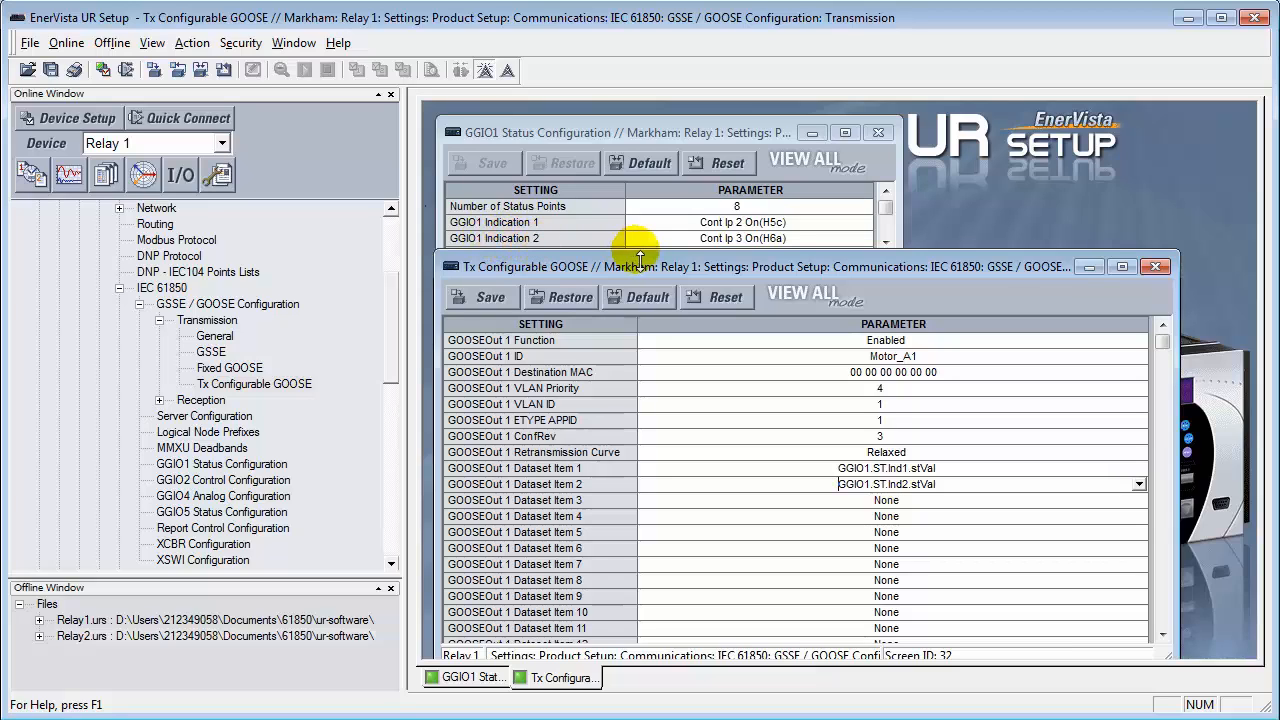
{"action": "left_click", "coordinate": [1162, 634]}
{"action": "left_click", "coordinate": [1162, 634]}
{"action": "left_click", "coordinate": [1162, 634]}
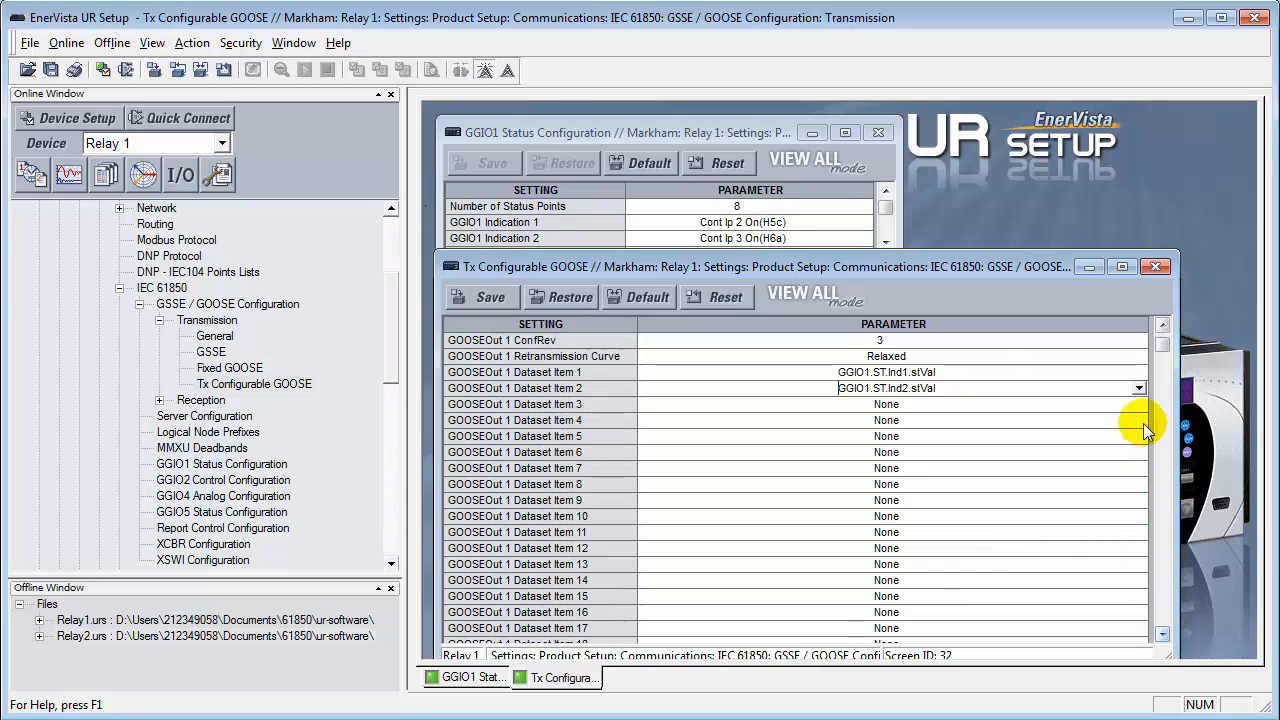
{"action": "left_click", "coordinate": [1162, 634]}
{"action": "left_click", "coordinate": [1162, 634]}
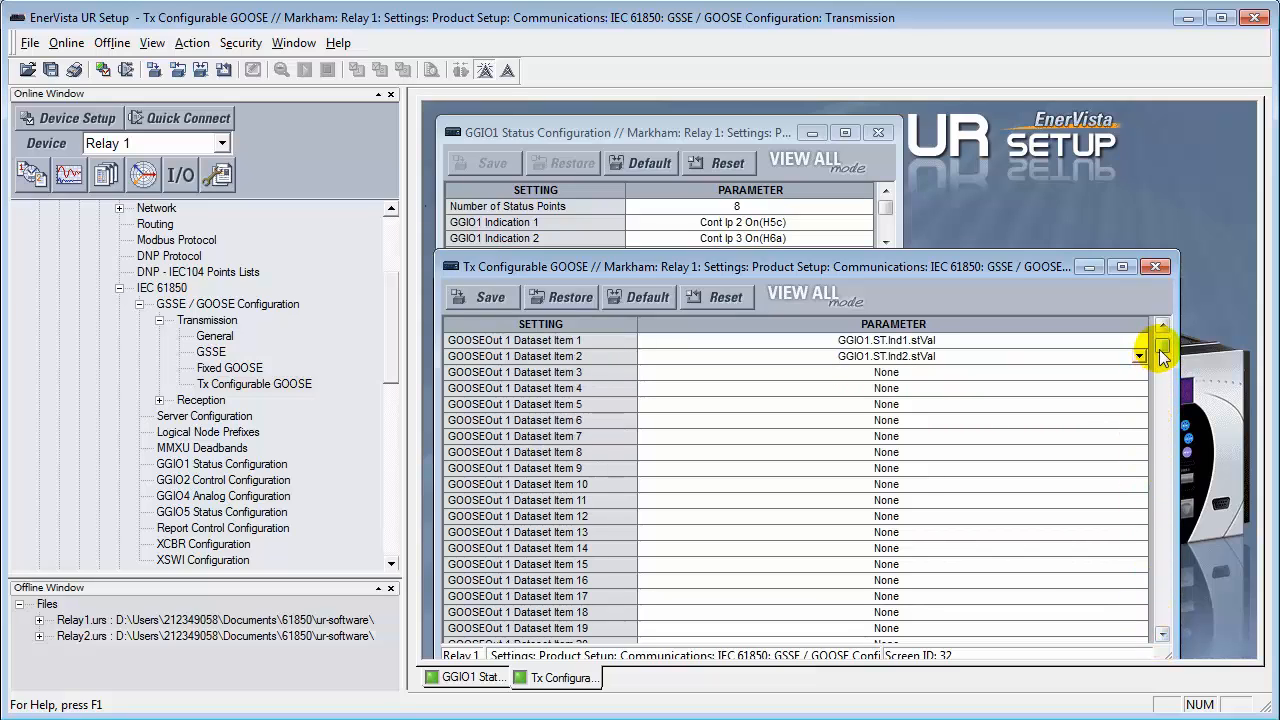
{"action": "left_click_drag", "start_coordinate": [1162, 356], "coordinate": [1158, 338]}
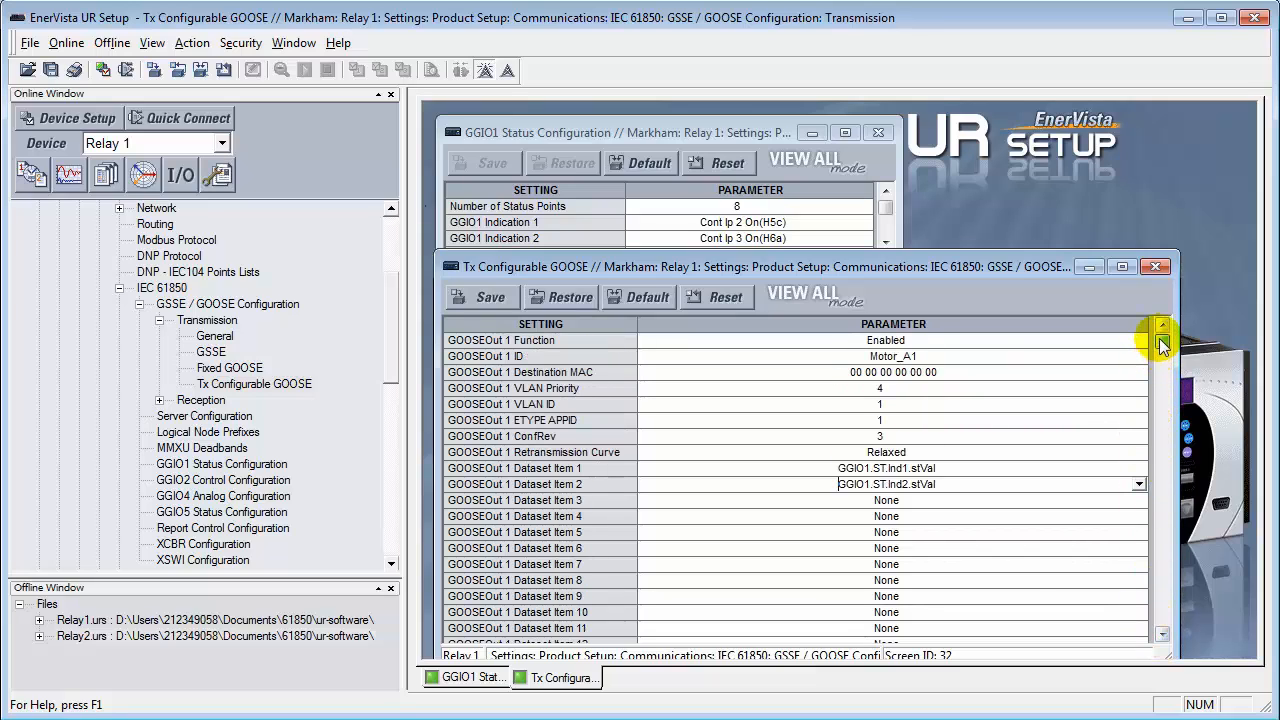
Save the Tx Configurable GOOSE settings to Relay 1, then close that window and the GGIO1 Status Configuration window
{"action": "left_click", "coordinate": [480, 303]}
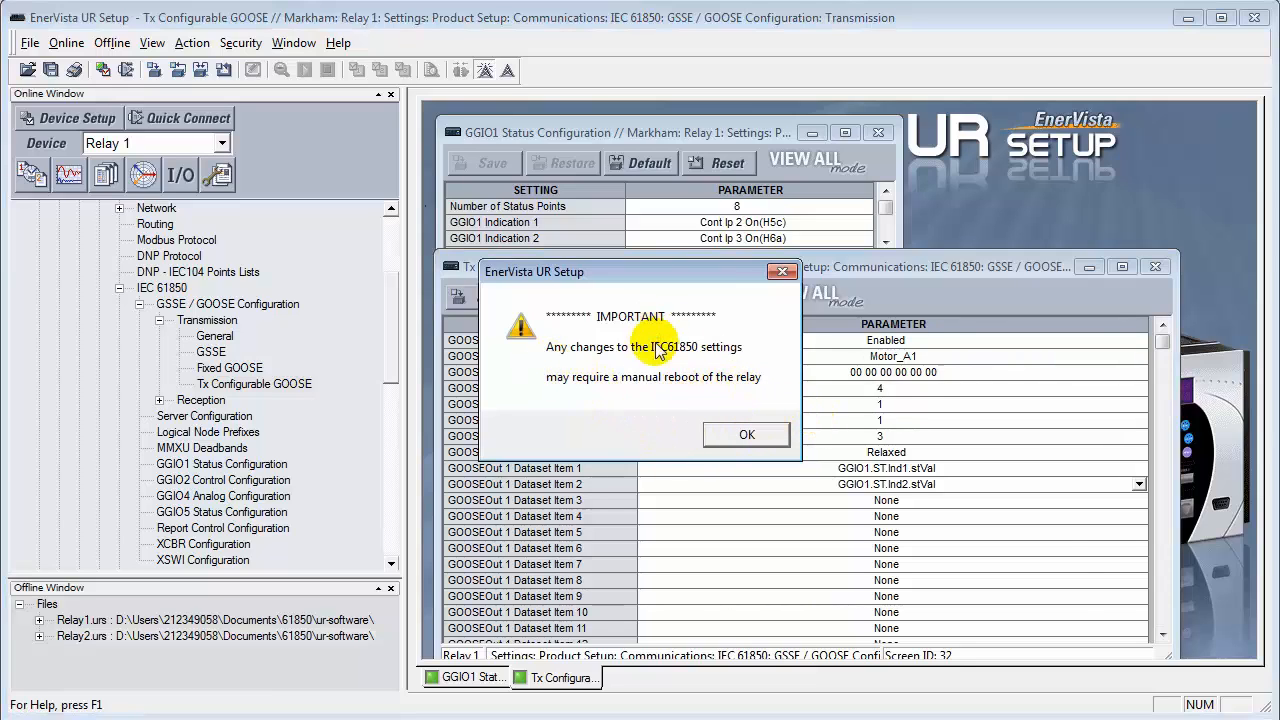
{"action": "left_click", "coordinate": [750, 434]}
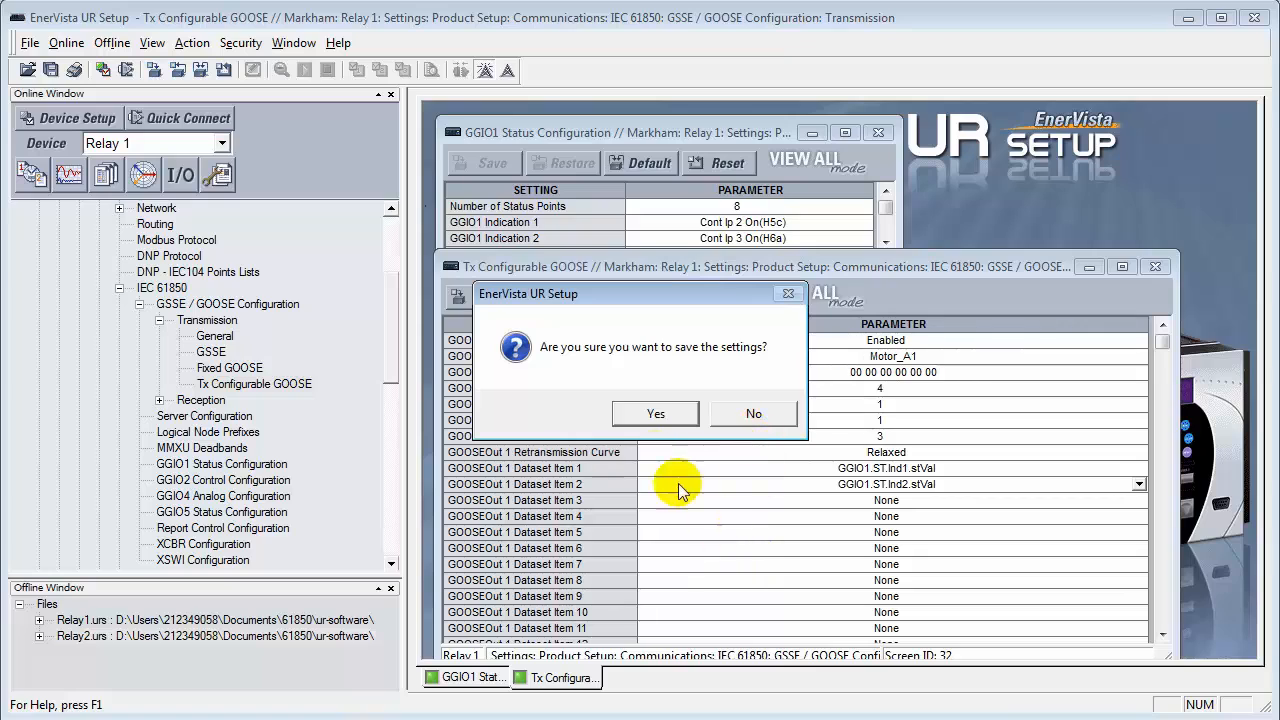
{"action": "left_click", "coordinate": [655, 414]}
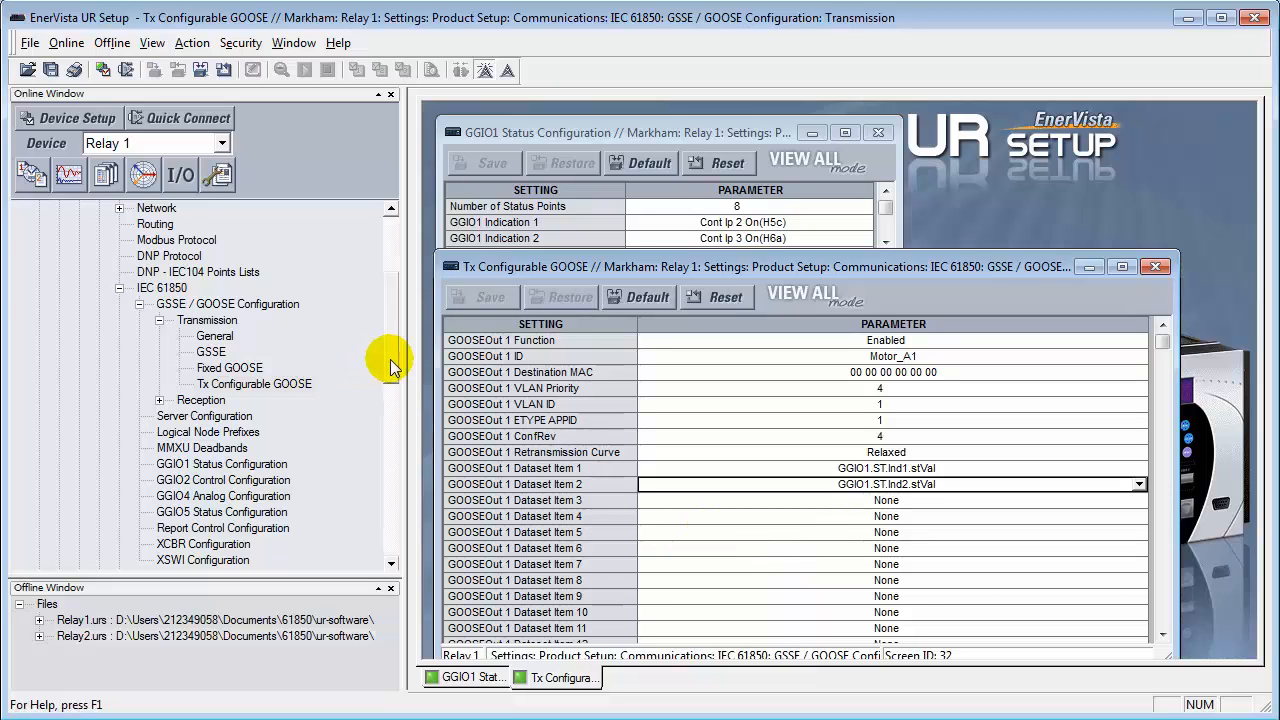
{"action": "left_click", "coordinate": [1155, 266]}
{"action": "left_click", "coordinate": [881, 132]}
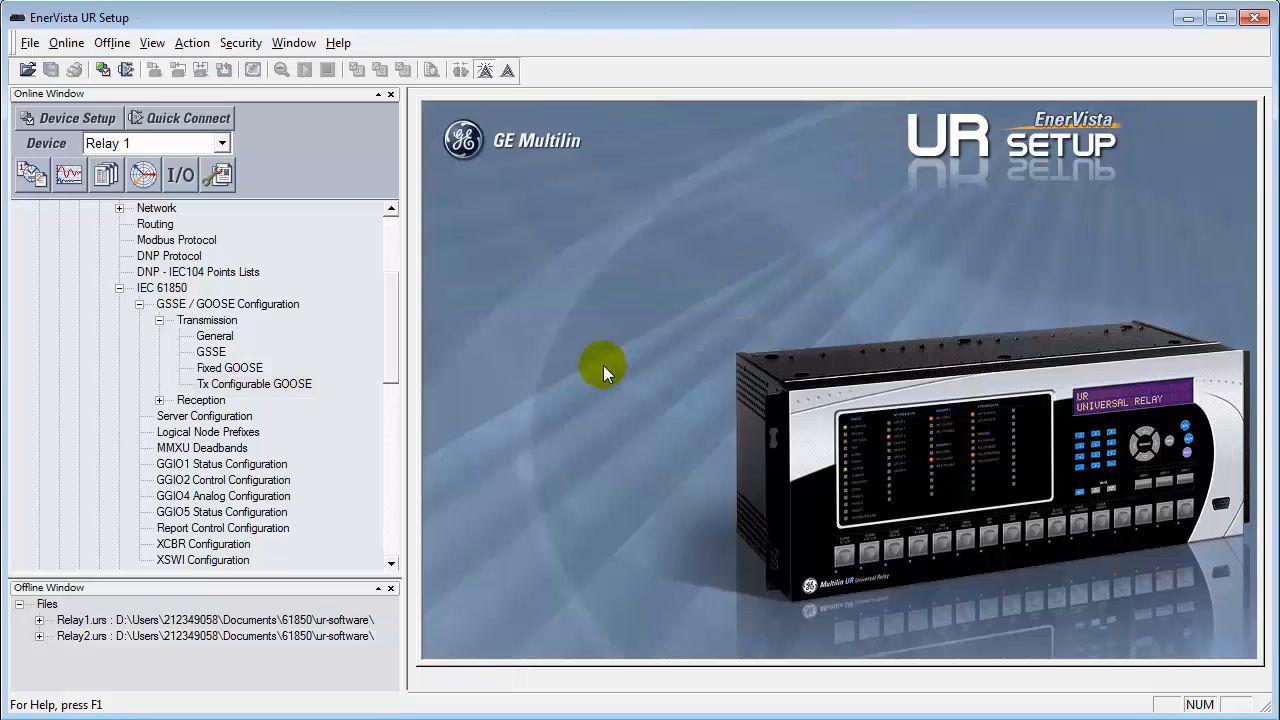
Reboot Relay 1 with the Reboot Relay Command in its Maintenance section
{"action": "left_click_drag", "start_coordinate": [389, 348], "coordinate": [381, 497]}
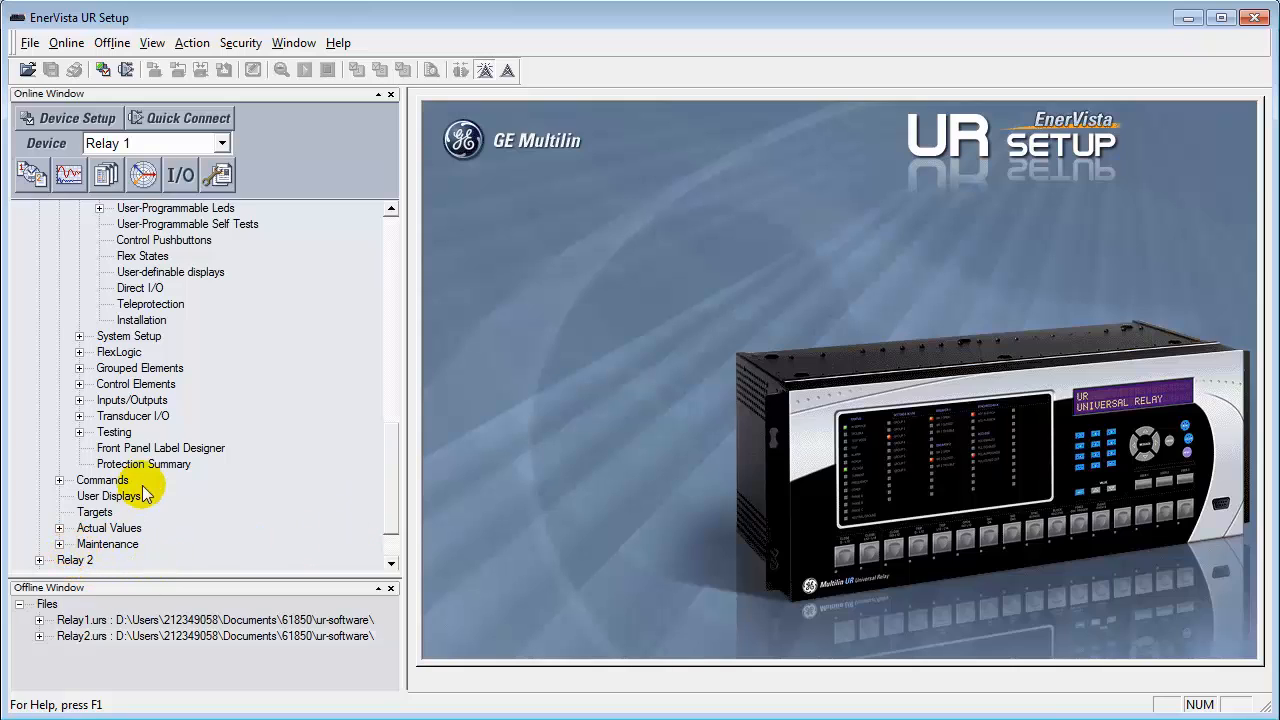
{"action": "left_click", "coordinate": [59, 544]}
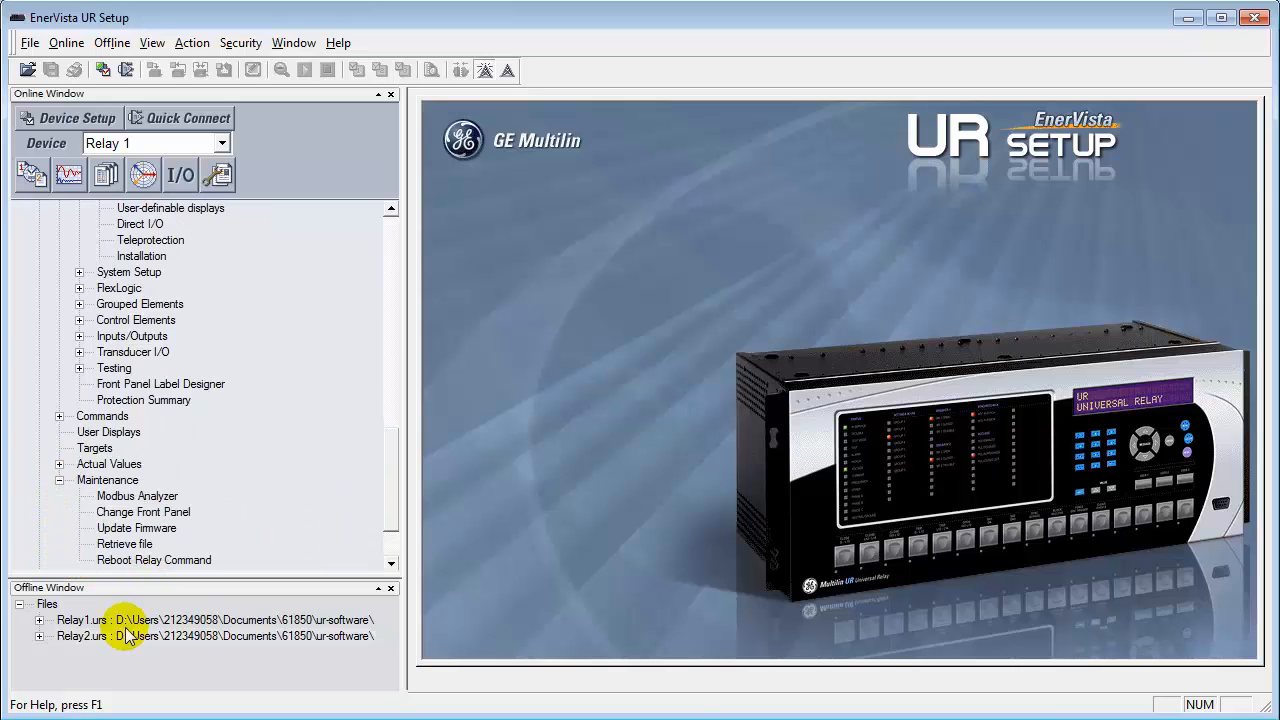
{"action": "double_click", "coordinate": [120, 560]}
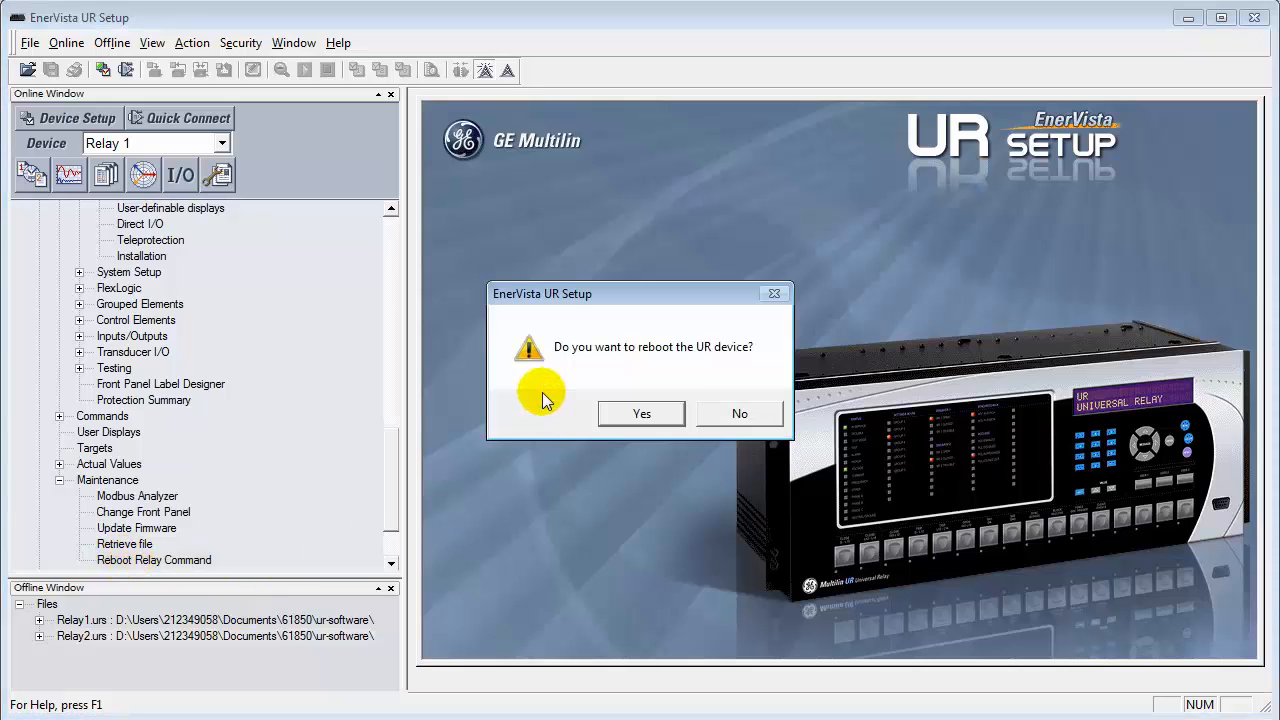
{"action": "left_click", "coordinate": [636, 419]}
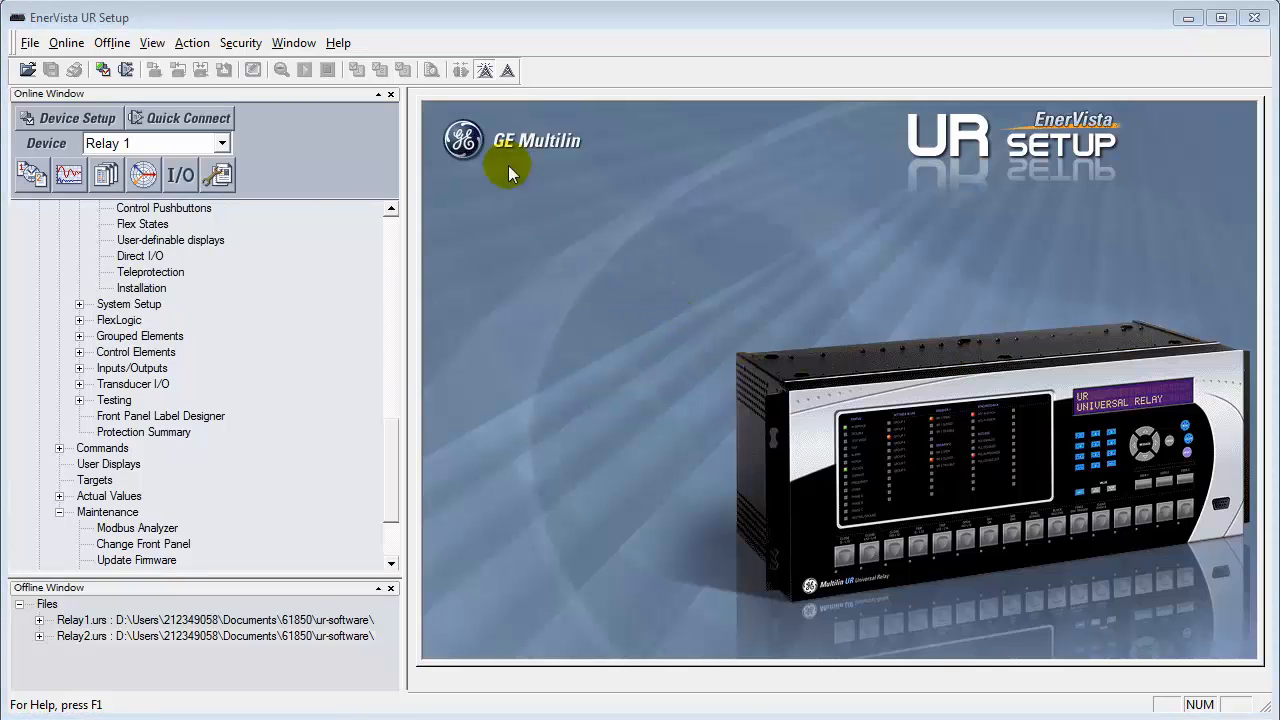
Stop master communications to all devices and turn them back on
{"action": "left_click", "coordinate": [508, 71]}
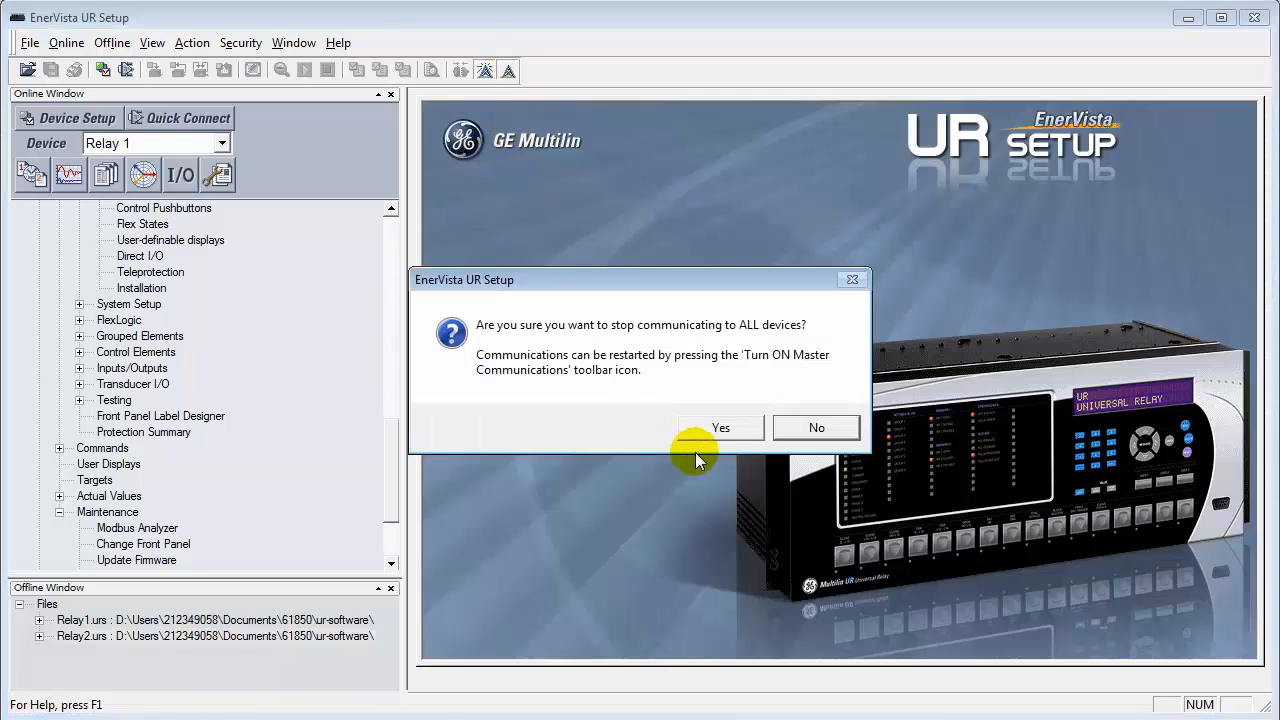
{"action": "left_click", "coordinate": [715, 426]}
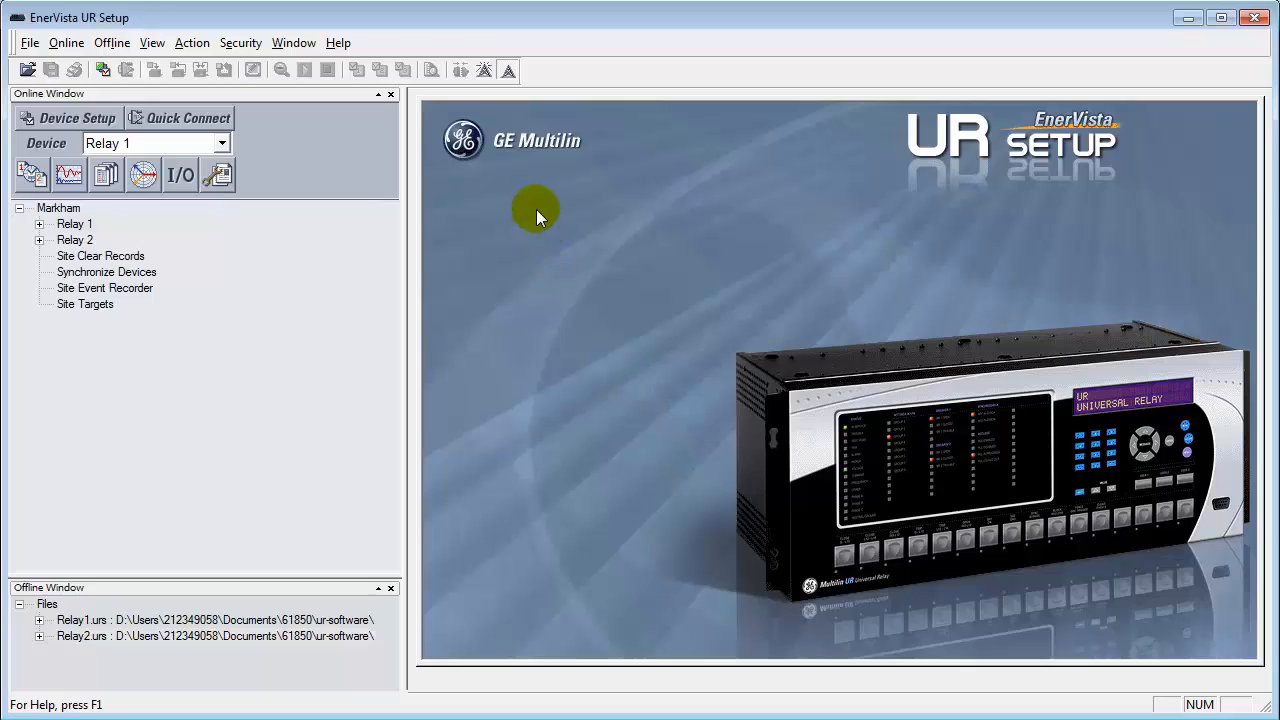
{"action": "left_click", "coordinate": [483, 72]}
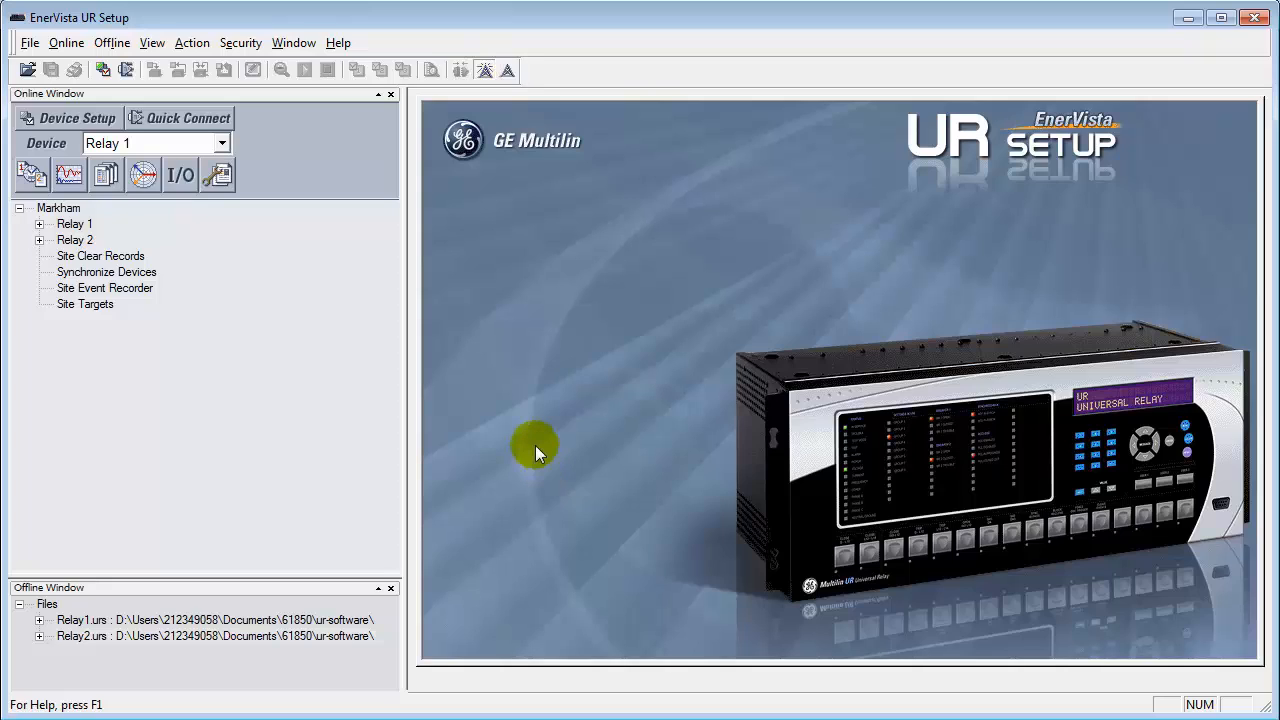
Reconnect to Relay 1 as Administrator with Device authentication, entering the account password
{"action": "left_click", "coordinate": [39, 224]}
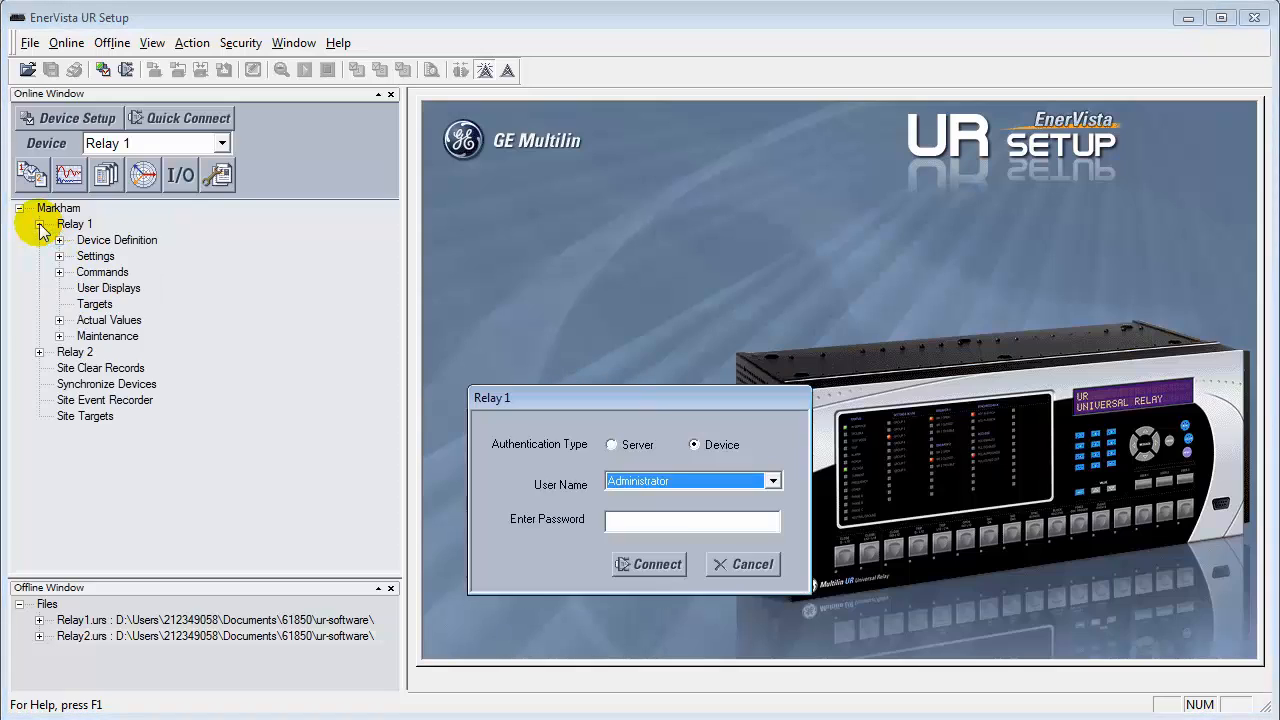
{"action": "left_click", "coordinate": [645, 521]}
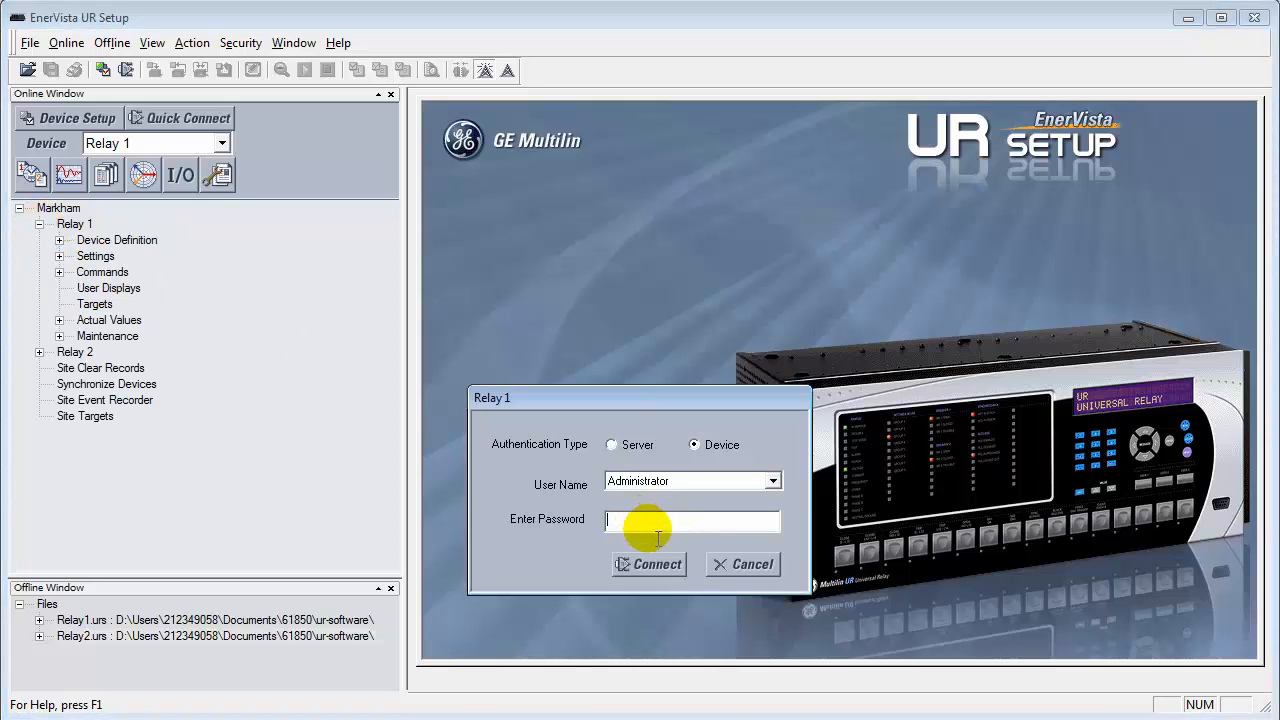
{"action": "type", "text": "******"}
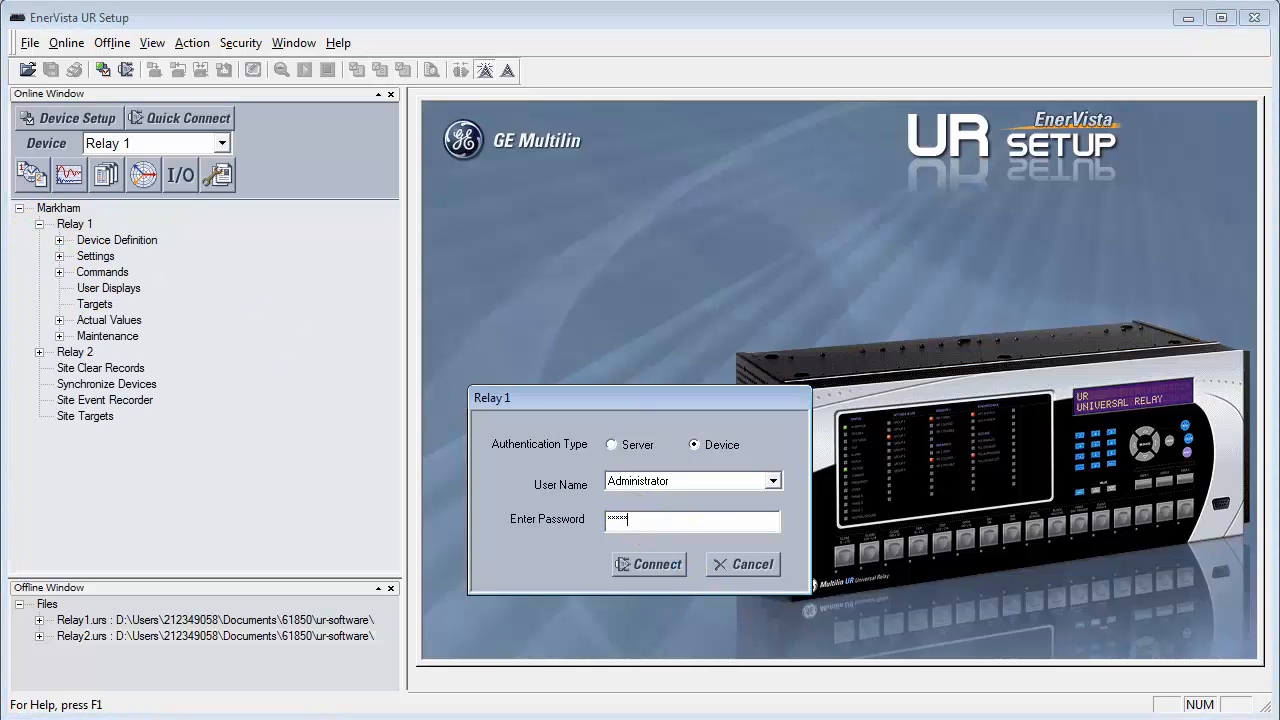
{"action": "type", "text": "*"}
{"action": "left_click", "coordinate": [658, 564]}
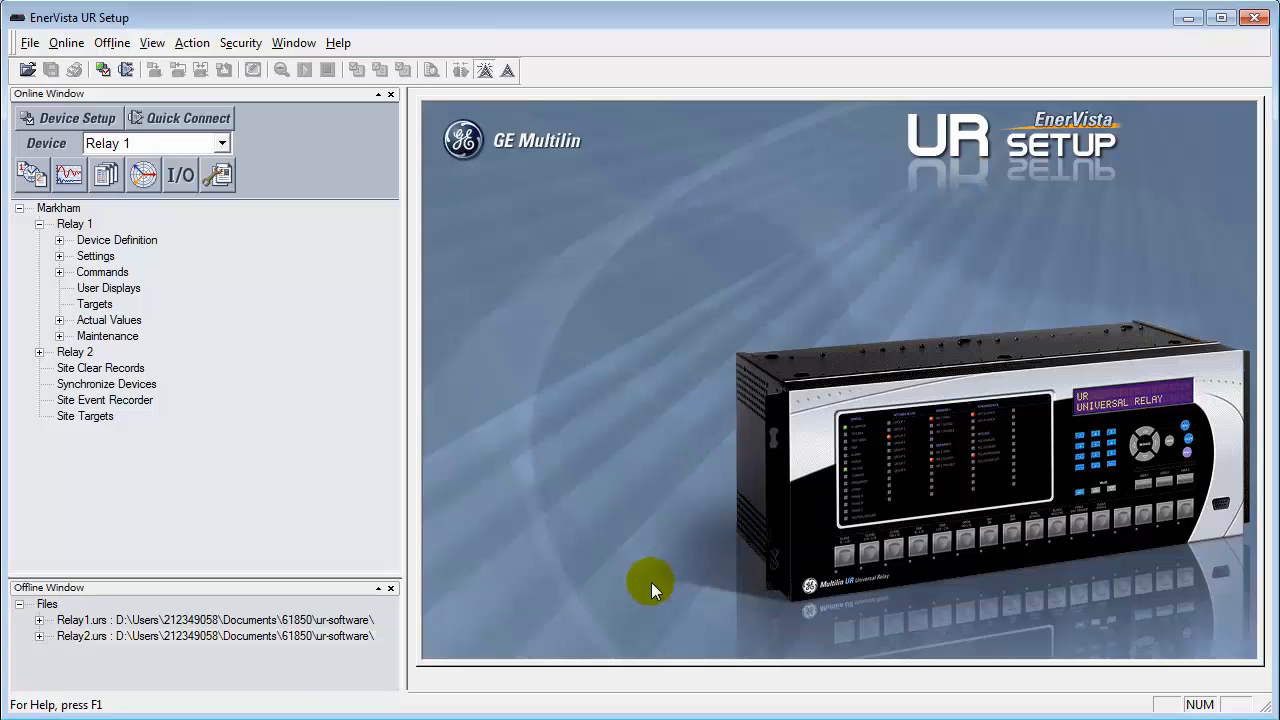
{"action": "left_click", "coordinate": [57, 255]}
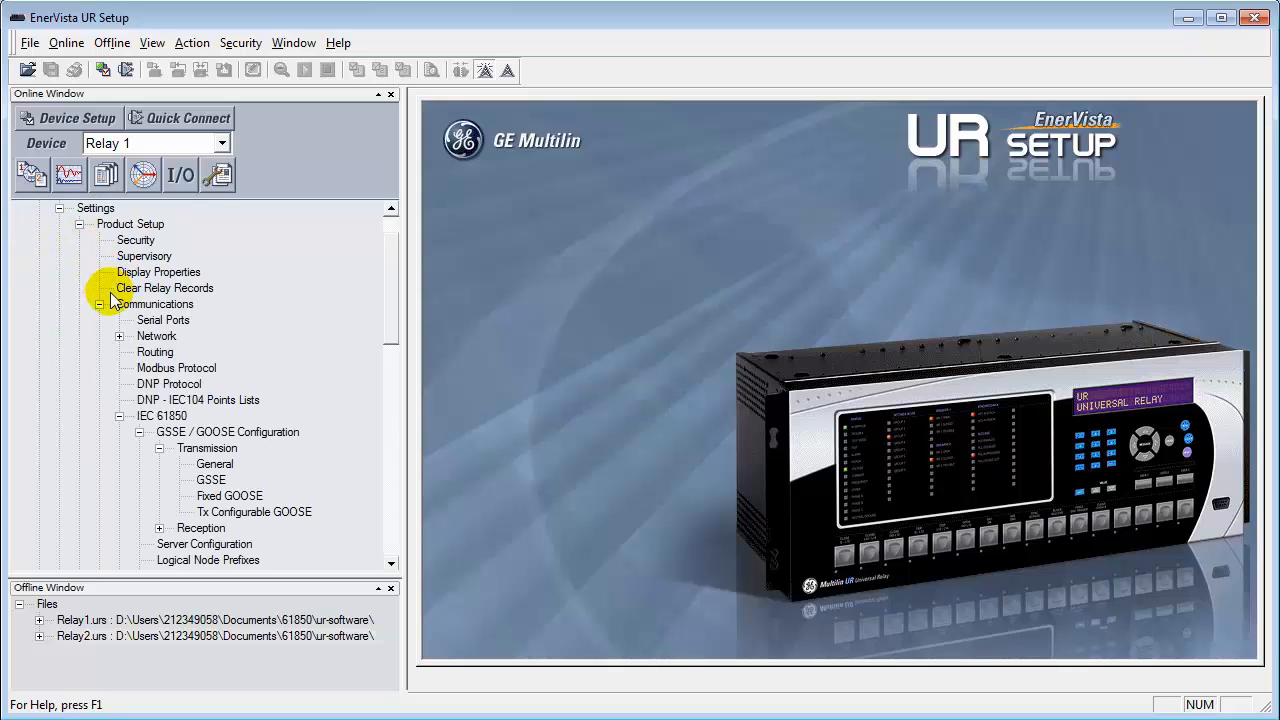
{"action": "left_click", "coordinate": [59, 208]}
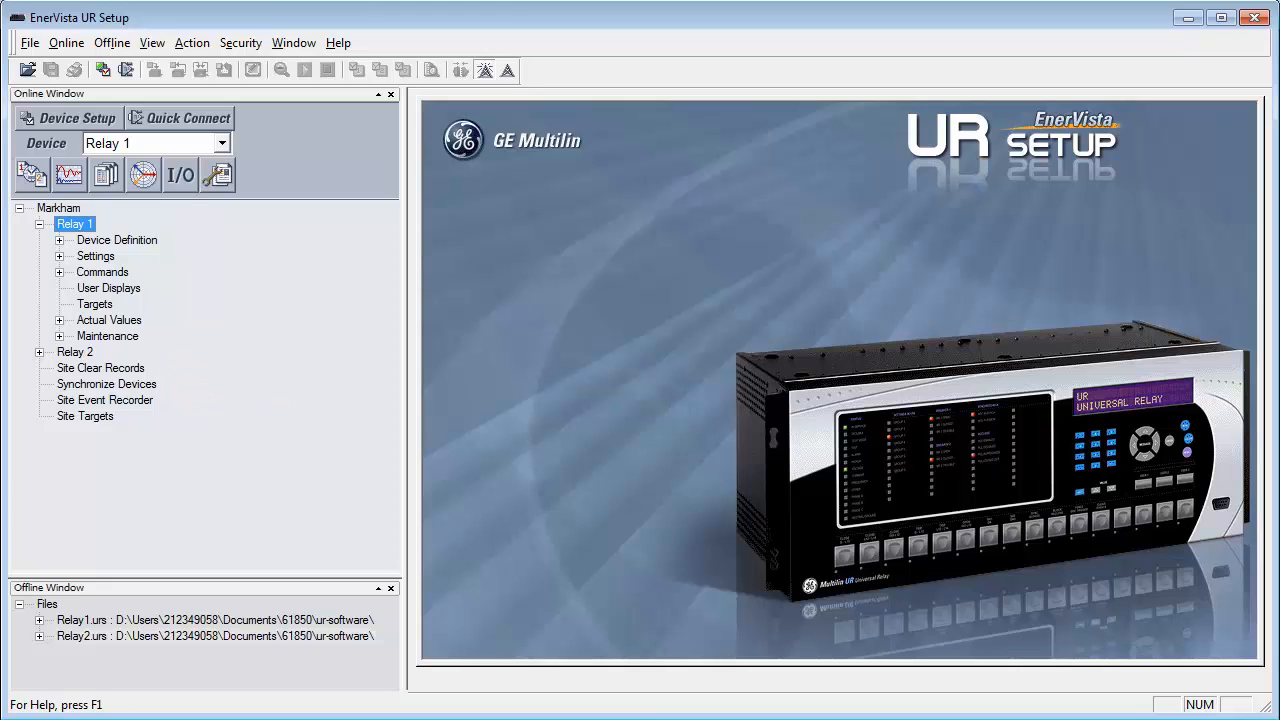
{"action": "left_click", "coordinate": [257, 515]}
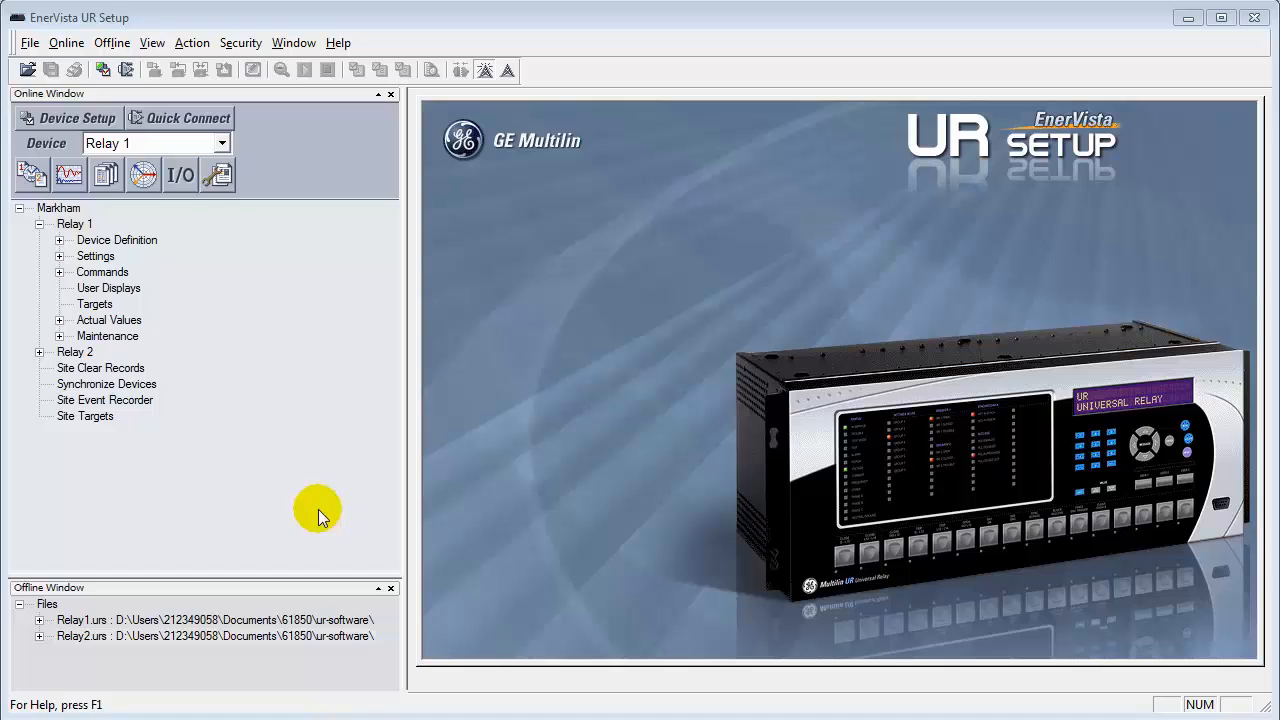
Connect to Relay 2 as Administrator with Device authentication, entering the account password
{"action": "left_click", "coordinate": [39, 352]}
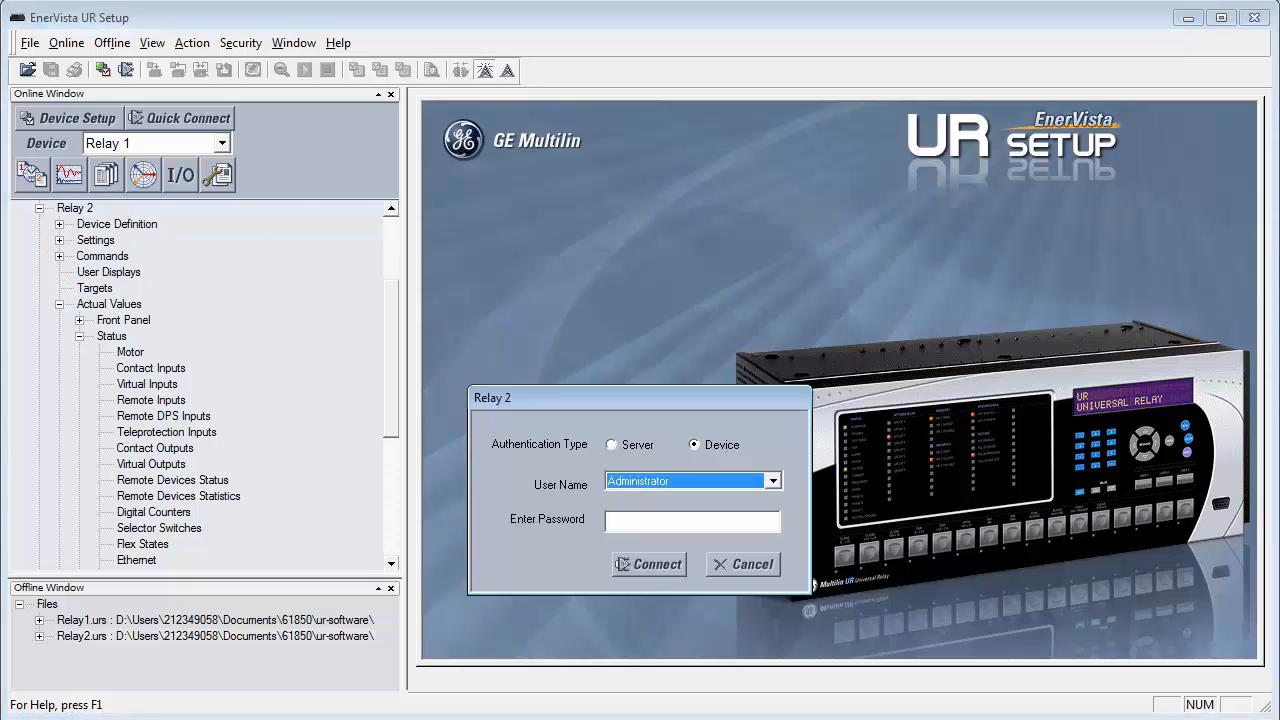
{"action": "left_click", "coordinate": [658, 522]}
{"action": "type", "text": "*"}
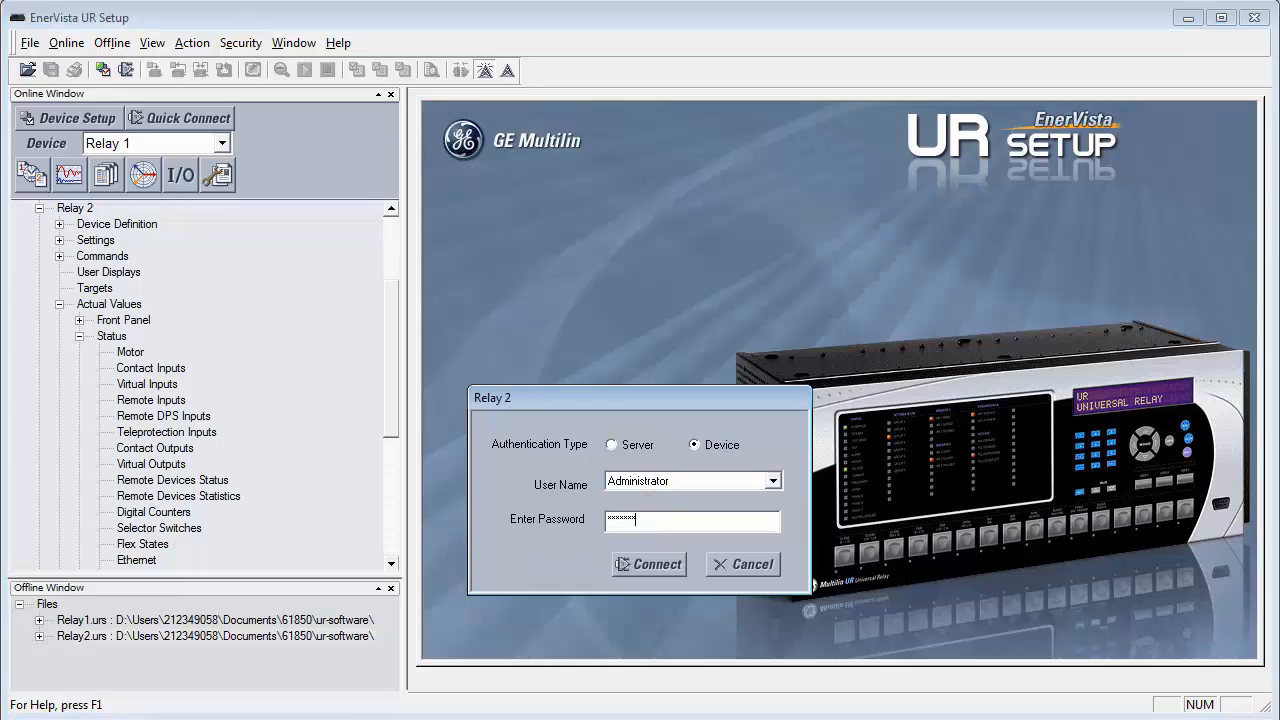
{"action": "type", "text": "*********"}
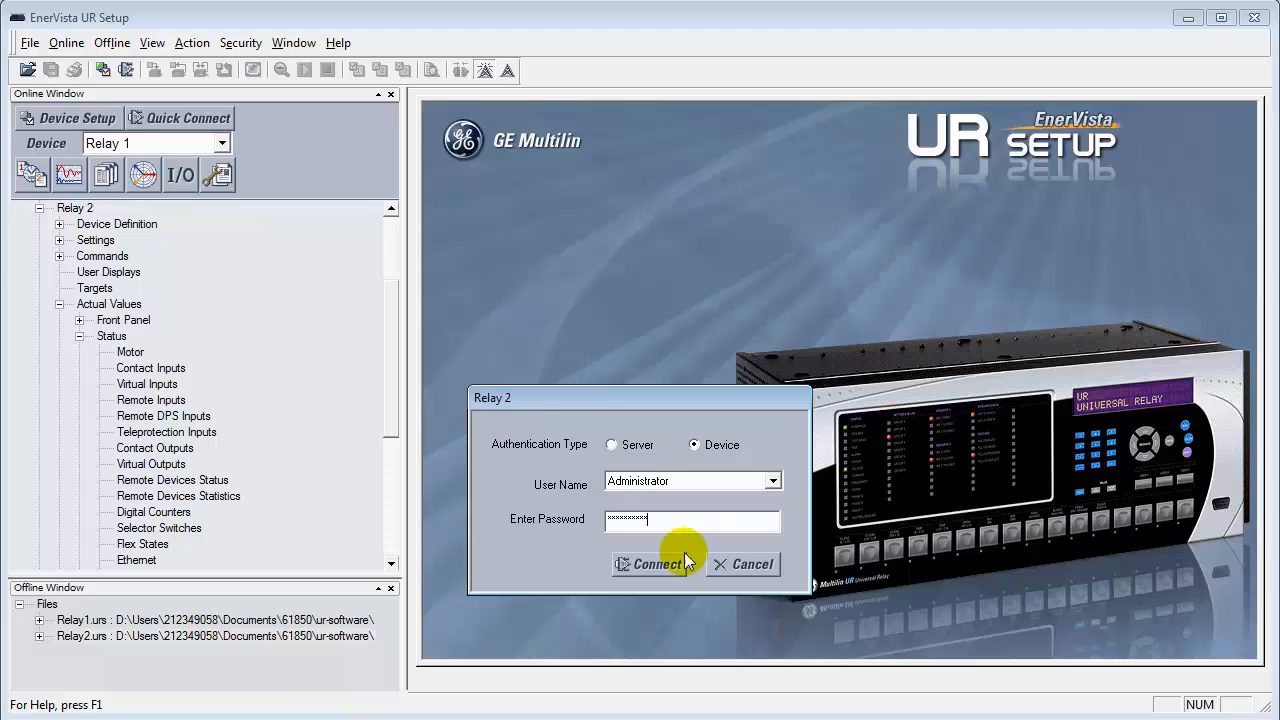
{"action": "left_click", "coordinate": [650, 564]}
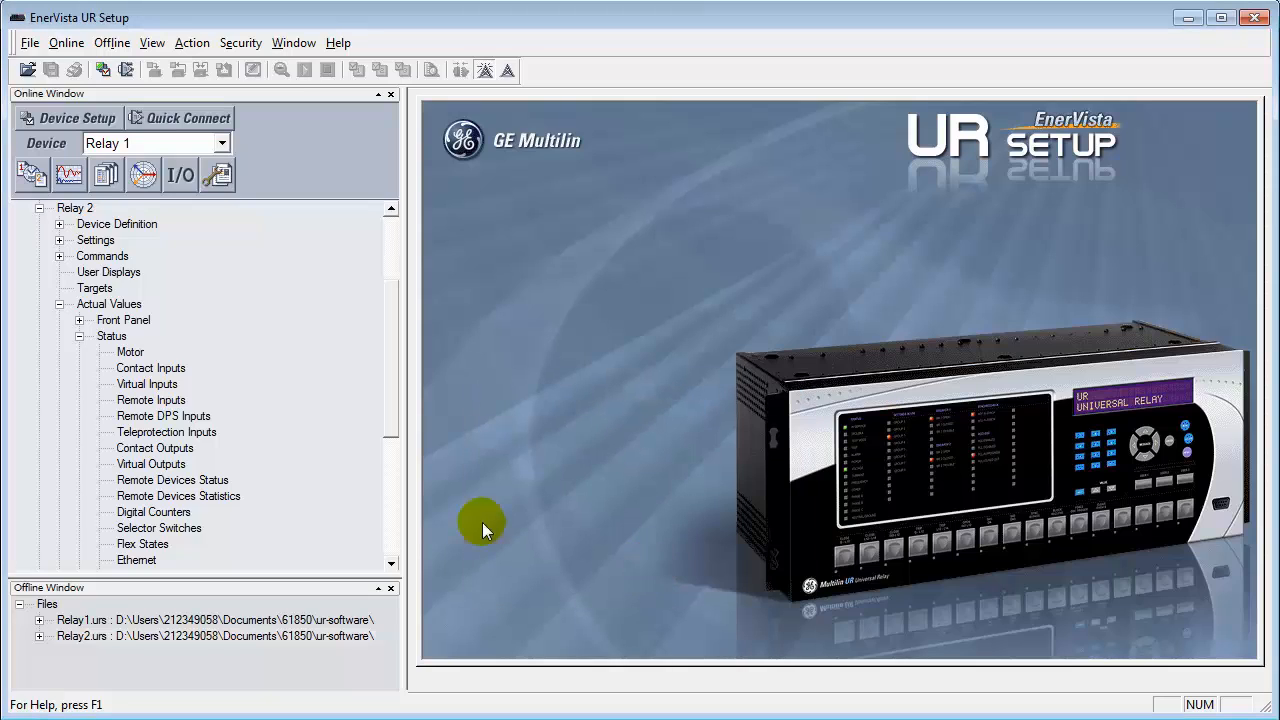
Collapse Relay 2's Actual Values and open its Remote Devices settings under Inputs/Outputs, positioning the window in the workspace
{"action": "left_click", "coordinate": [59, 306]}
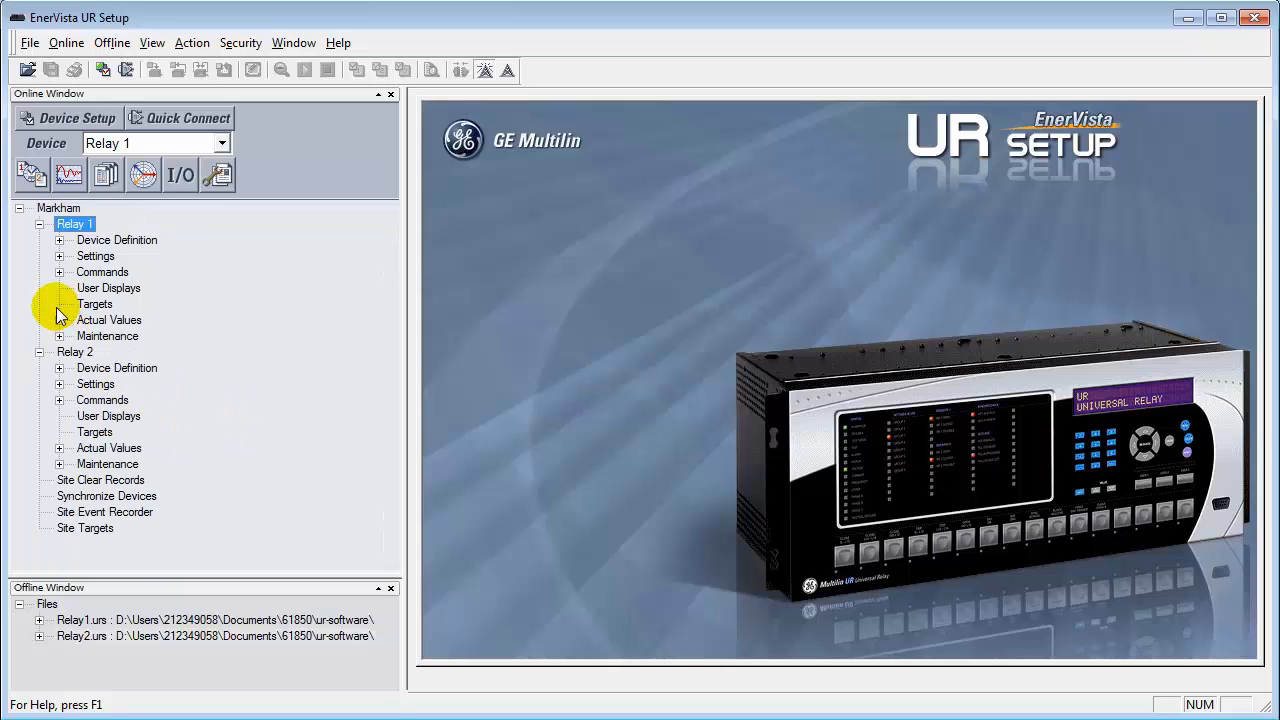
{"action": "left_click", "coordinate": [59, 384]}
{"action": "left_click_drag", "start_coordinate": [392, 335], "coordinate": [366, 481]}
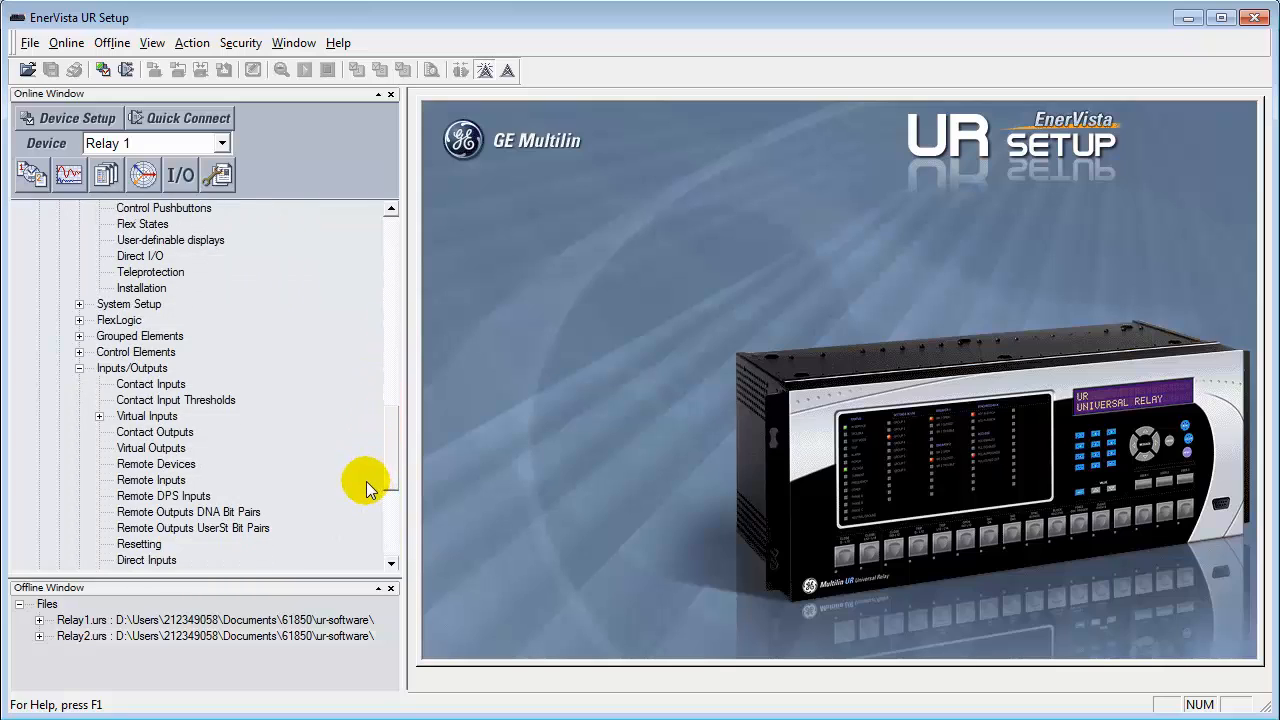
{"action": "double_click", "coordinate": [141, 468]}
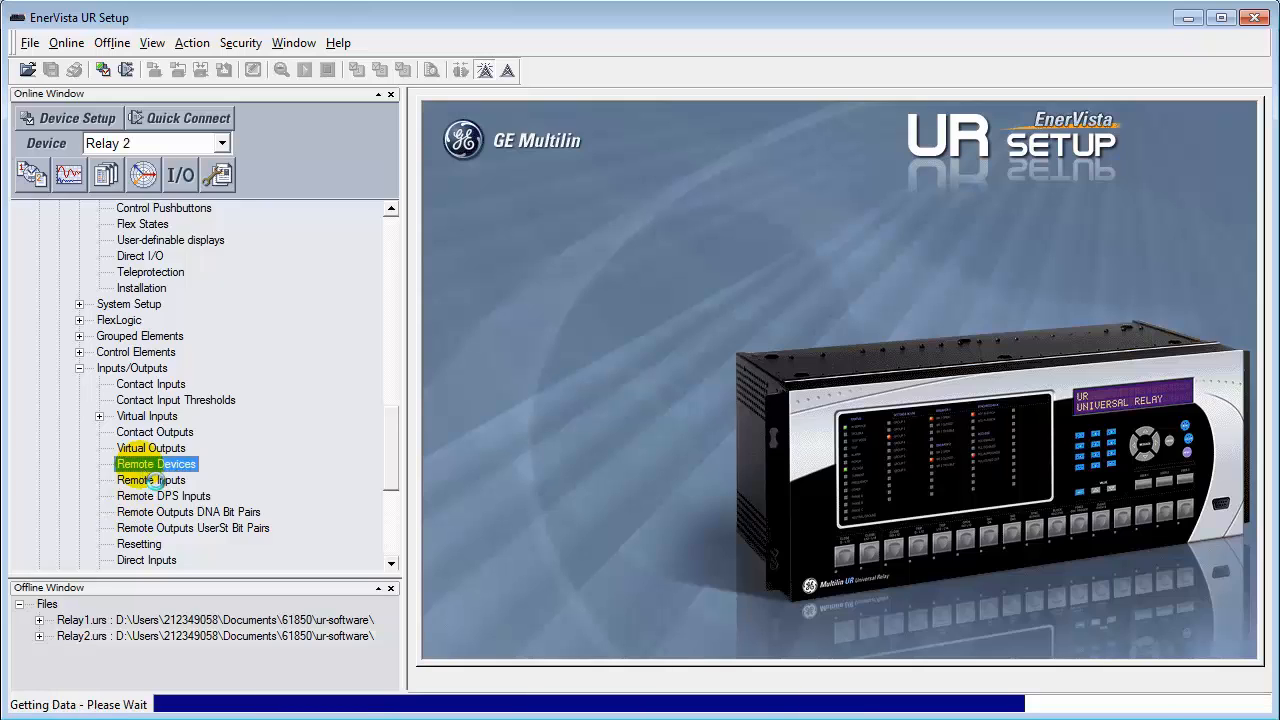
{"action": "left_click_drag", "start_coordinate": [1058, 292], "coordinate": [895, 197]}
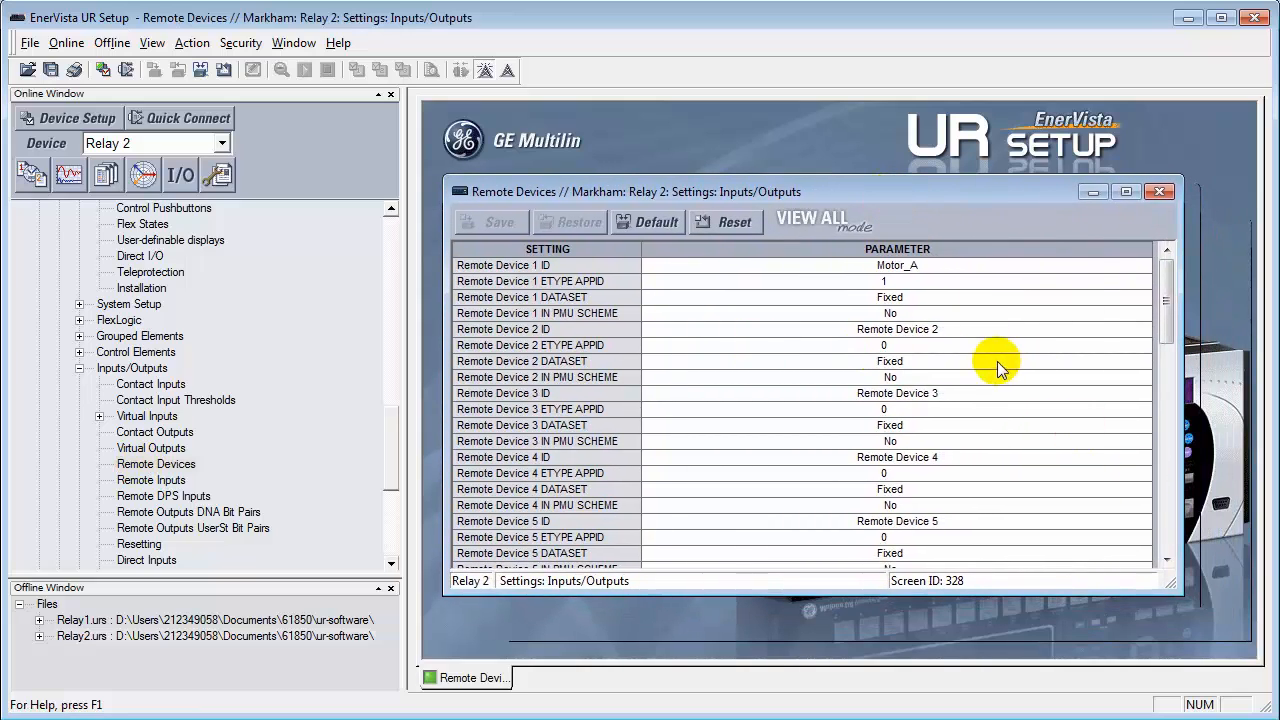
Set the Remote Device 2 ID to Motor_A1 in Relay 2's Remote Devices settings
{"action": "left_click", "coordinate": [963, 333]}
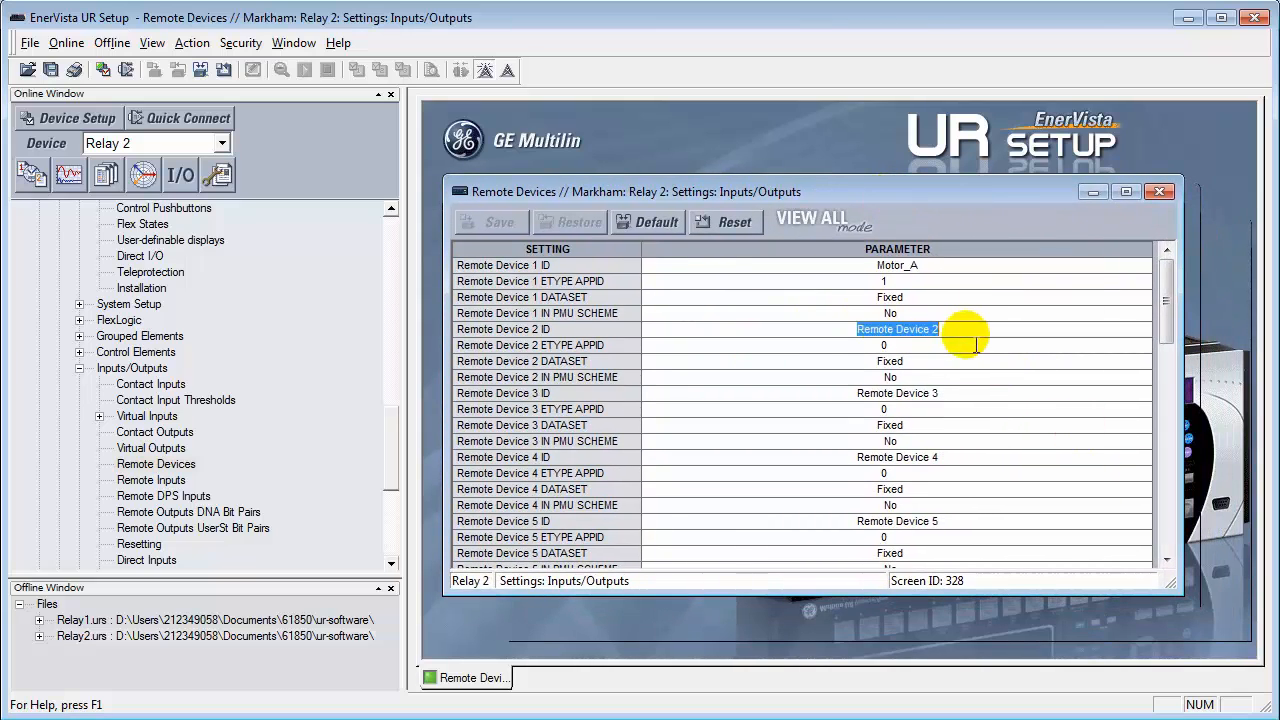
{"action": "type", "text": "M"}
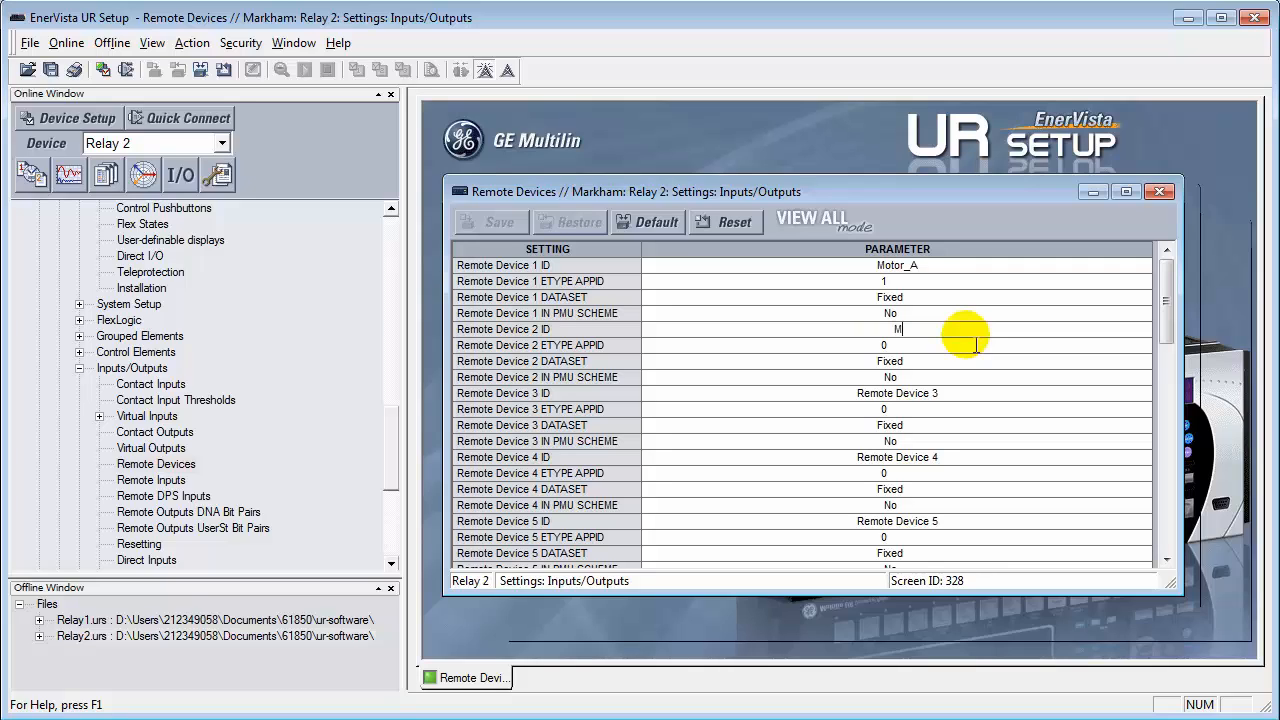
{"action": "type", "text": "otor_A1"}
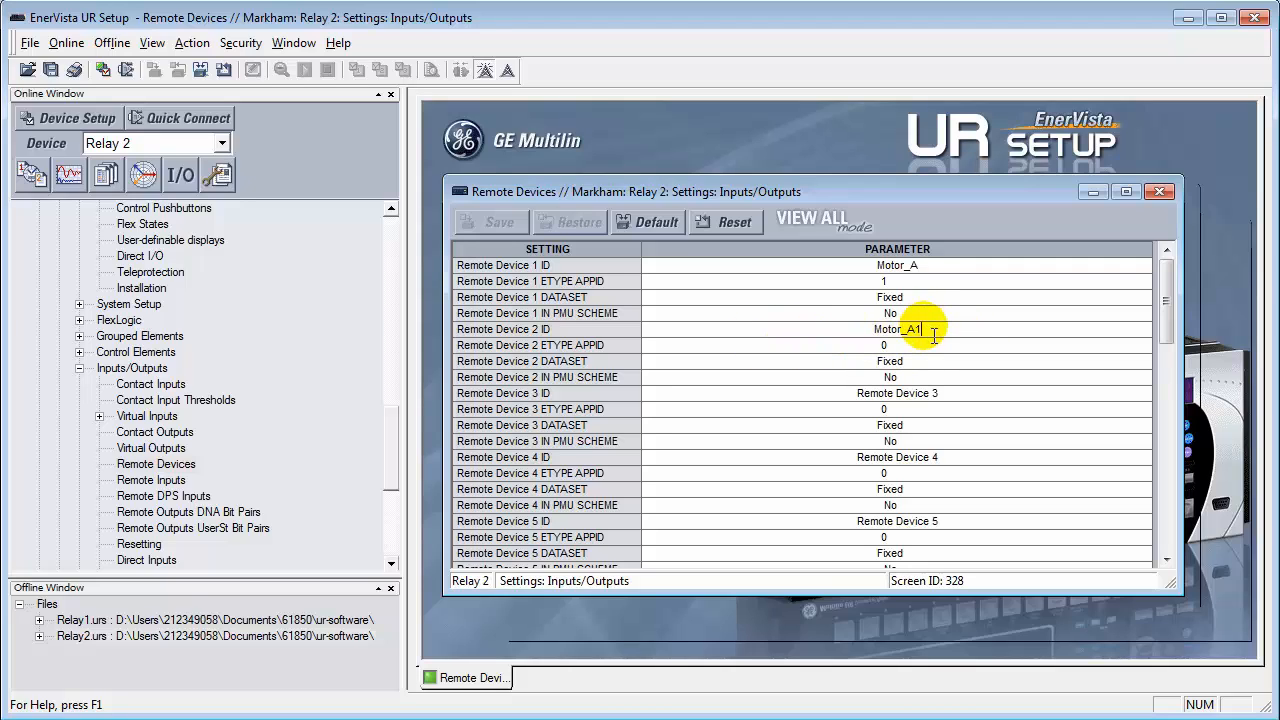
{"action": "key", "text": "Return"}
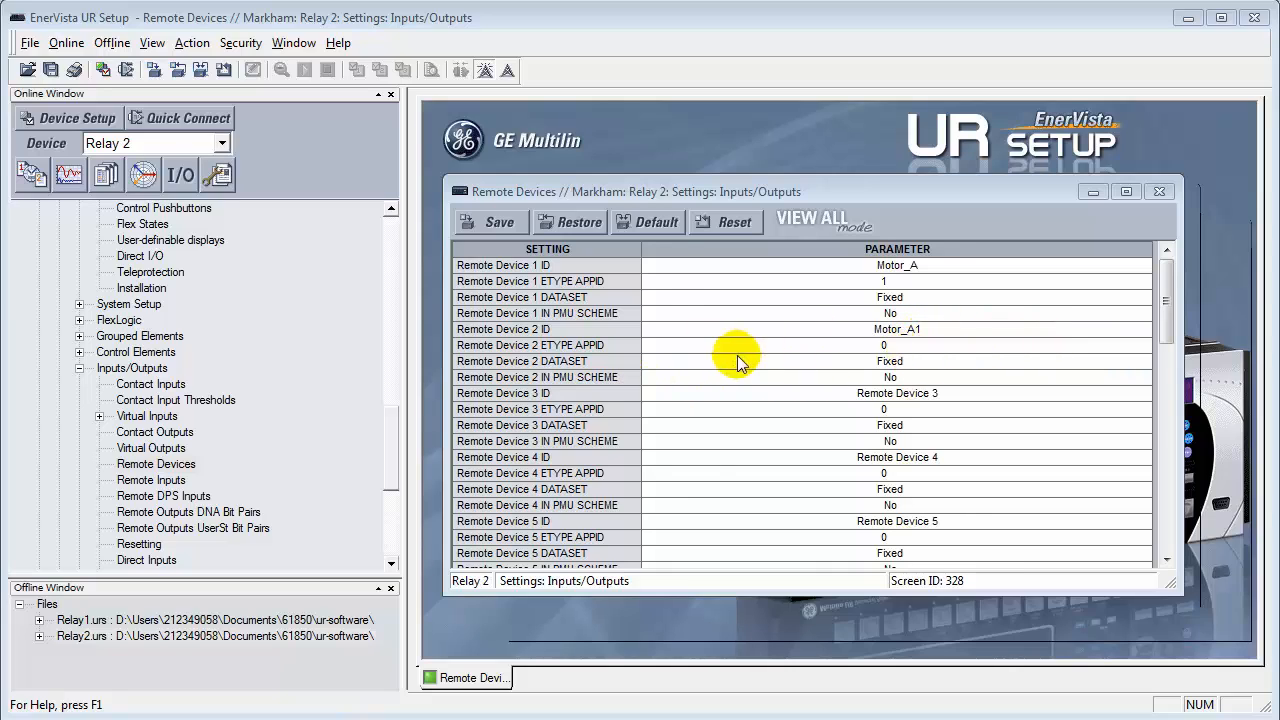
Set Remote Device 2's ETYPE APPID to 1 and its dataset to GOOSEIn 1 in Relay 2's Remote Devices settings
{"action": "left_click", "coordinate": [929, 347]}
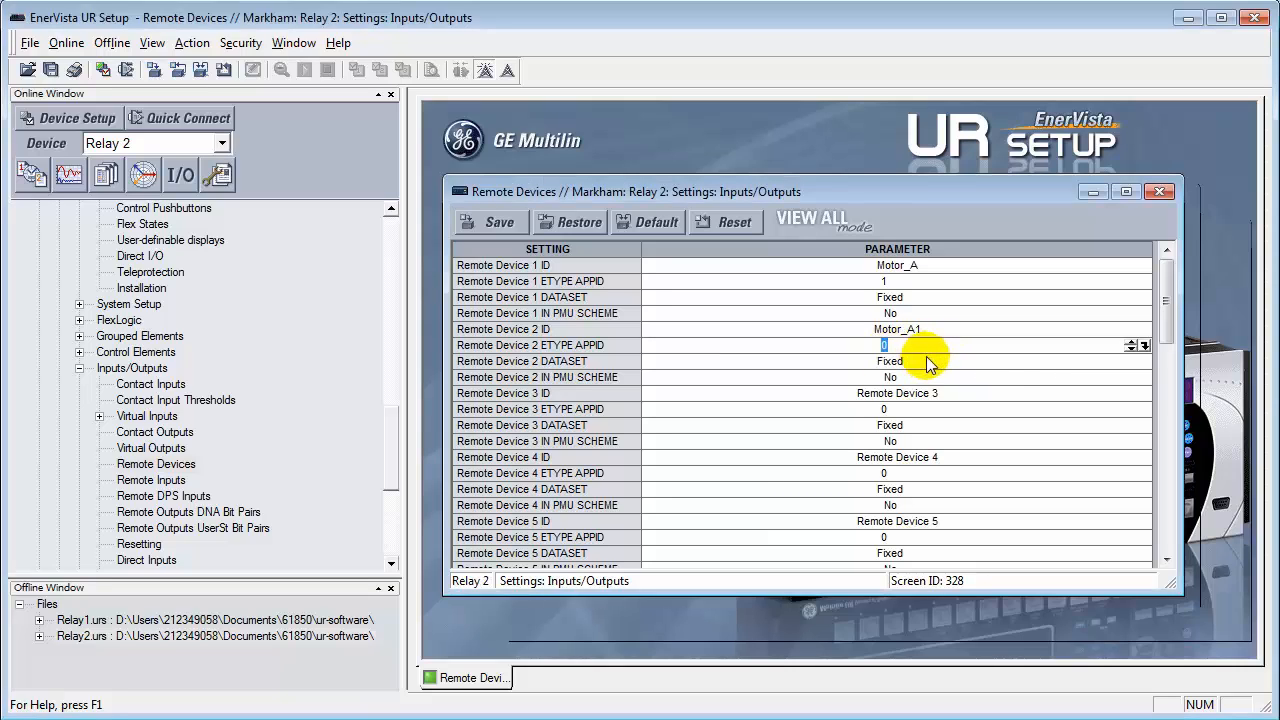
{"action": "type", "text": "1"}
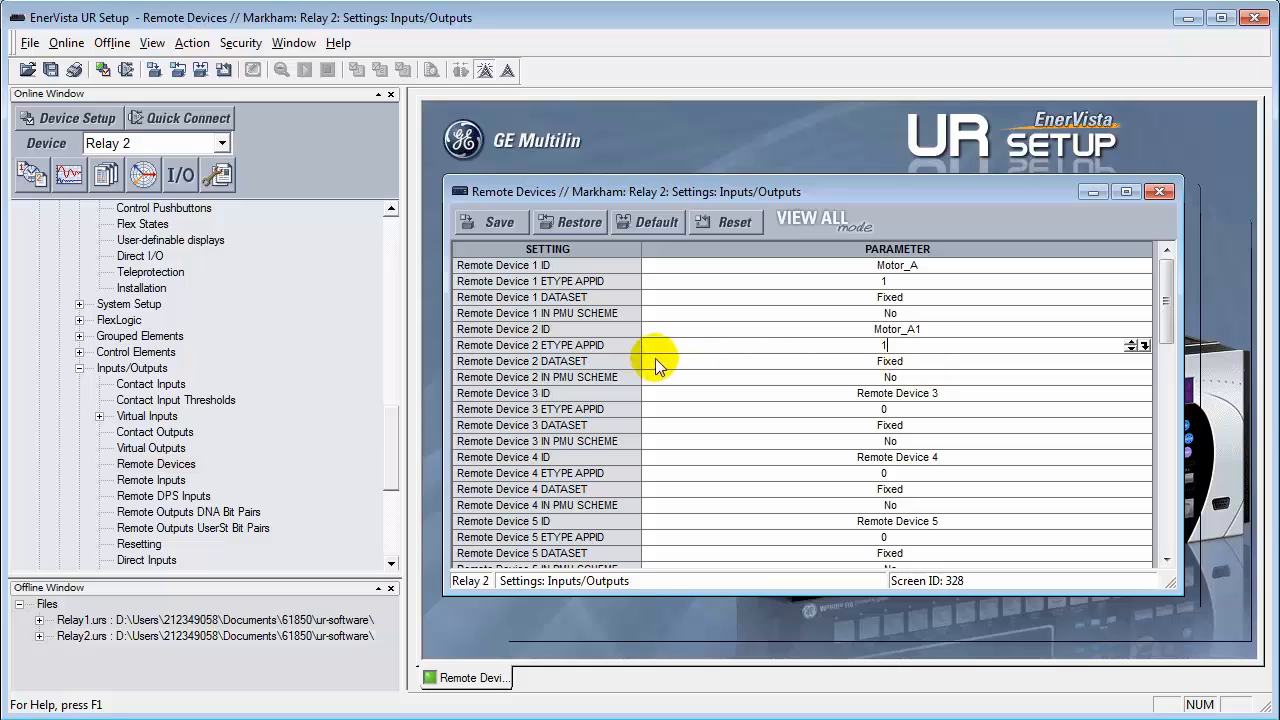
{"action": "left_click", "coordinate": [953, 361]}
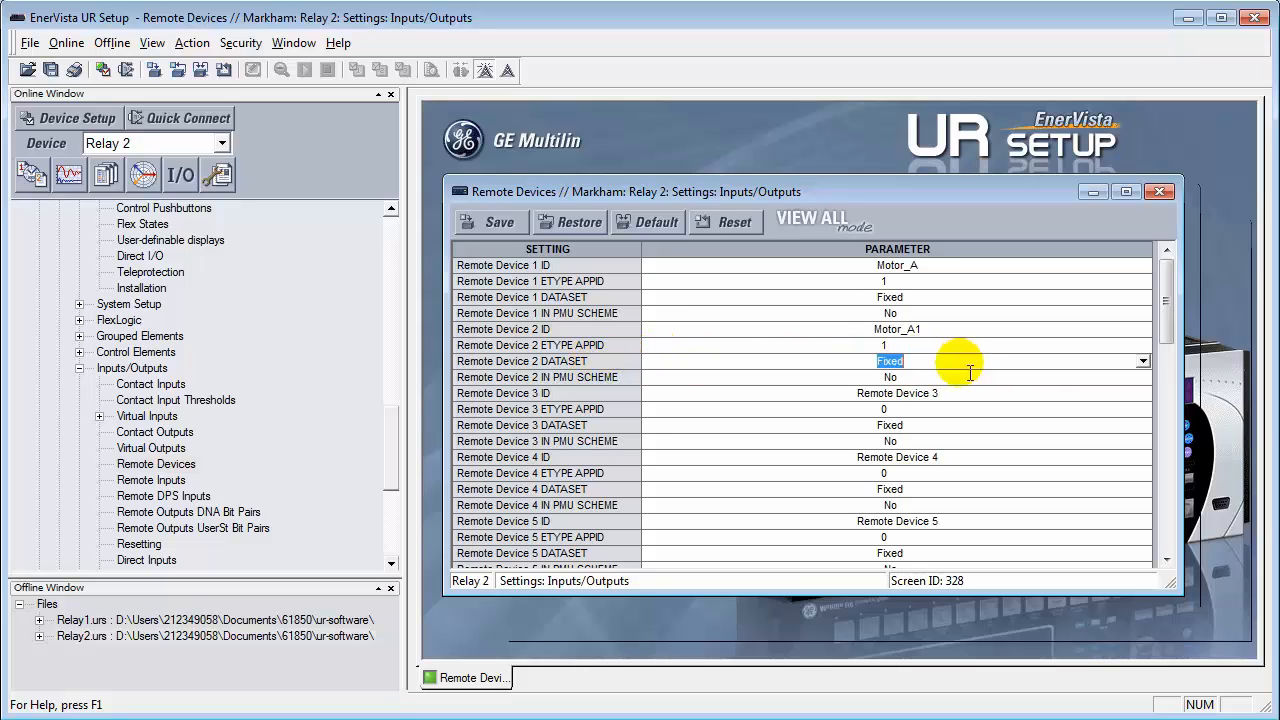
{"action": "left_click", "coordinate": [1143, 361]}
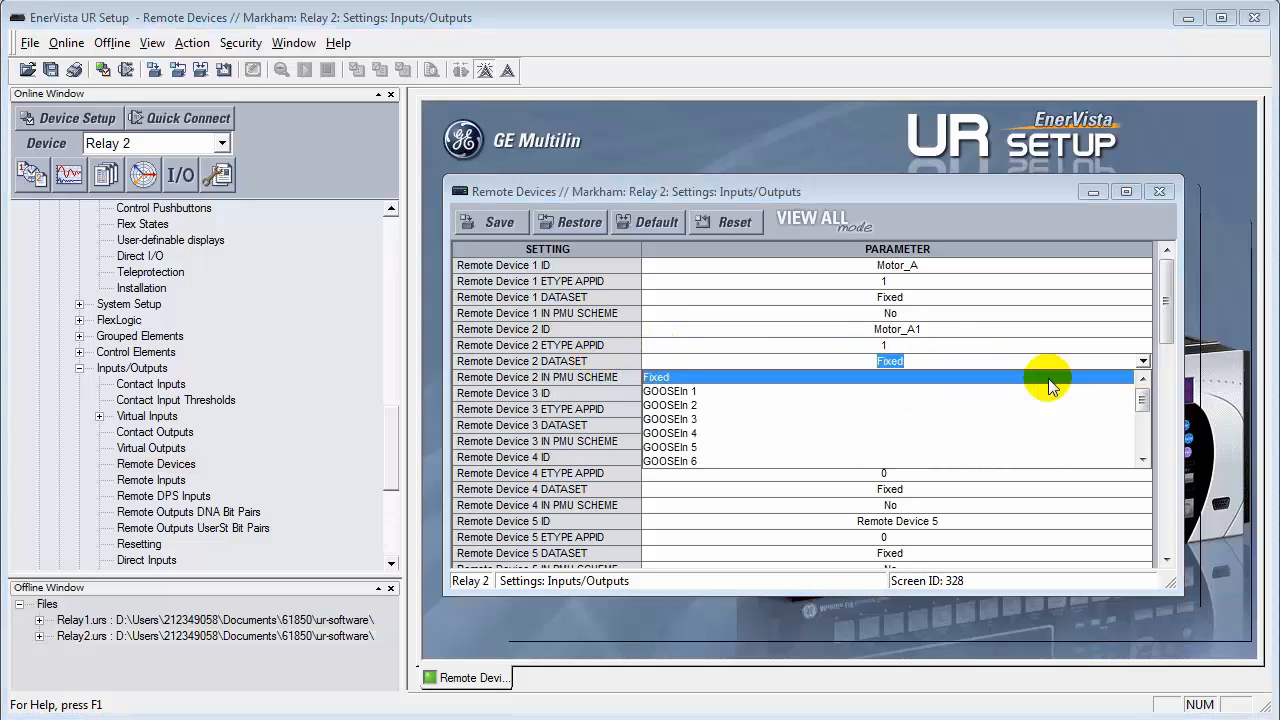
{"action": "left_click", "coordinate": [712, 392]}
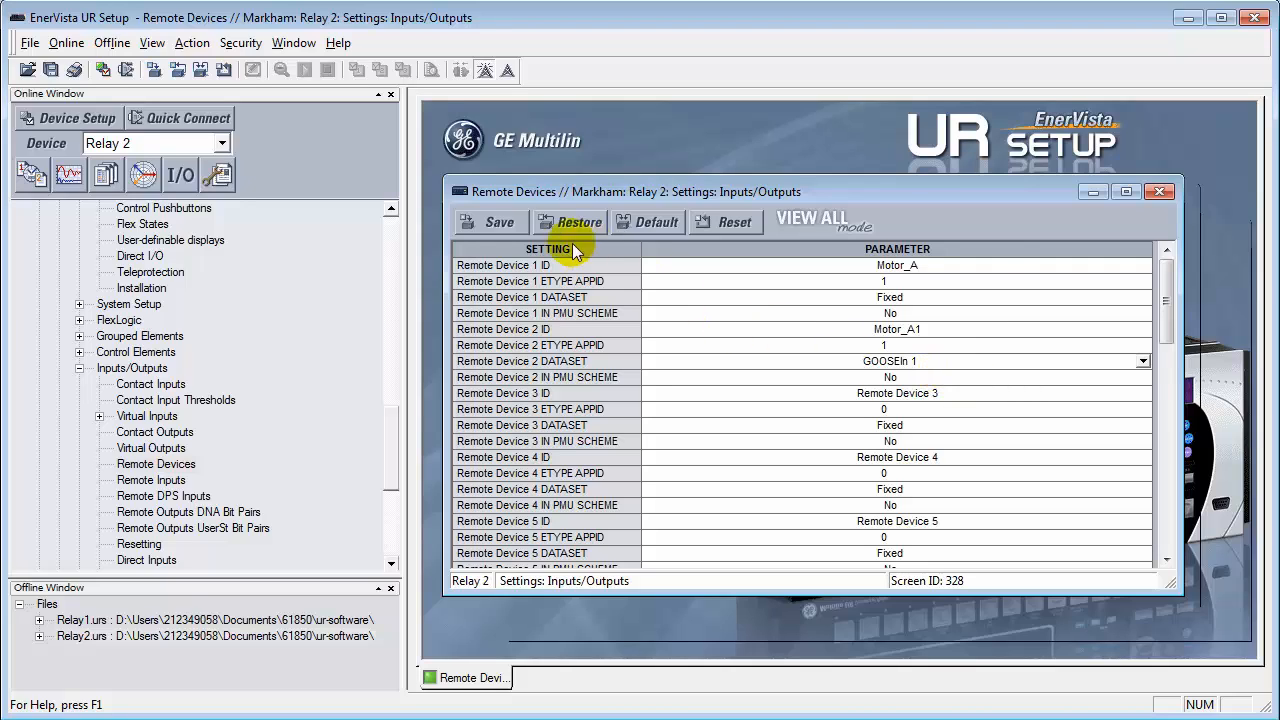
Save Relay 2's Remote Devices settings and close their window
{"action": "left_click", "coordinate": [485, 223]}
{"action": "left_click", "coordinate": [662, 412]}
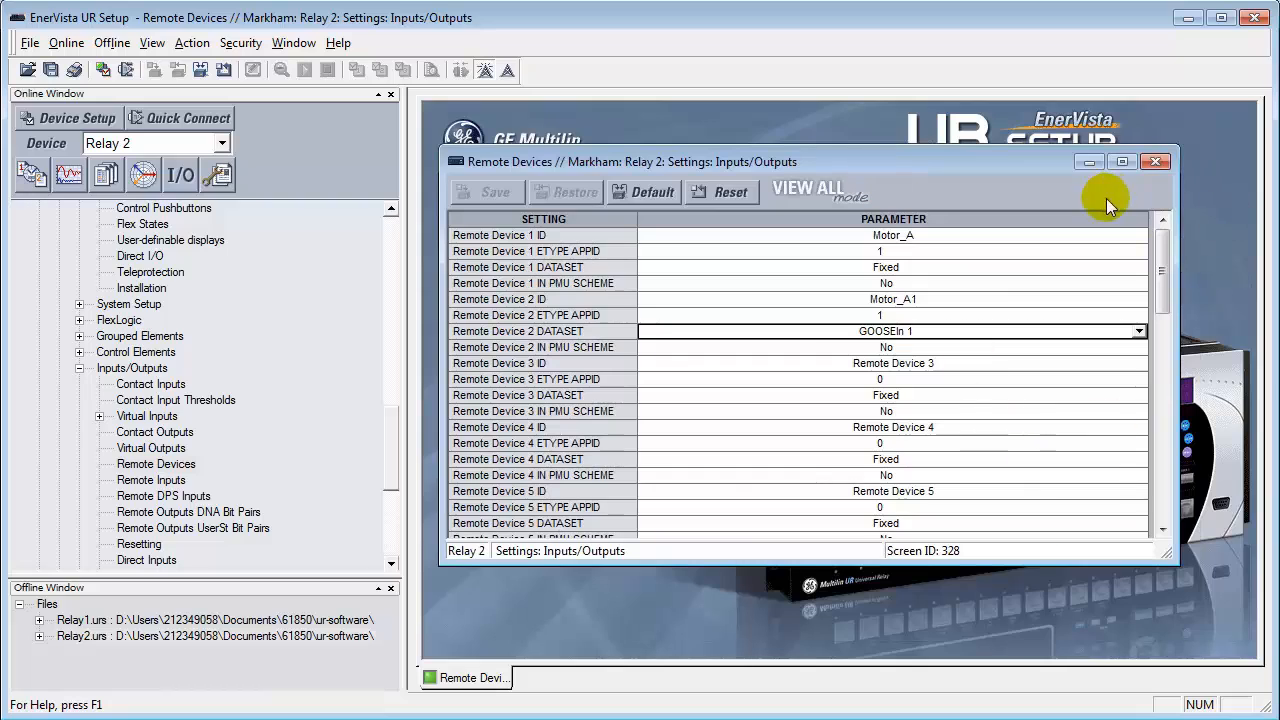
{"action": "left_click", "coordinate": [1155, 162]}
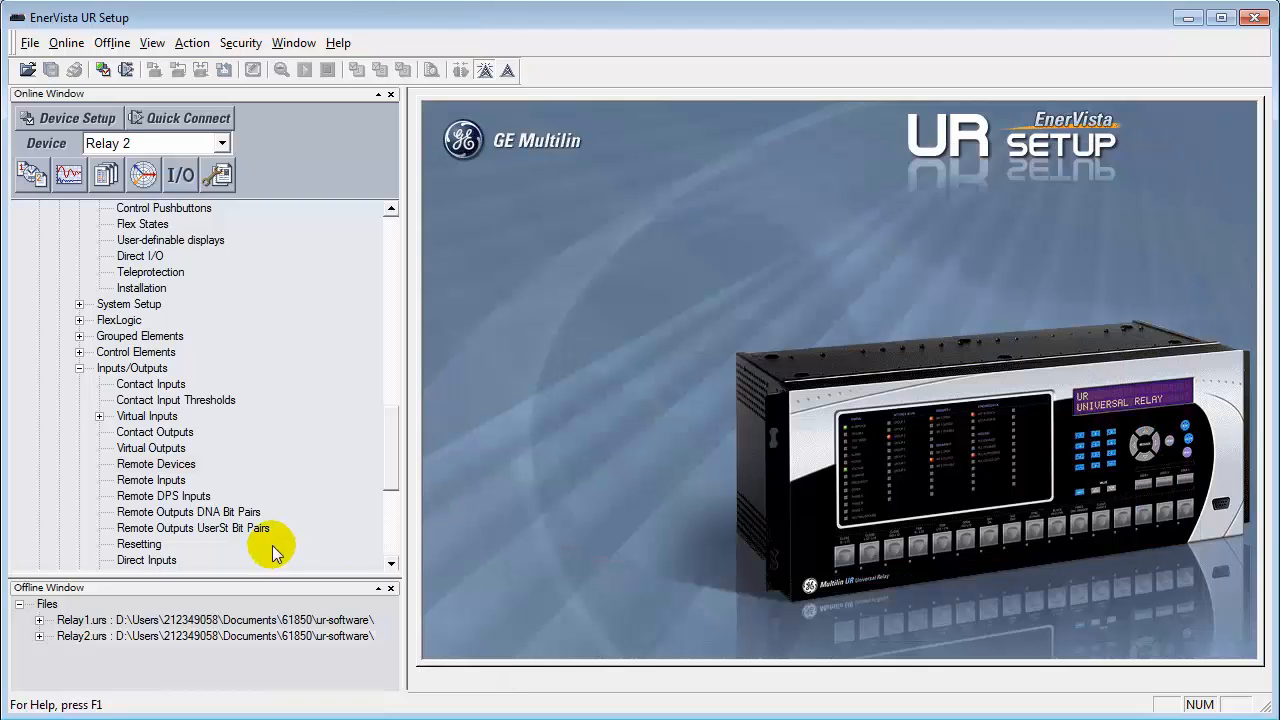
Open Relay 2's Remote Inputs settings under Inputs/Outputs and name Remote Input 2 "Brk2 52a"
{"action": "scroll", "coordinate": [390, 468], "scroll_direction": "down", "scroll_amount": 1}
{"action": "scroll", "coordinate": [390, 468], "scroll_direction": "down", "scroll_amount": 1}
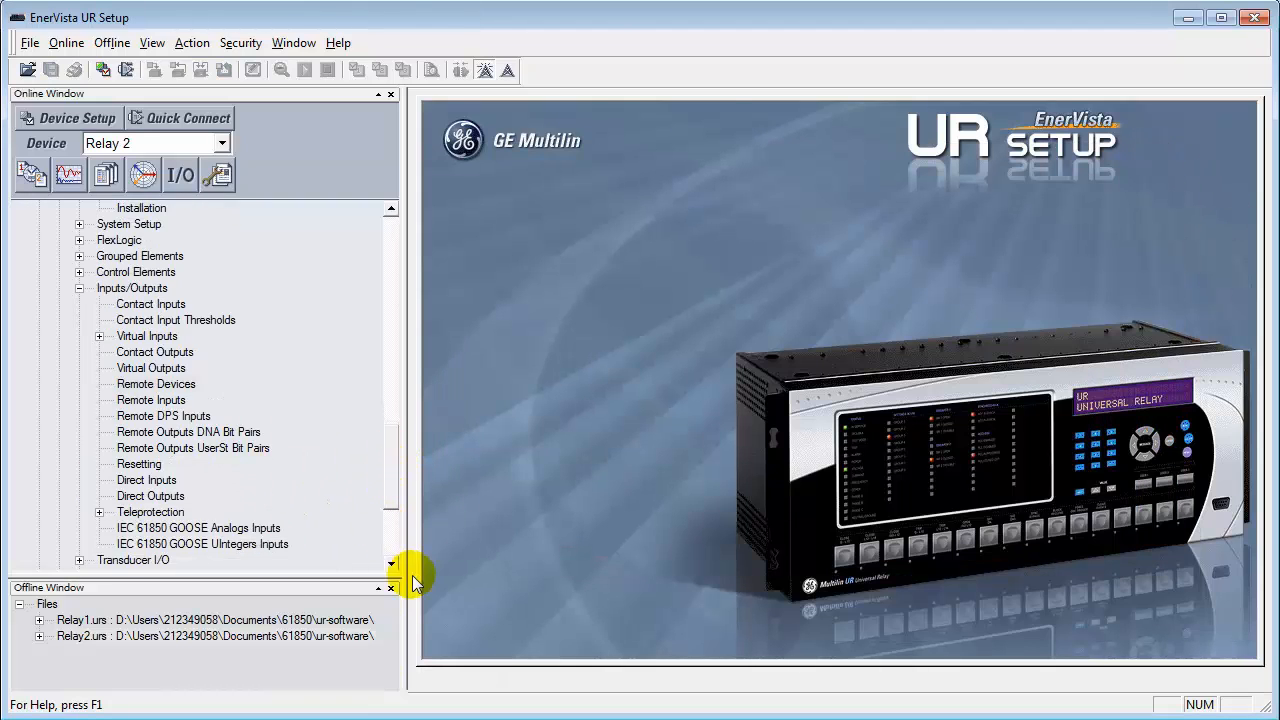
{"action": "double_click", "coordinate": [147, 400]}
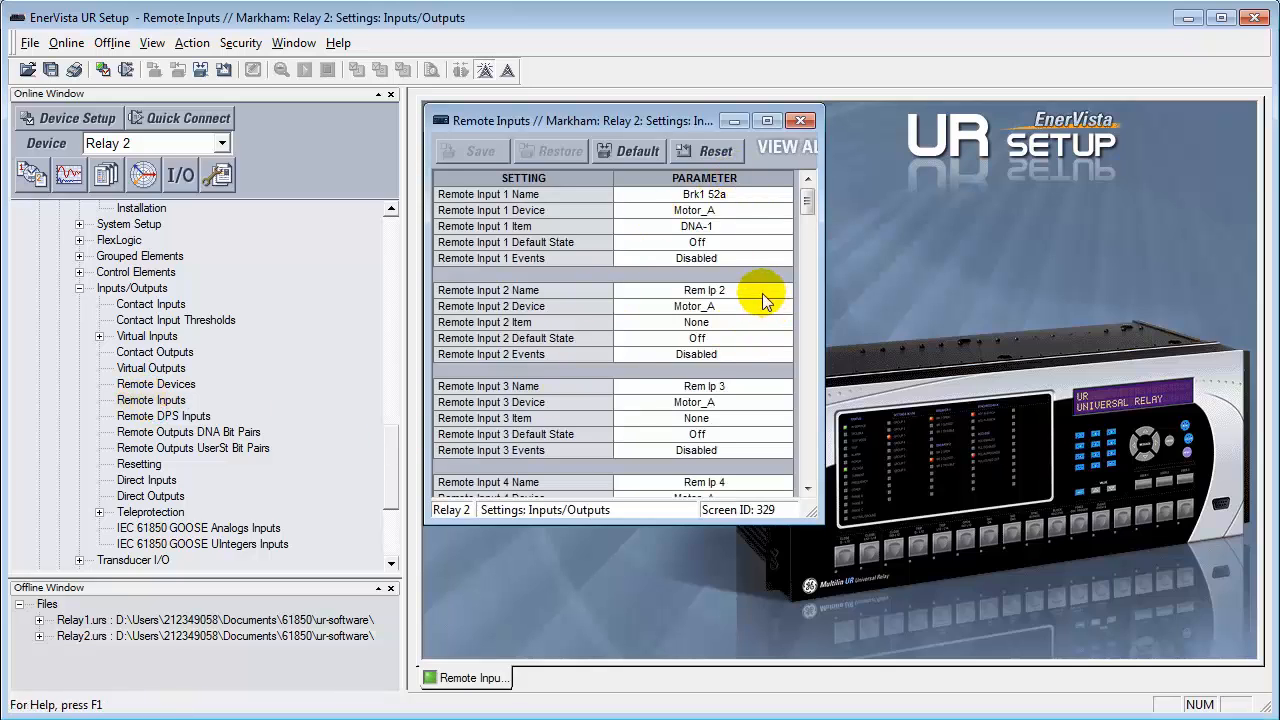
{"action": "left_click", "coordinate": [750, 308]}
{"action": "left_click", "coordinate": [741, 290]}
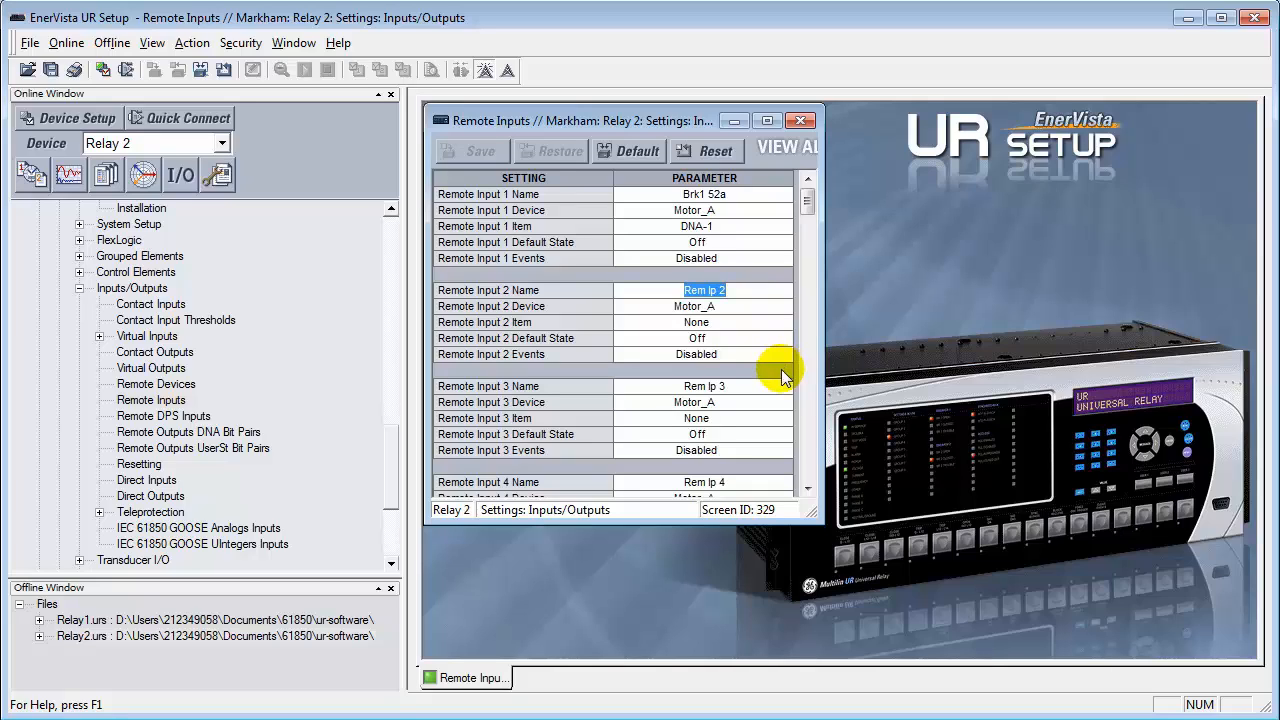
{"action": "type", "text": "Brk1"}
{"action": "key", "text": "BackSpace"}
{"action": "type", "text": "2 52a"}
Set the Remote Input 2 Device to Motor_A1
{"action": "left_click", "coordinate": [749, 307]}
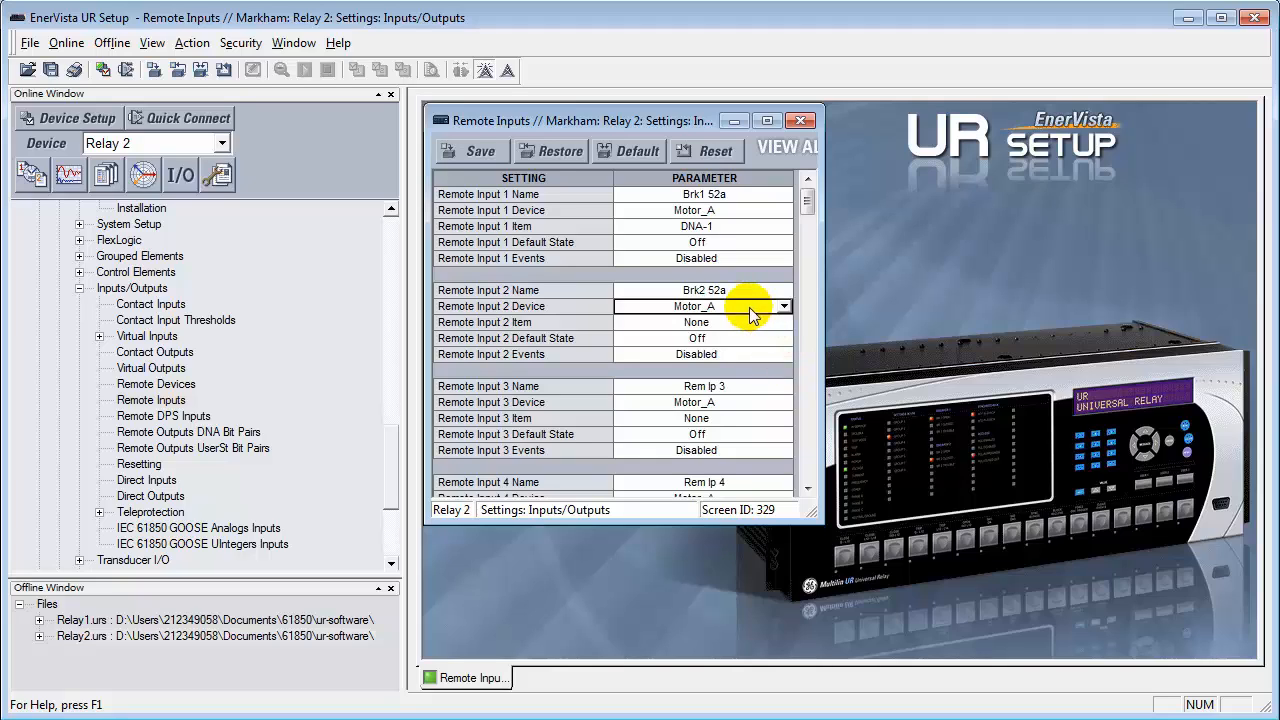
{"action": "left_click", "coordinate": [783, 304]}
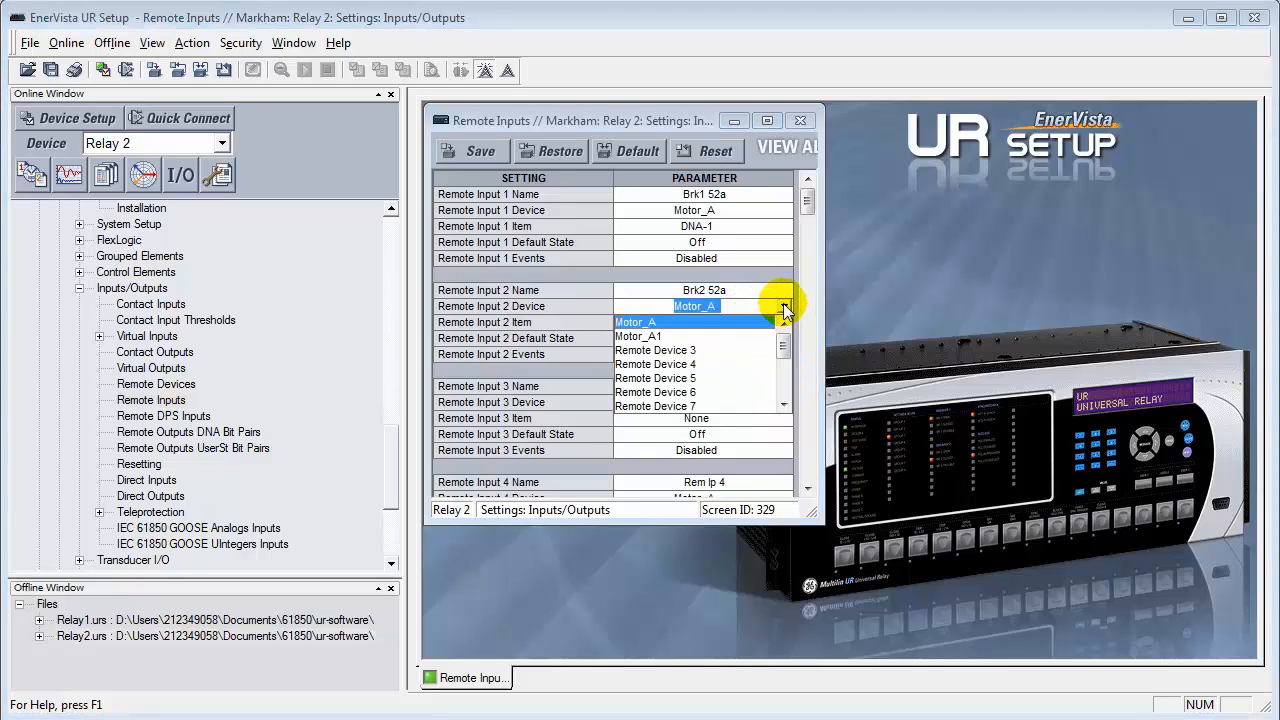
{"action": "left_click", "coordinate": [669, 338]}
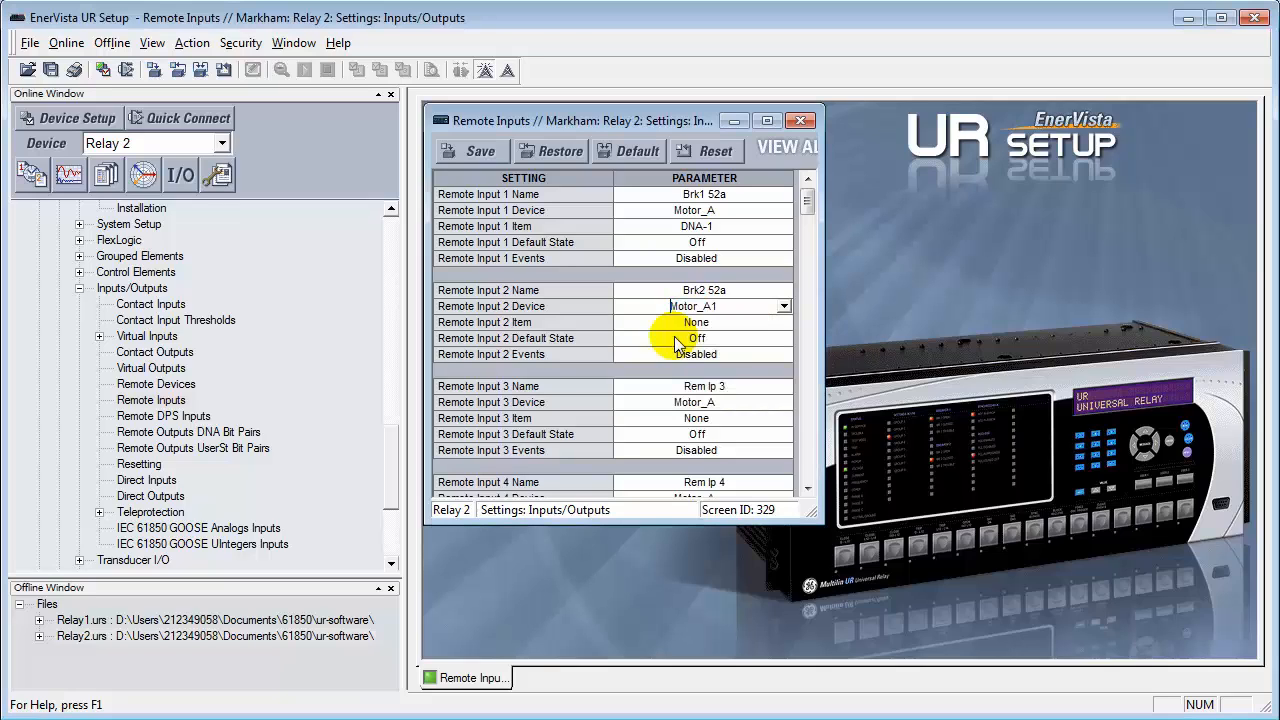
Set the Remote Input 2 Item to Dataset Item 1
{"action": "left_click", "coordinate": [750, 322]}
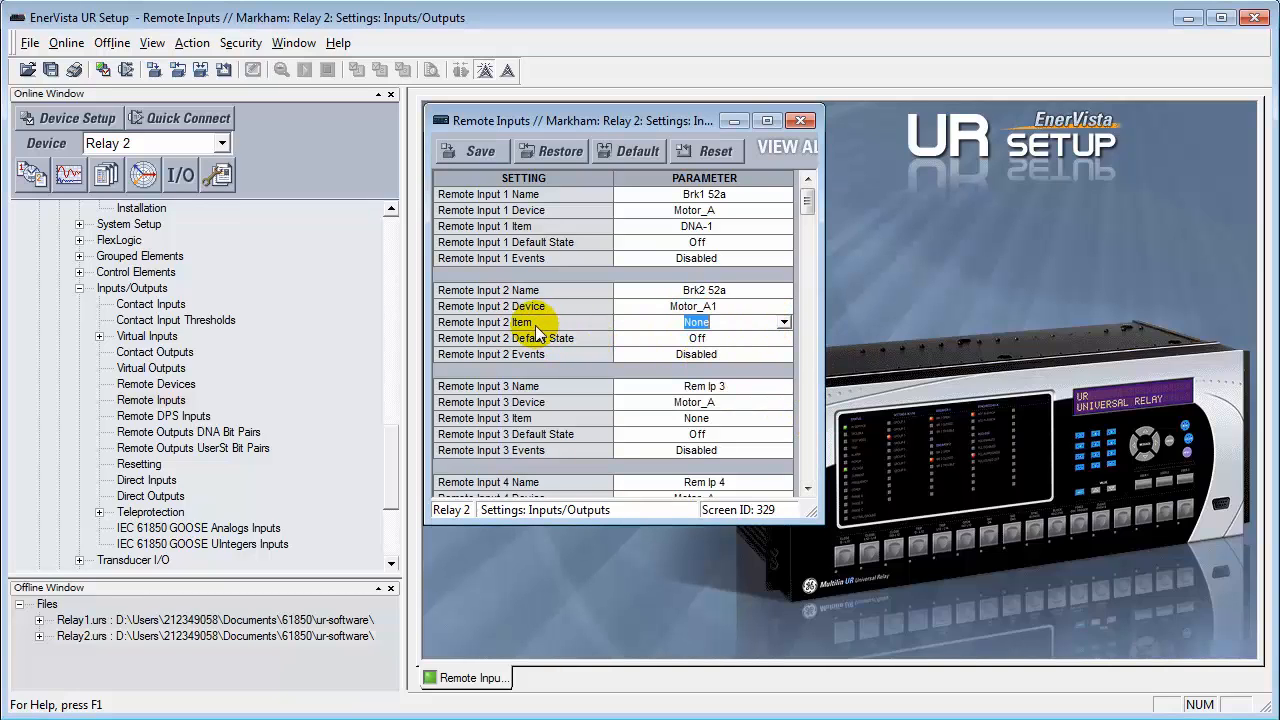
{"action": "left_click", "coordinate": [784, 322]}
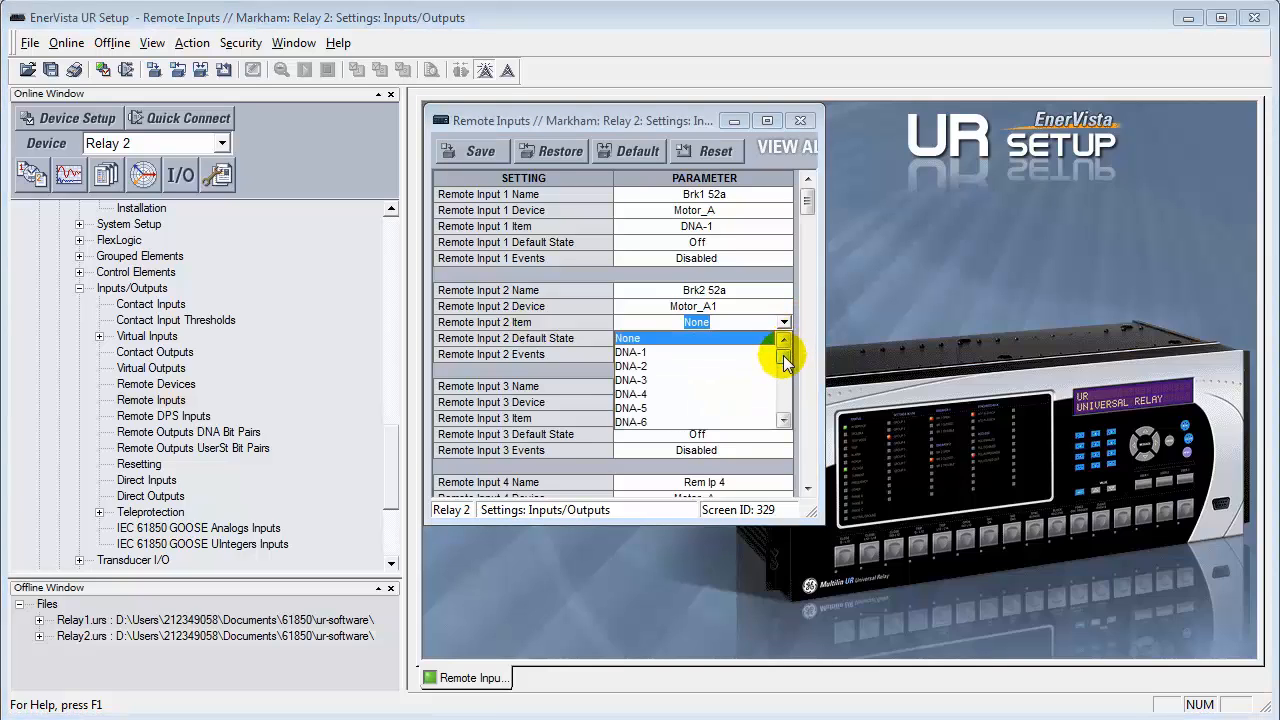
{"action": "left_click_drag", "start_coordinate": [784, 355], "coordinate": [784, 386]}
{"action": "left_click", "coordinate": [784, 421]}
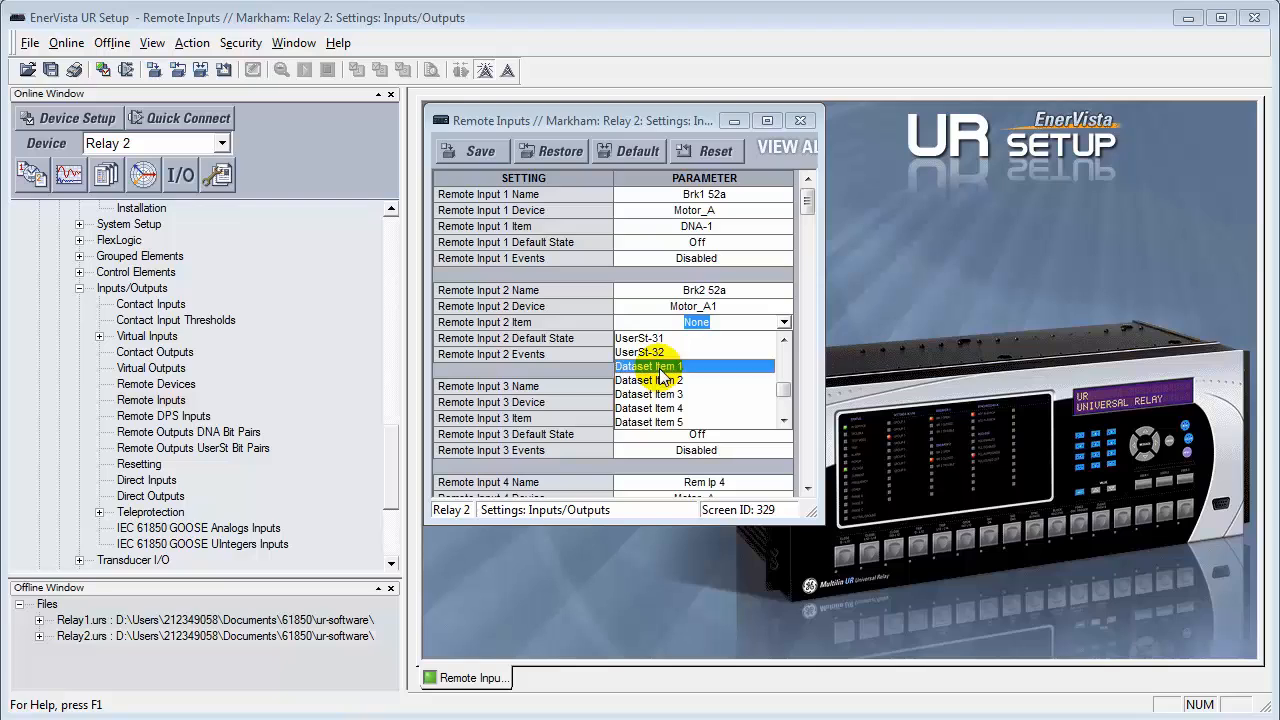
{"action": "left_click", "coordinate": [652, 366]}
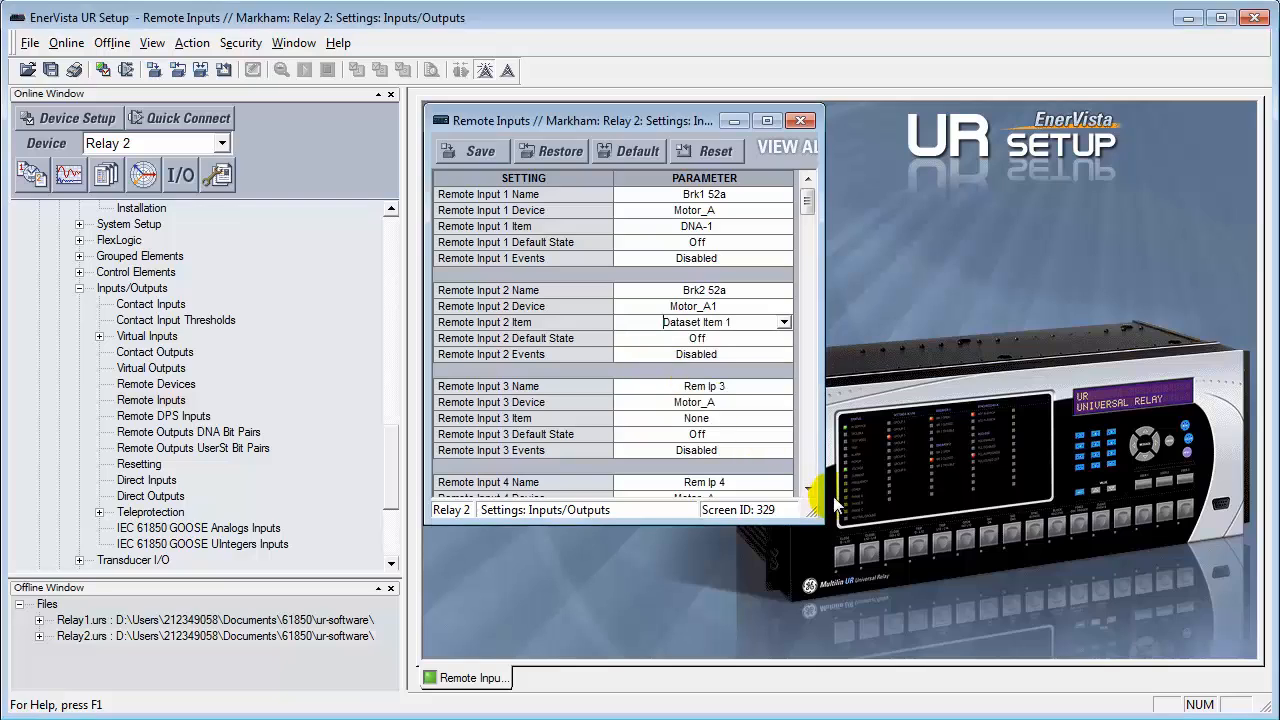
{"action": "left_click", "coordinate": [784, 322]}
{"action": "left_click_drag", "start_coordinate": [783, 386], "coordinate": [806, 362]}
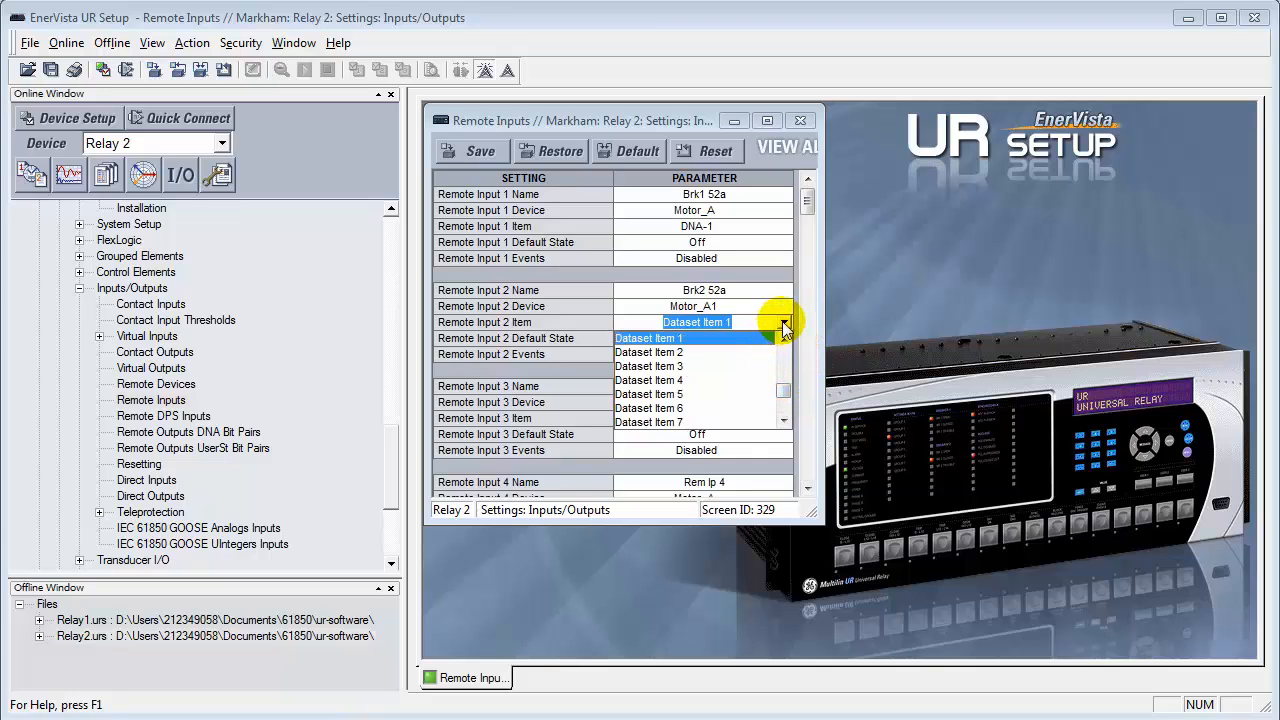
{"action": "left_click", "coordinate": [806, 340]}
Save Relay 2's Remote Inputs settings and close their window
{"action": "left_click", "coordinate": [452, 150]}
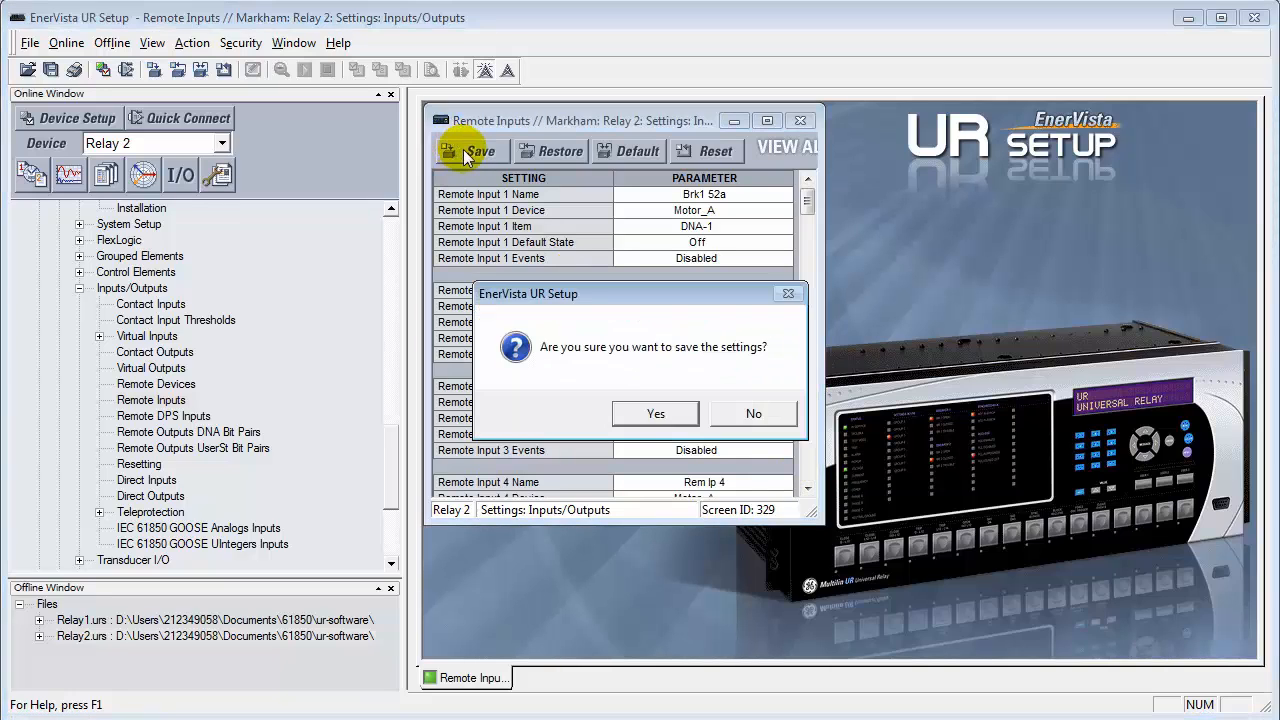
{"action": "left_click", "coordinate": [646, 412]}
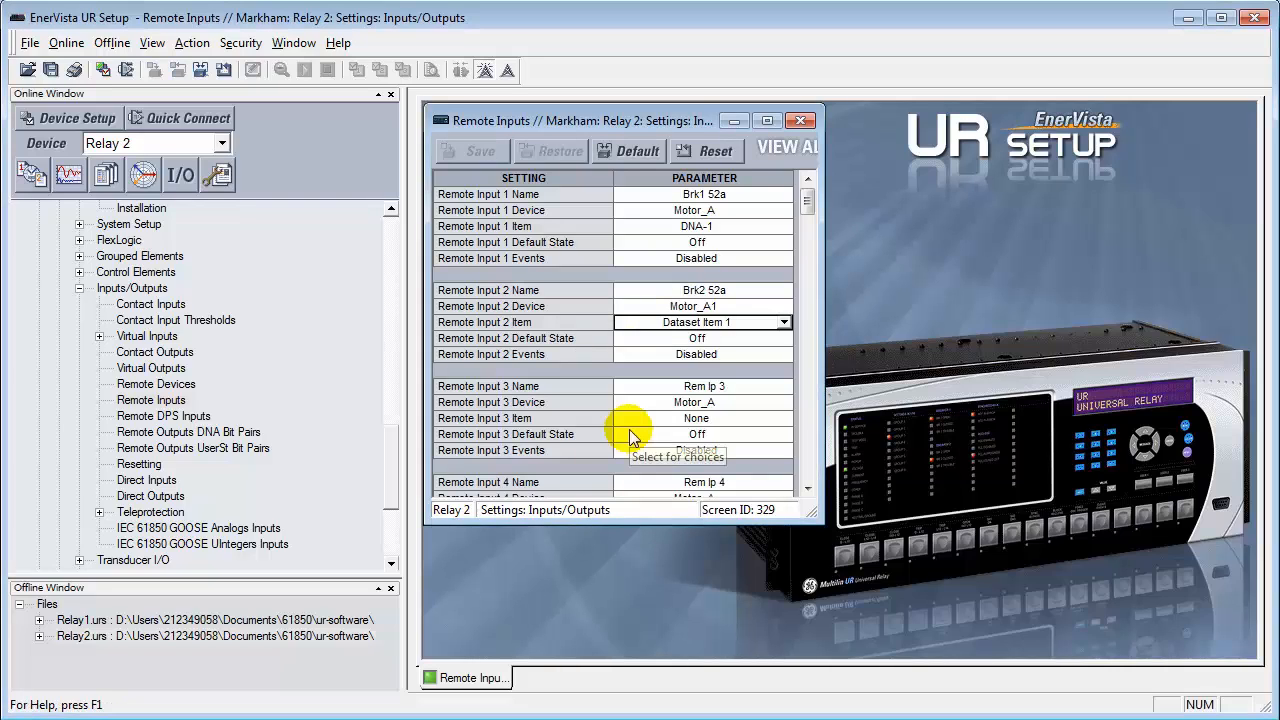
{"action": "scroll", "coordinate": [385, 470], "scroll_direction": "down", "scroll_amount": 2}
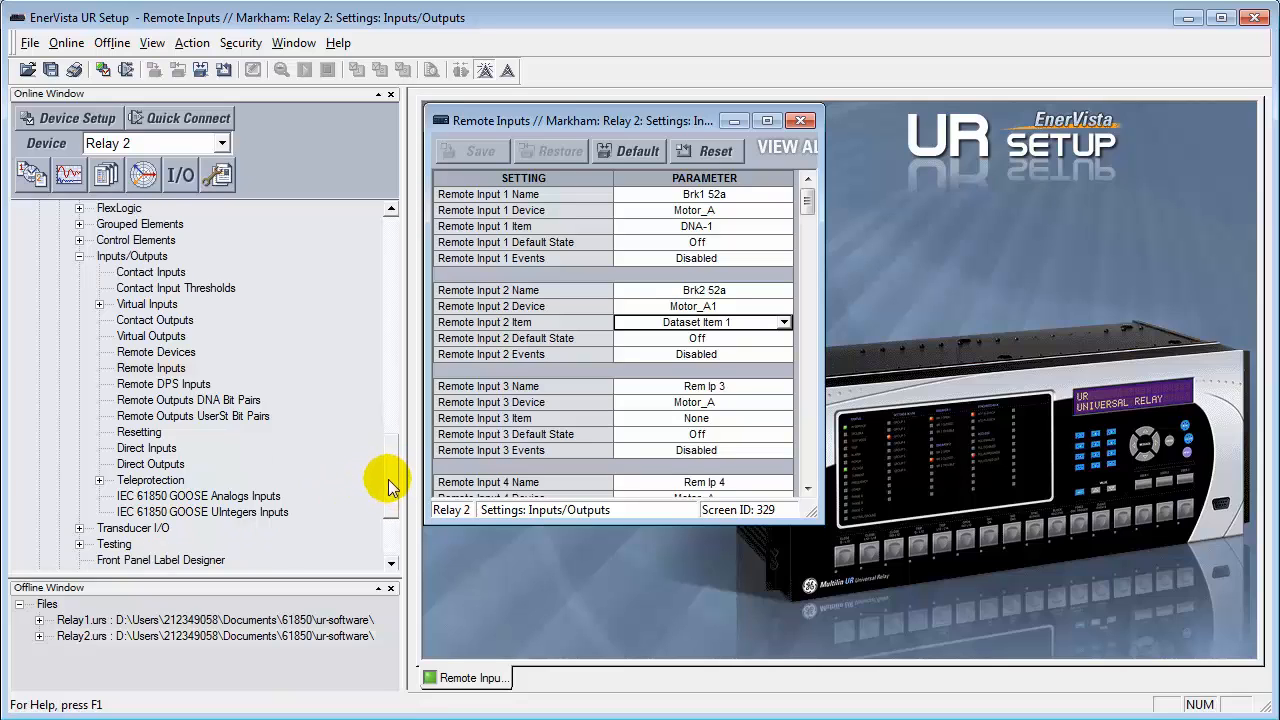
{"action": "scroll", "coordinate": [385, 470], "scroll_direction": "up", "scroll_amount": 2}
{"action": "left_click", "coordinate": [800, 120]}
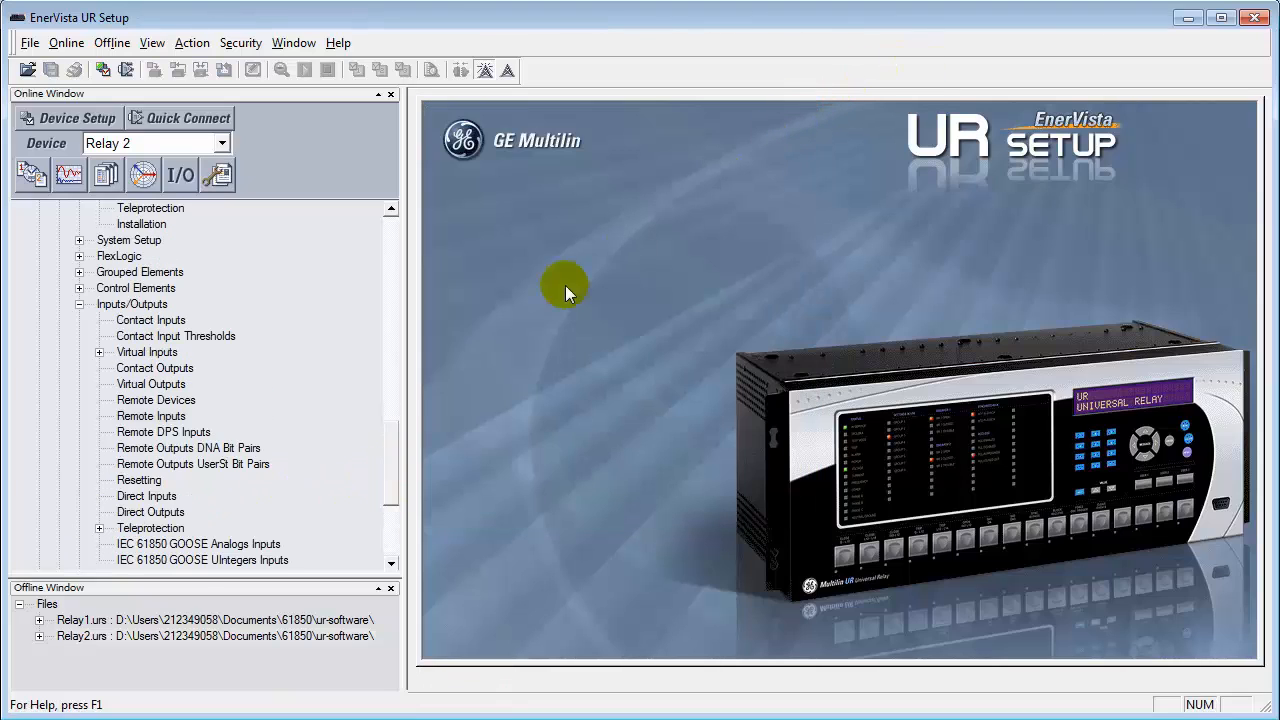
Check the status of remote devices Motor_A and Motor_A1 in Relay 2's Remote Devices Status actual values, then close the window
{"action": "scroll", "coordinate": [383, 470], "scroll_direction": "down", "scroll_amount": 4}
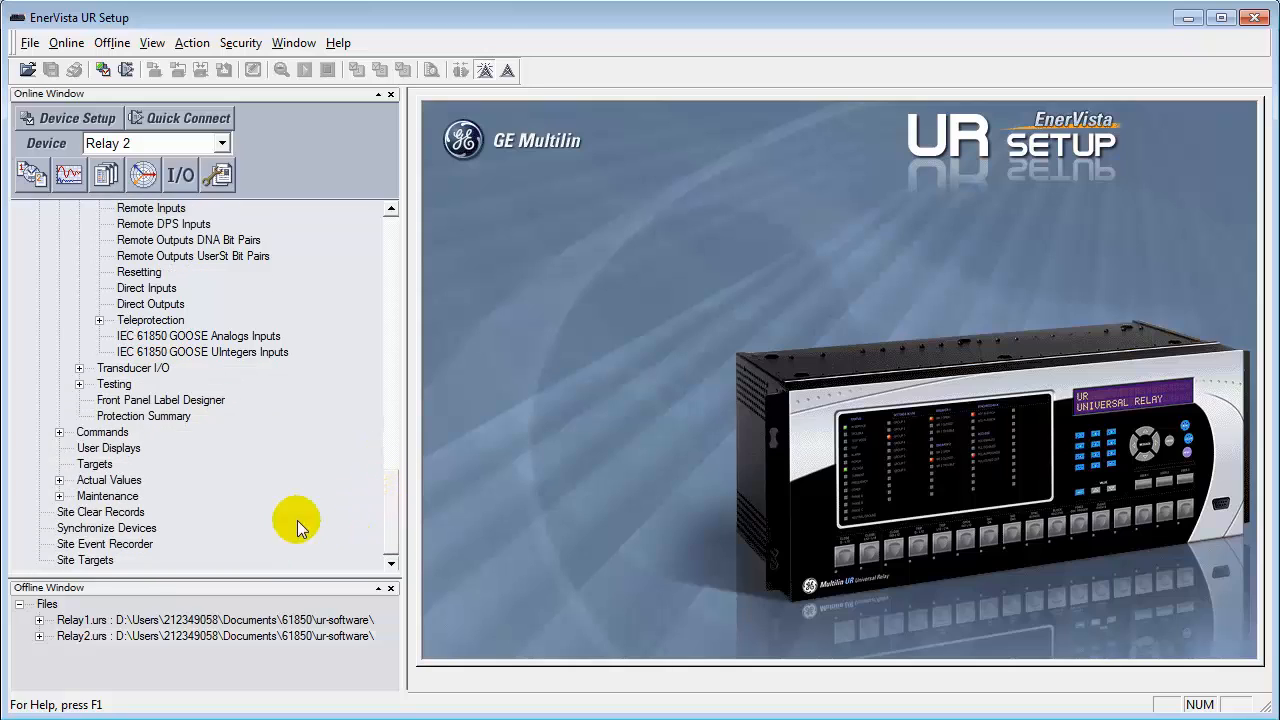
{"action": "left_click", "coordinate": [59, 481]}
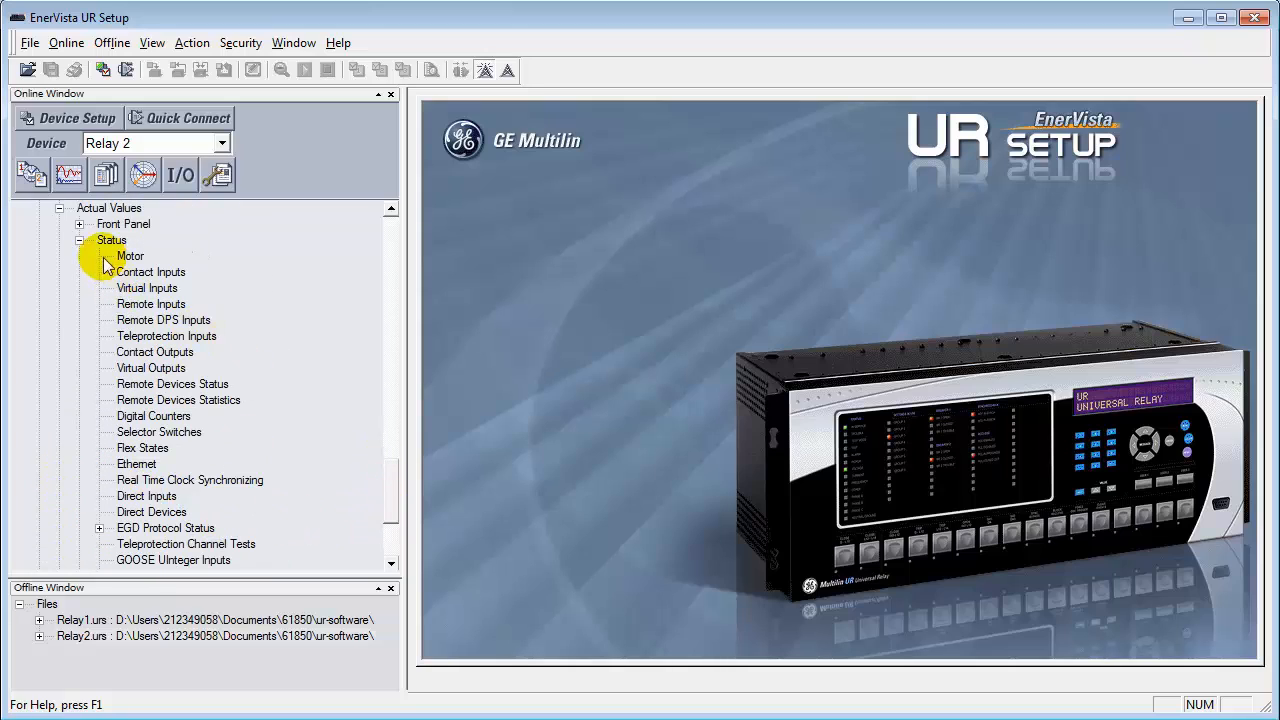
{"action": "double_click", "coordinate": [108, 208]}
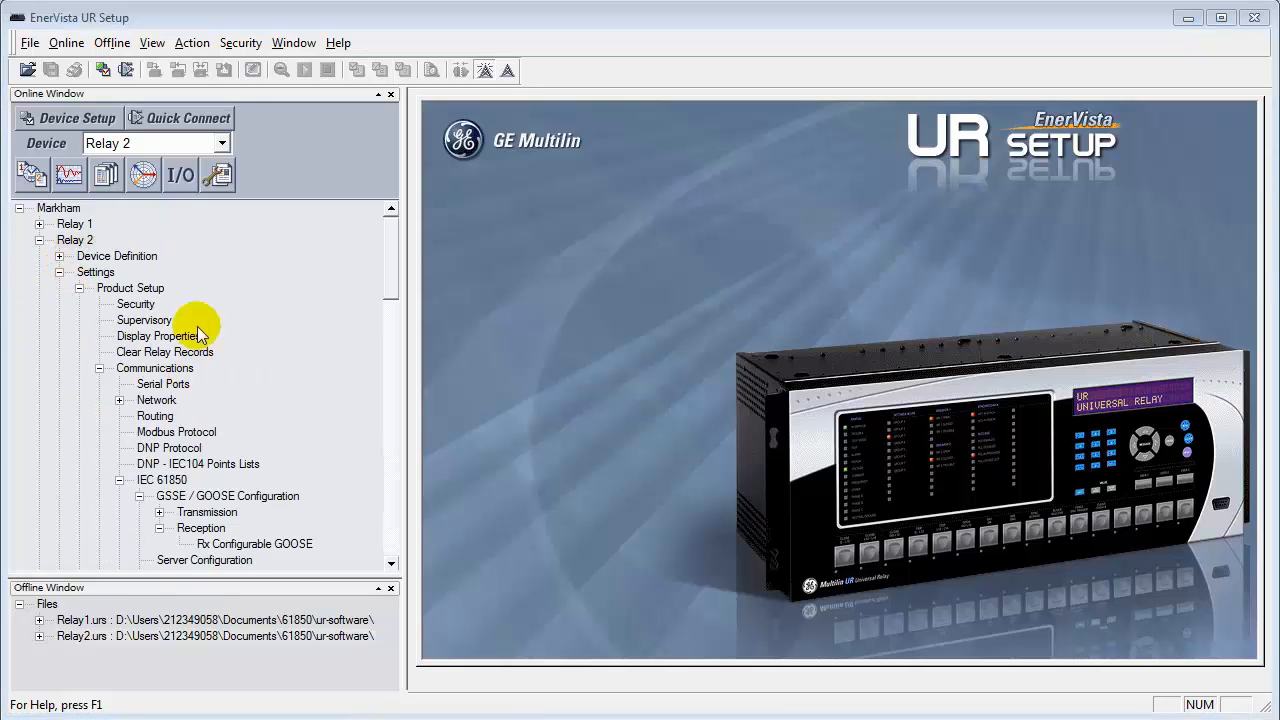
{"action": "left_click", "coordinate": [59, 272]}
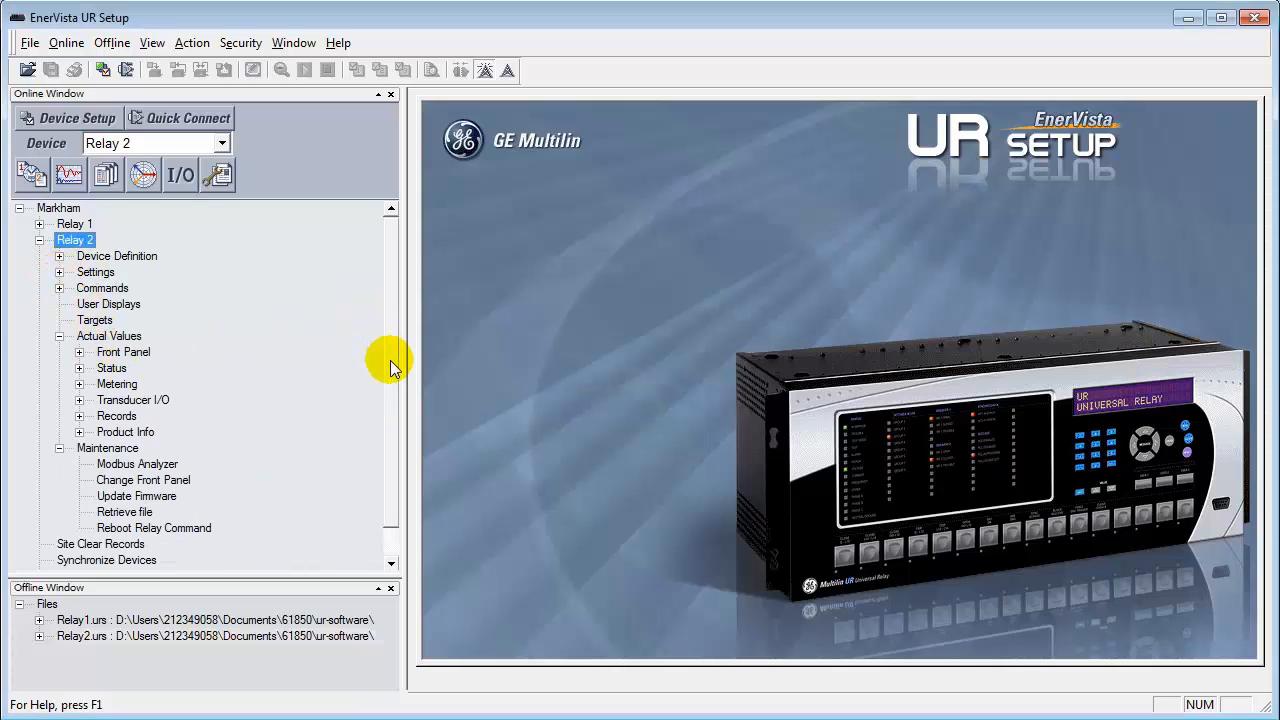
{"action": "scroll", "coordinate": [390, 367], "scroll_direction": "down", "scroll_amount": 1}
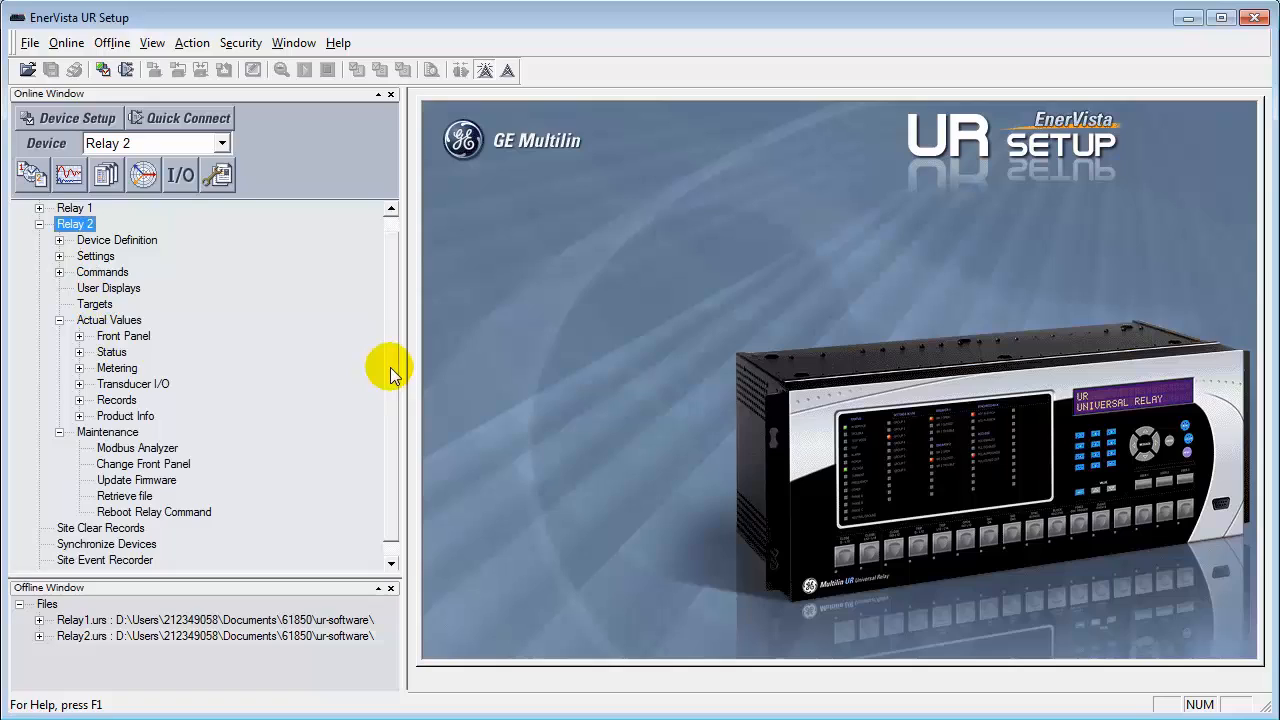
{"action": "left_click", "coordinate": [79, 352]}
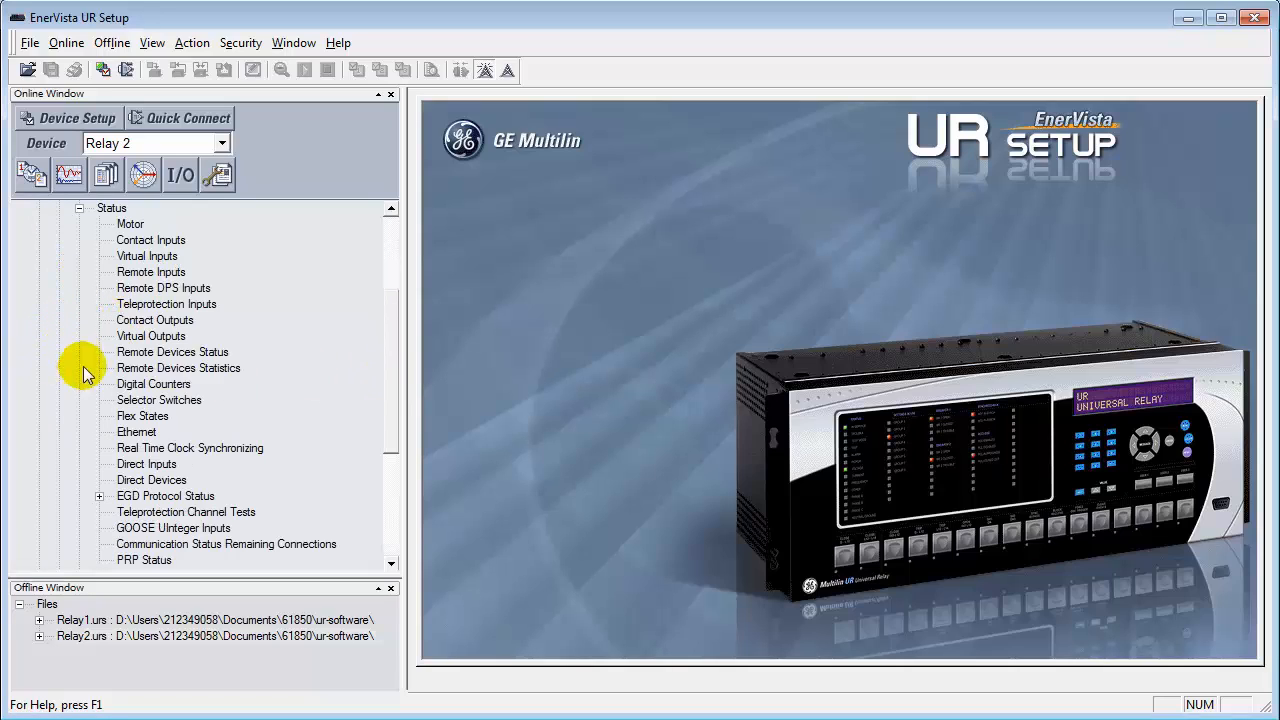
{"action": "double_click", "coordinate": [160, 353]}
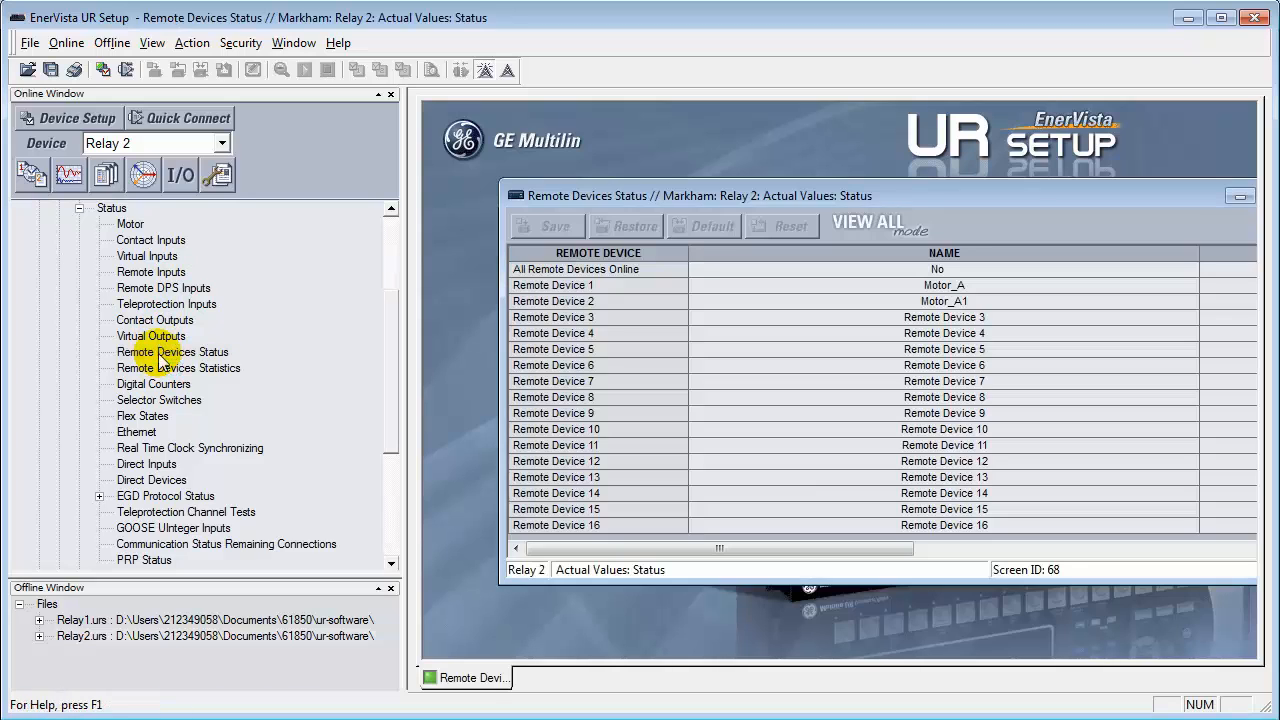
{"action": "left_click_drag", "start_coordinate": [800, 195], "coordinate": [715, 159]}
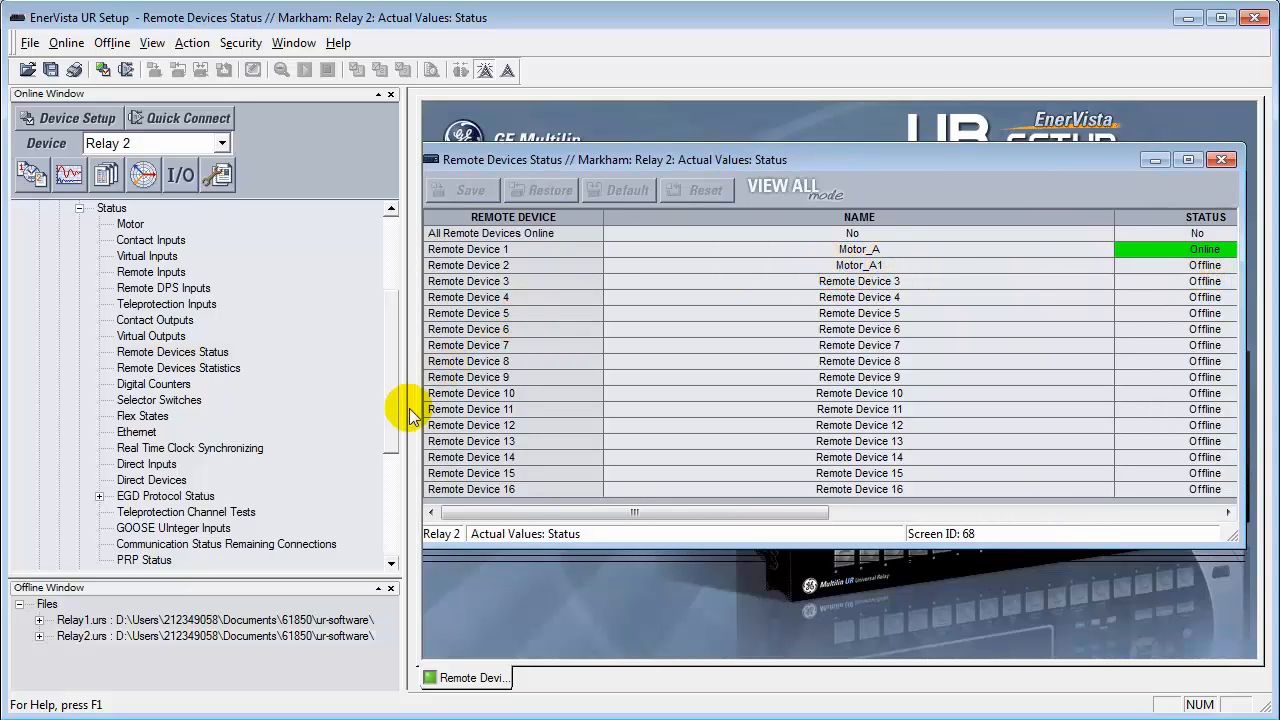
{"action": "left_click_drag", "start_coordinate": [405, 410], "coordinate": [367, 430]}
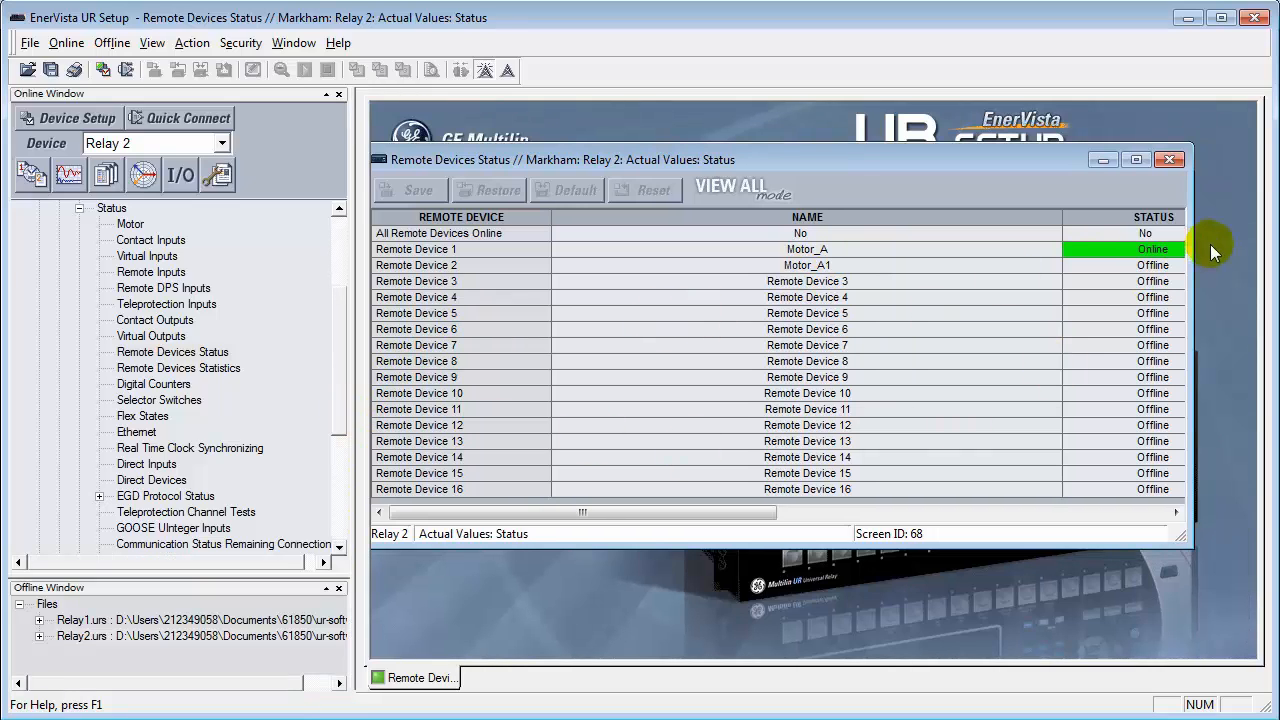
{"action": "left_click", "coordinate": [1170, 161]}
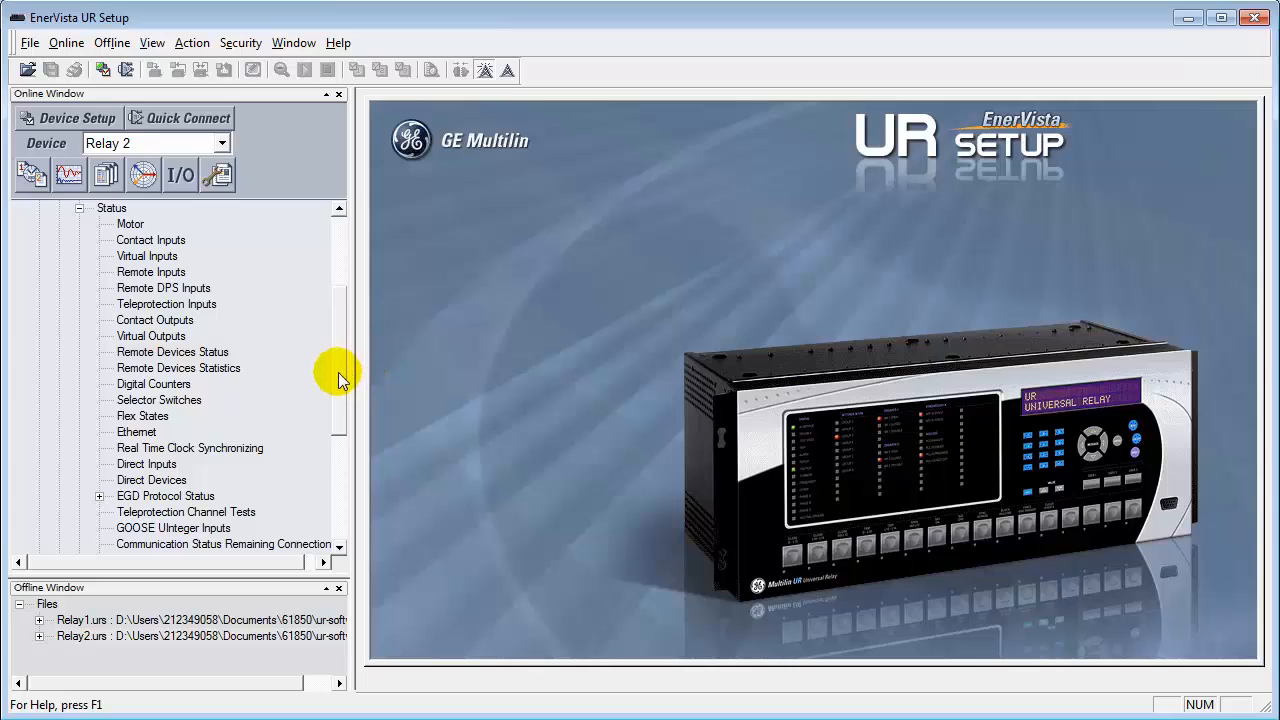
Open Relay 2's Rx Configurable GOOSE settings under the IEC 61850 GSSE / GOOSE reception configuration and maximize their window
{"action": "left_click_drag", "start_coordinate": [338, 378], "coordinate": [345, 301]}
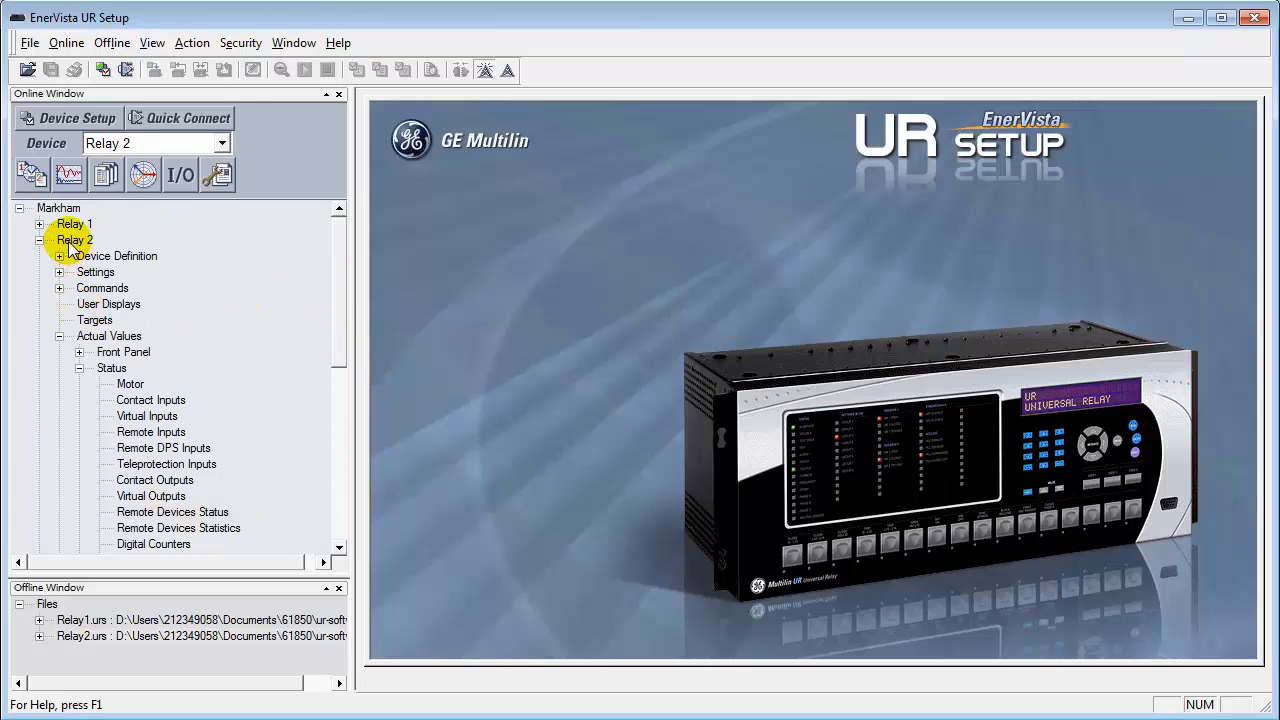
{"action": "left_click", "coordinate": [59, 336]}
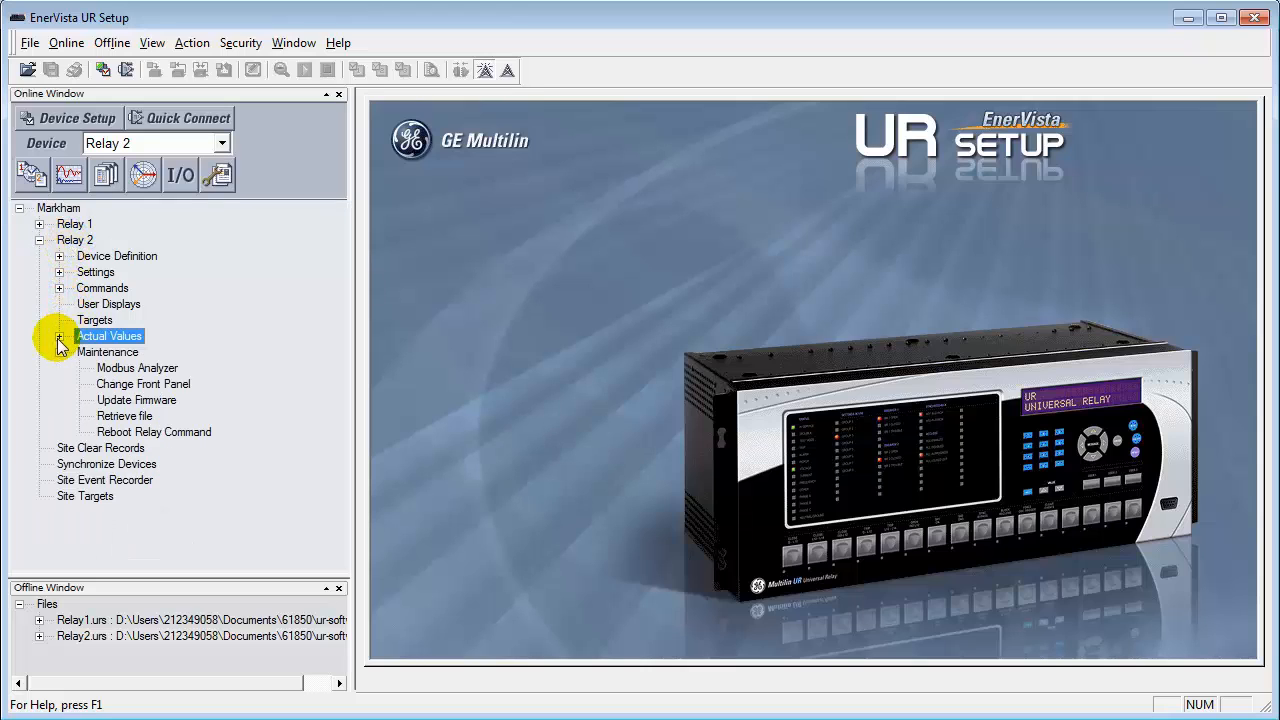
{"action": "left_click", "coordinate": [59, 272]}
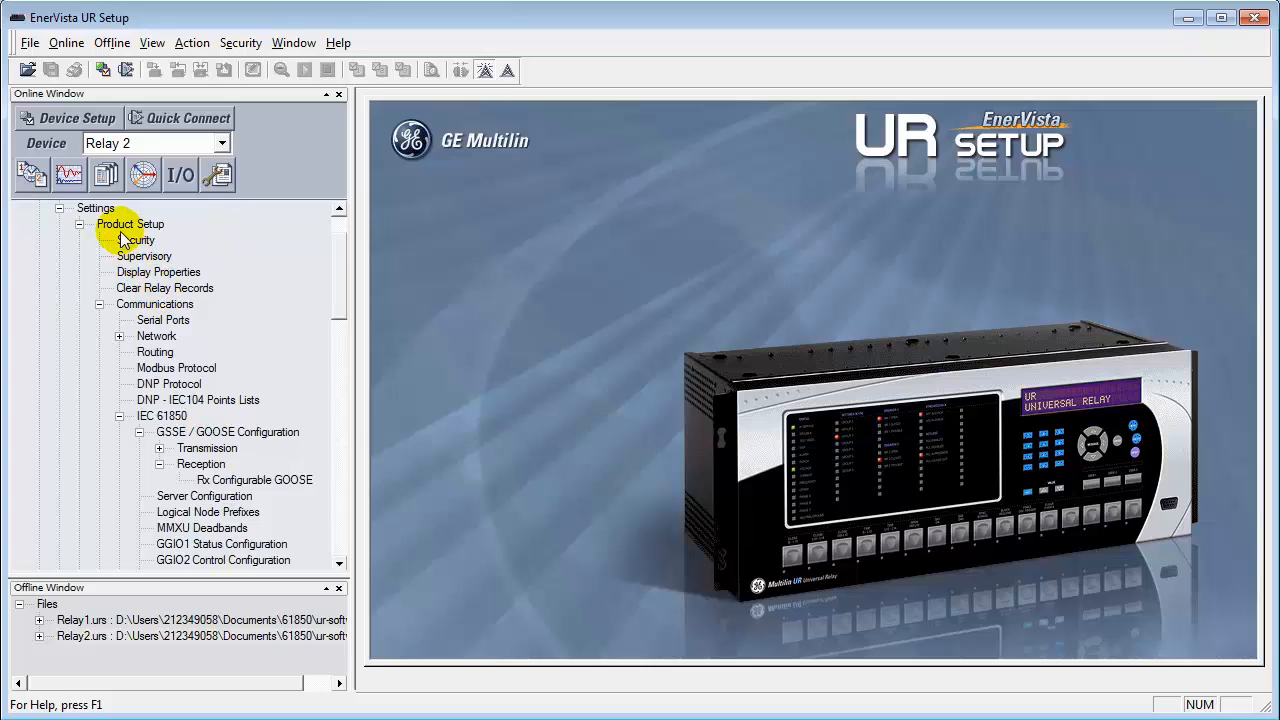
{"action": "left_click", "coordinate": [125, 304]}
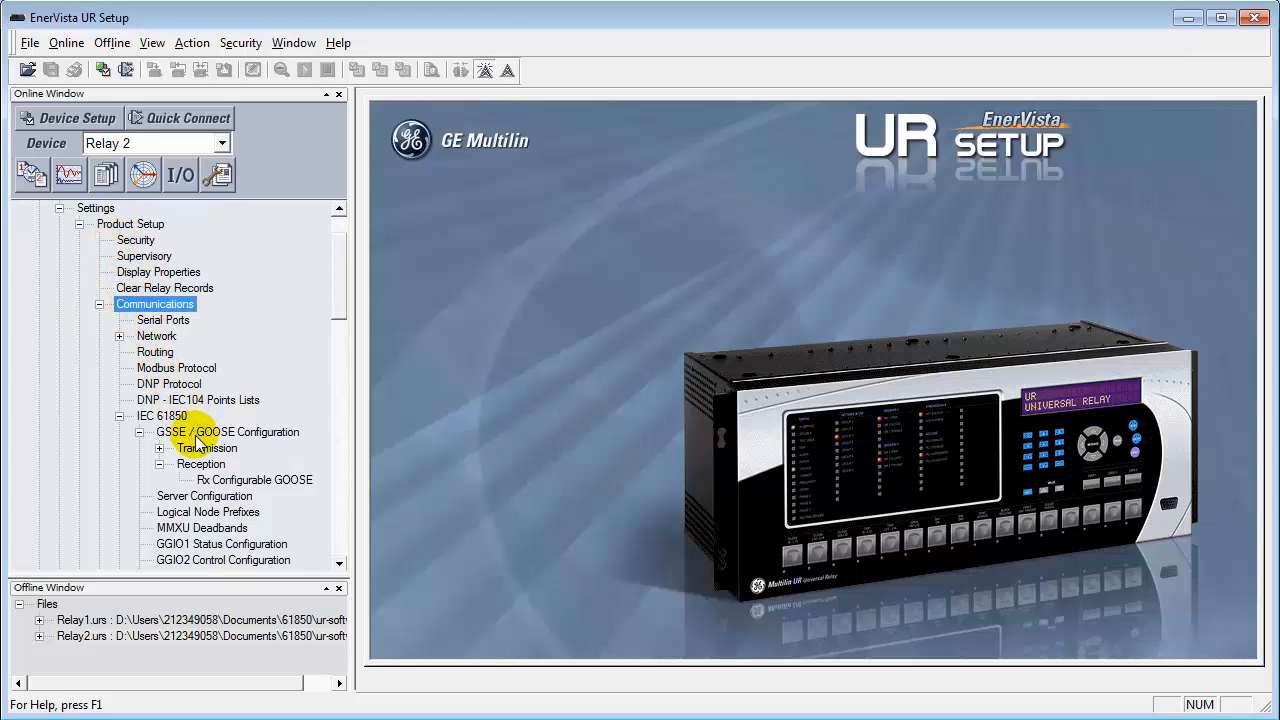
{"action": "left_click", "coordinate": [162, 416]}
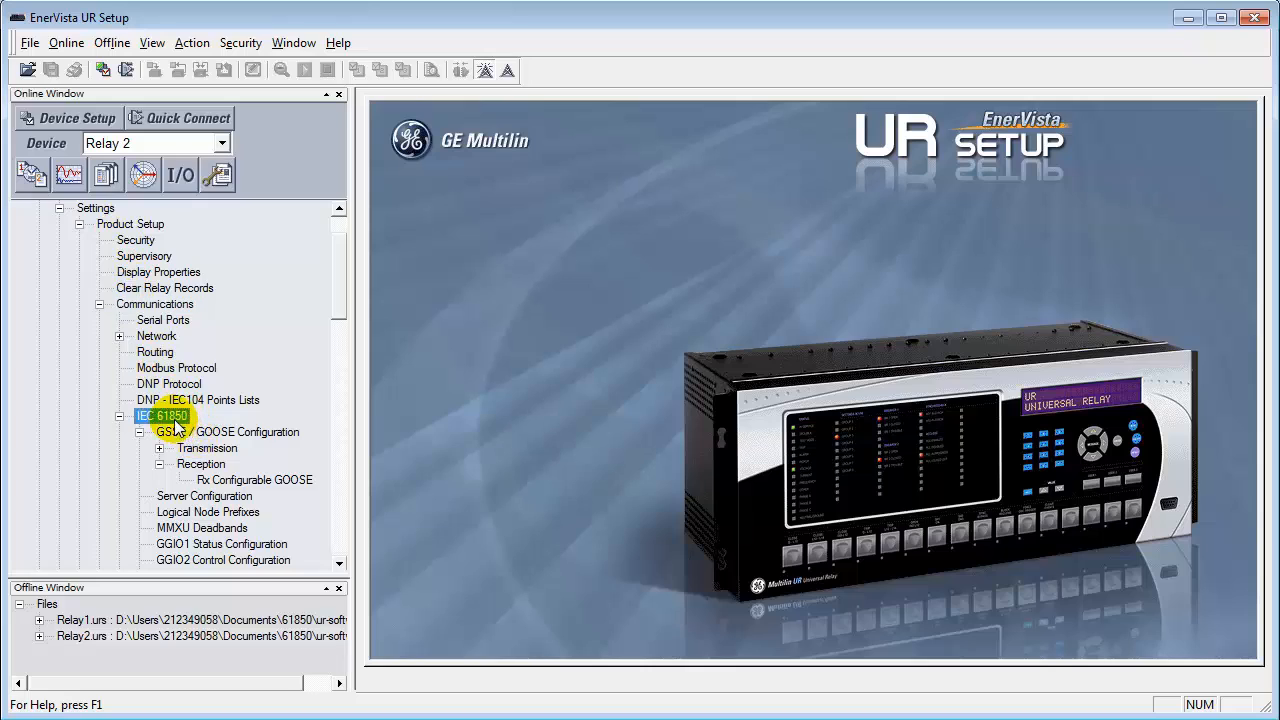
{"action": "double_click", "coordinate": [228, 482]}
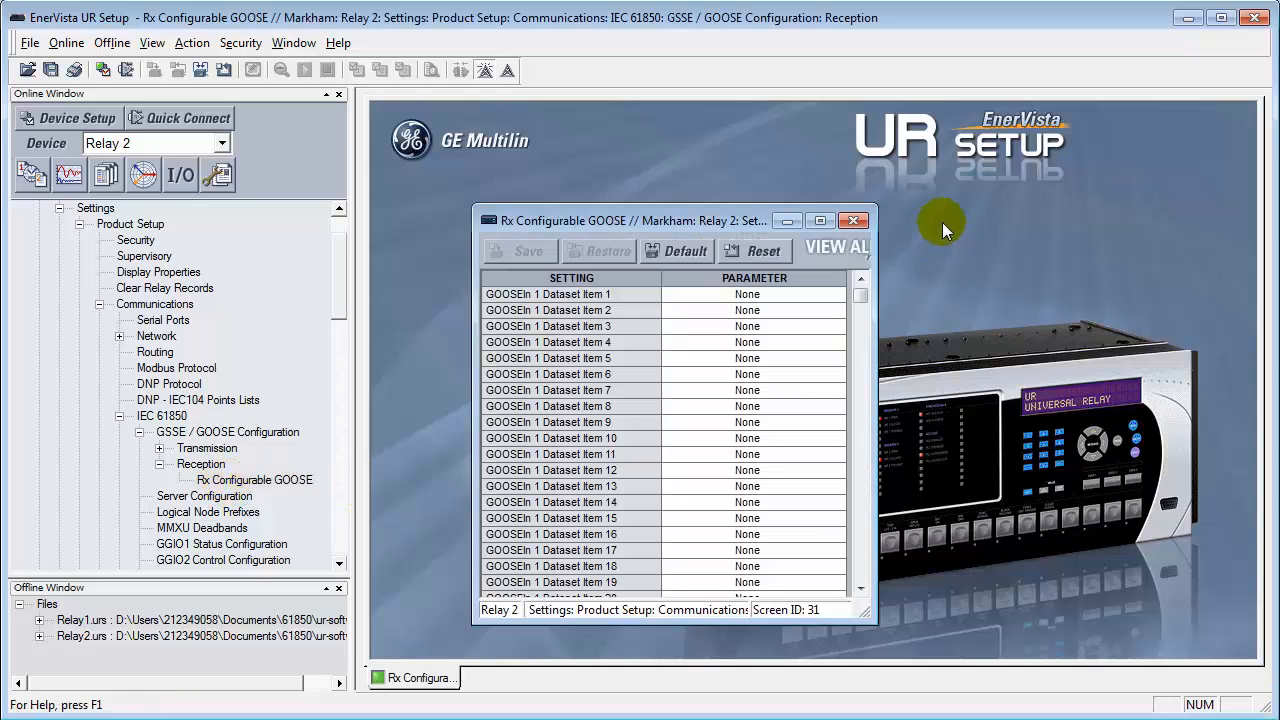
{"action": "left_click", "coordinate": [820, 220]}
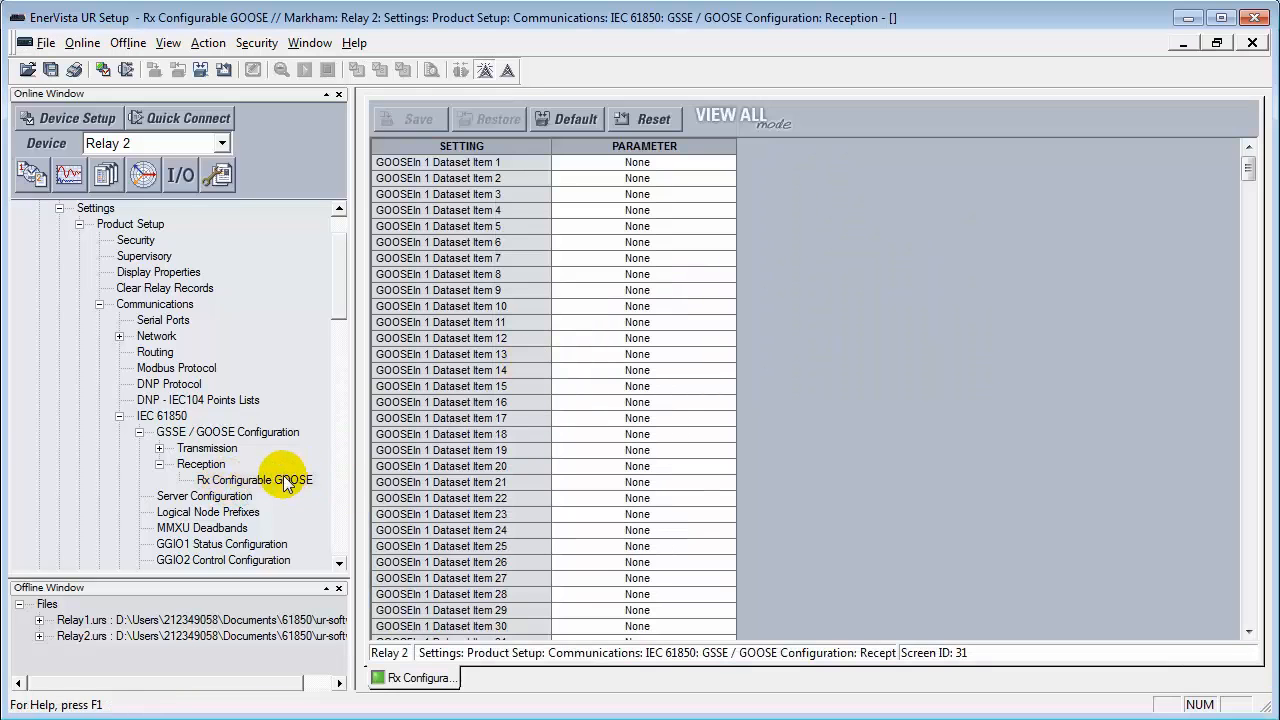
Set GOOSEIn 1 Dataset Item 1 to GGIO3.ST.Ind1.stVal and Dataset Item 2 to GGIO3.ST.Ind2.stVal
{"action": "left_click", "coordinate": [679, 166]}
{"action": "left_click", "coordinate": [728, 163]}
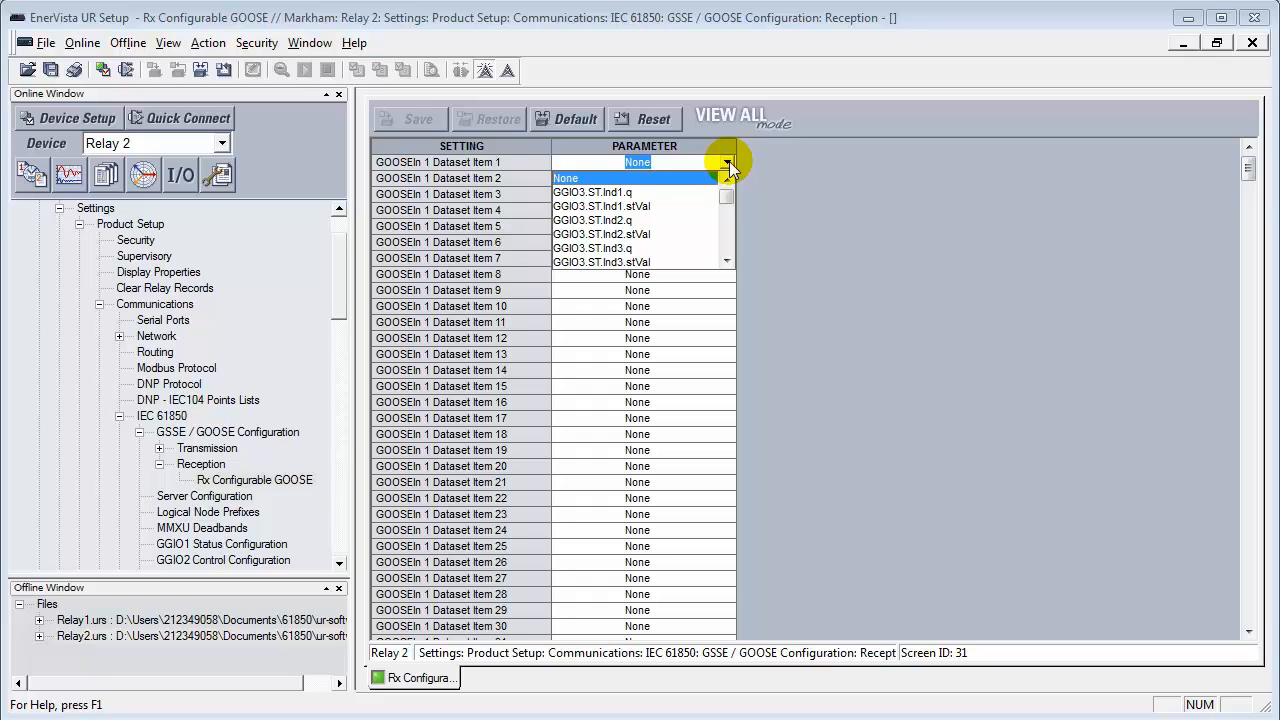
{"action": "left_click", "coordinate": [659, 206]}
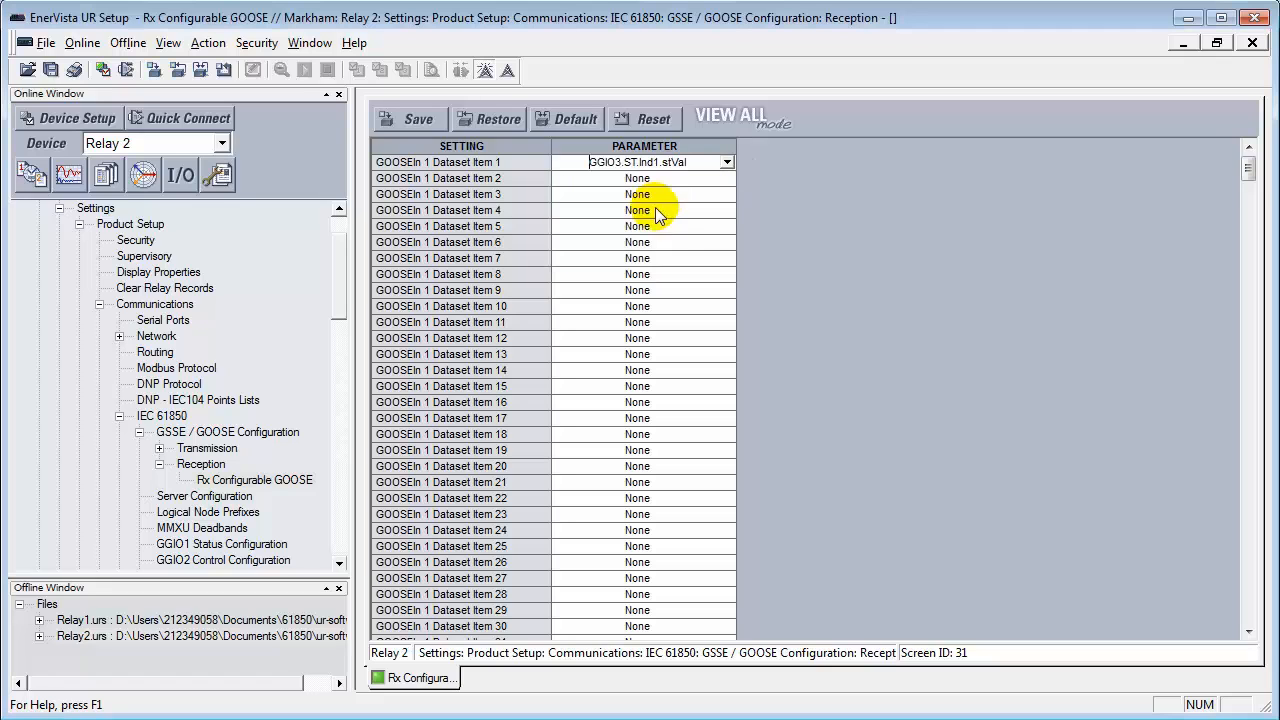
{"action": "left_click", "coordinate": [706, 181]}
{"action": "left_click", "coordinate": [727, 178]}
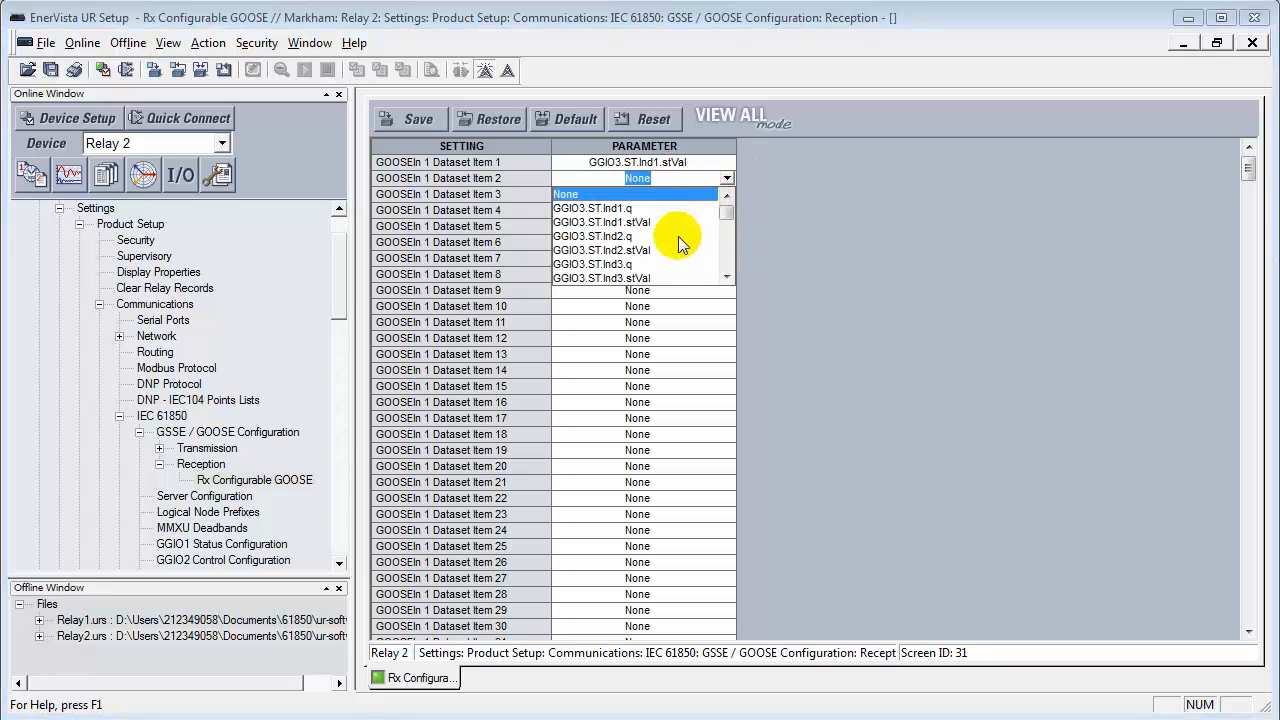
{"action": "left_click", "coordinate": [659, 250]}
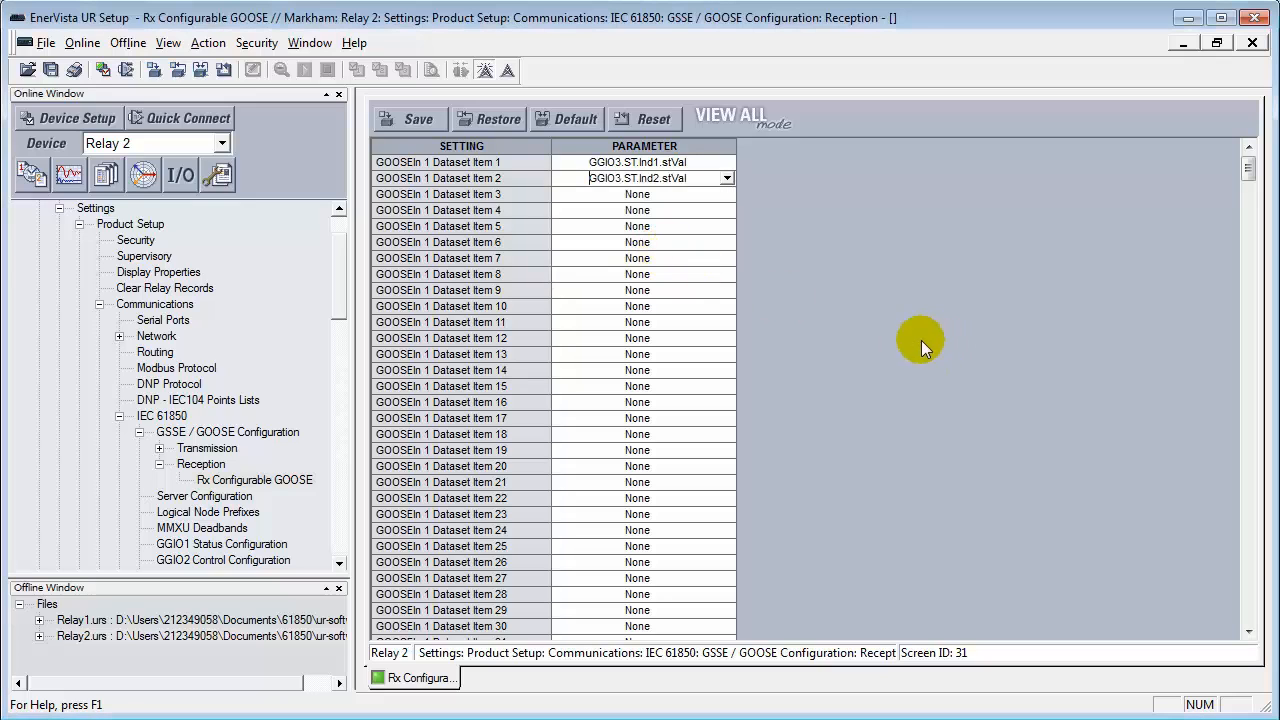
{"action": "left_click", "coordinate": [727, 194]}
{"action": "left_click", "coordinate": [728, 195]}
{"action": "left_click", "coordinate": [728, 195]}
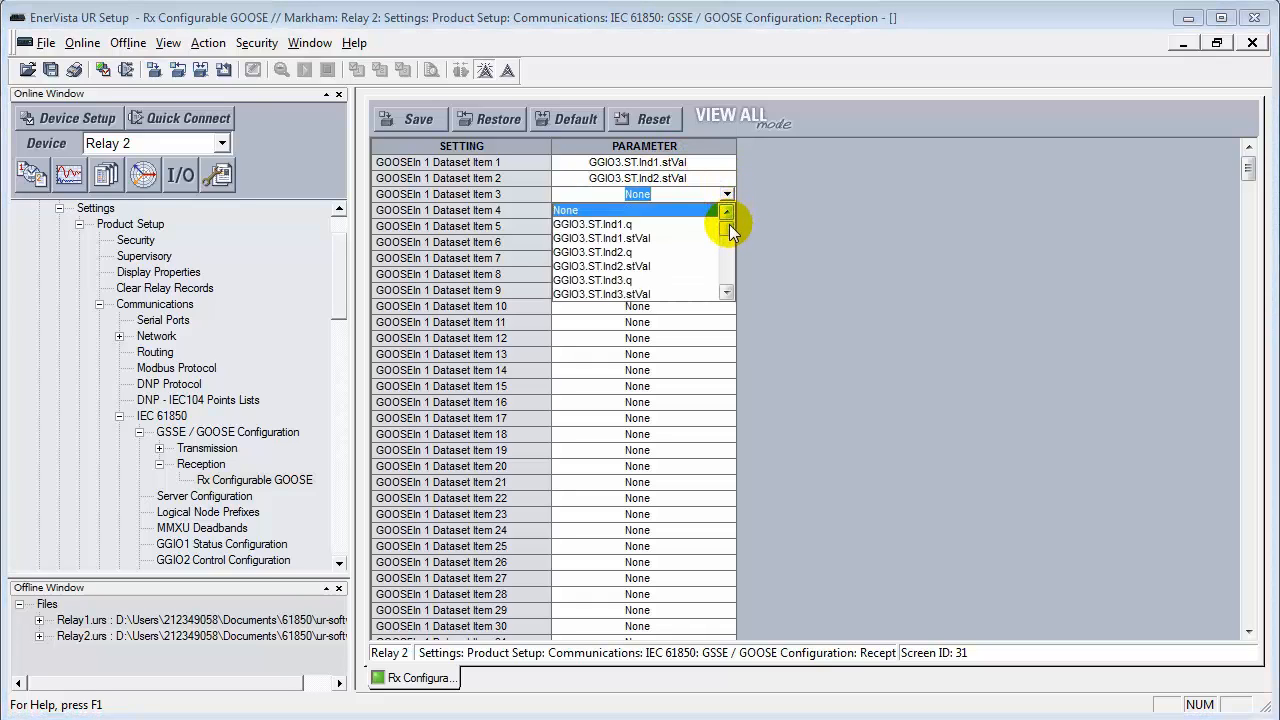
{"action": "mouse_move", "coordinate": [729, 224]}
{"action": "left_mouse_down"}
{"action": "mouse_move", "coordinate": [726, 262]}
{"action": "mouse_move", "coordinate": [727, 214]}
{"action": "left_mouse_up"}
{"action": "left_click", "coordinate": [727, 194]}
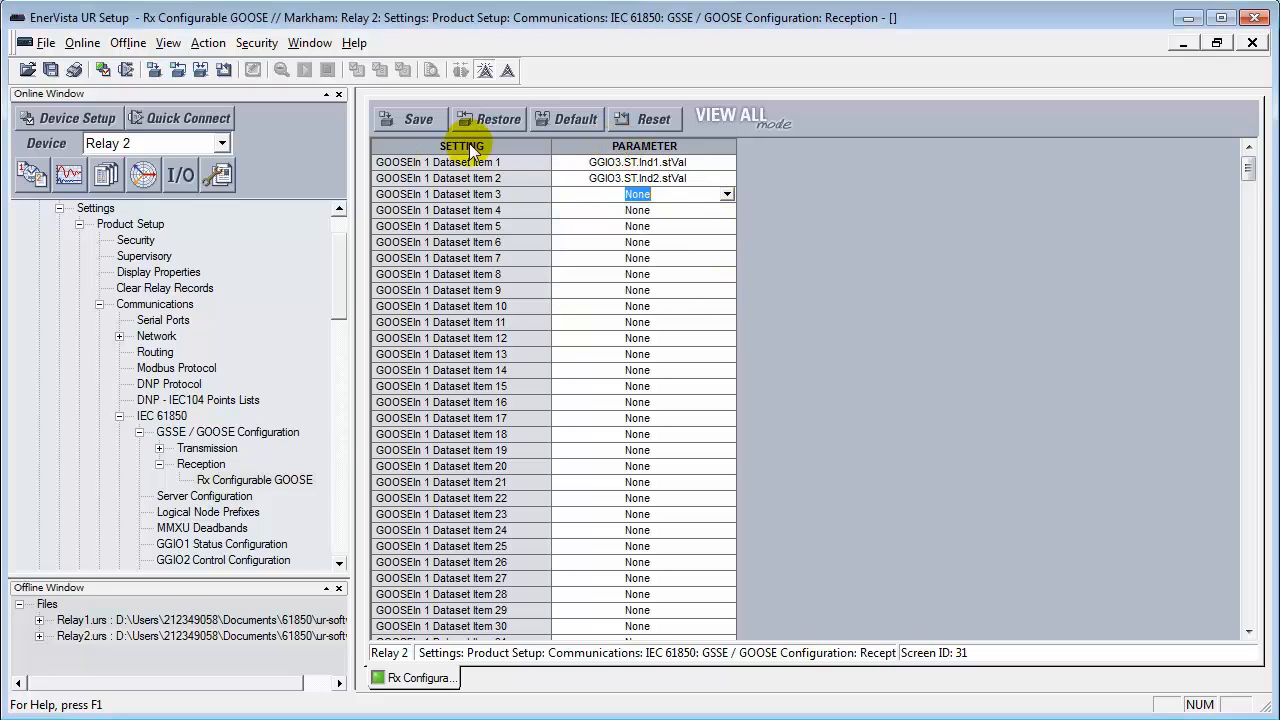
Save Relay 2's Rx Configurable GOOSE settings and close their window
{"action": "left_click", "coordinate": [420, 119]}
{"action": "left_click", "coordinate": [752, 434]}
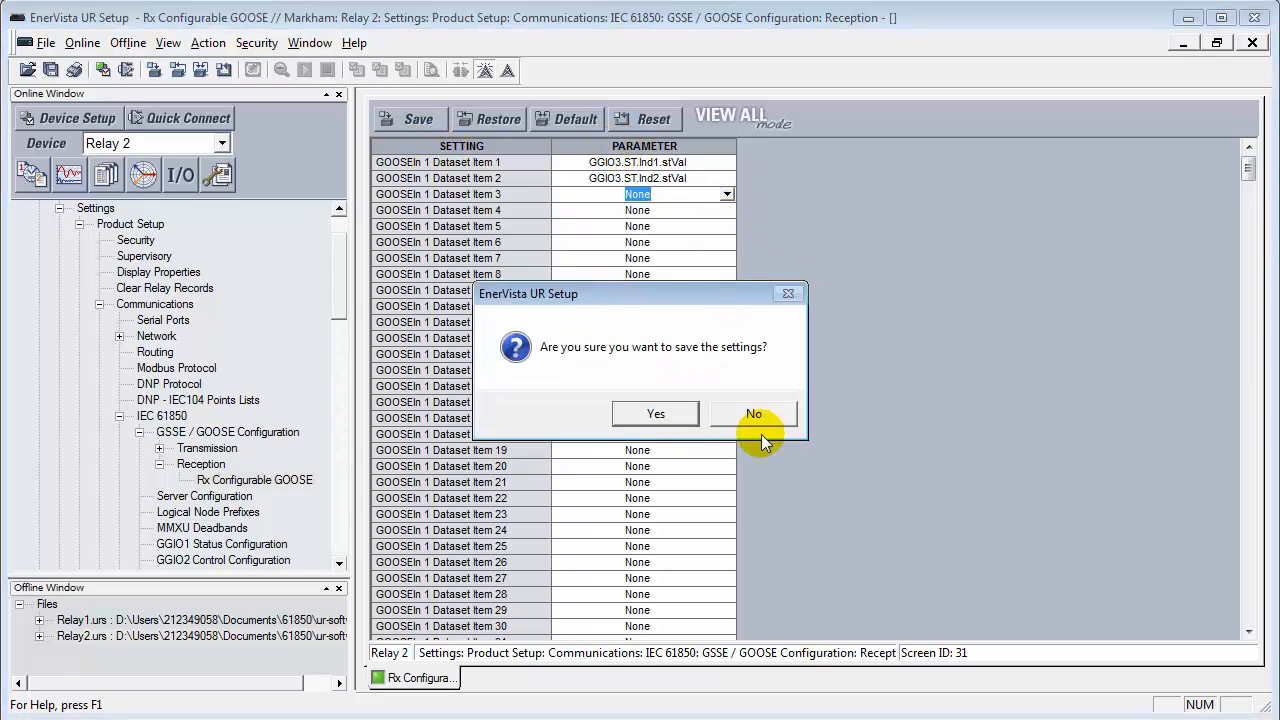
{"action": "left_click", "coordinate": [665, 420]}
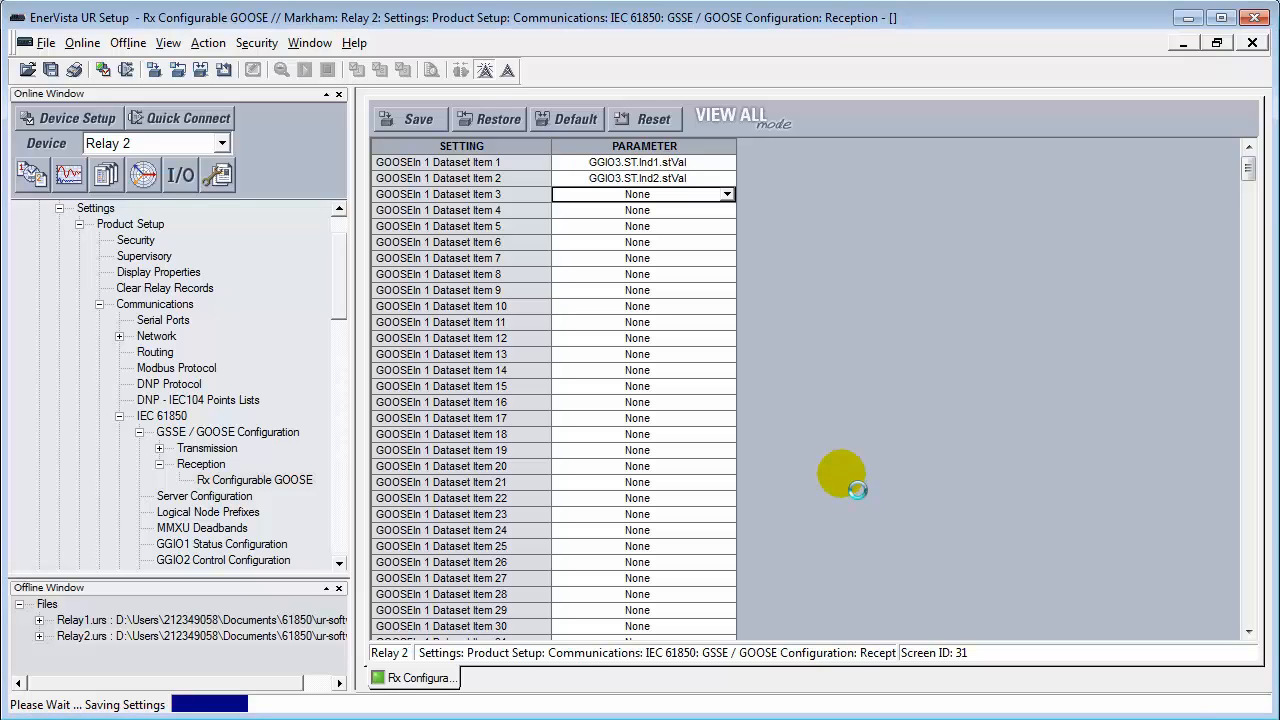
{"action": "left_click", "coordinate": [1252, 42]}
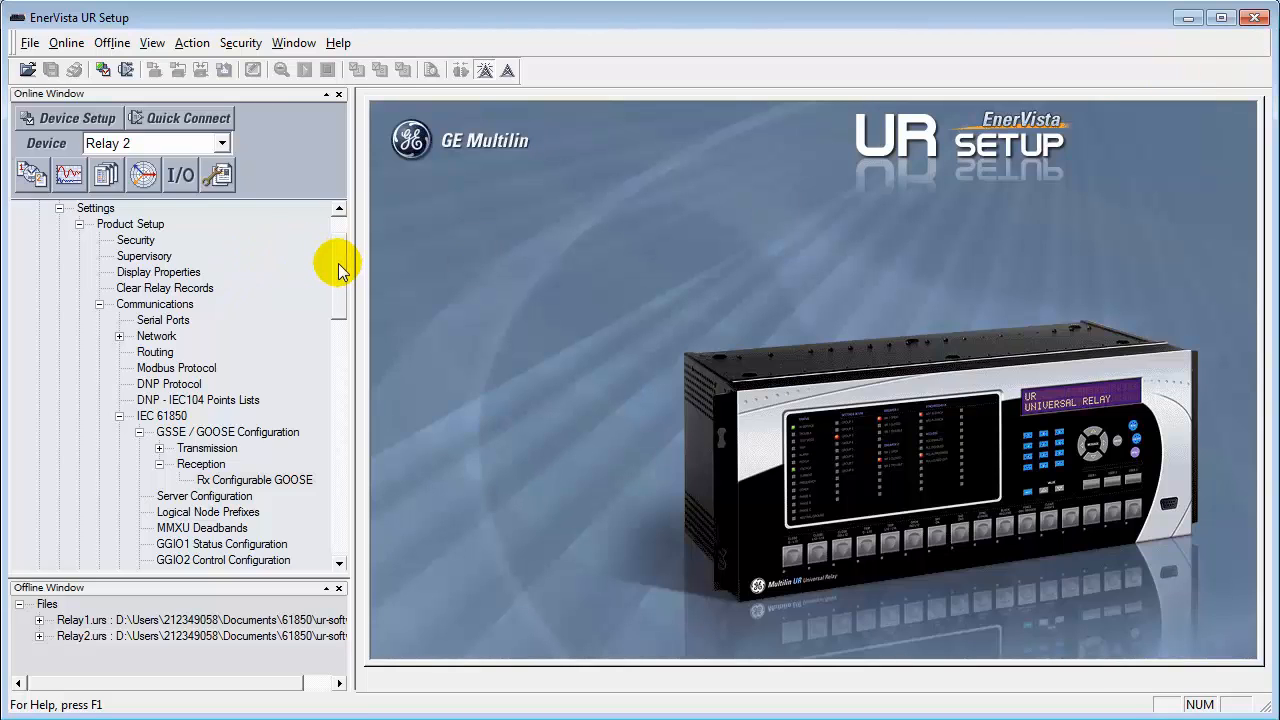
Reboot Relay 2 with the Reboot Relay Command under its Maintenance functions
{"action": "left_click_drag", "start_coordinate": [338, 270], "coordinate": [322, 482]}
{"action": "scroll", "coordinate": [323, 495], "scroll_direction": "down", "scroll_amount": 1}
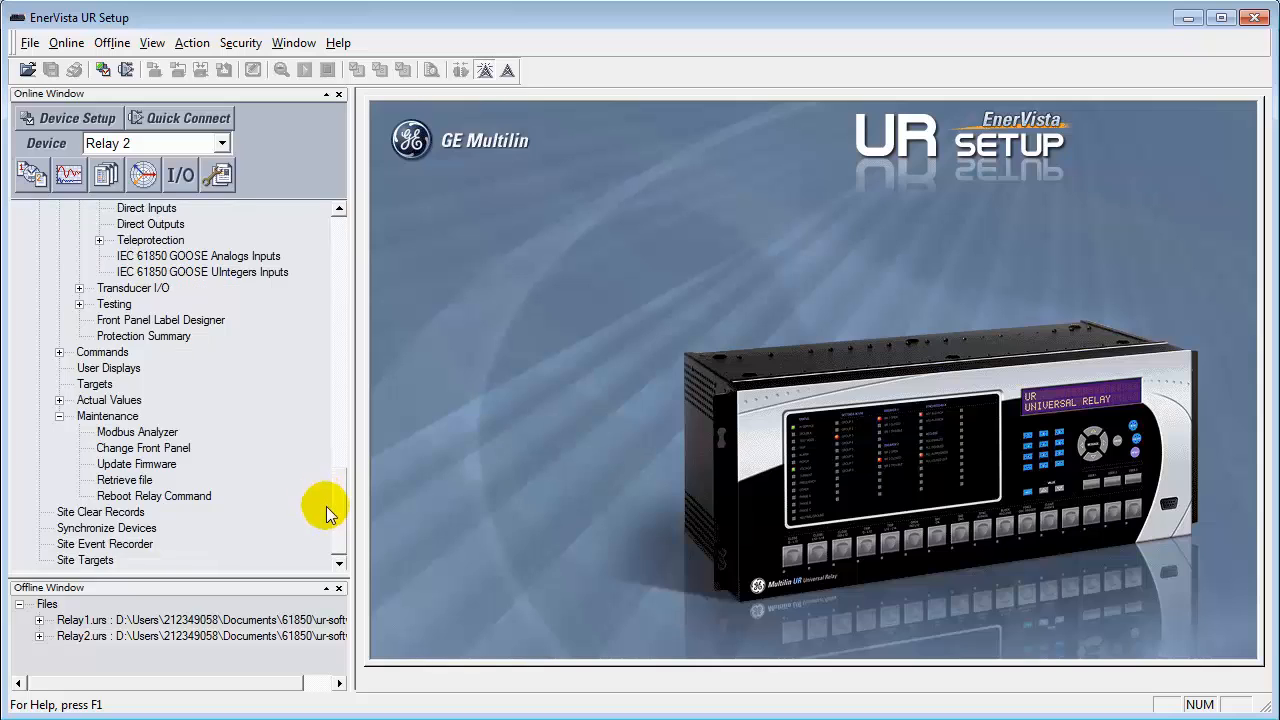
{"action": "left_click", "coordinate": [338, 210]}
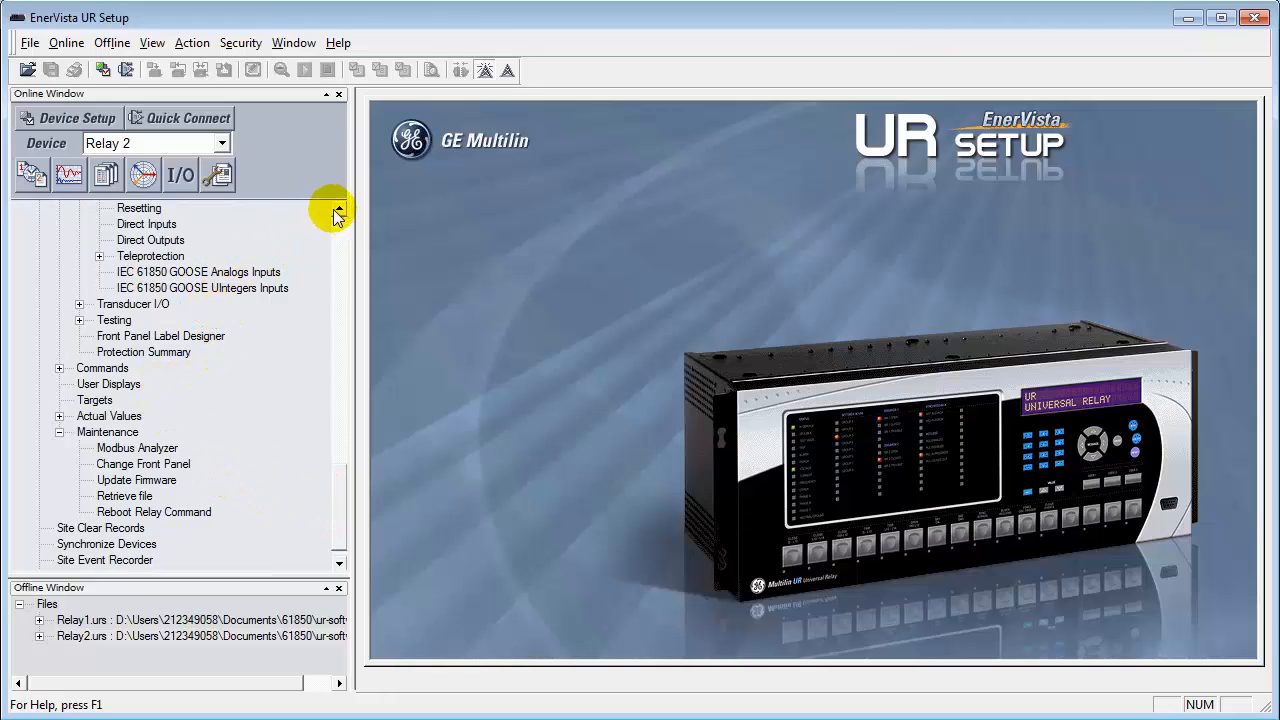
{"action": "left_click_drag", "start_coordinate": [338, 213], "coordinate": [338, 213]}
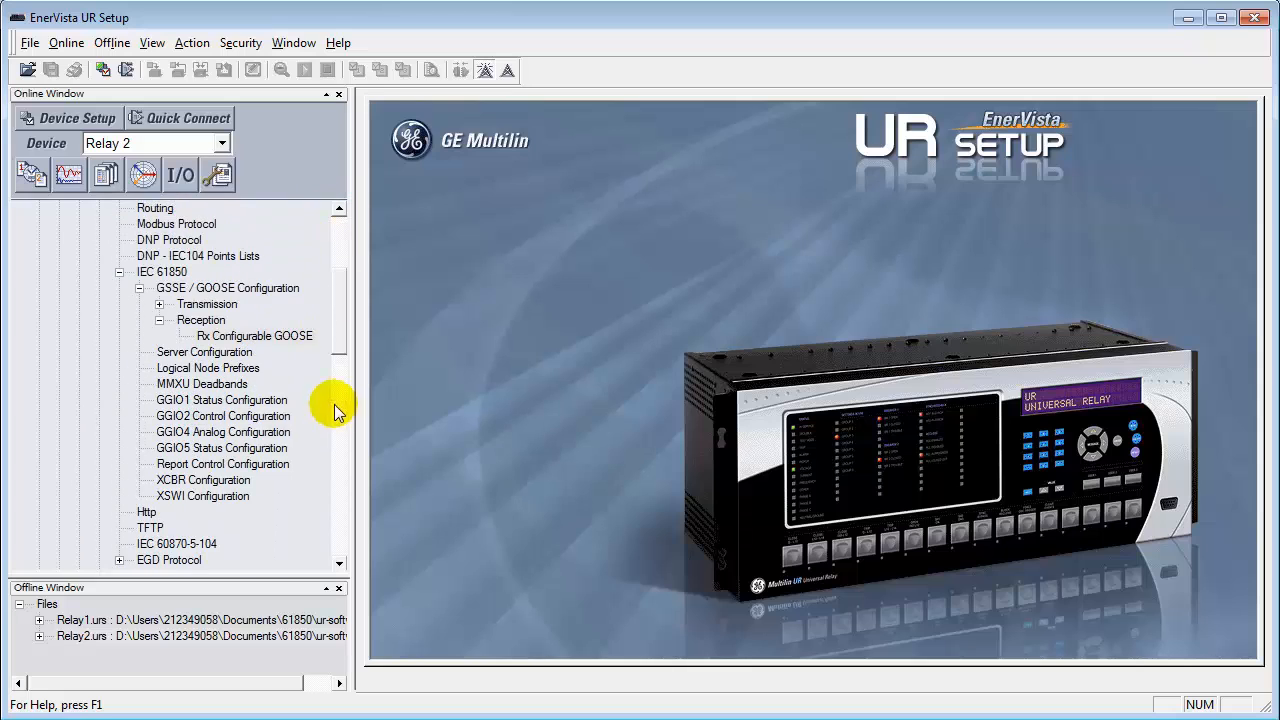
{"action": "left_click_drag", "start_coordinate": [340, 335], "coordinate": [334, 540]}
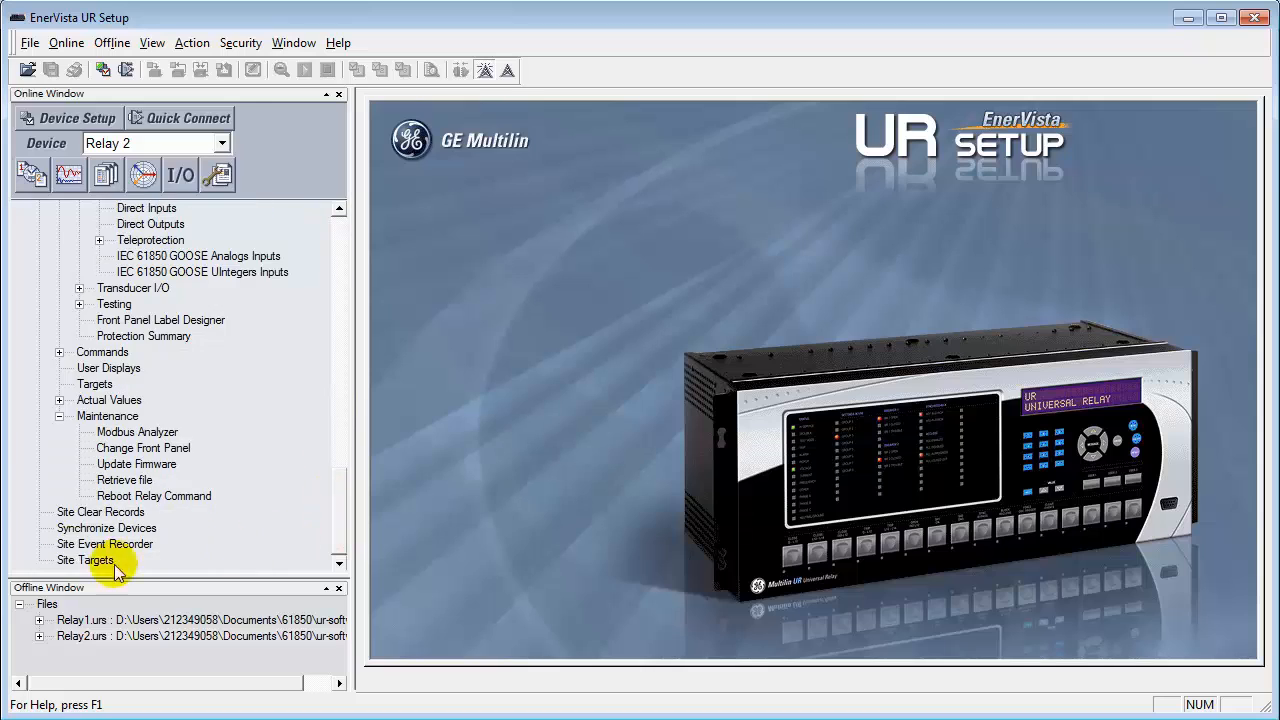
{"action": "left_click", "coordinate": [59, 401]}
{"action": "left_click", "coordinate": [58, 207]}
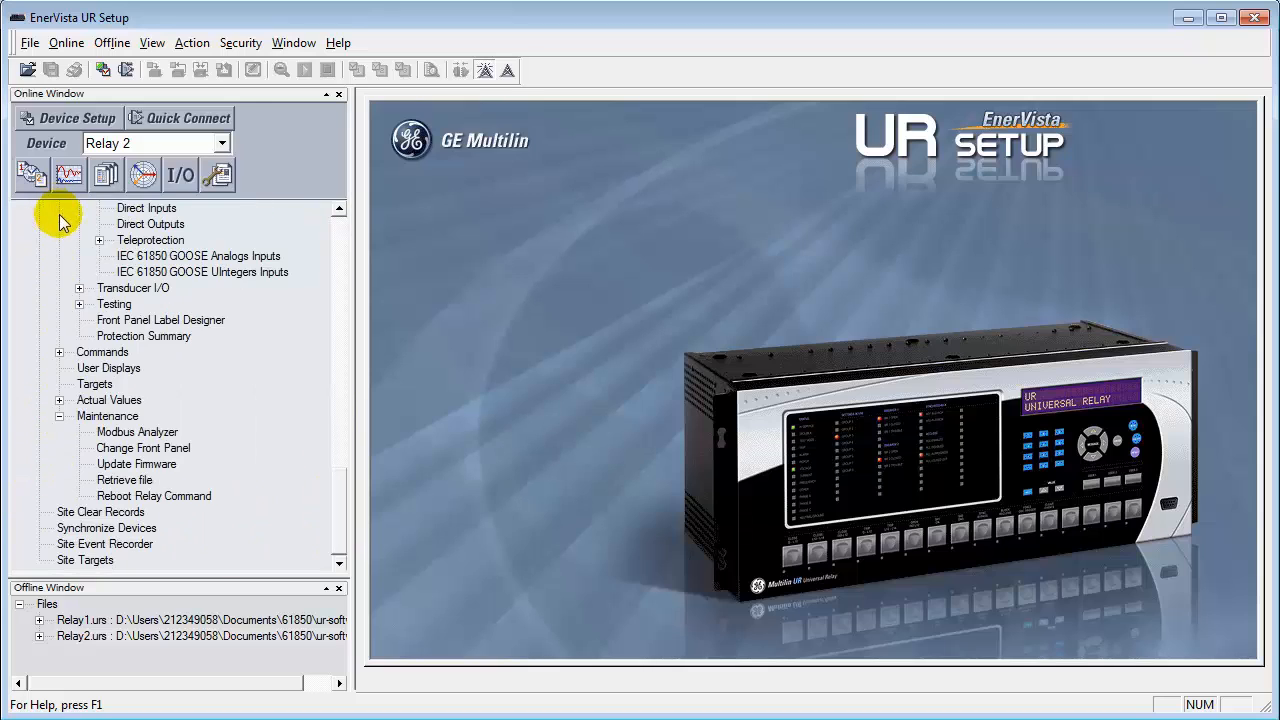
{"action": "left_click", "coordinate": [84, 416]}
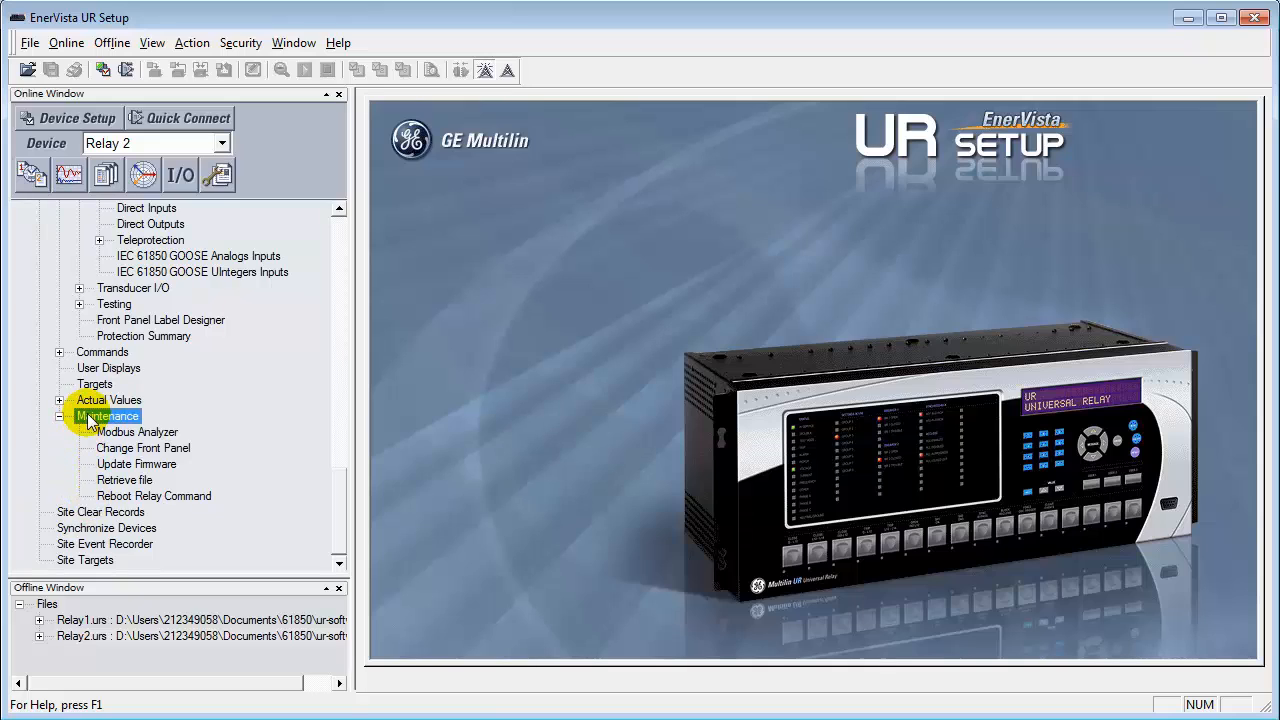
{"action": "double_click", "coordinate": [120, 498]}
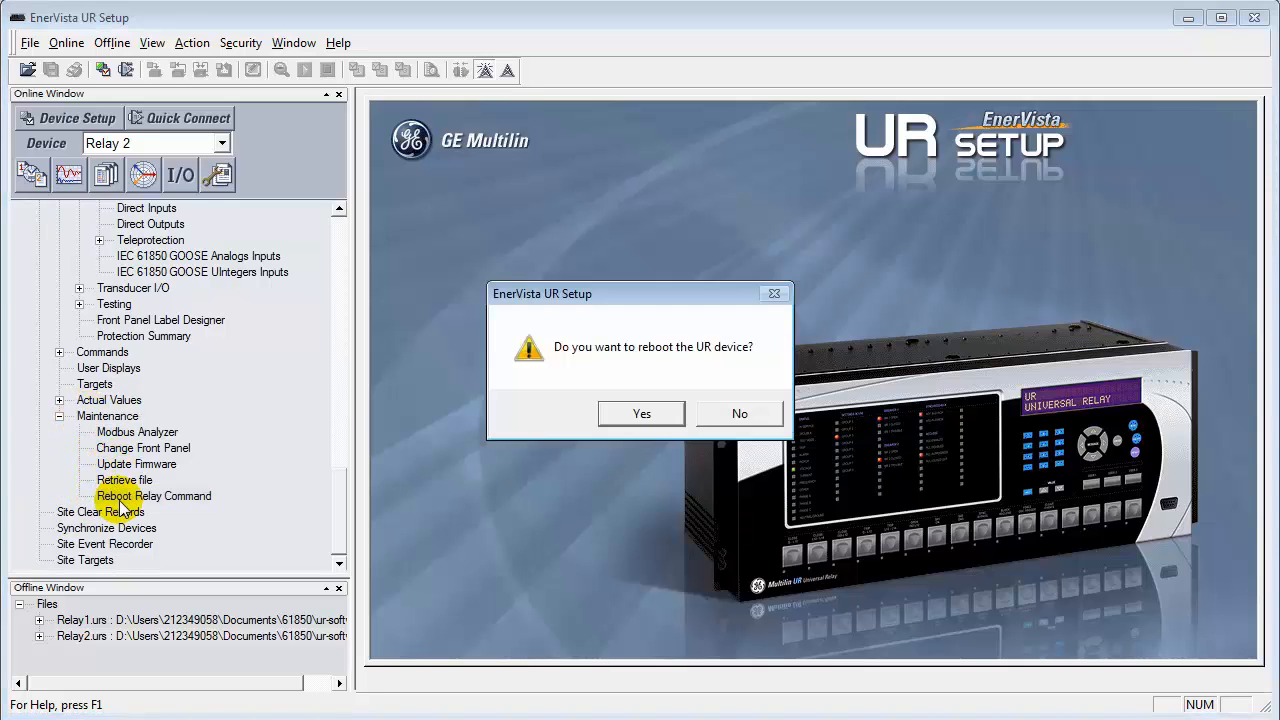
{"action": "left_click", "coordinate": [645, 414]}
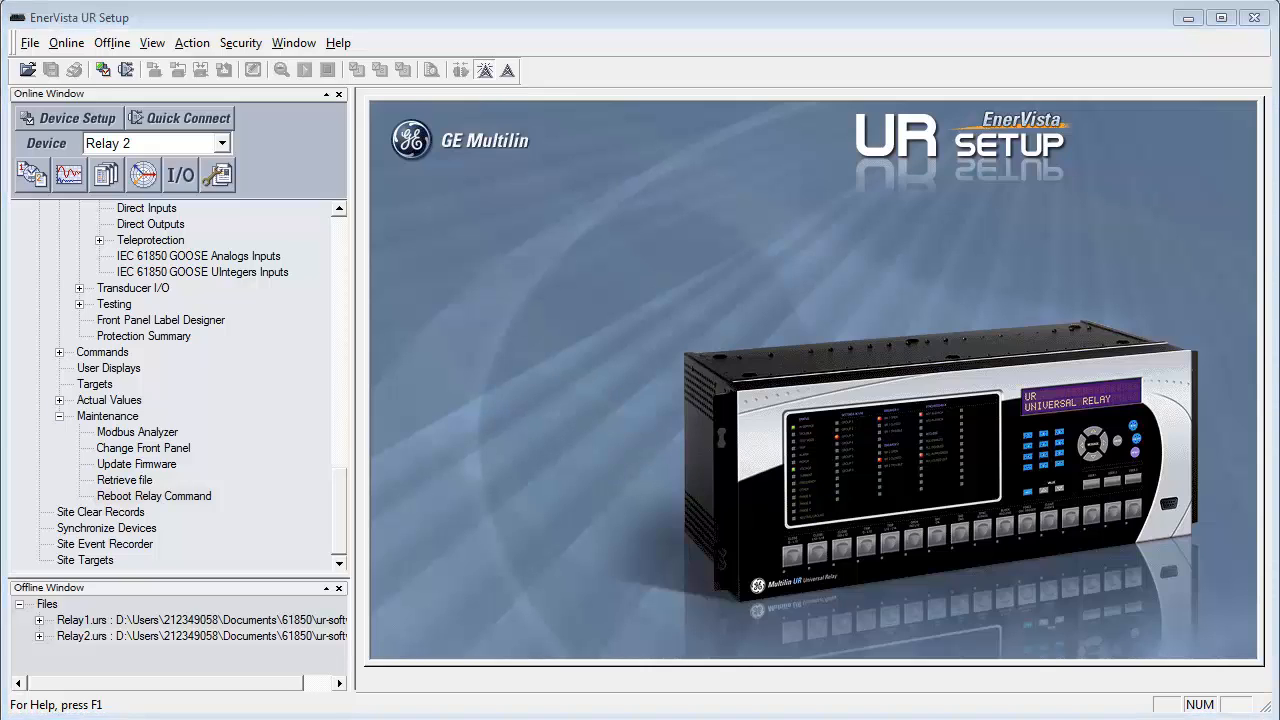
Open Relay 2's Remote Devices Status actual values, logging in to the device with the Administrator password
{"action": "left_click_drag", "start_coordinate": [339, 491], "coordinate": [343, 237]}
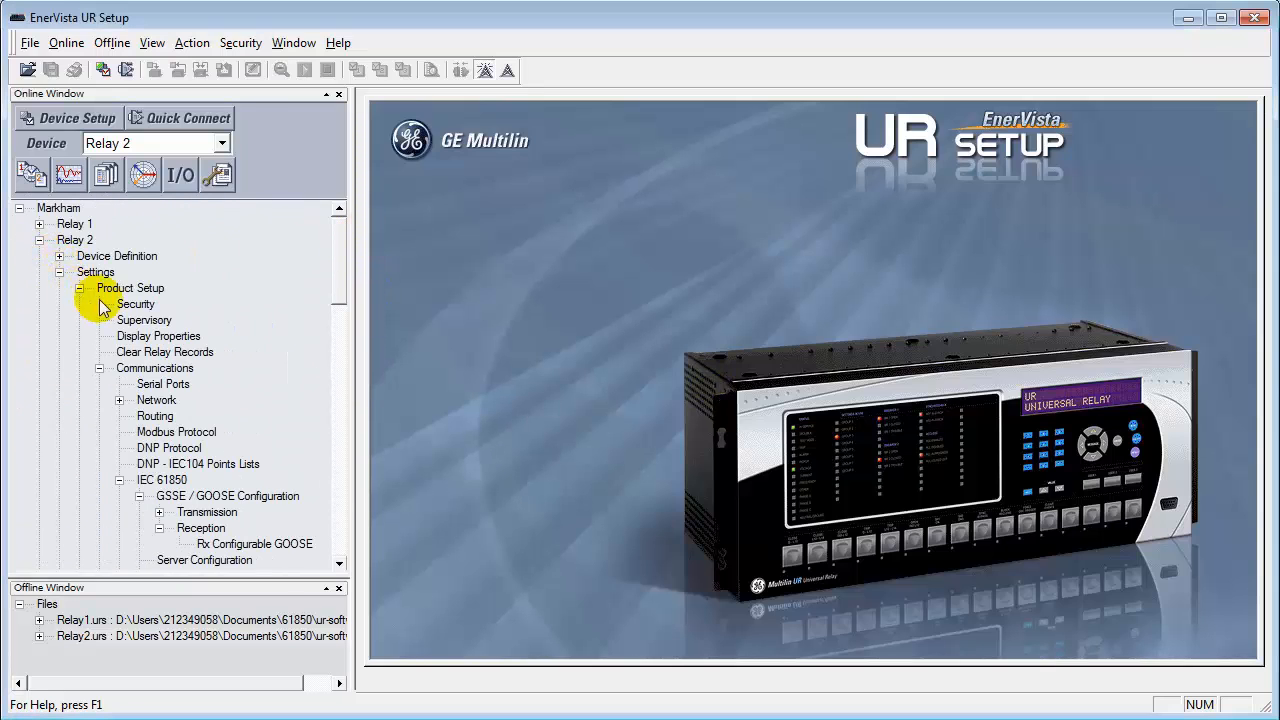
{"action": "left_click", "coordinate": [59, 272]}
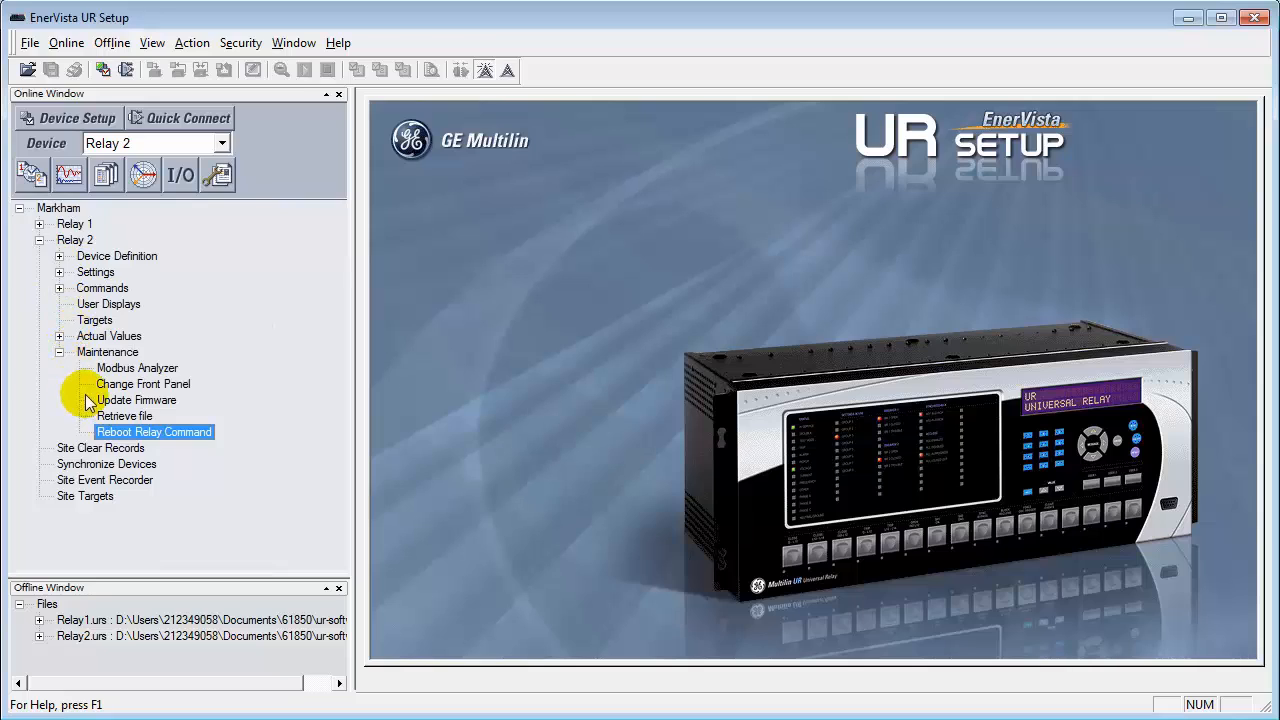
{"action": "left_click", "coordinate": [59, 336]}
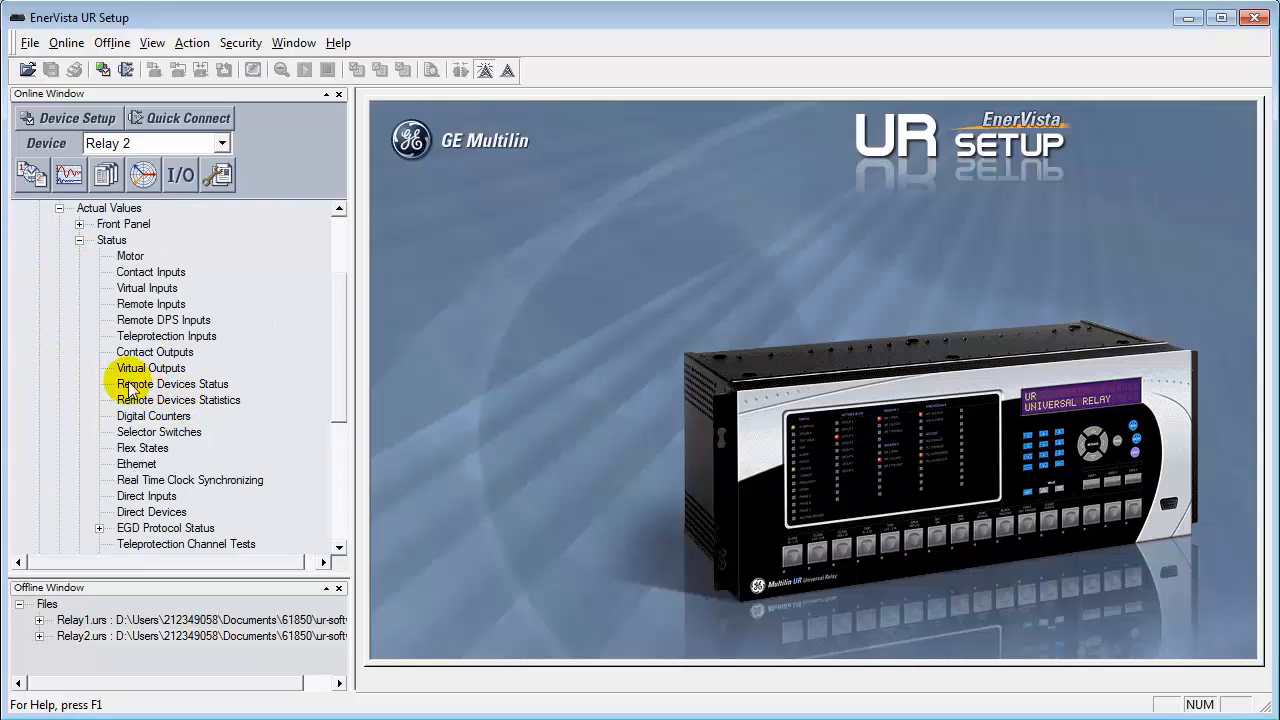
{"action": "double_click", "coordinate": [186, 390]}
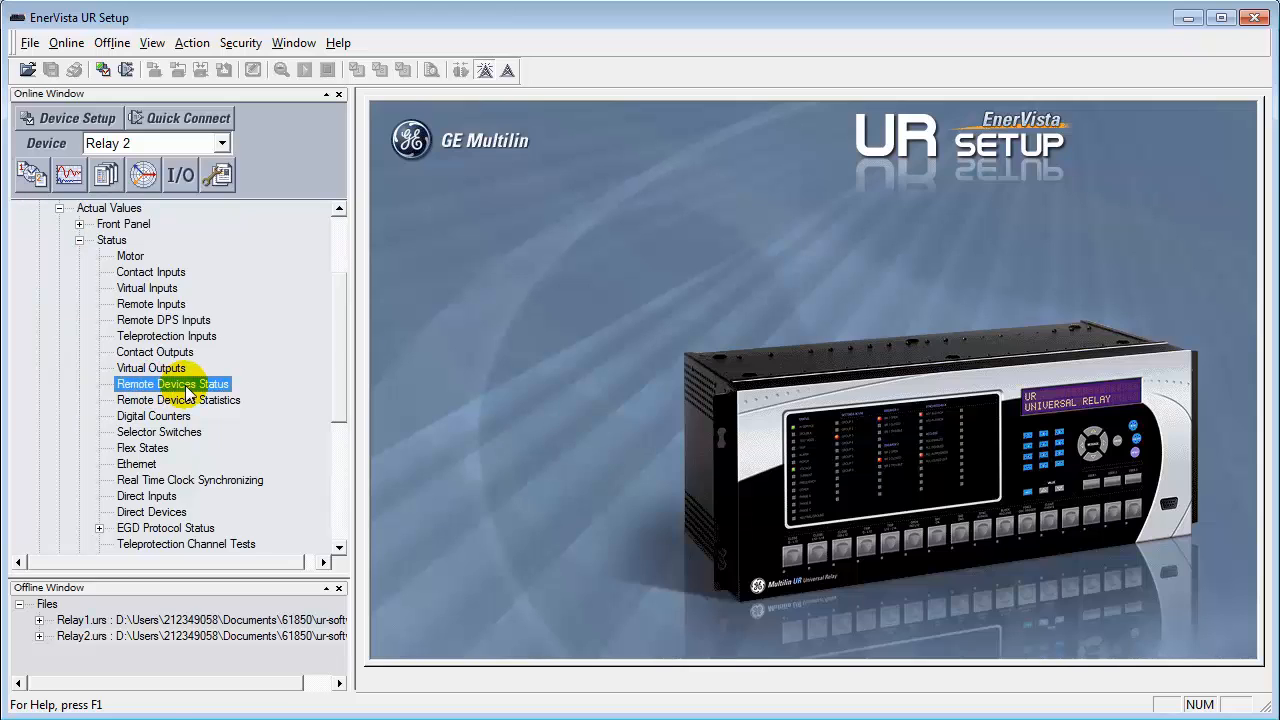
{"action": "left_click", "coordinate": [641, 521]}
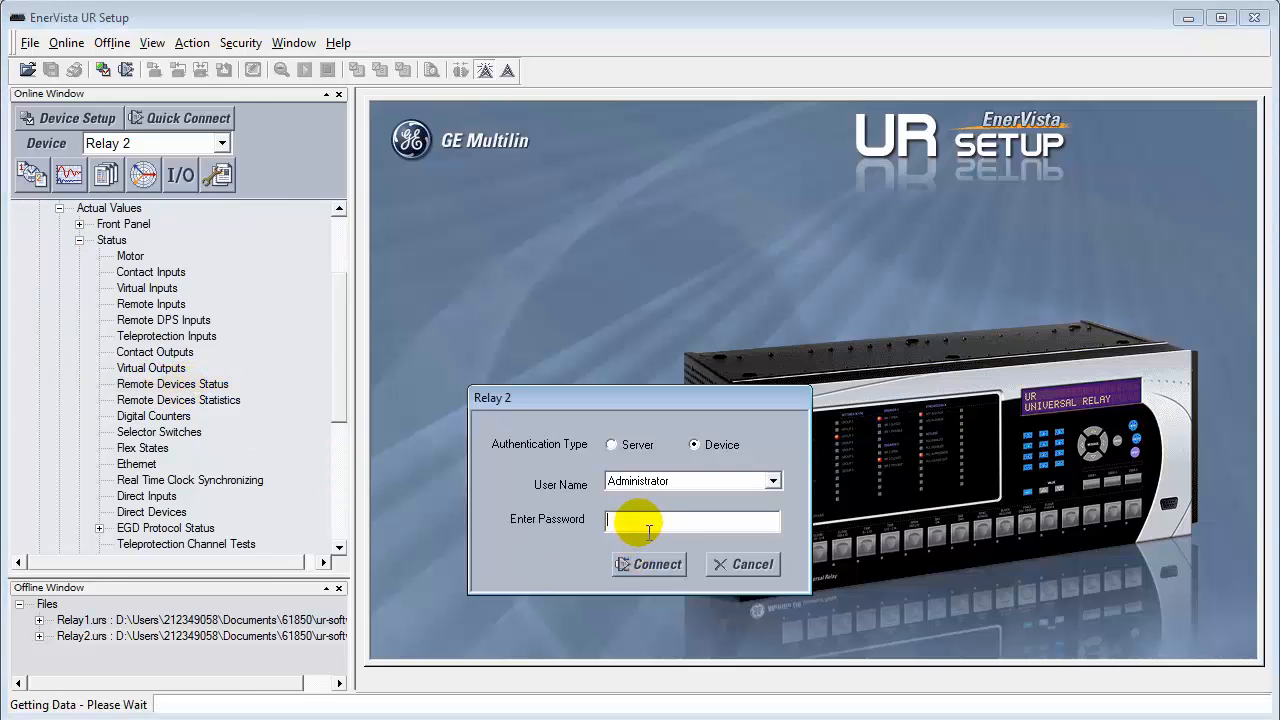
{"action": "type", "text": "**"}
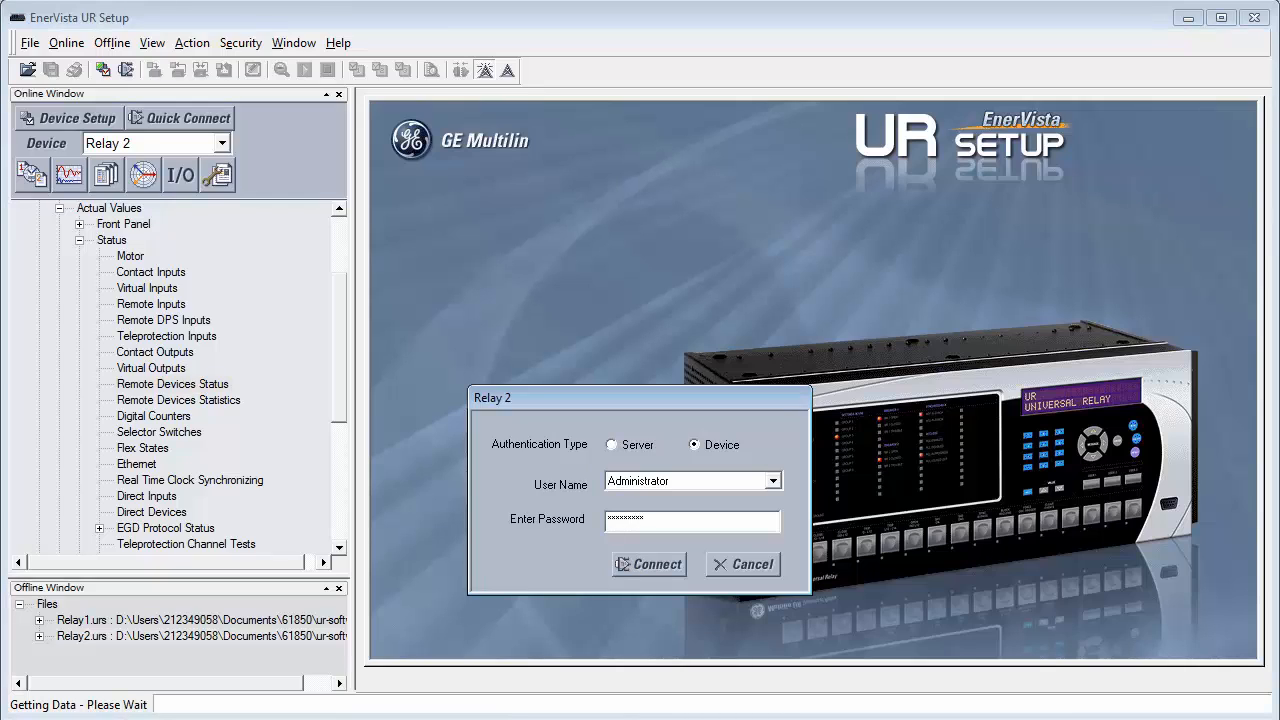
{"action": "left_click", "coordinate": [645, 569]}
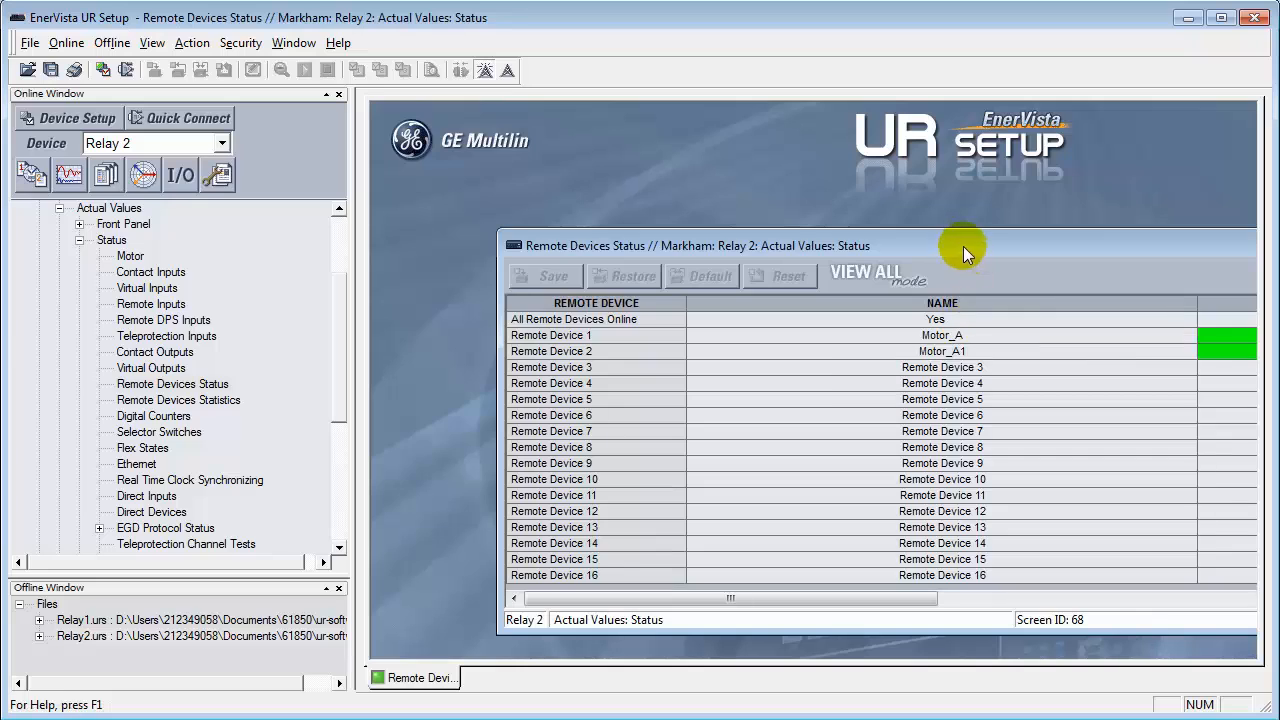
Check the online status of Motor_A and Motor_A1 in the Remote Devices Status window, then close it
{"action": "left_click_drag", "start_coordinate": [963, 246], "coordinate": [852, 190]}
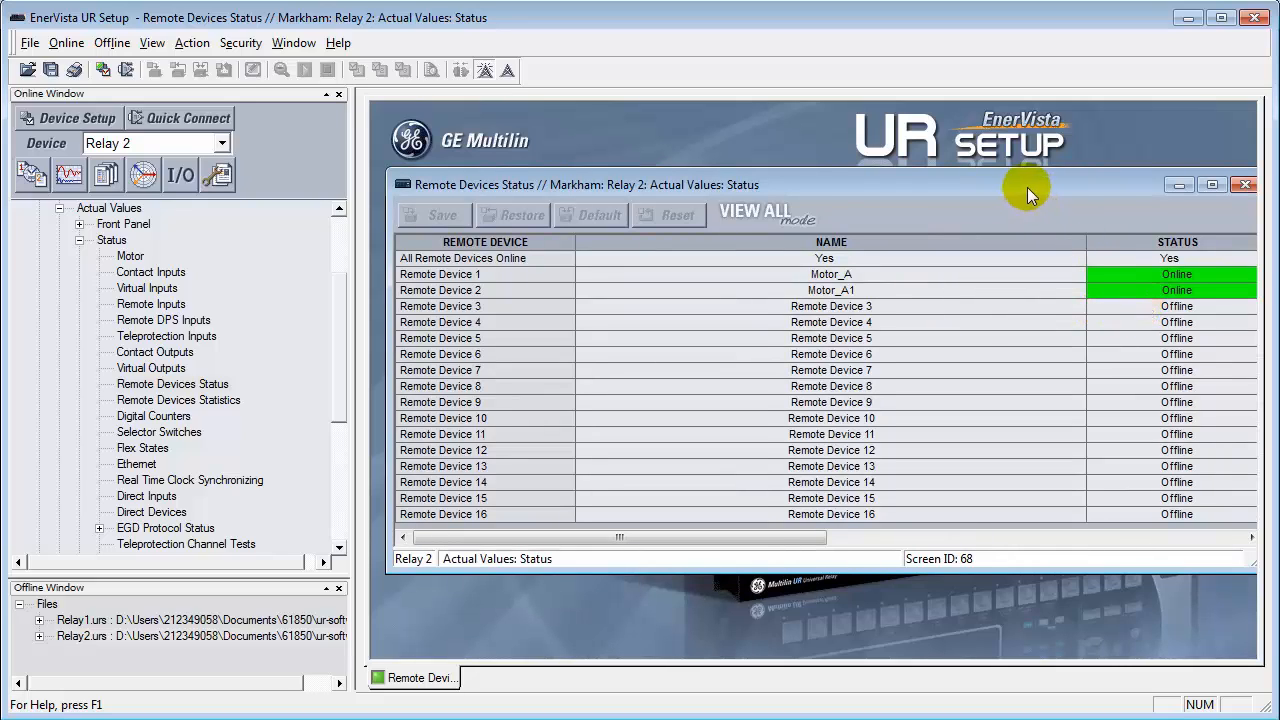
{"action": "left_click_drag", "start_coordinate": [1027, 187], "coordinate": [1017, 179]}
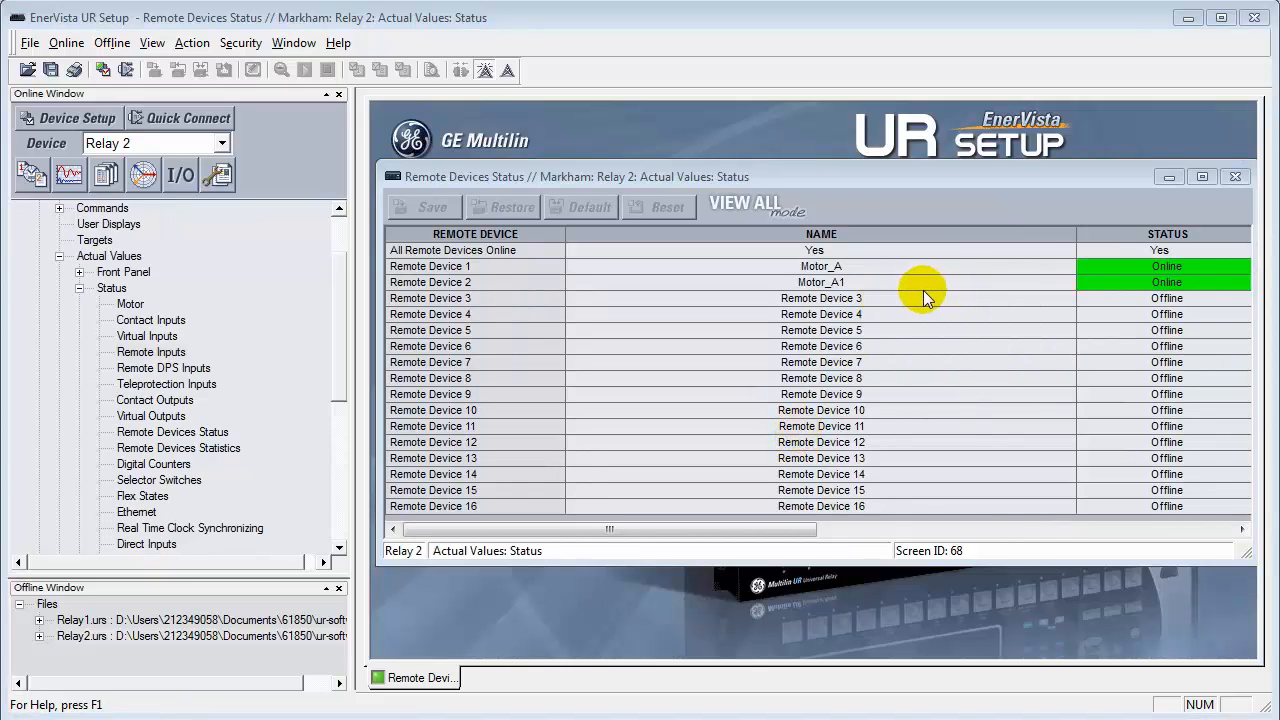
{"action": "left_click", "coordinate": [1235, 177]}
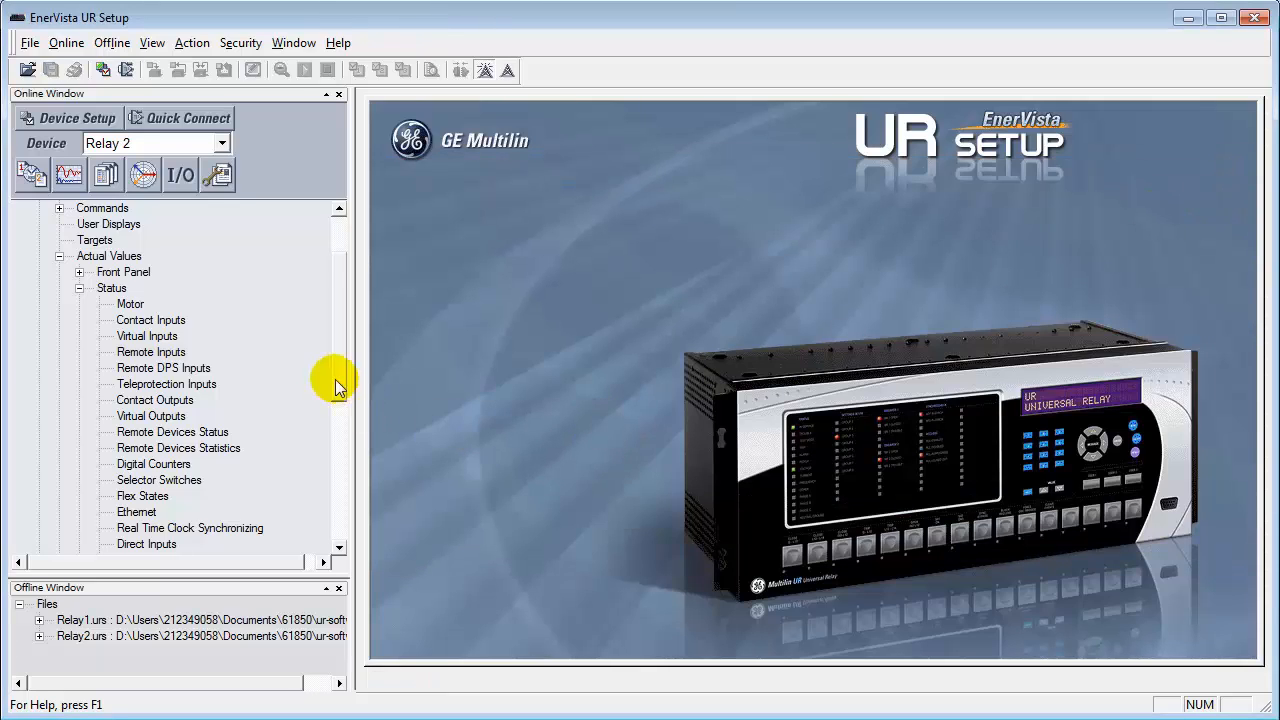
{"action": "left_click_drag", "start_coordinate": [339, 374], "coordinate": [352, 340]}
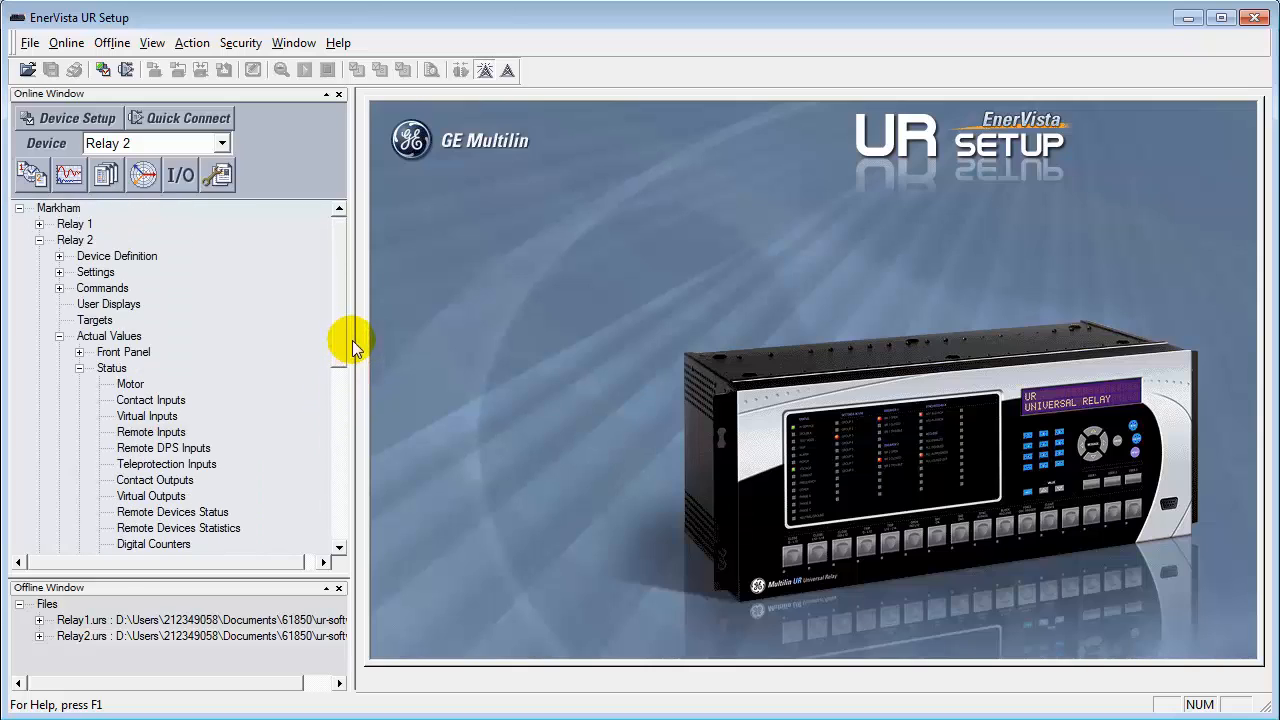
Open Relay 2's Remote Inputs status actual values and check the statuses of Brk1 52a and Brk2 52a
{"action": "left_click", "coordinate": [70, 242]}
{"action": "left_click", "coordinate": [99, 338]}
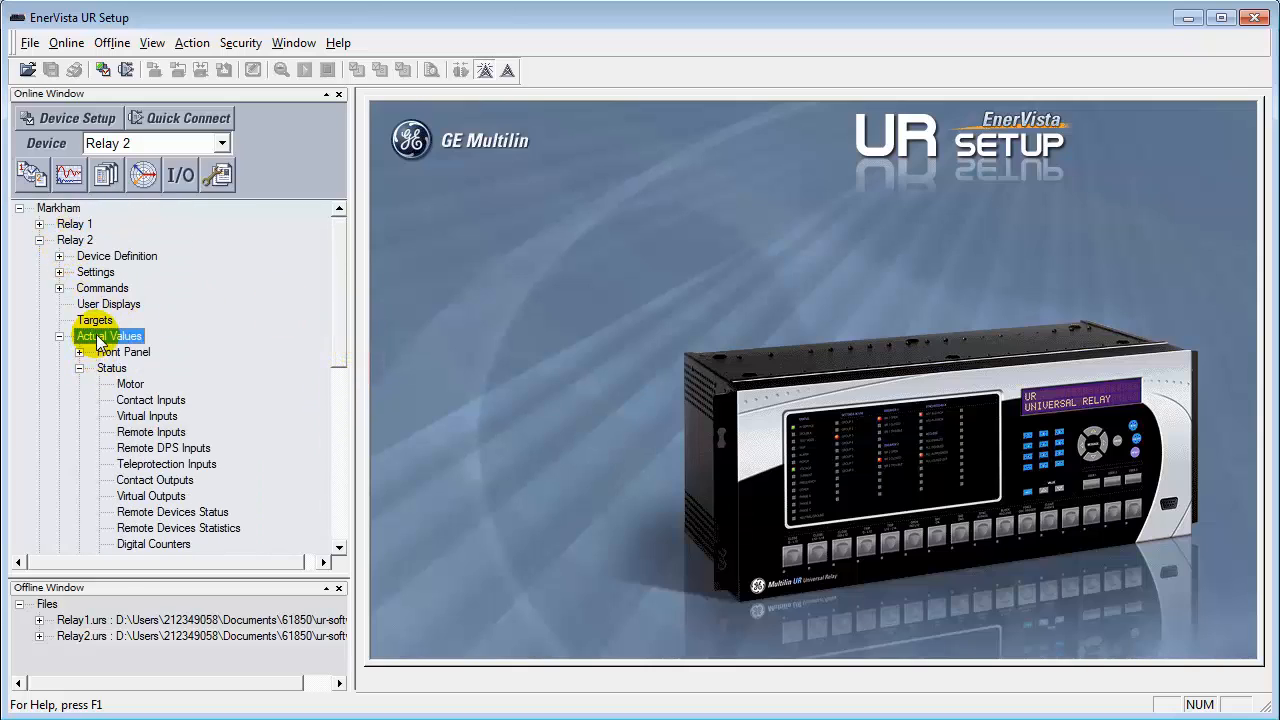
{"action": "left_click", "coordinate": [106, 368]}
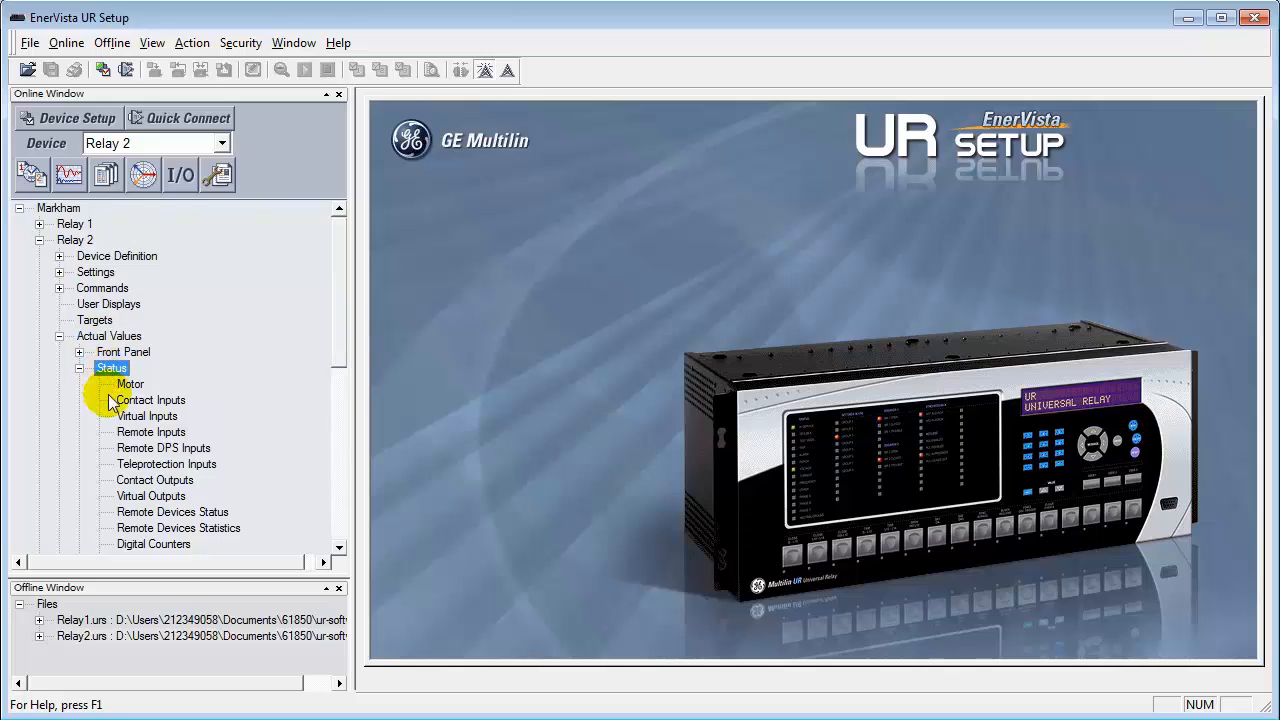
{"action": "left_click", "coordinate": [146, 435]}
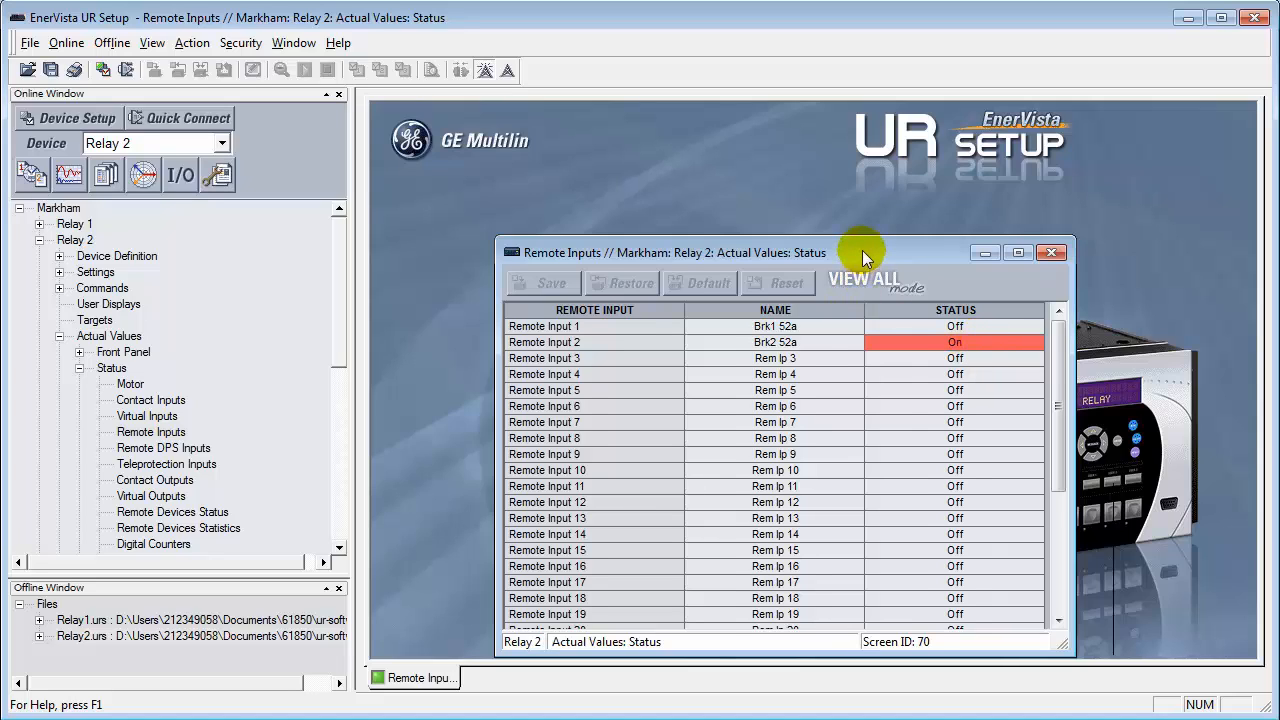
{"action": "left_click_drag", "start_coordinate": [862, 252], "coordinate": [845, 219]}
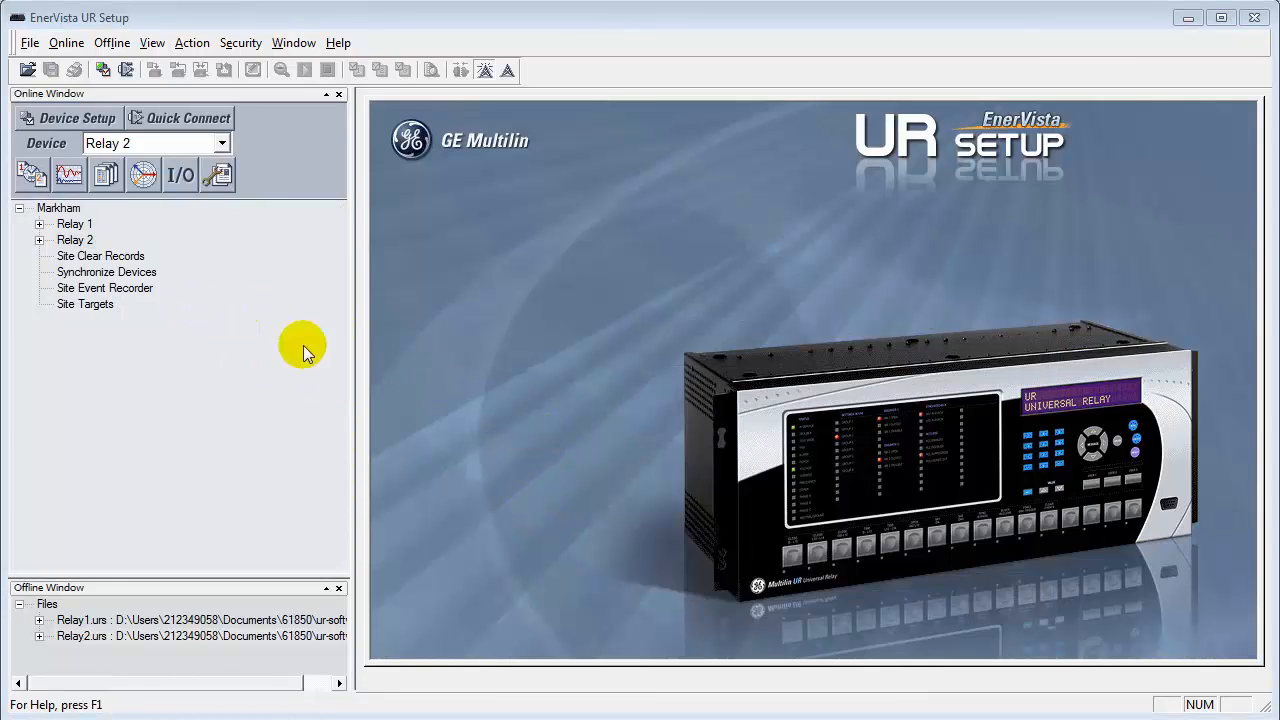
Open Relay 1's MMXU Deadbands settings under IEC 61850 communications and maximize their window
{"action": "left_click", "coordinate": [39, 224]}
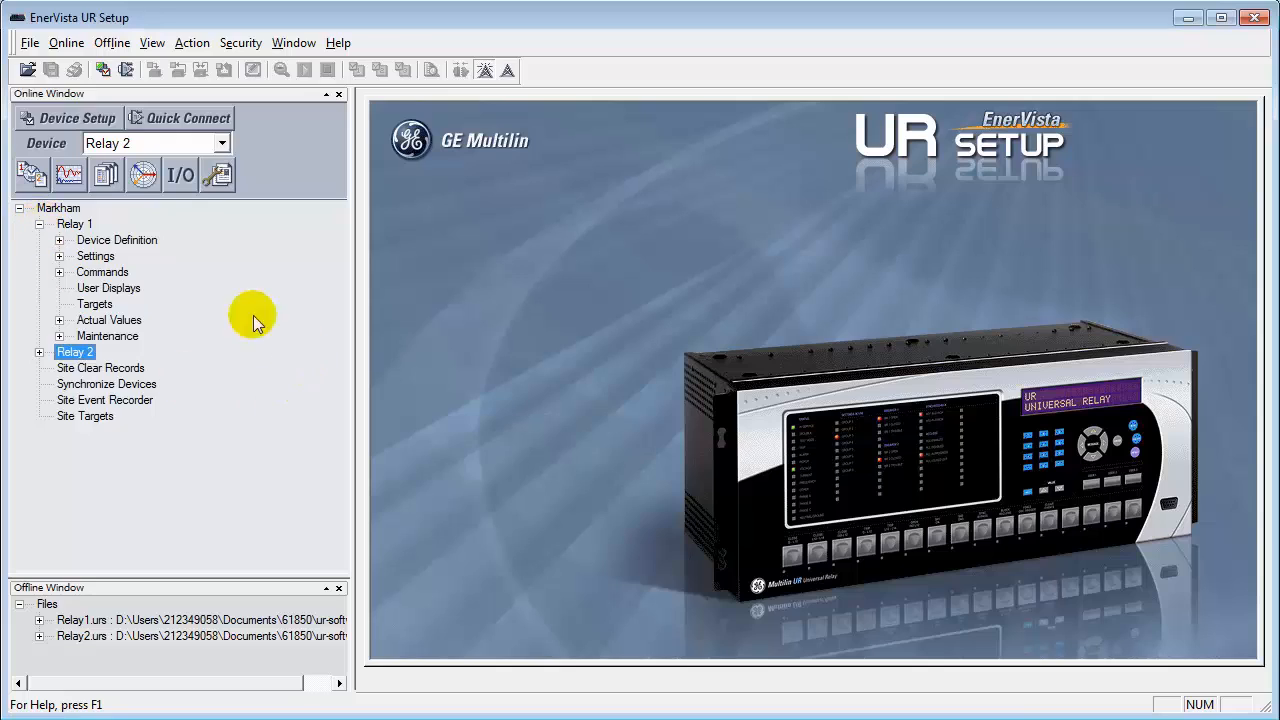
{"action": "left_click", "coordinate": [59, 256]}
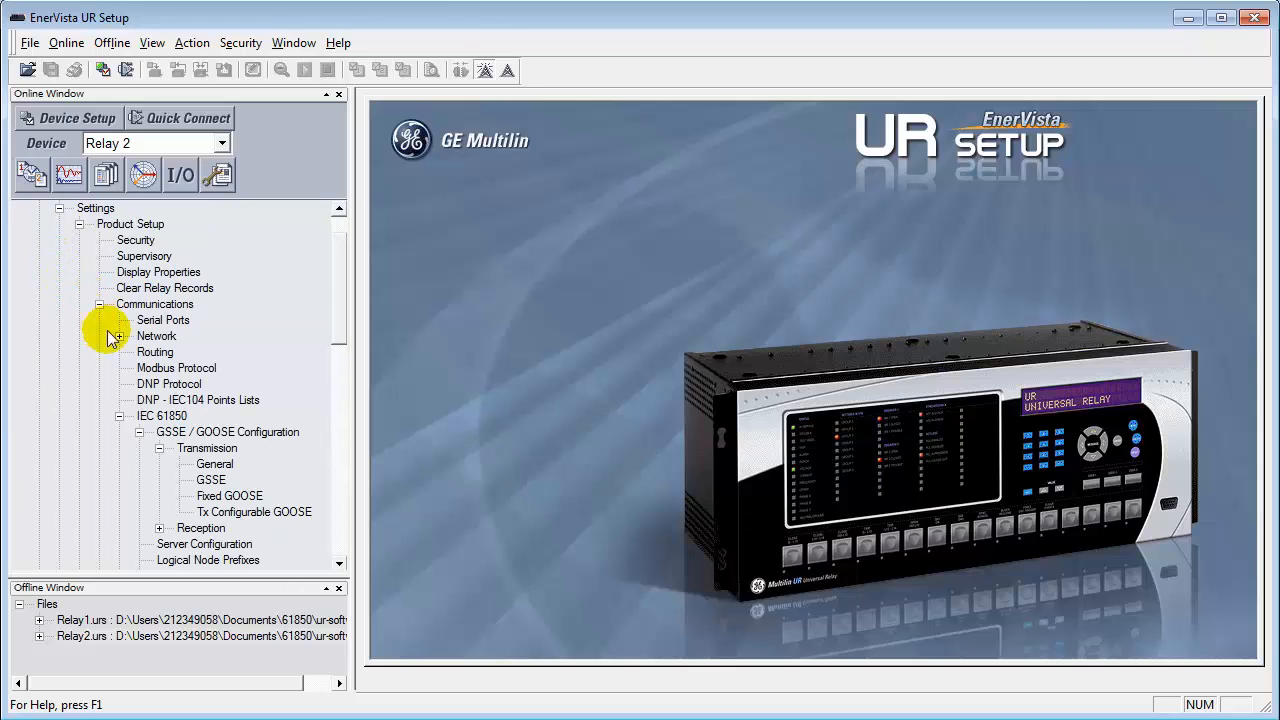
{"action": "left_click", "coordinate": [119, 416]}
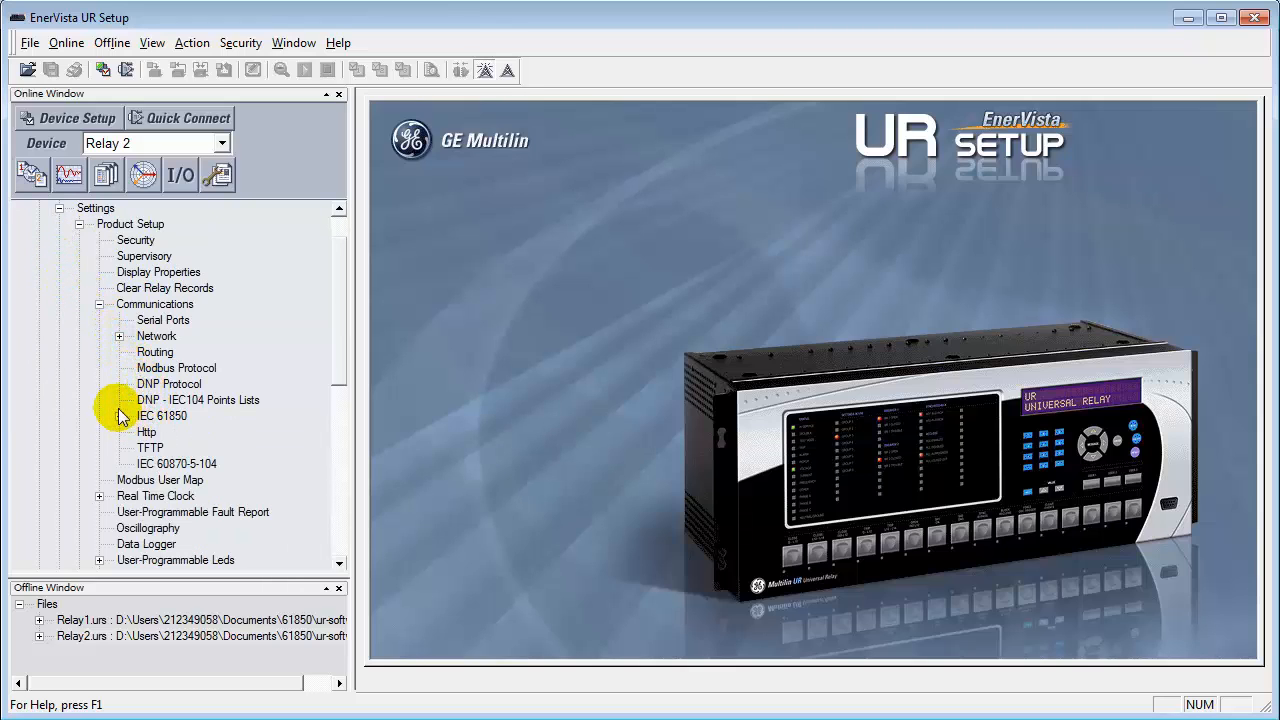
{"action": "left_click_drag", "start_coordinate": [368, 455], "coordinate": [392, 452]}
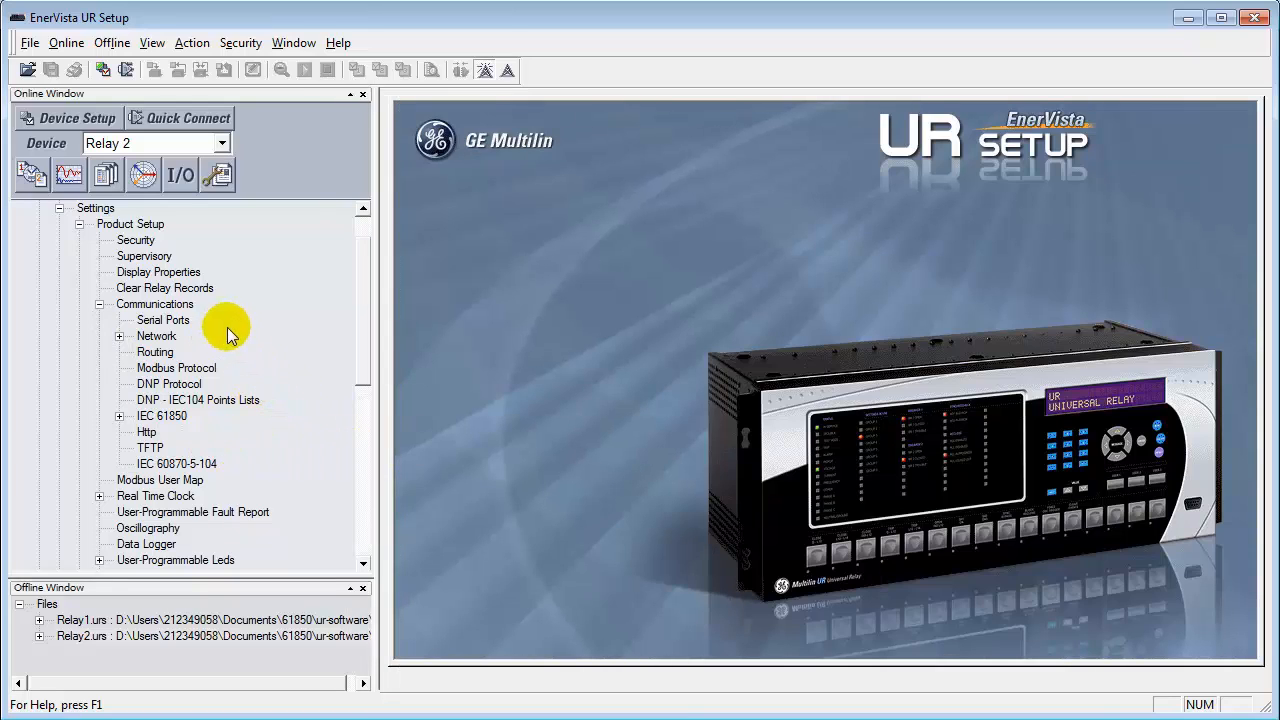
{"action": "left_click", "coordinate": [119, 416]}
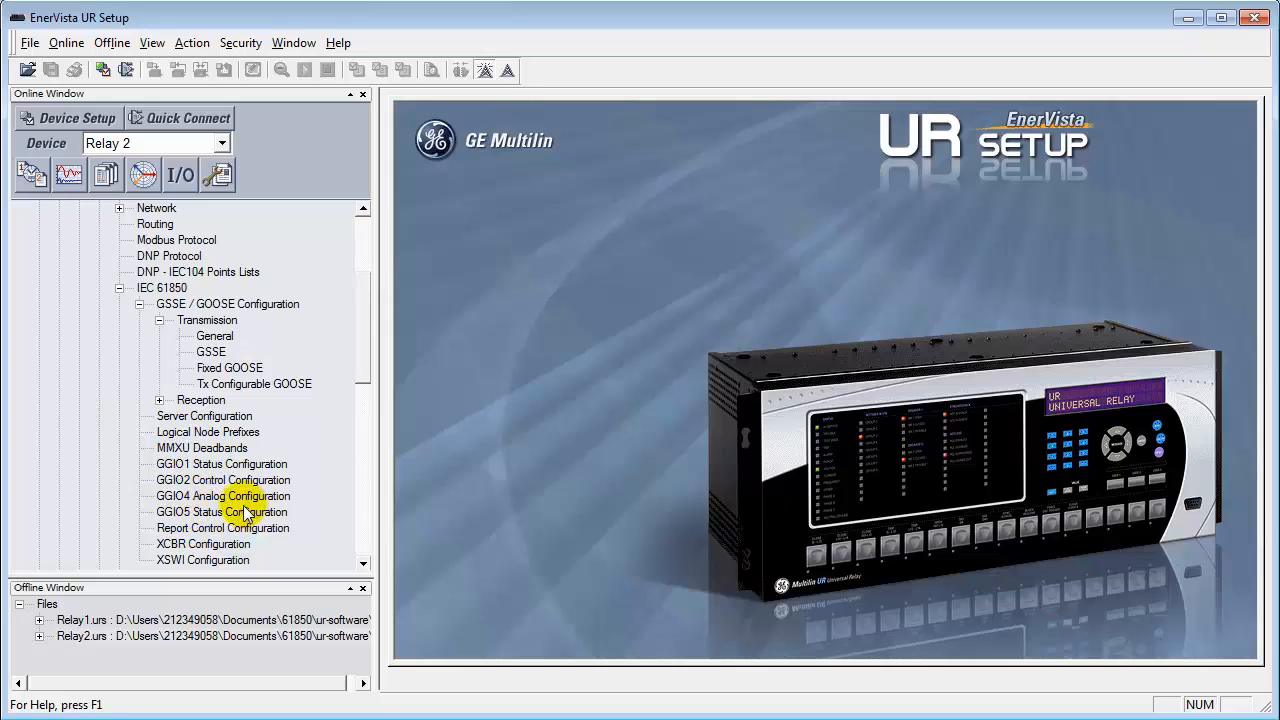
{"action": "scroll", "coordinate": [357, 370], "scroll_direction": "down", "scroll_amount": 2}
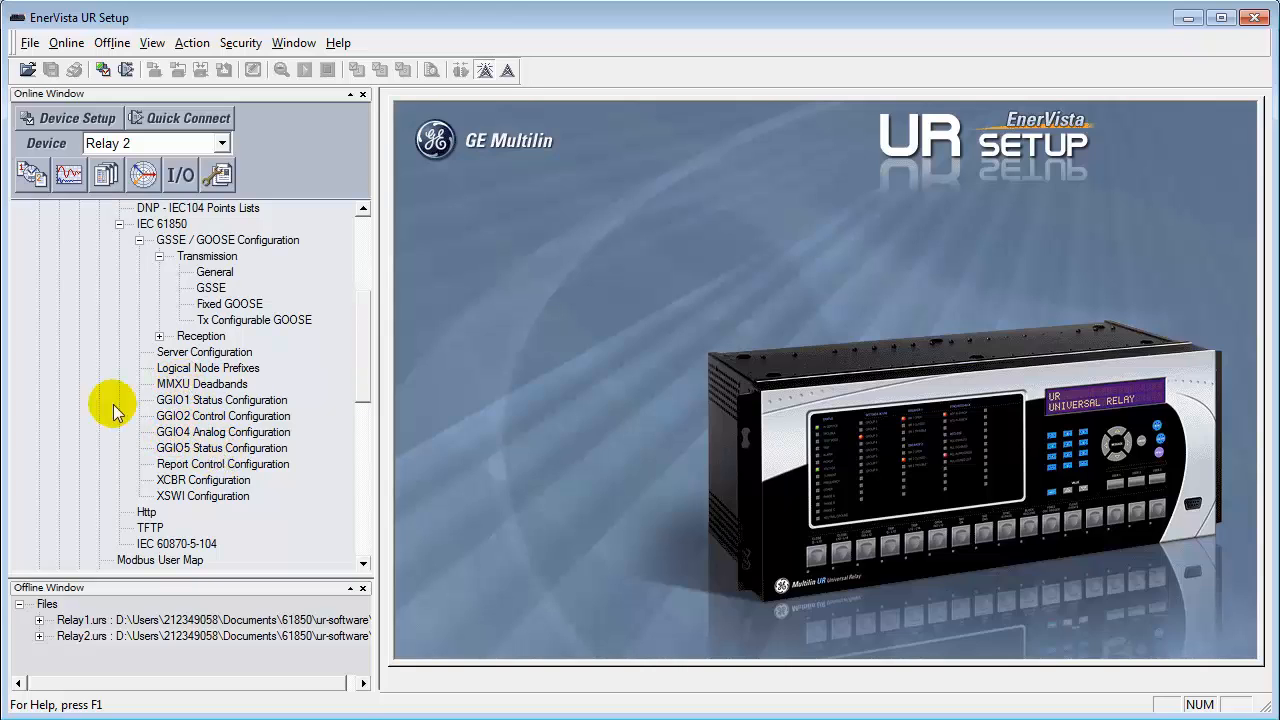
{"action": "double_click", "coordinate": [196, 385]}
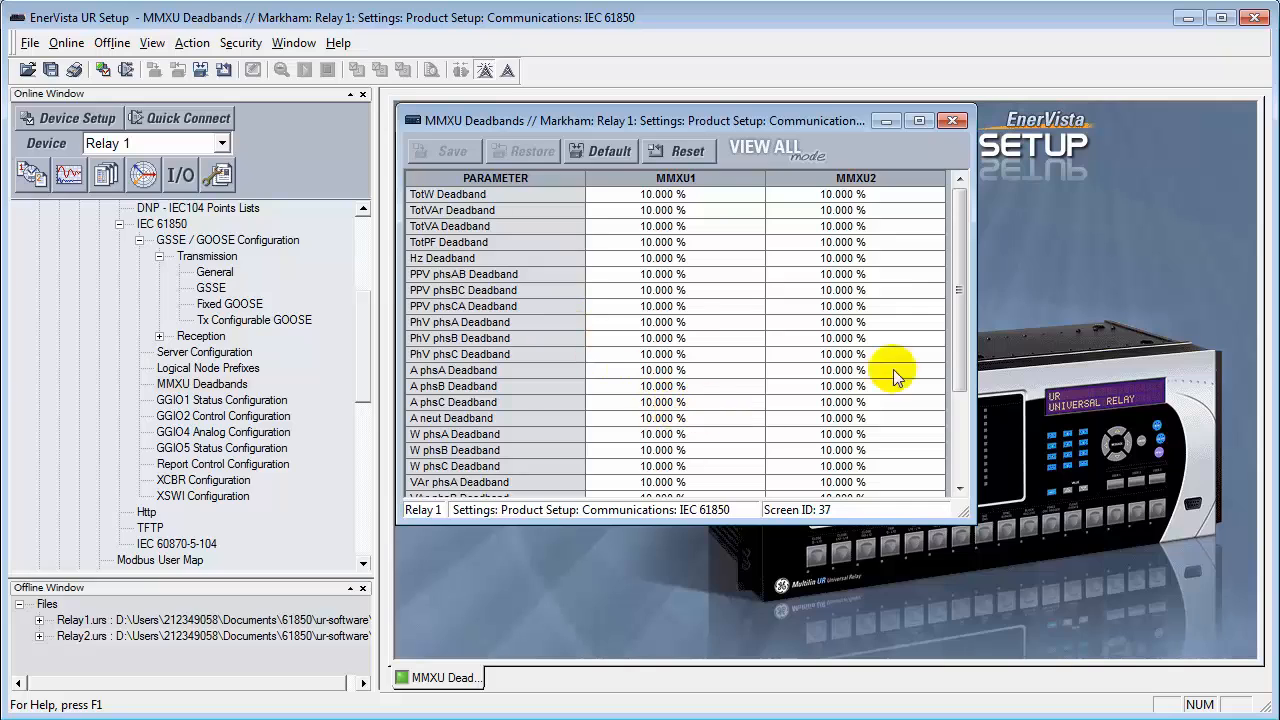
{"action": "left_click", "coordinate": [920, 122]}
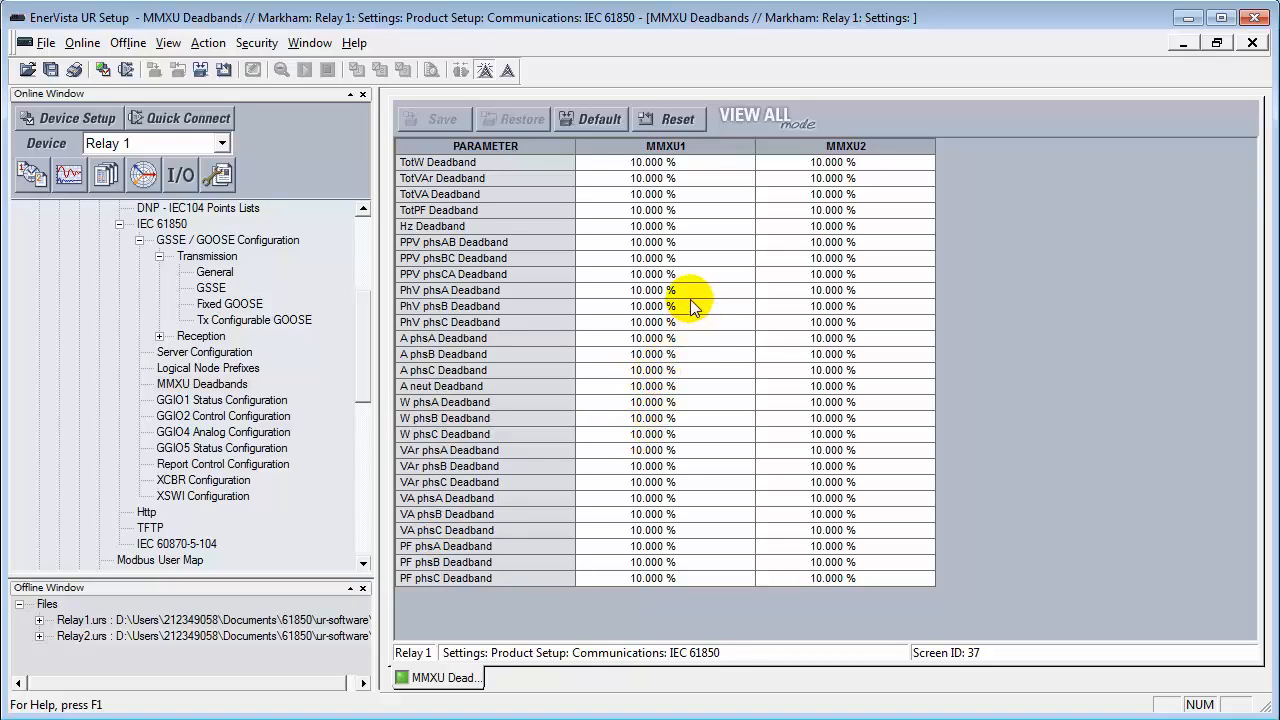
Set the MMXU1 PhV phsA and A phsA deadbands to 0.001 %
{"action": "mouse_move", "coordinate": [695, 306]}
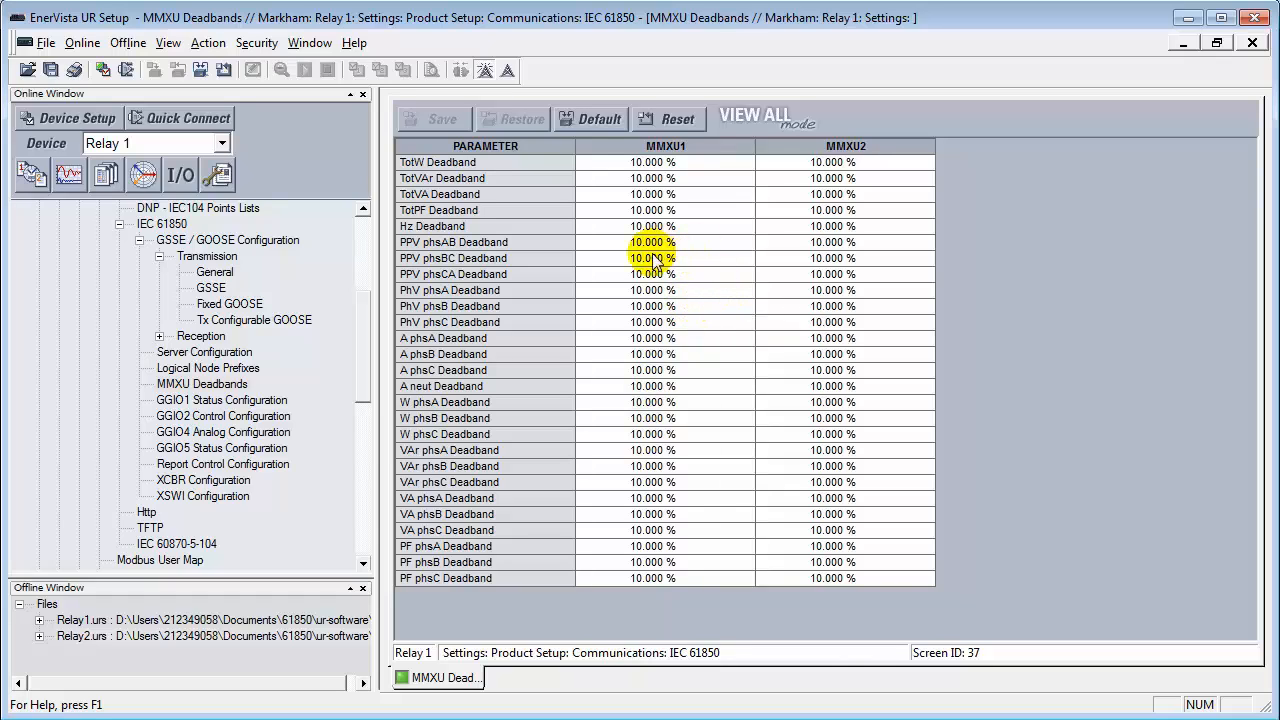
{"action": "left_click", "coordinate": [692, 290]}
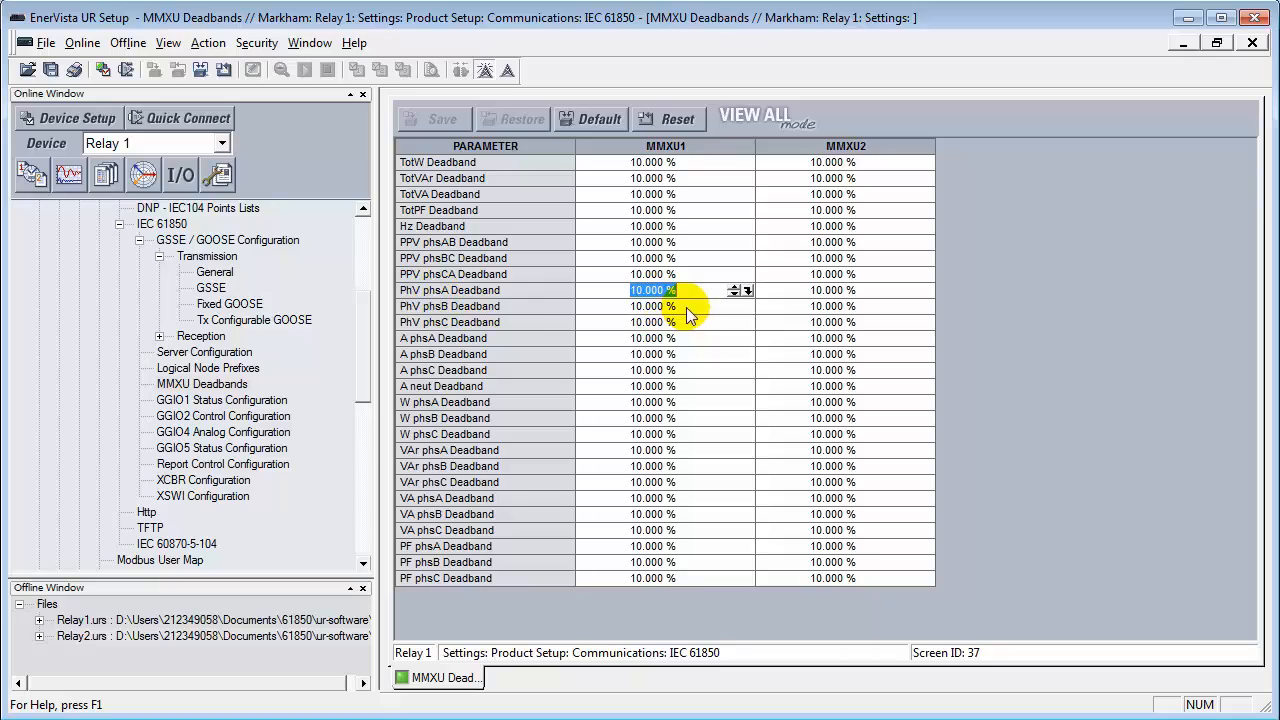
{"action": "key", "text": "BackSpace"}
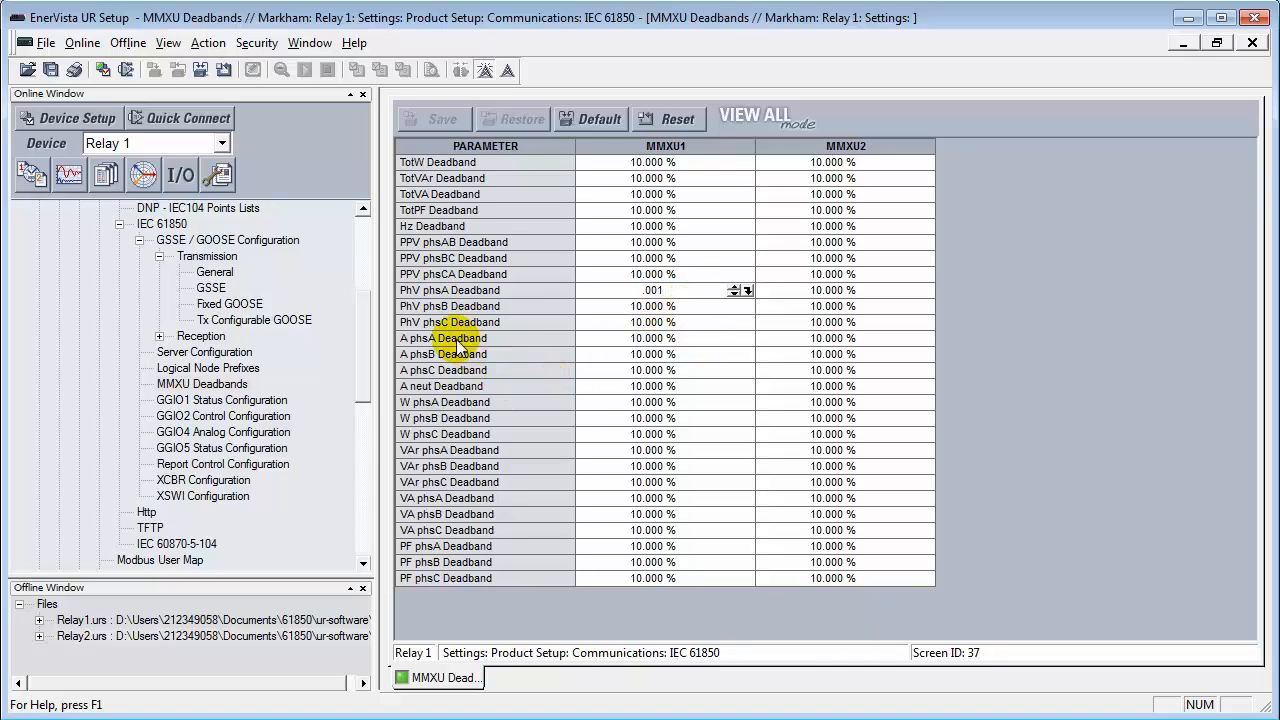
{"action": "left_click", "coordinate": [699, 342]}
{"action": "key", "text": "BackSpace"}
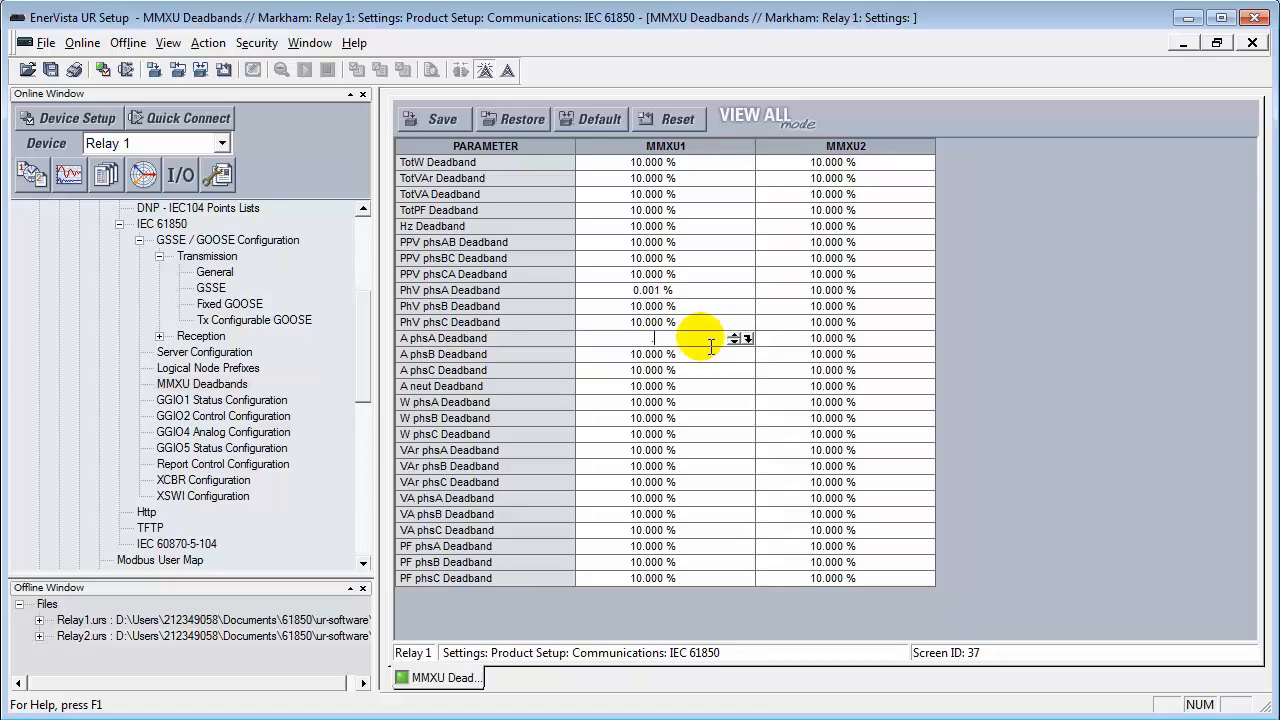
{"action": "type", "text": ".001"}
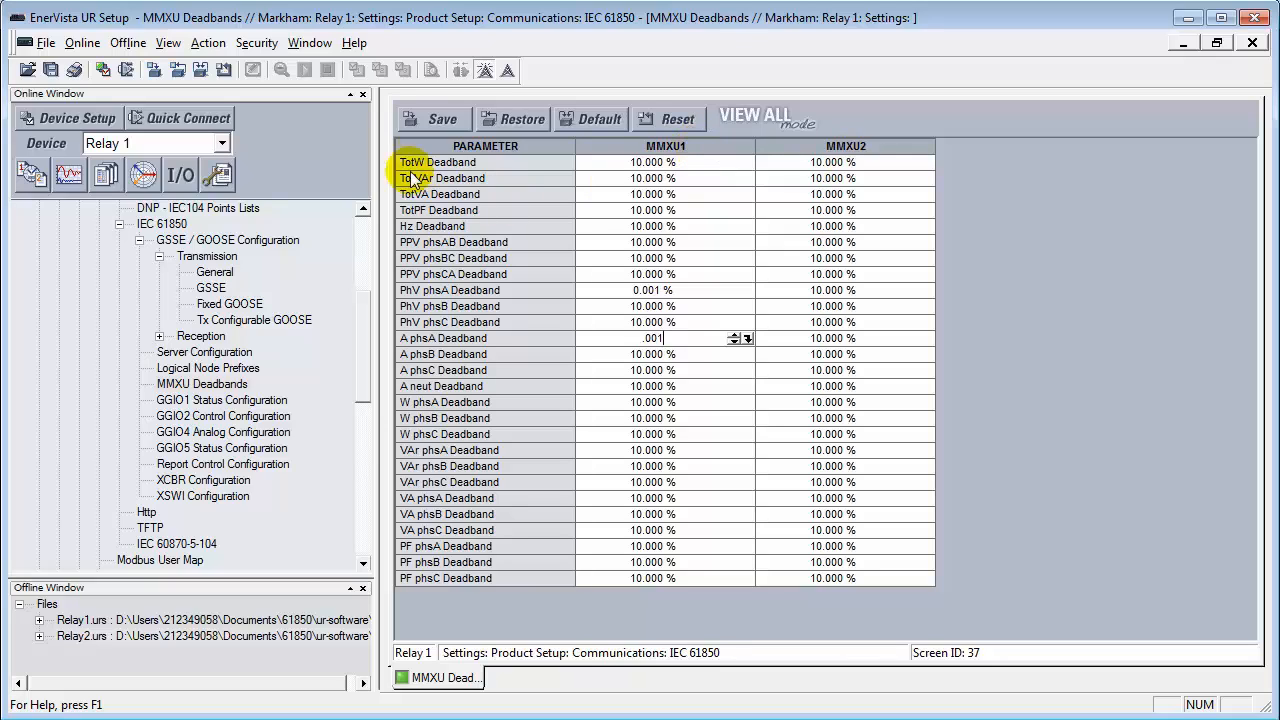
Save Relay 1's MMXU Deadbands settings and close their window
{"action": "left_click", "coordinate": [446, 122]}
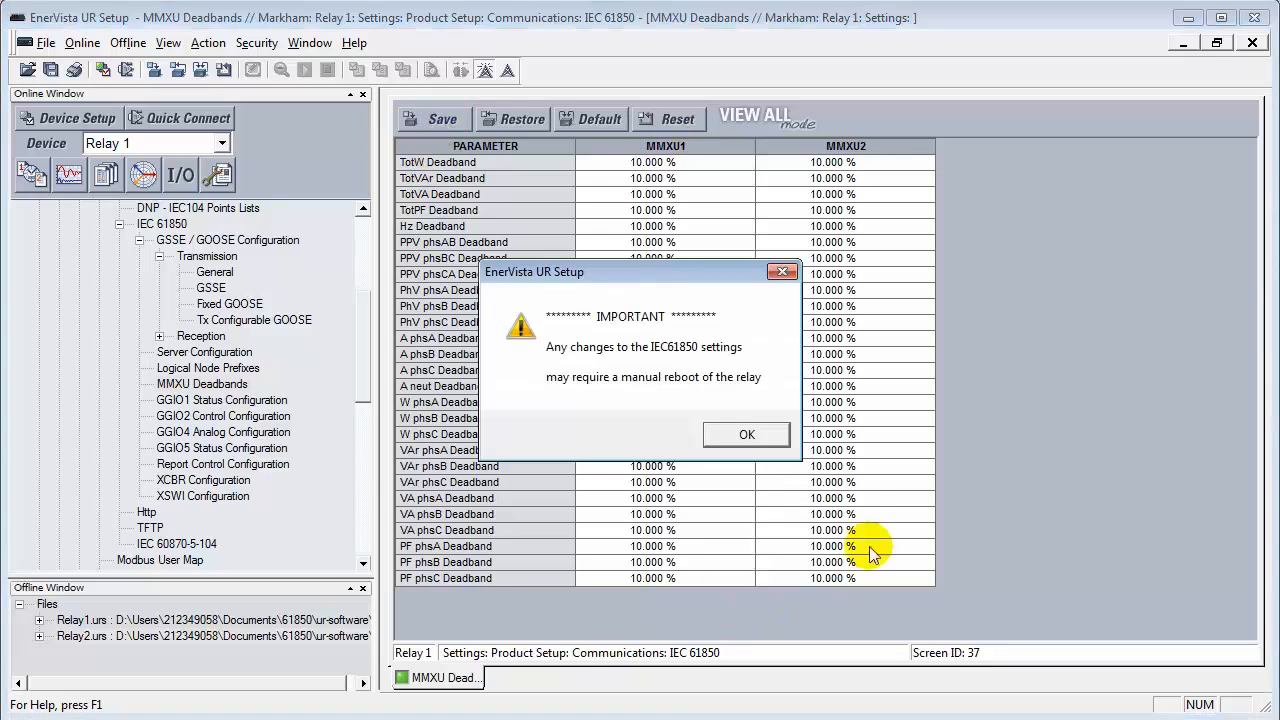
{"action": "left_click", "coordinate": [762, 438]}
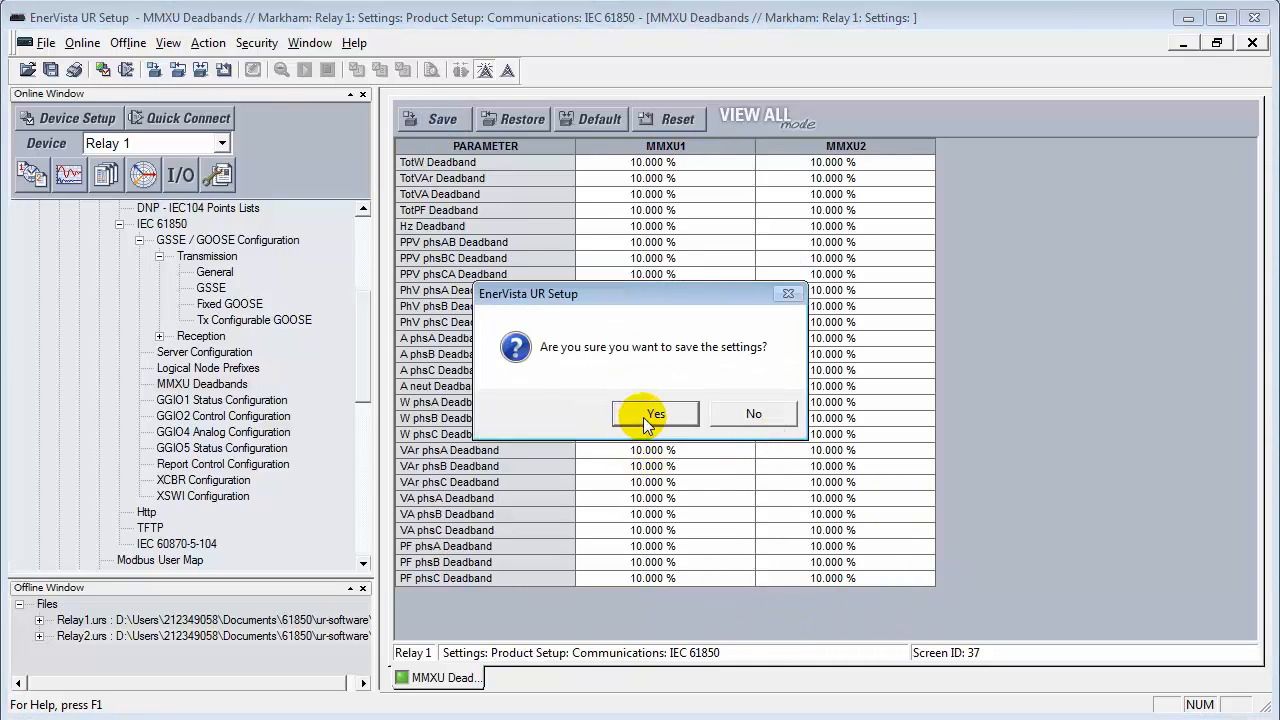
{"action": "left_click_drag", "start_coordinate": [620, 296], "coordinate": [688, 395]}
{"action": "left_click", "coordinate": [735, 512]}
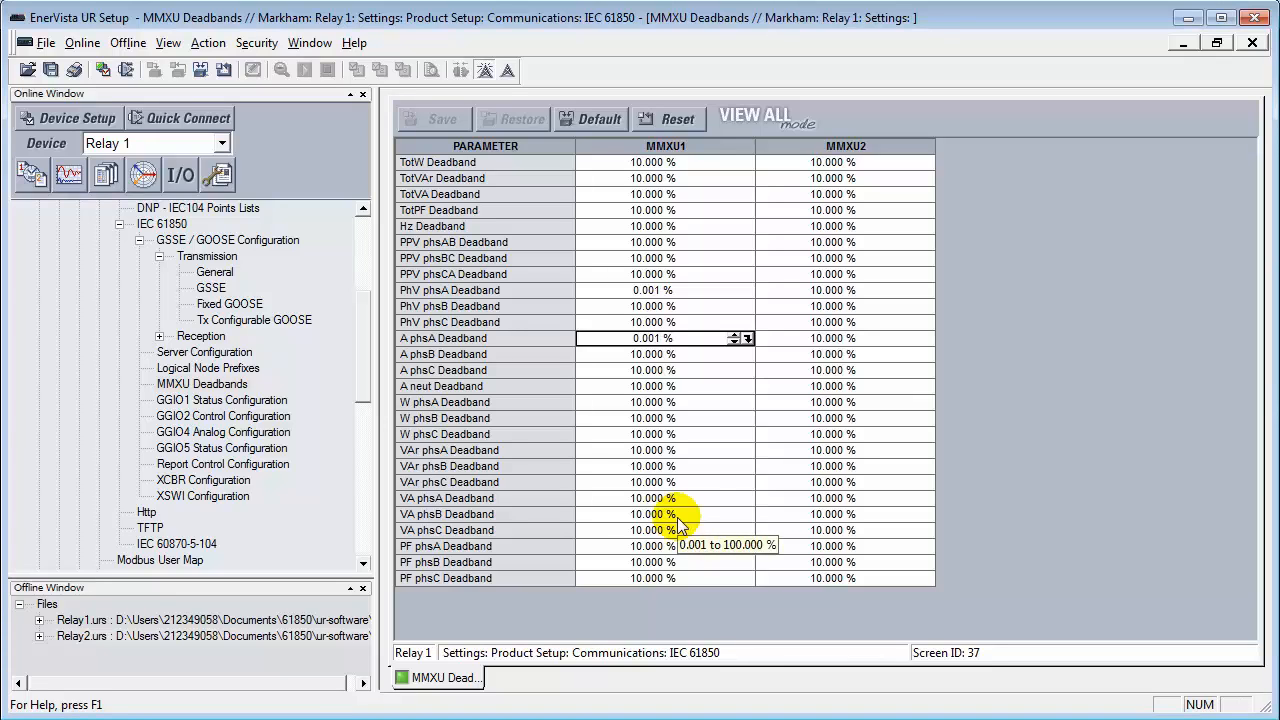
{"action": "left_click", "coordinate": [1253, 43]}
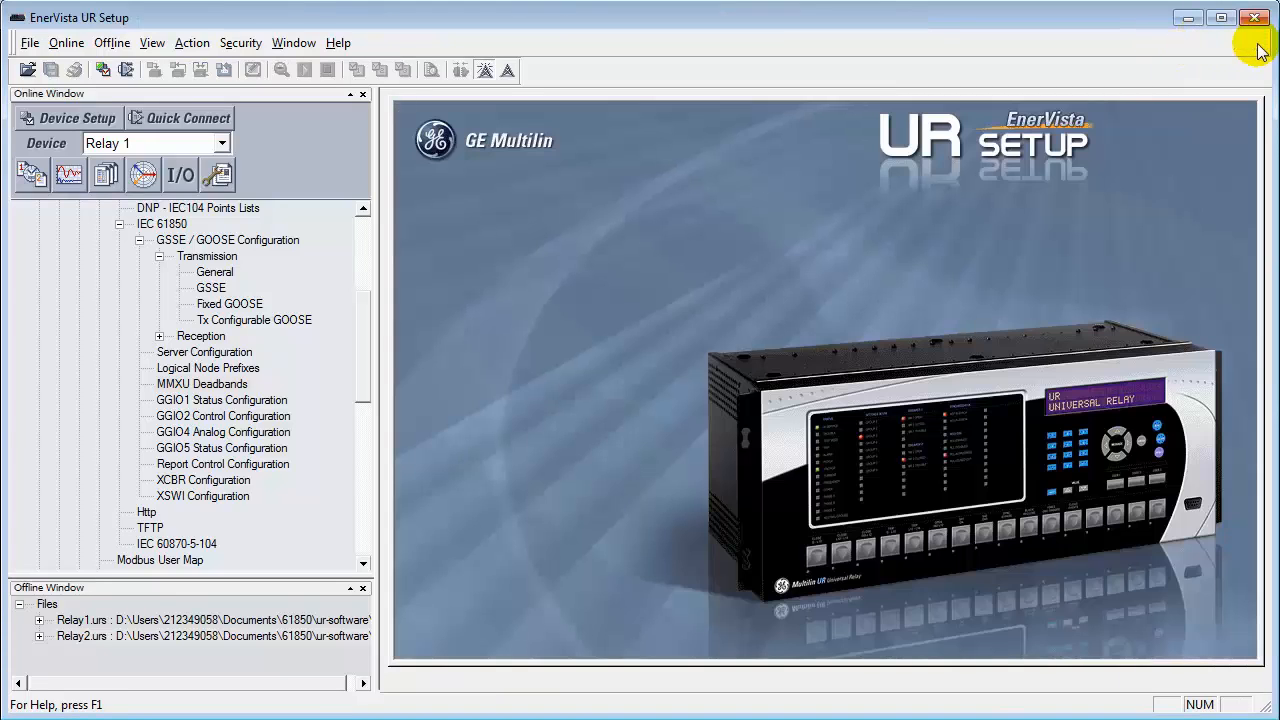
Open Relay 1's GGIO4 Analog Configuration maximized and set the GGIO4 Analog 1 Value to SRC1 Ia RMS
{"action": "double_click", "coordinate": [207, 433]}
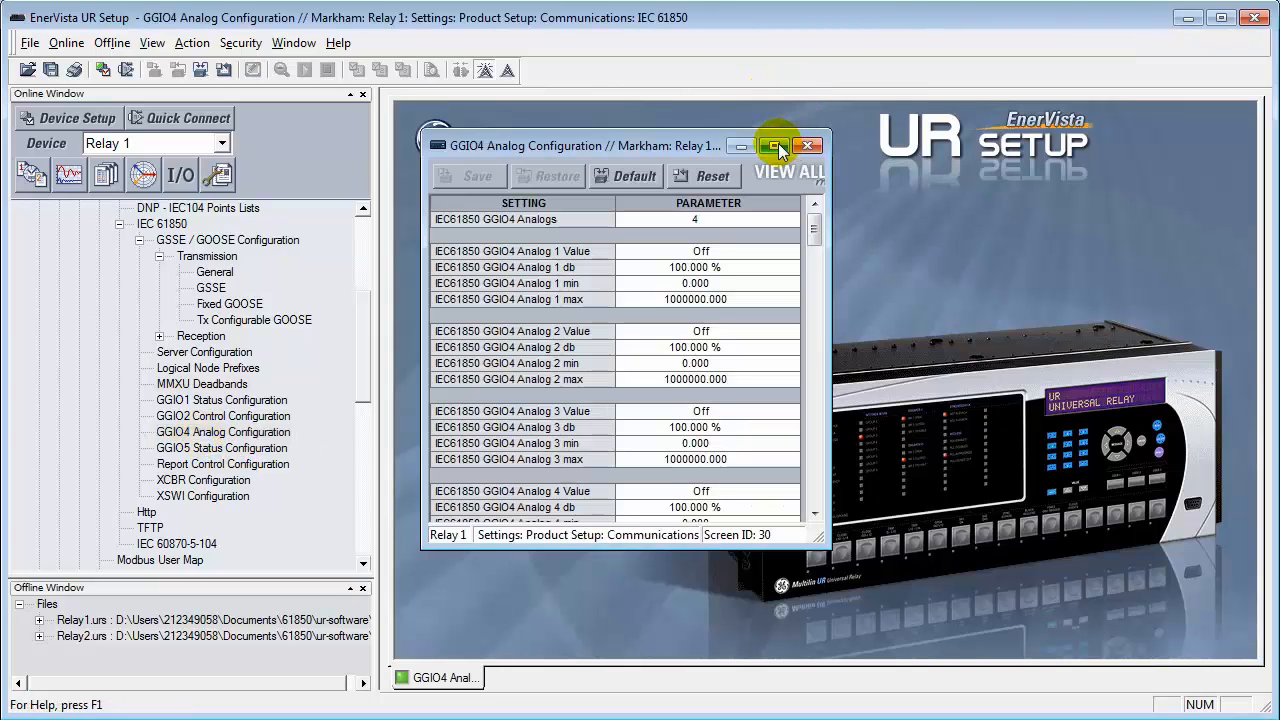
{"action": "left_click", "coordinate": [775, 147]}
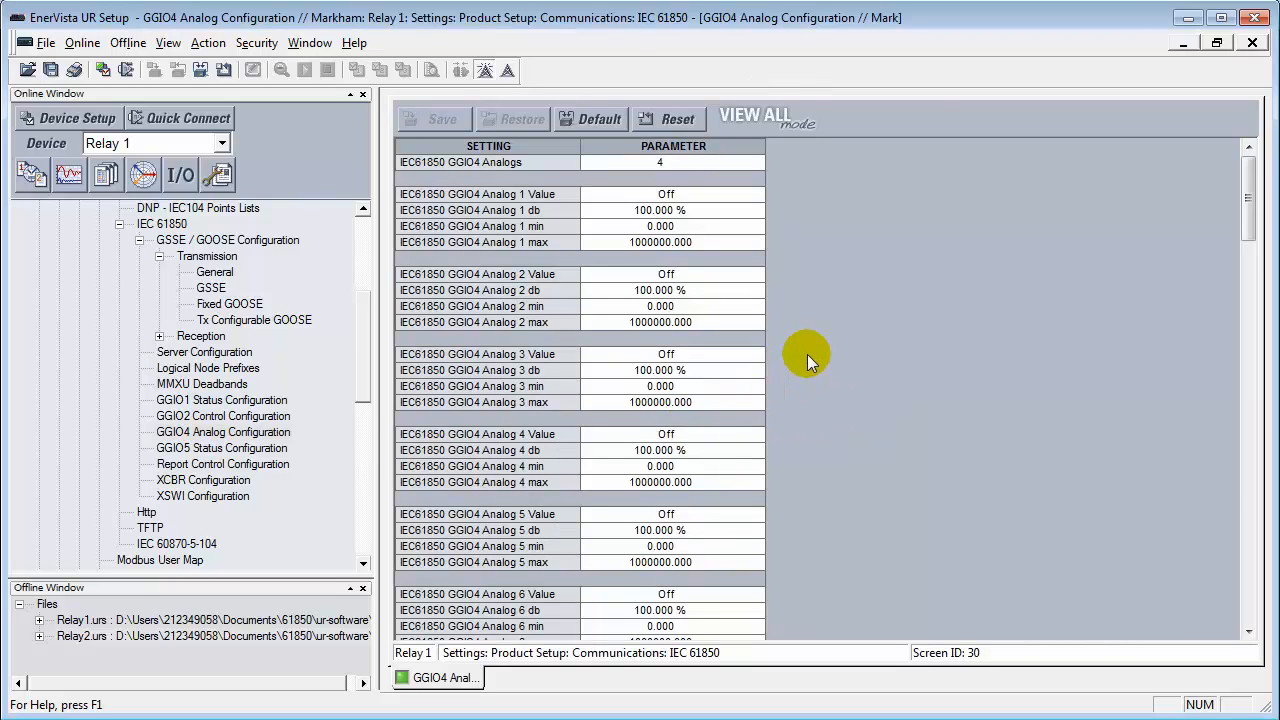
{"action": "left_click", "coordinate": [735, 195]}
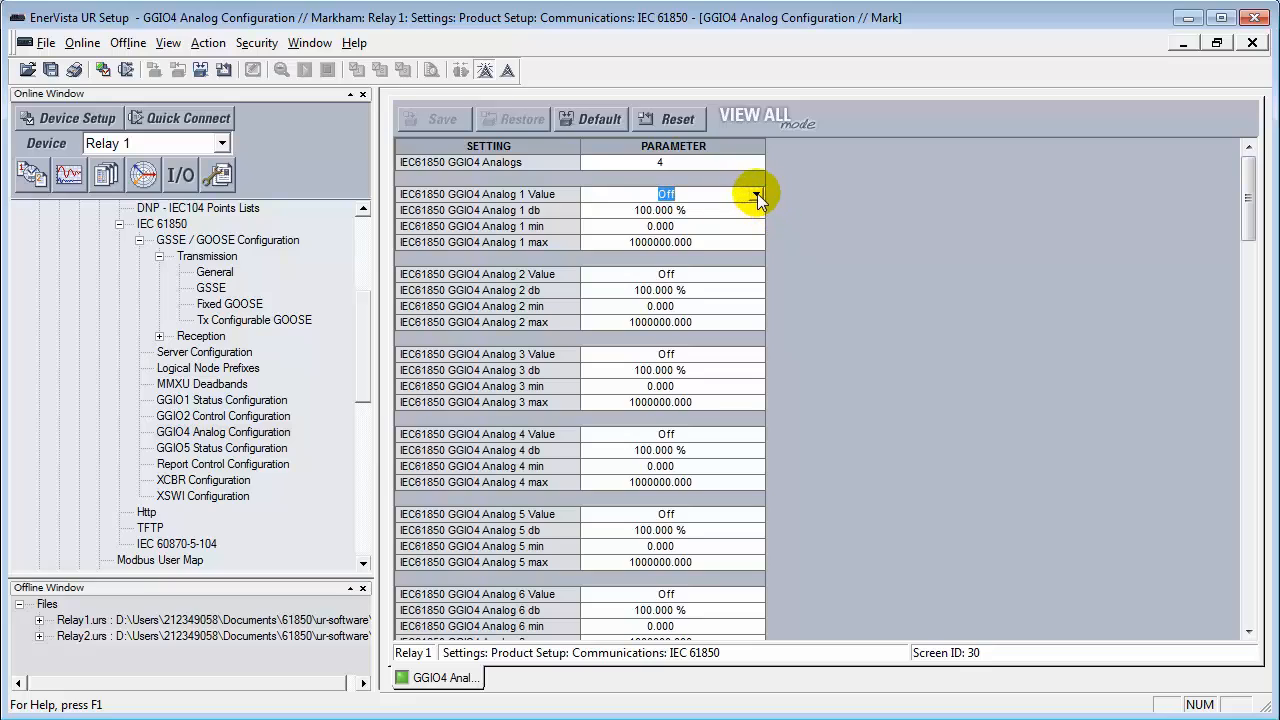
{"action": "left_click", "coordinate": [757, 195]}
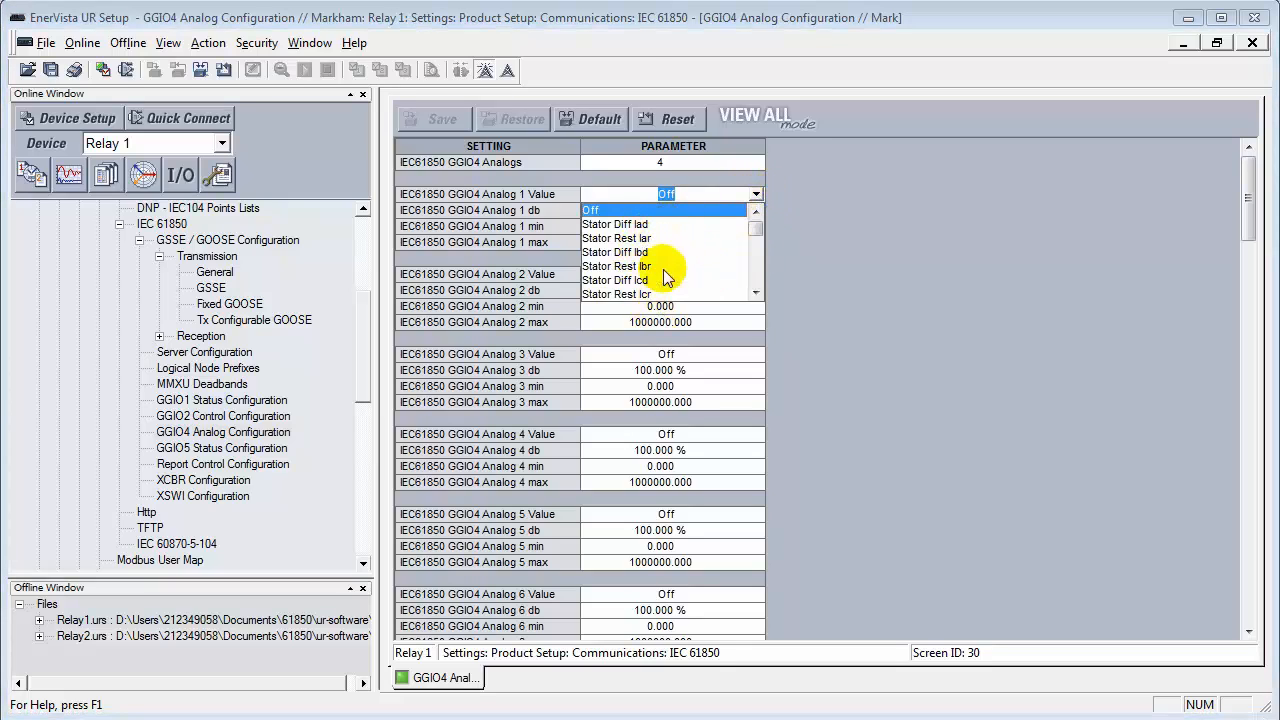
{"action": "left_click", "coordinate": [756, 293]}
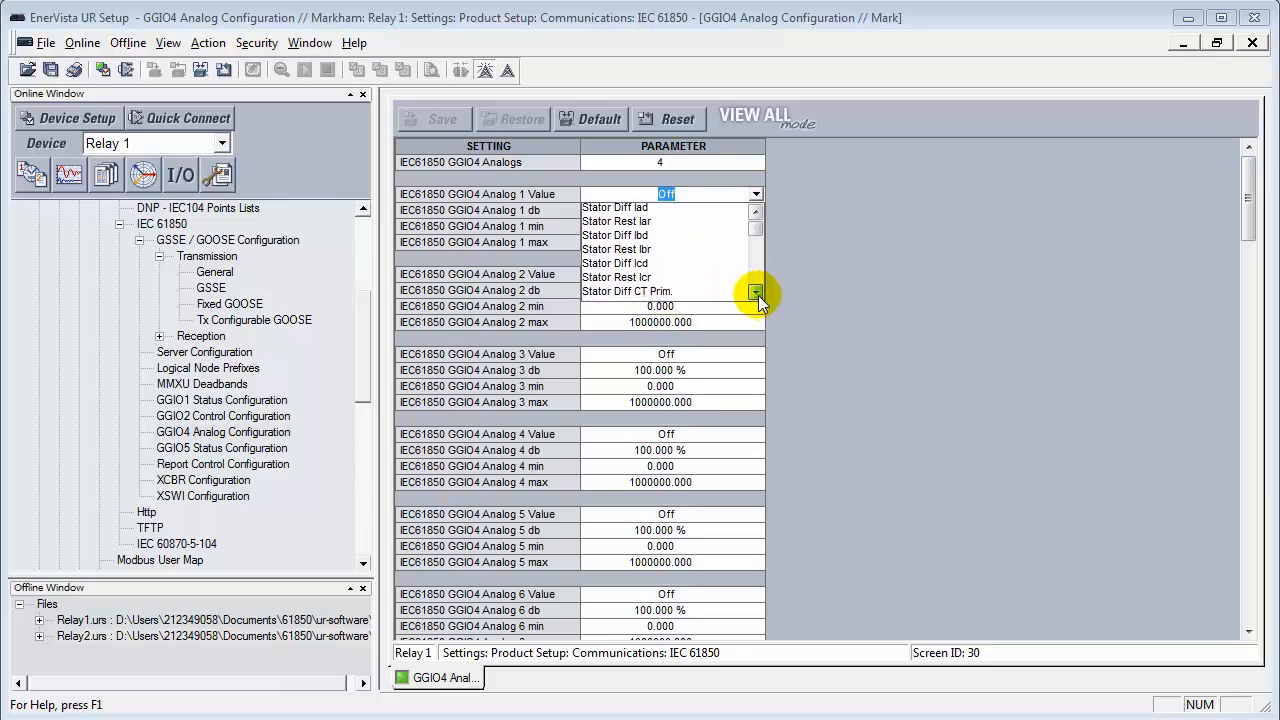
{"action": "left_click", "coordinate": [759, 295]}
{"action": "left_click", "coordinate": [758, 293]}
{"action": "left_click", "coordinate": [756, 273]}
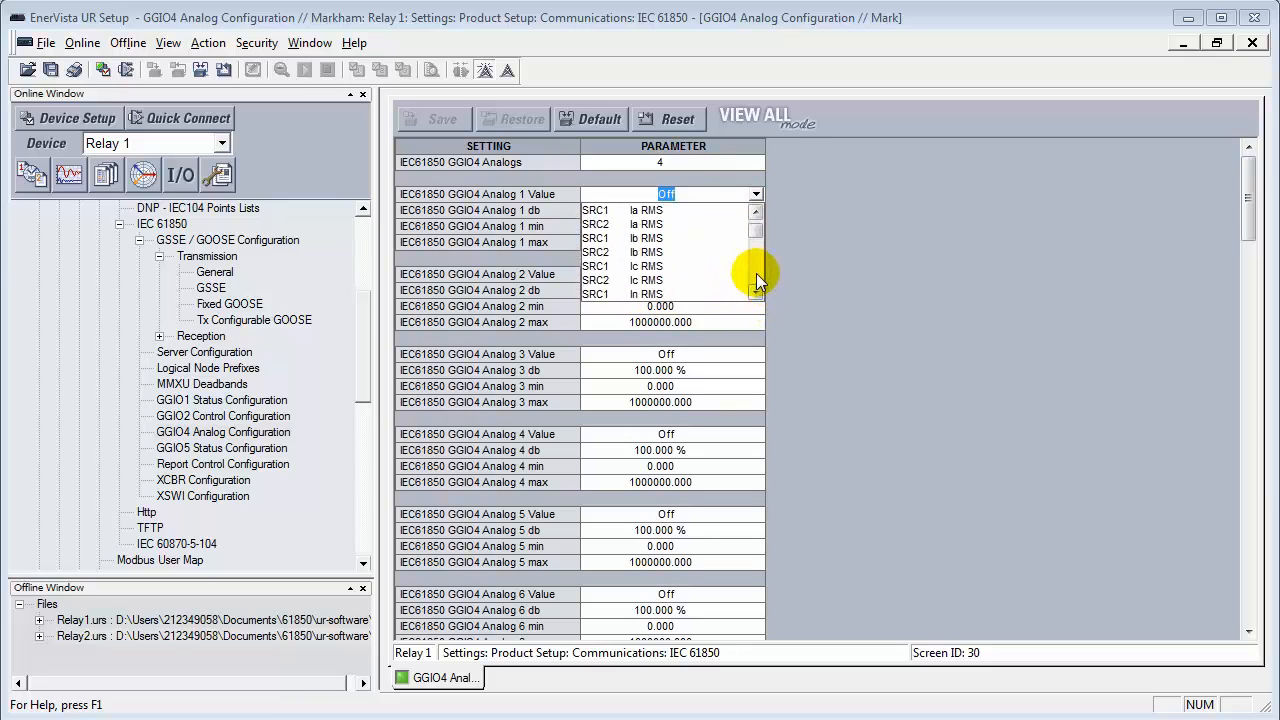
{"action": "left_click", "coordinate": [646, 211]}
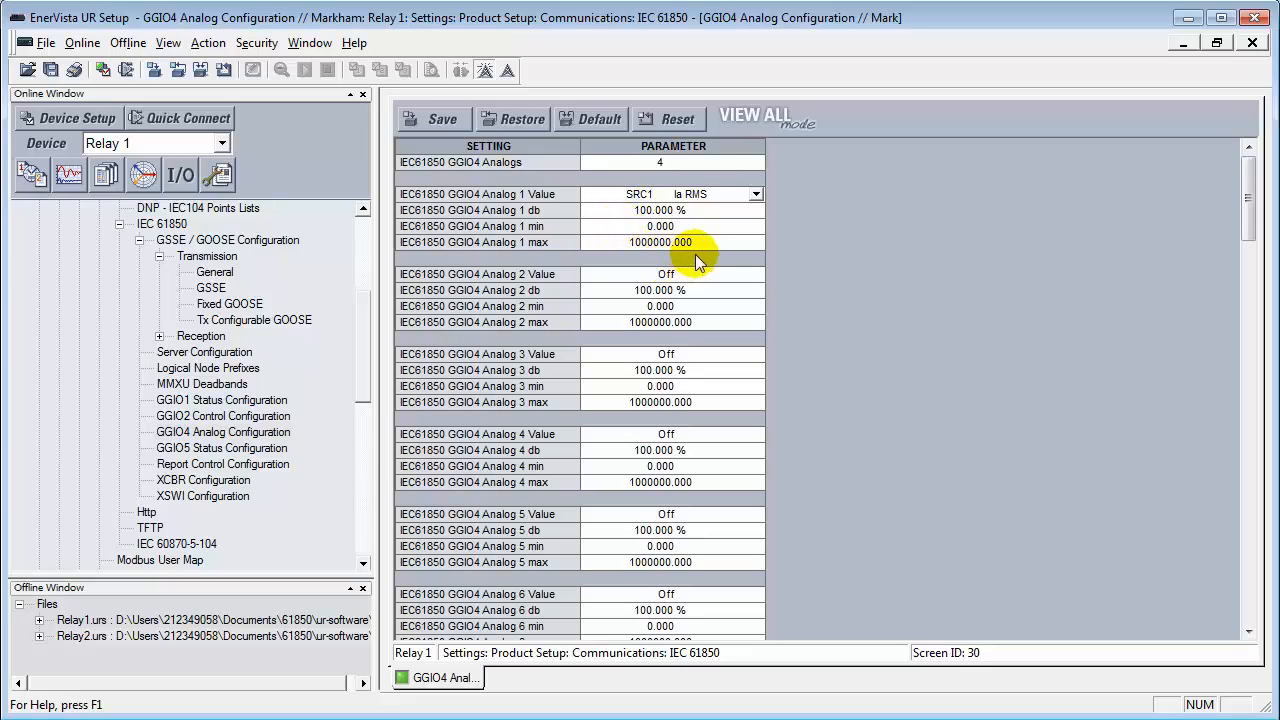
Set the GGIO4 Analog 1 deadband to 0.001 % and its maximum to 1000
{"action": "left_click", "coordinate": [704, 212]}
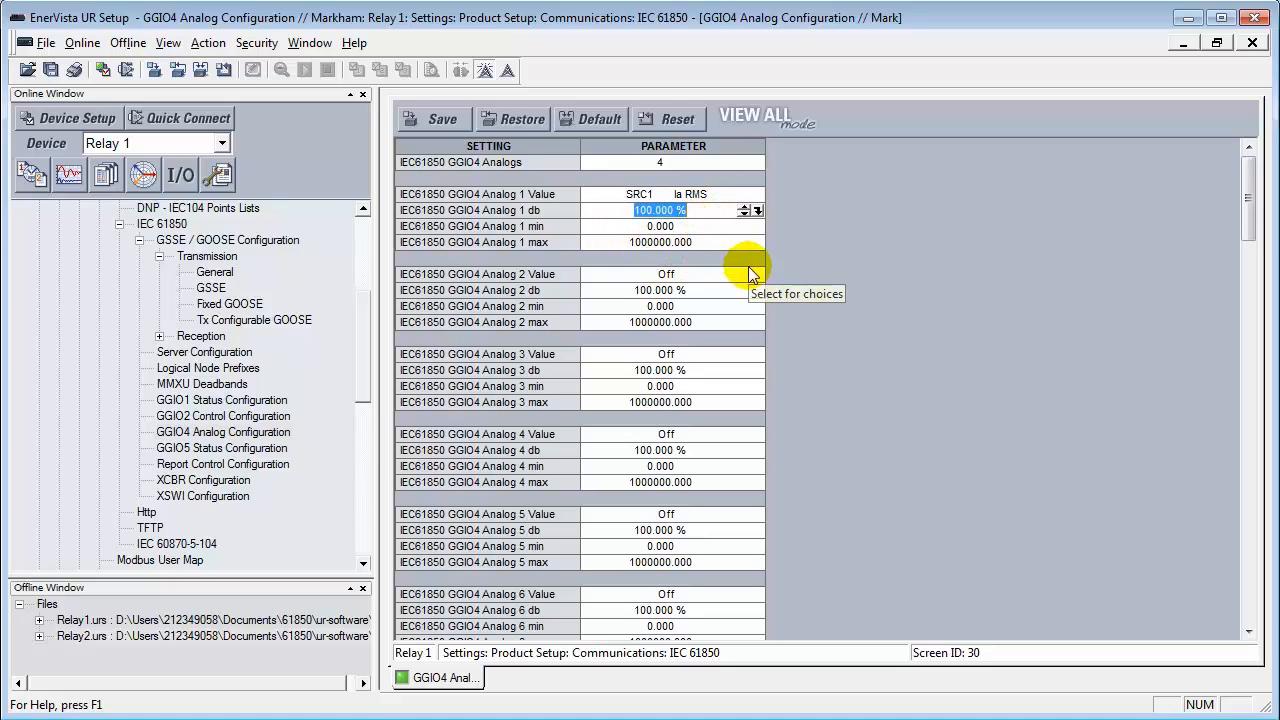
{"action": "key", "text": "BackSpace"}
{"action": "type", "text": ".001"}
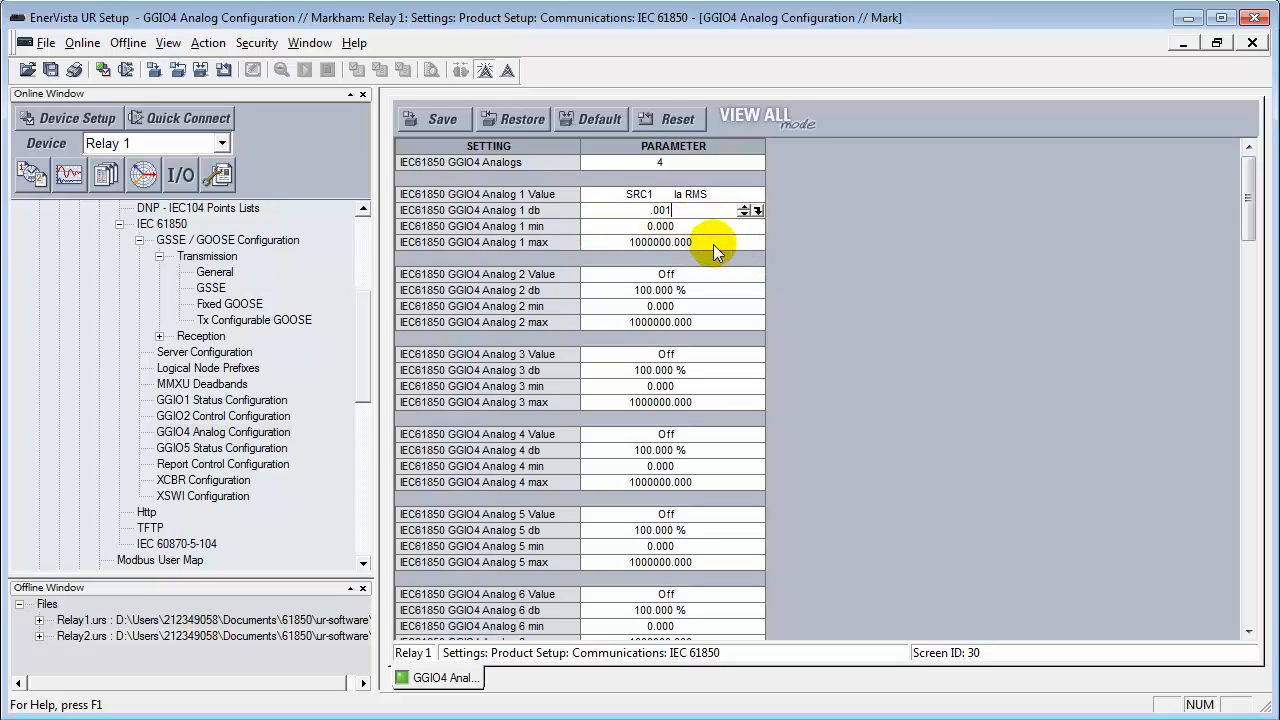
{"action": "left_click", "coordinate": [713, 244]}
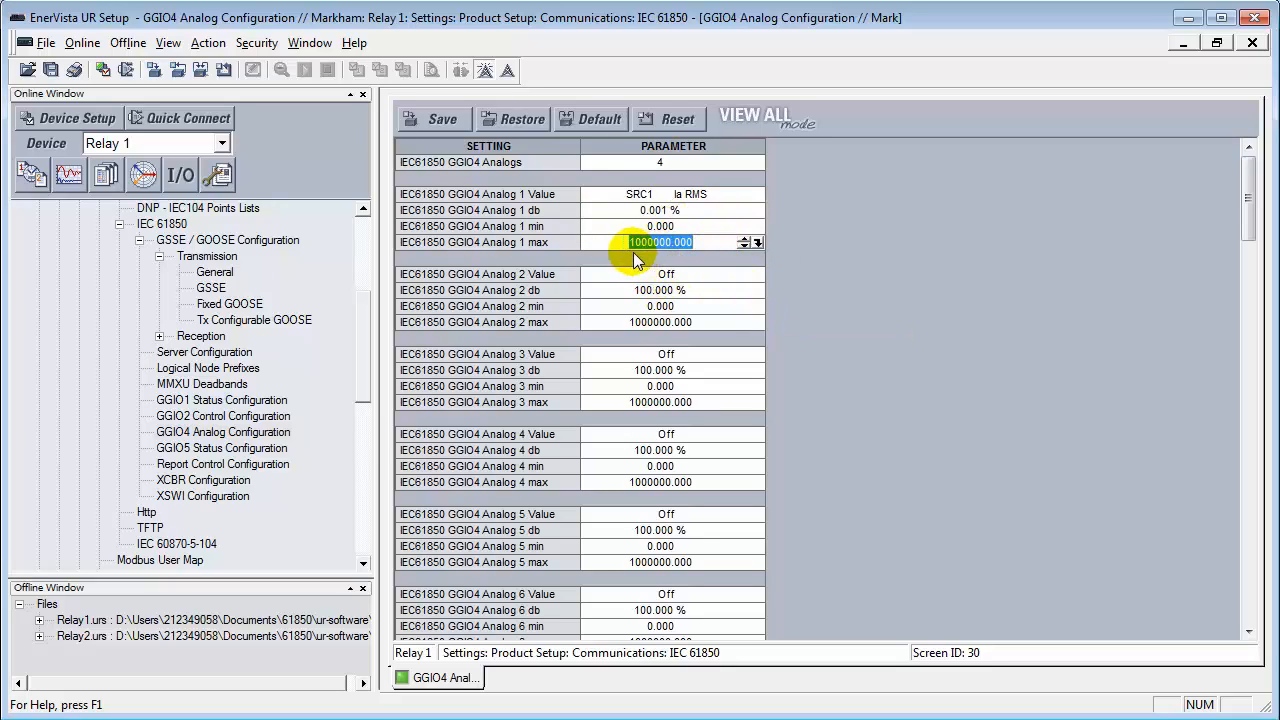
{"action": "type", "text": "10"}
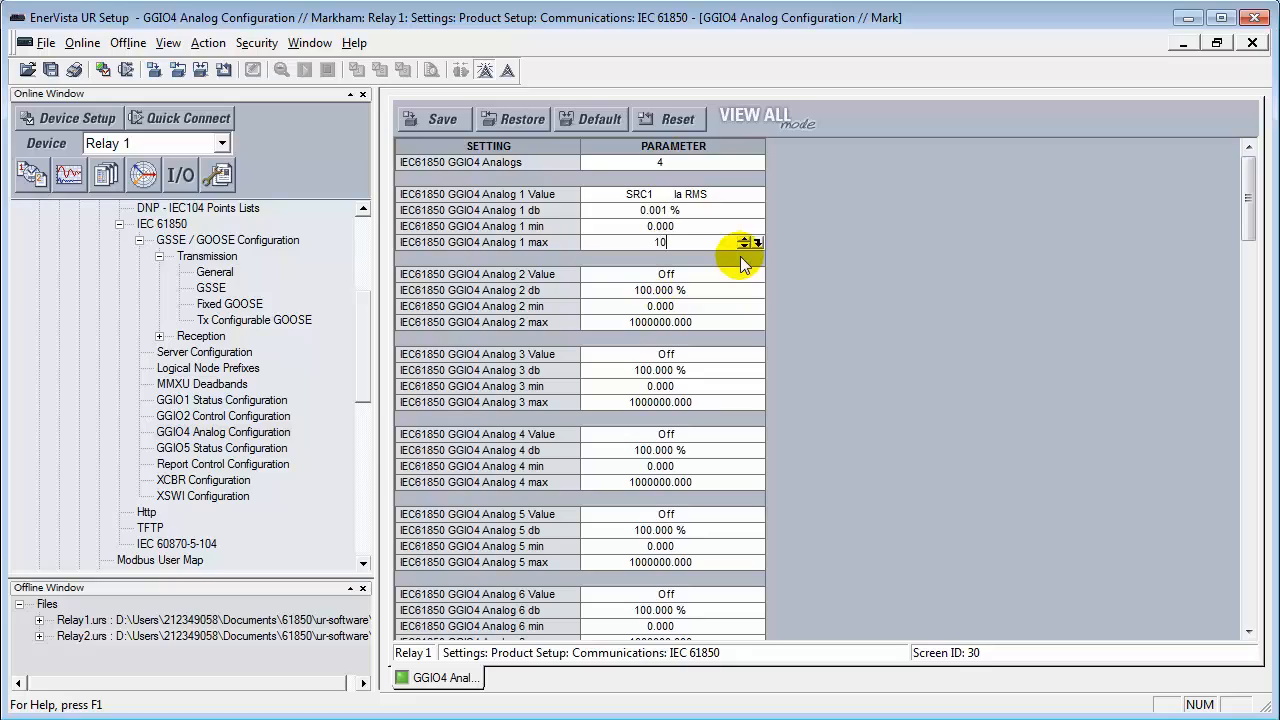
{"action": "type", "text": "00"}
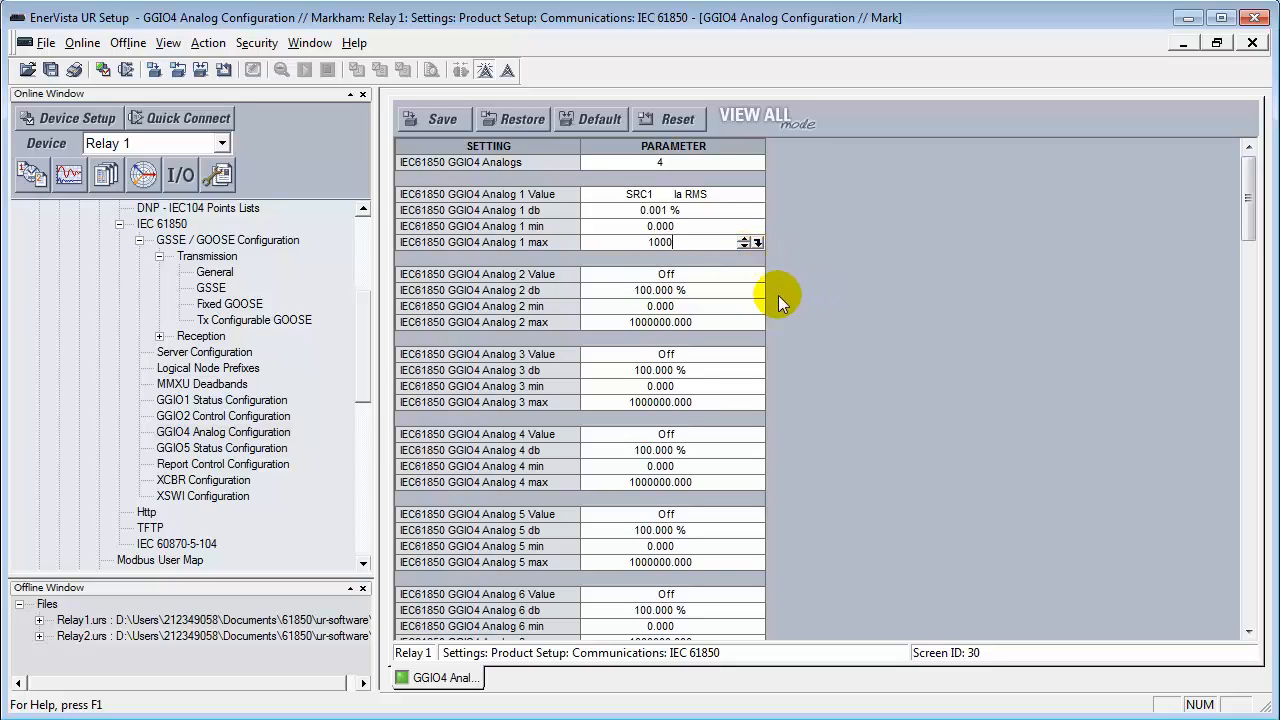
Set the GGIO4 Analog 2 Value to SRC1 Vag RMS
{"action": "left_click", "coordinate": [740, 274]}
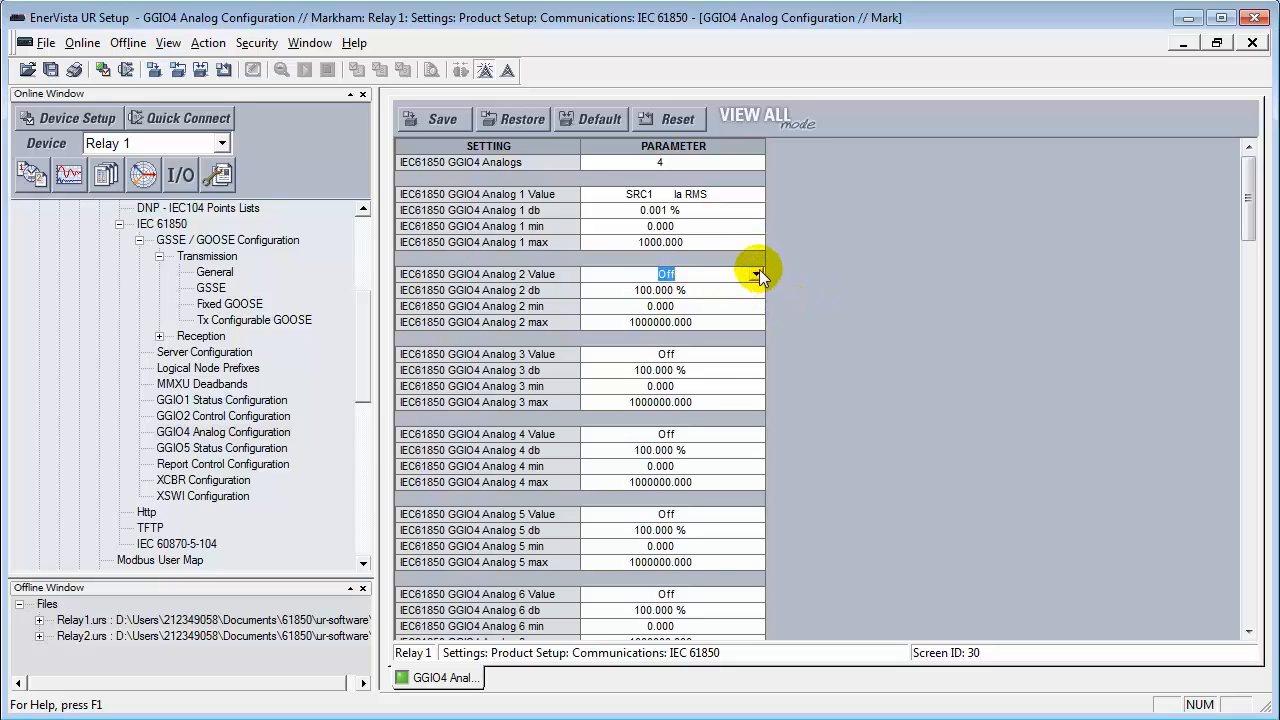
{"action": "left_click", "coordinate": [757, 274]}
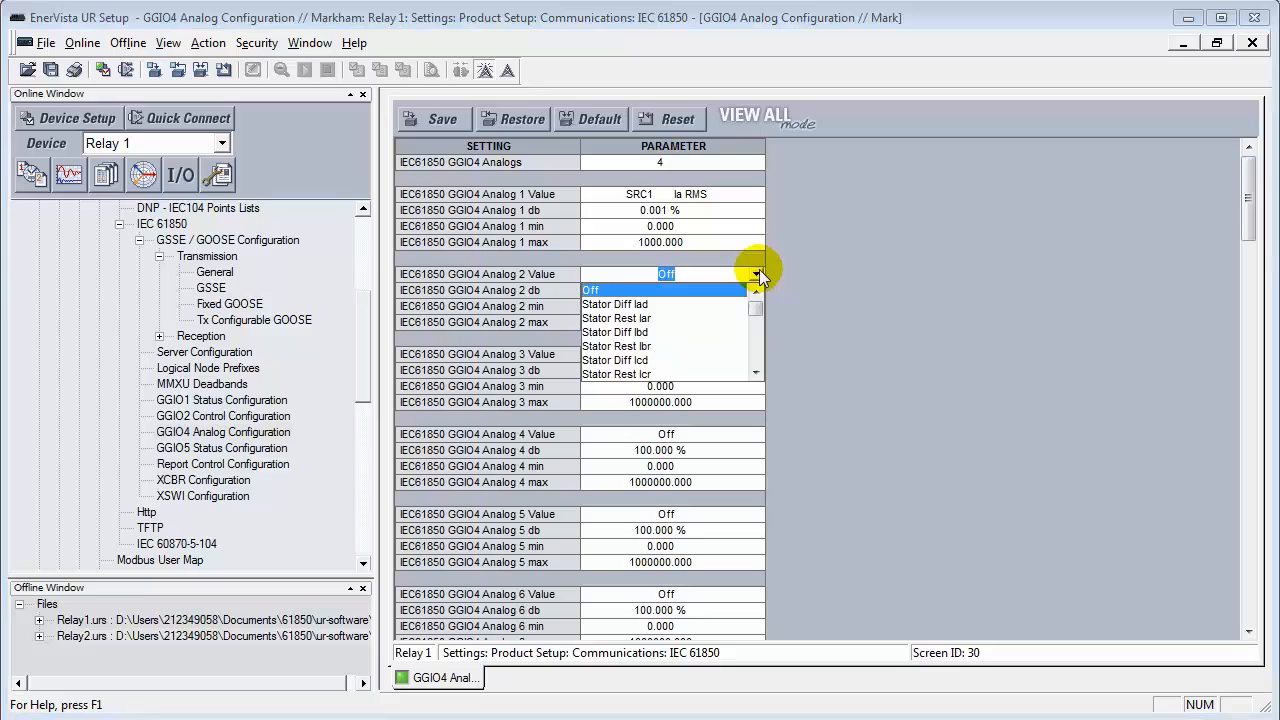
{"action": "left_click", "coordinate": [756, 346]}
{"action": "left_click", "coordinate": [758, 347]}
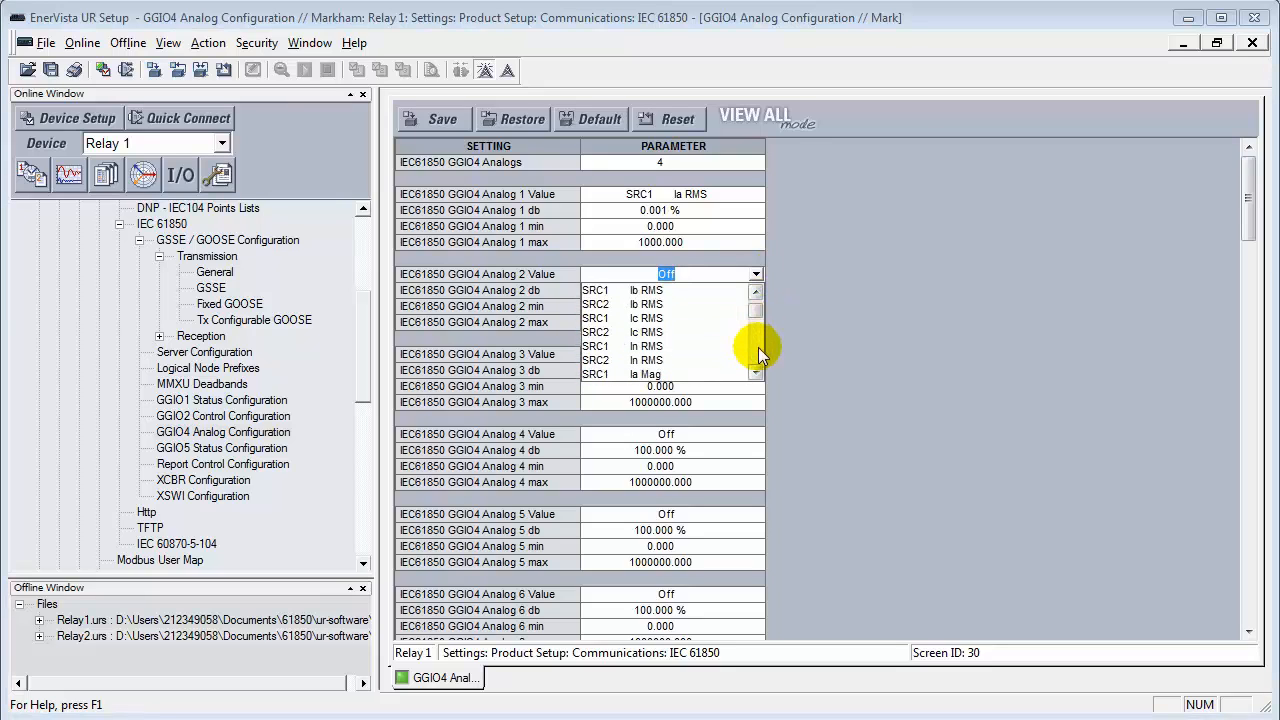
{"action": "left_click", "coordinate": [758, 347]}
{"action": "left_click", "coordinate": [758, 347]}
{"action": "left_click", "coordinate": [758, 347]}
{"action": "left_click", "coordinate": [758, 347]}
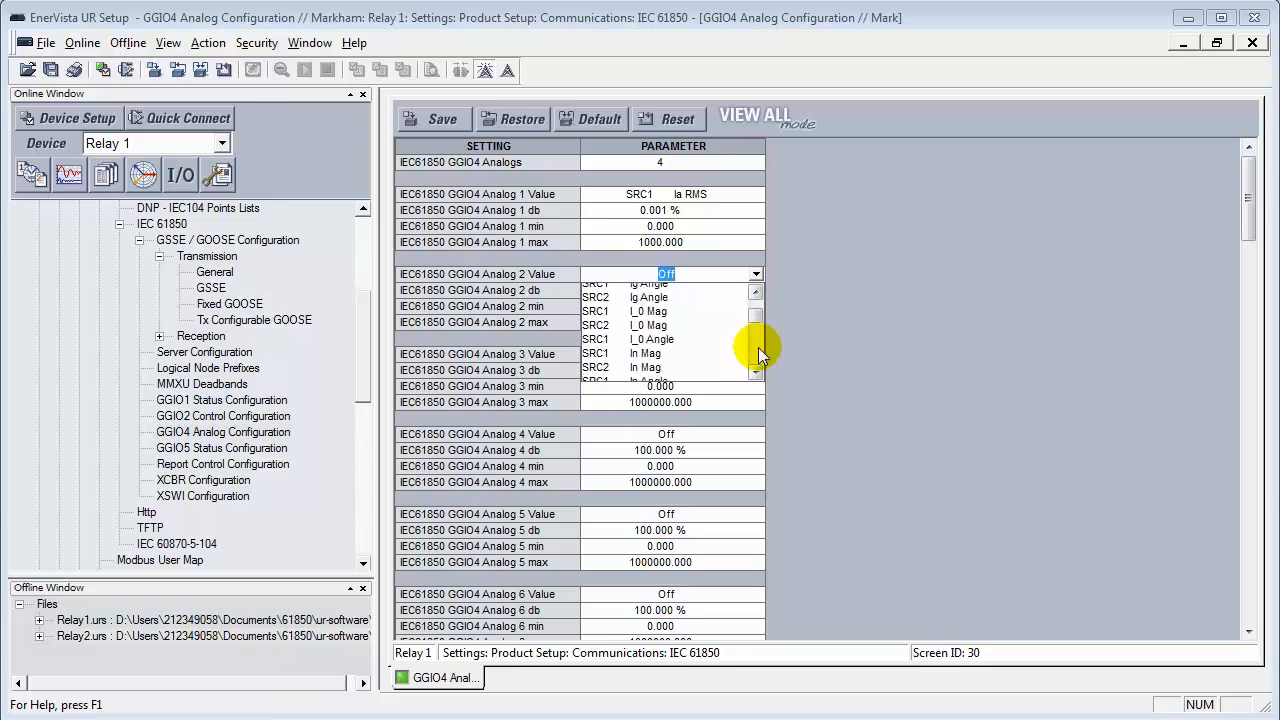
{"action": "left_click", "coordinate": [758, 347]}
{"action": "left_click", "coordinate": [758, 347]}
{"action": "left_click", "coordinate": [758, 348]}
{"action": "left_click", "coordinate": [758, 350]}
{"action": "left_click", "coordinate": [758, 350]}
{"action": "left_click", "coordinate": [758, 350]}
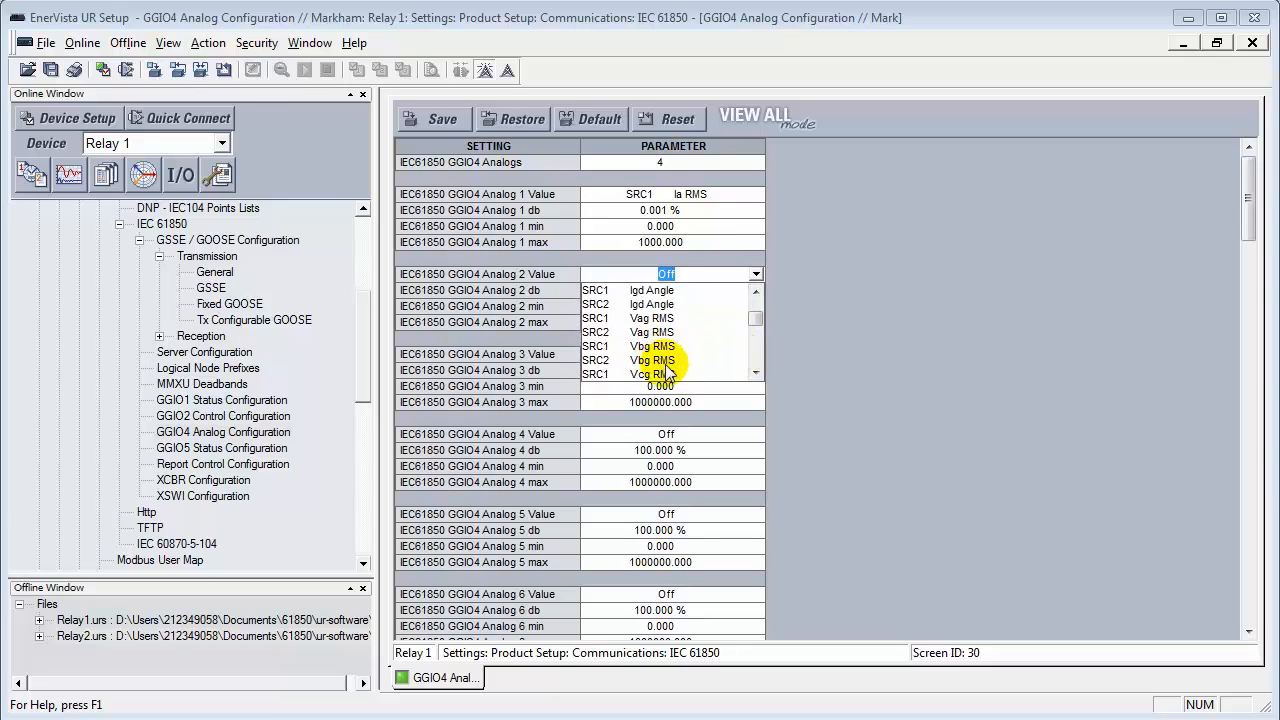
{"action": "left_click", "coordinate": [652, 320]}
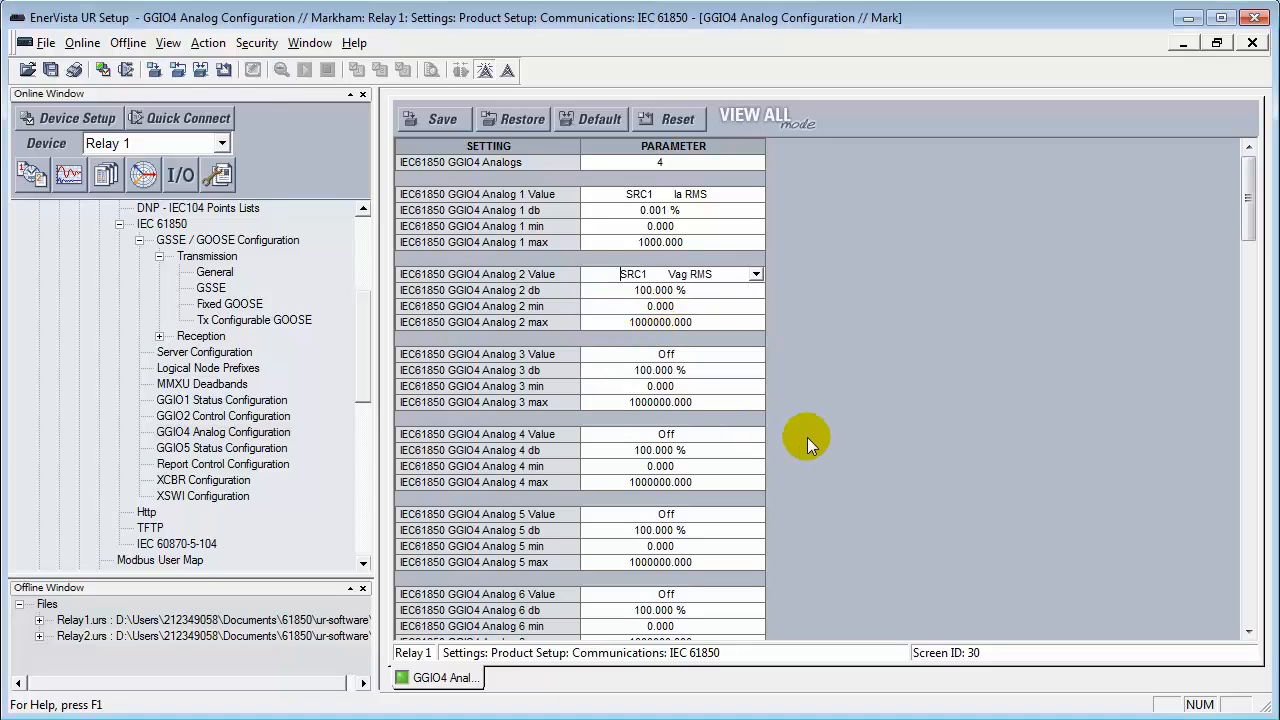
Set the GGIO4 Analog 2 deadband to 0.001 %, its minimum to 0.000 and its maximum to 1000
{"action": "left_click", "coordinate": [721, 291]}
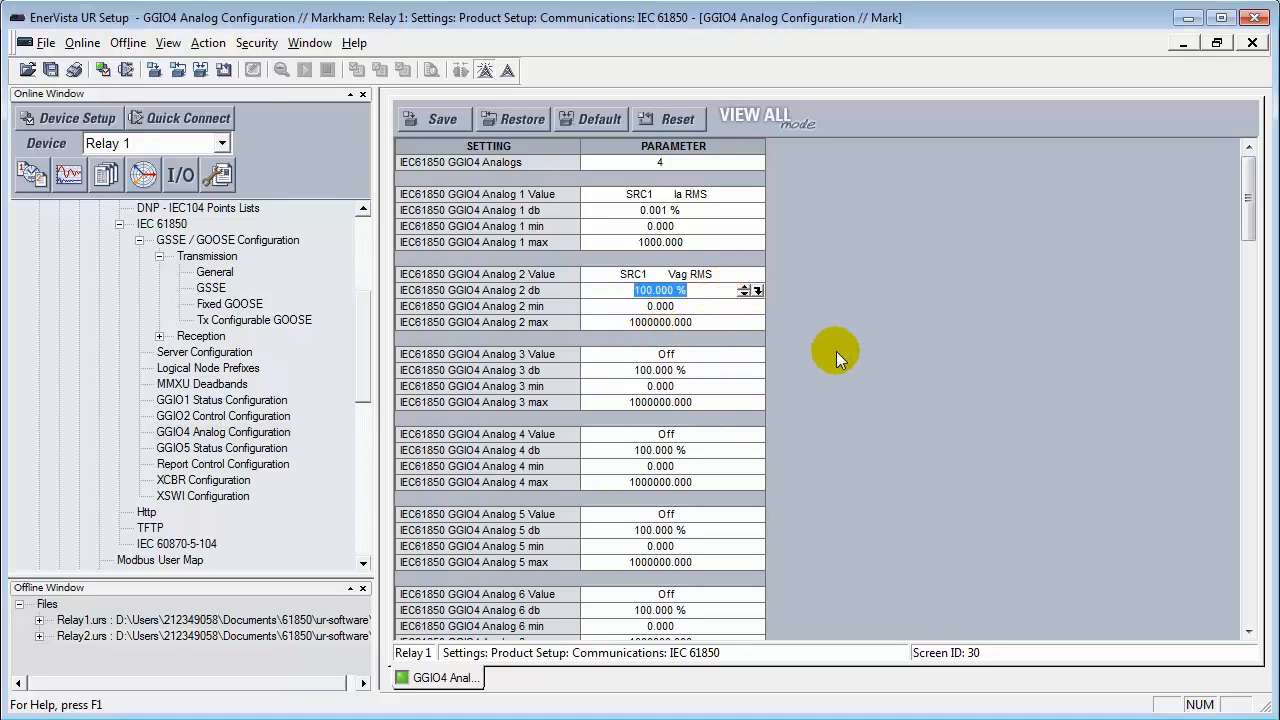
{"action": "type", "text": ".001"}
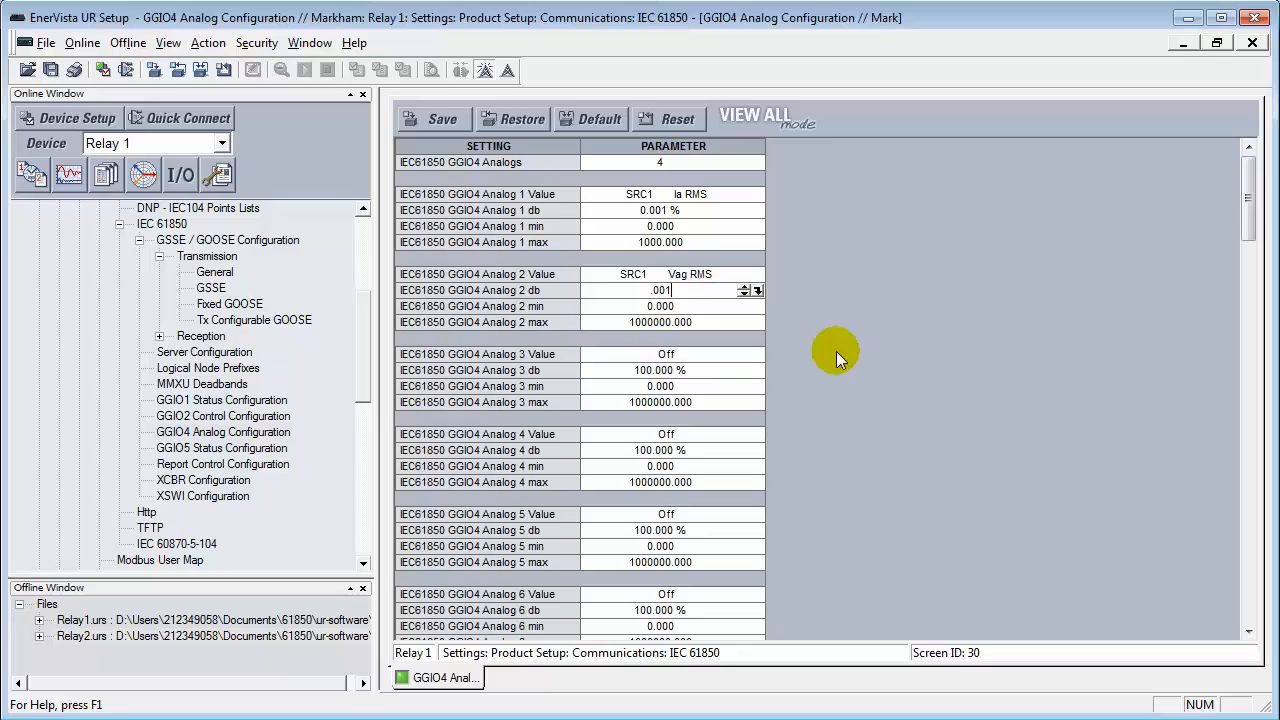
{"action": "left_click", "coordinate": [742, 322]}
{"action": "type", "text": "1000"}
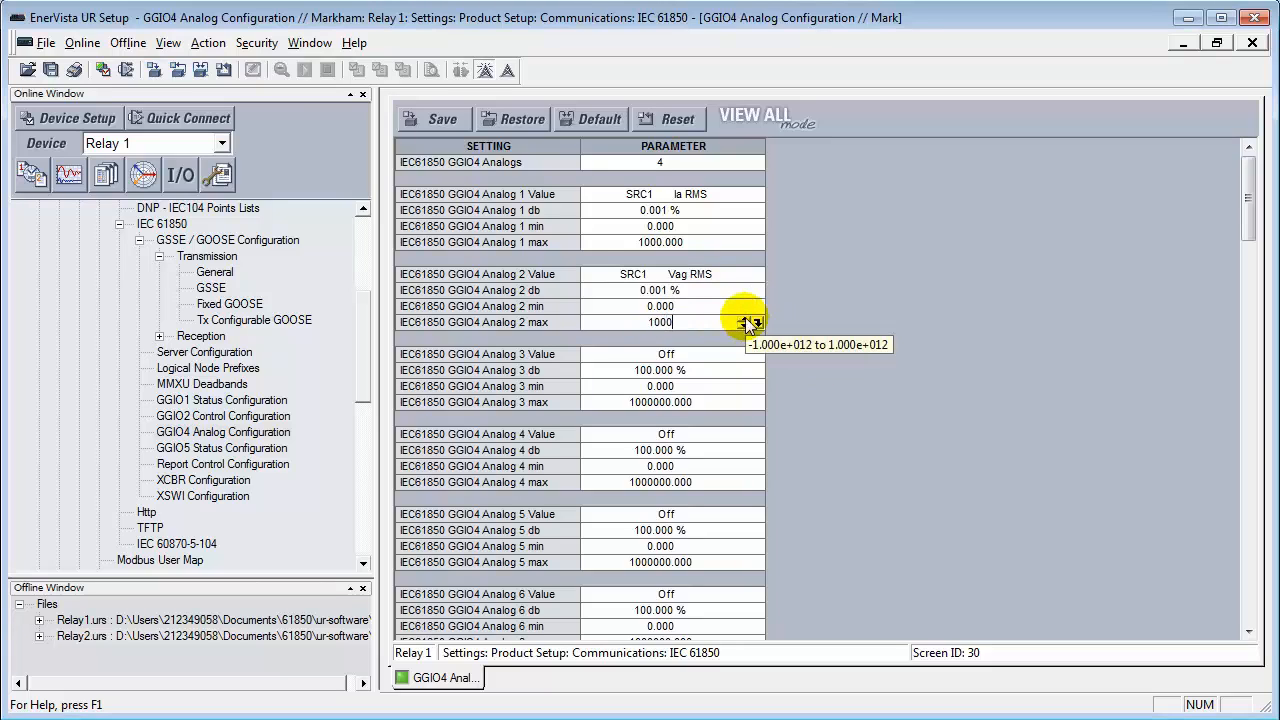
{"action": "left_click", "coordinate": [744, 308]}
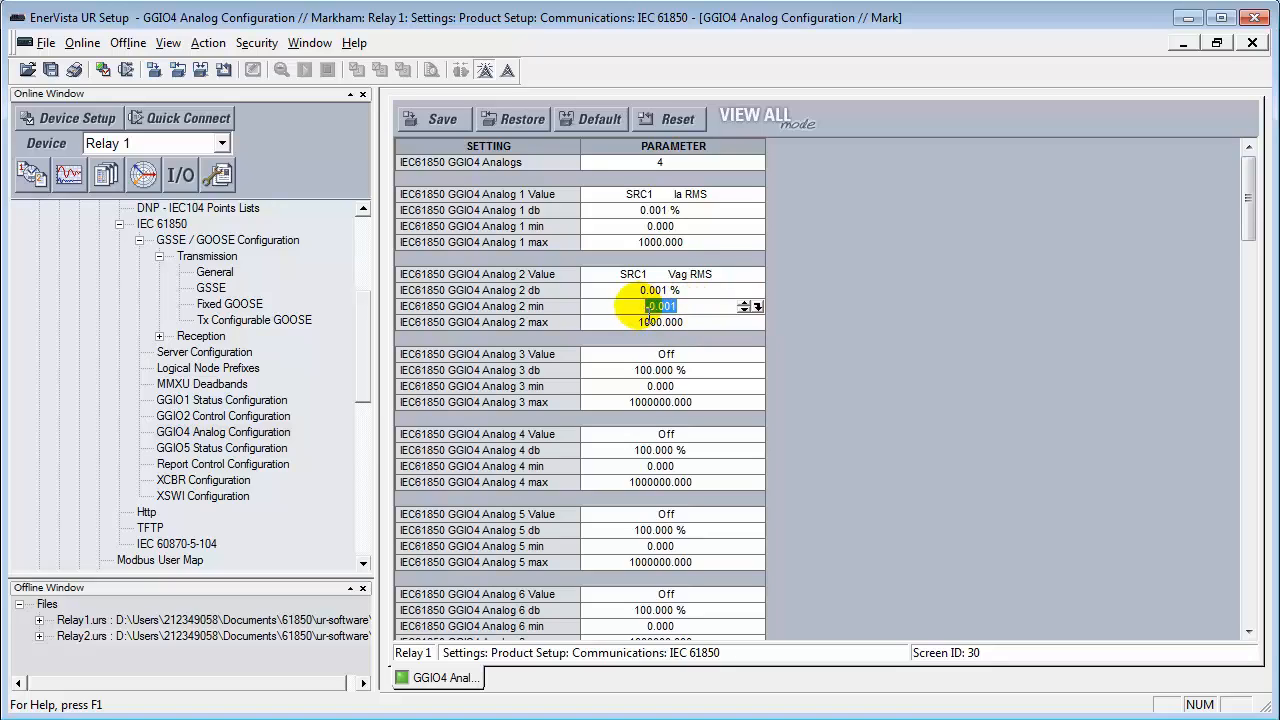
{"action": "type", "text": "0.000"}
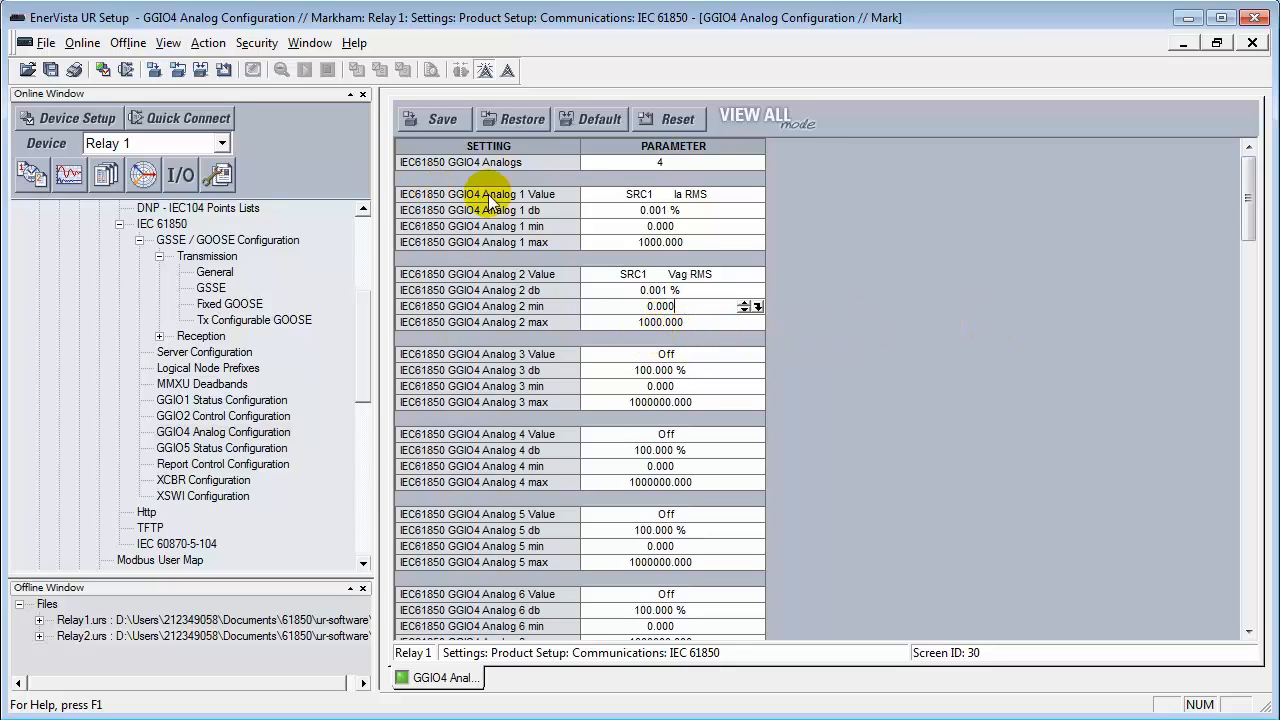
Save Relay 1's GGIO4 Analog Configuration settings and close their window
{"action": "left_click", "coordinate": [425, 118]}
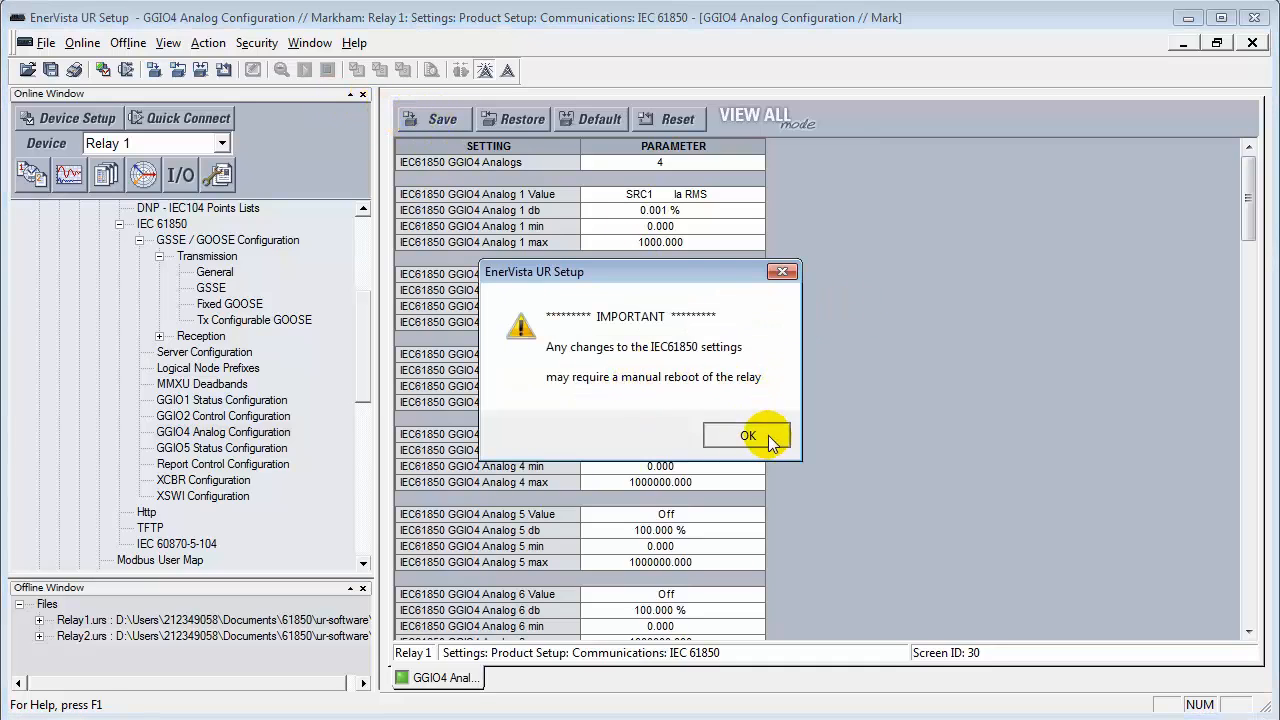
{"action": "left_click", "coordinate": [747, 434]}
{"action": "left_click", "coordinate": [681, 419]}
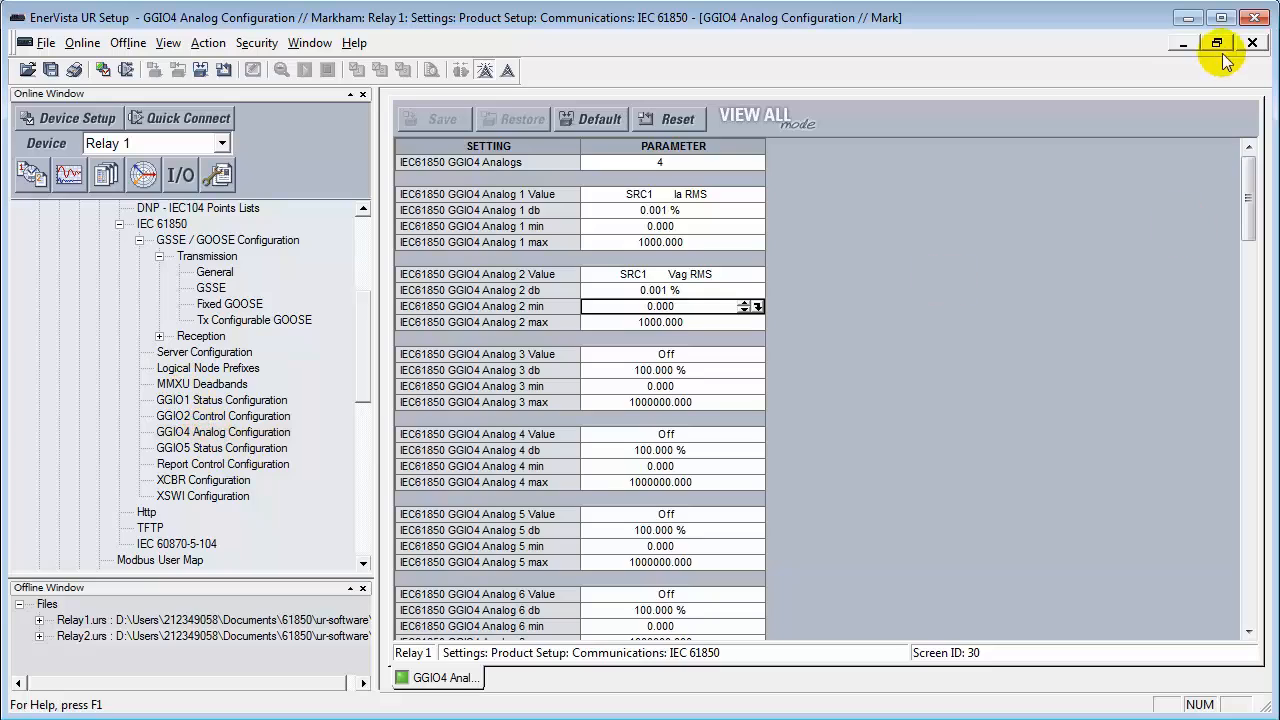
{"action": "left_click", "coordinate": [1252, 43]}
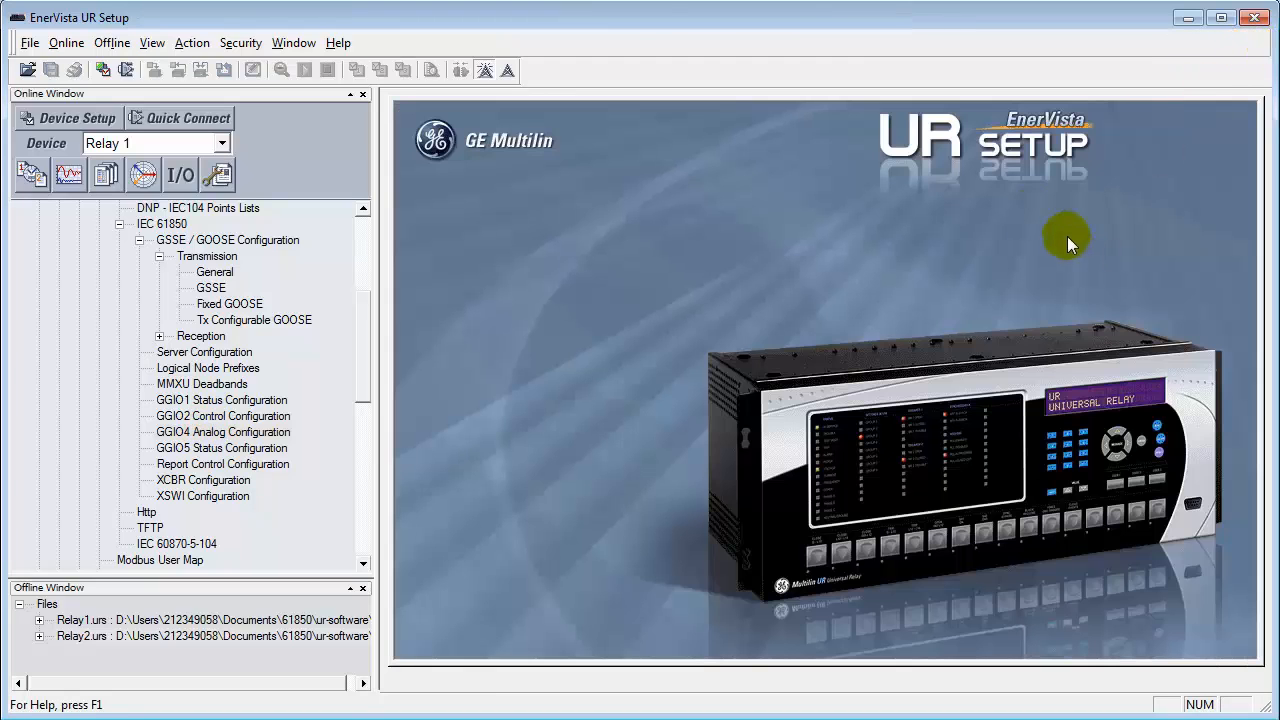
Open Relay 1's IEC 61850 Server Configuration and set the IEDName to Pump_A
{"action": "double_click", "coordinate": [196, 356]}
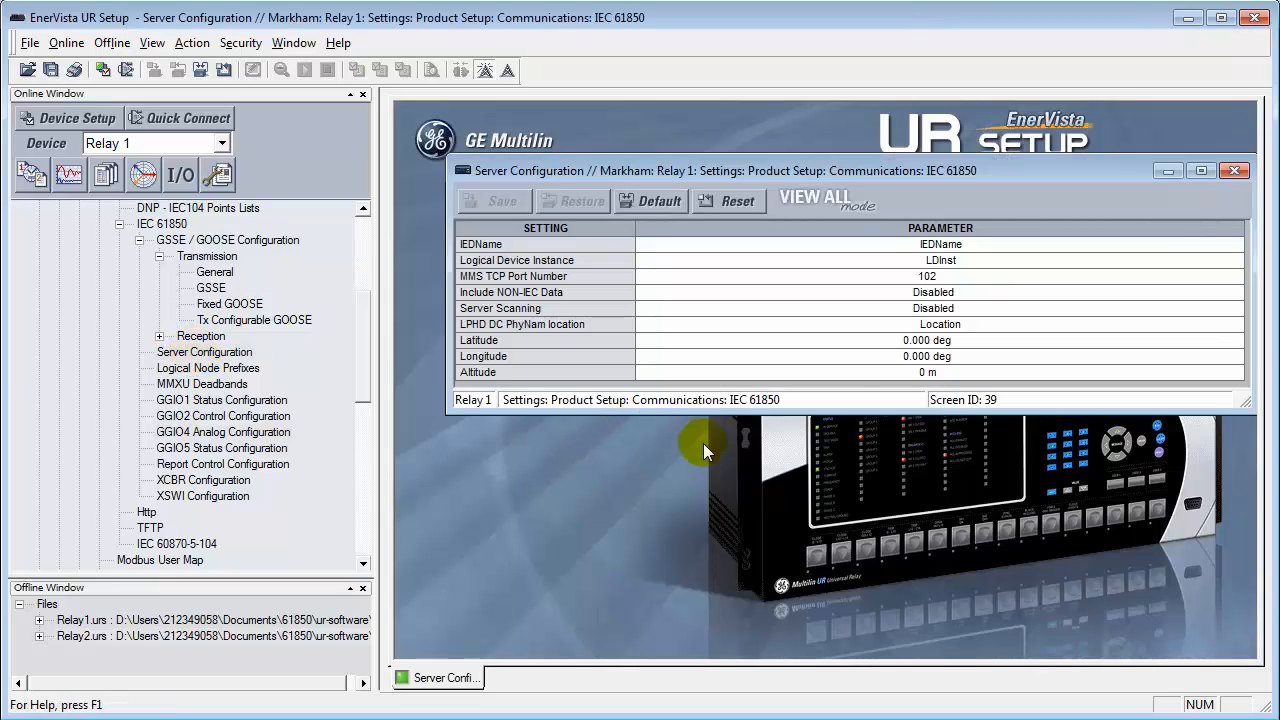
{"action": "left_click_drag", "start_coordinate": [854, 175], "coordinate": [806, 222]}
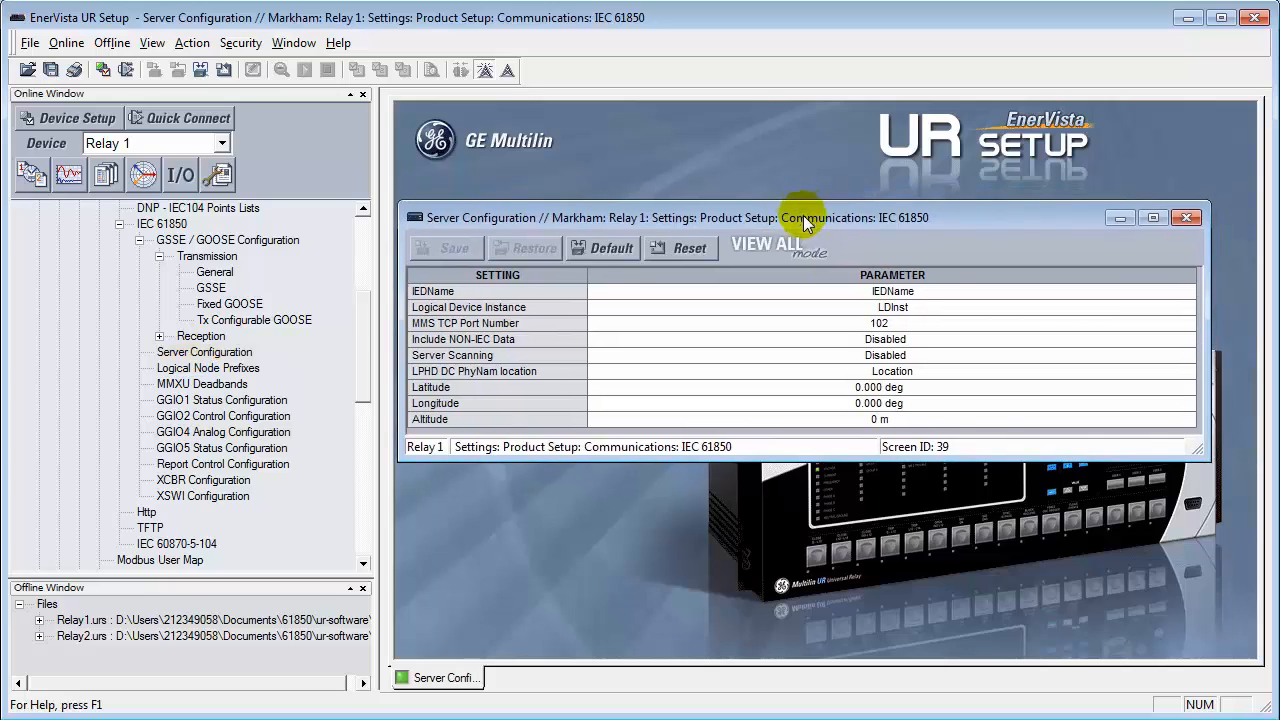
{"action": "left_click", "coordinate": [925, 292]}
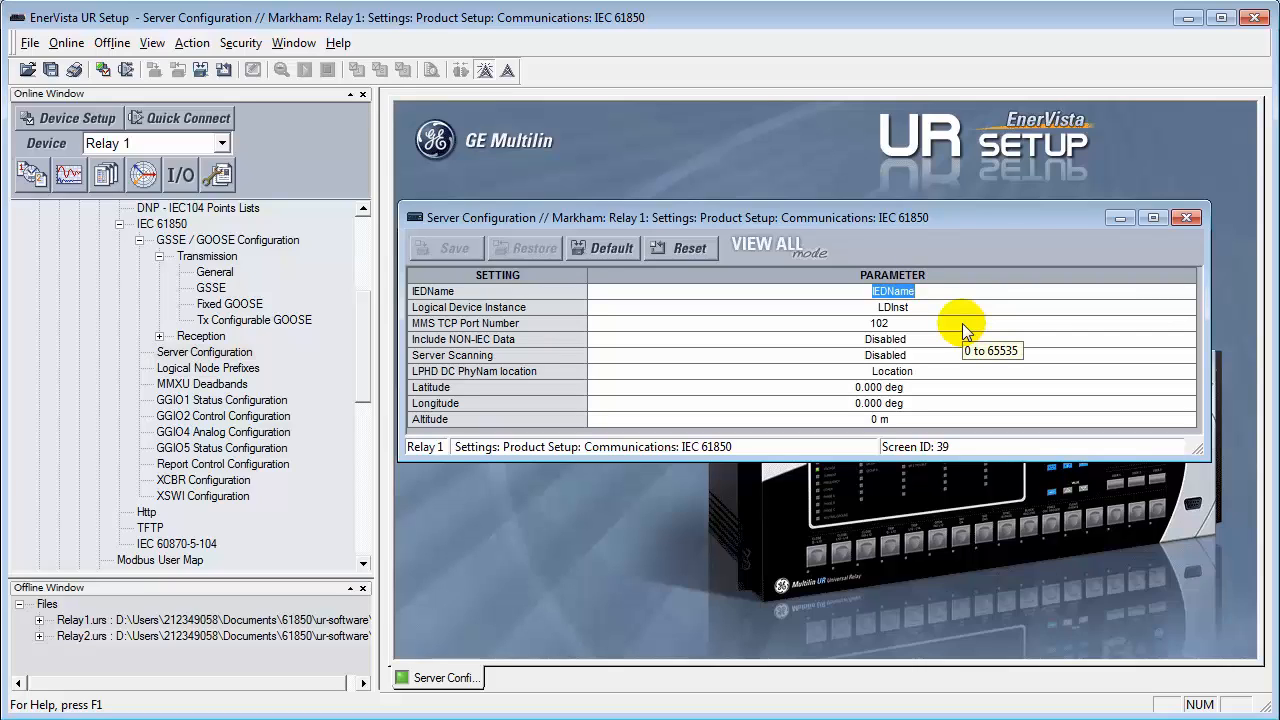
{"action": "type", "text": "Pump"}
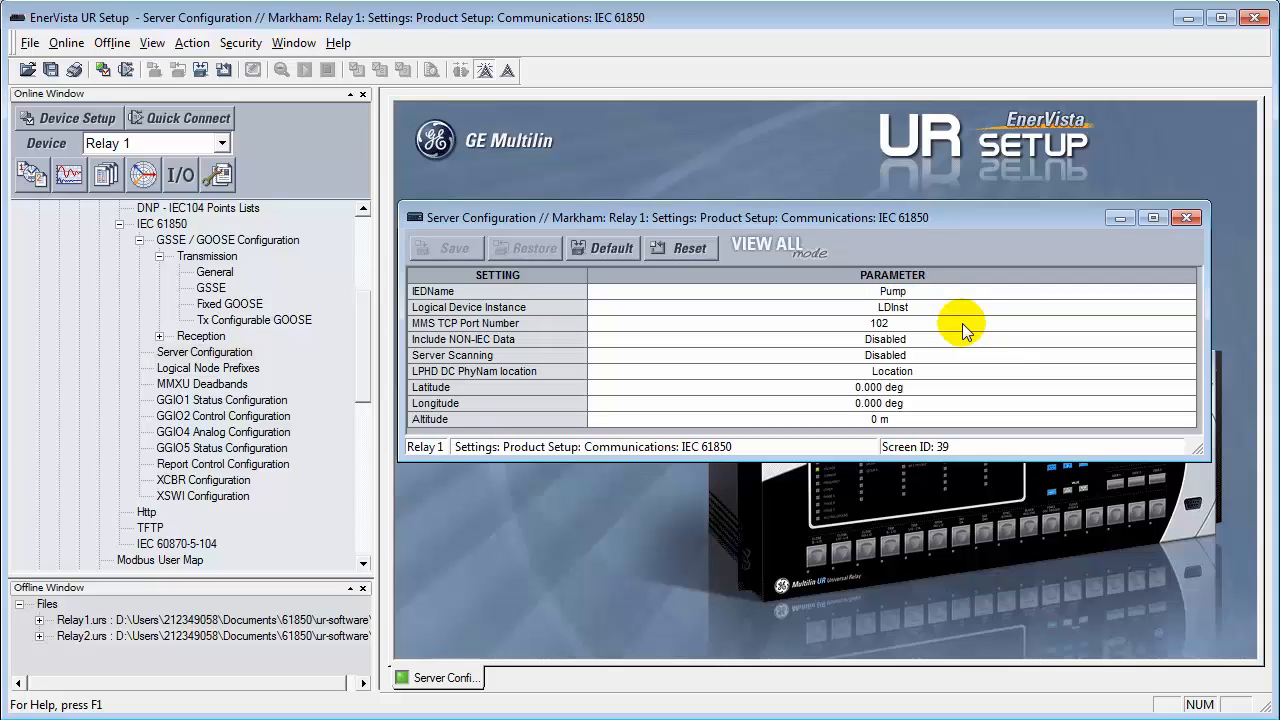
{"action": "type", "text": "_A"}
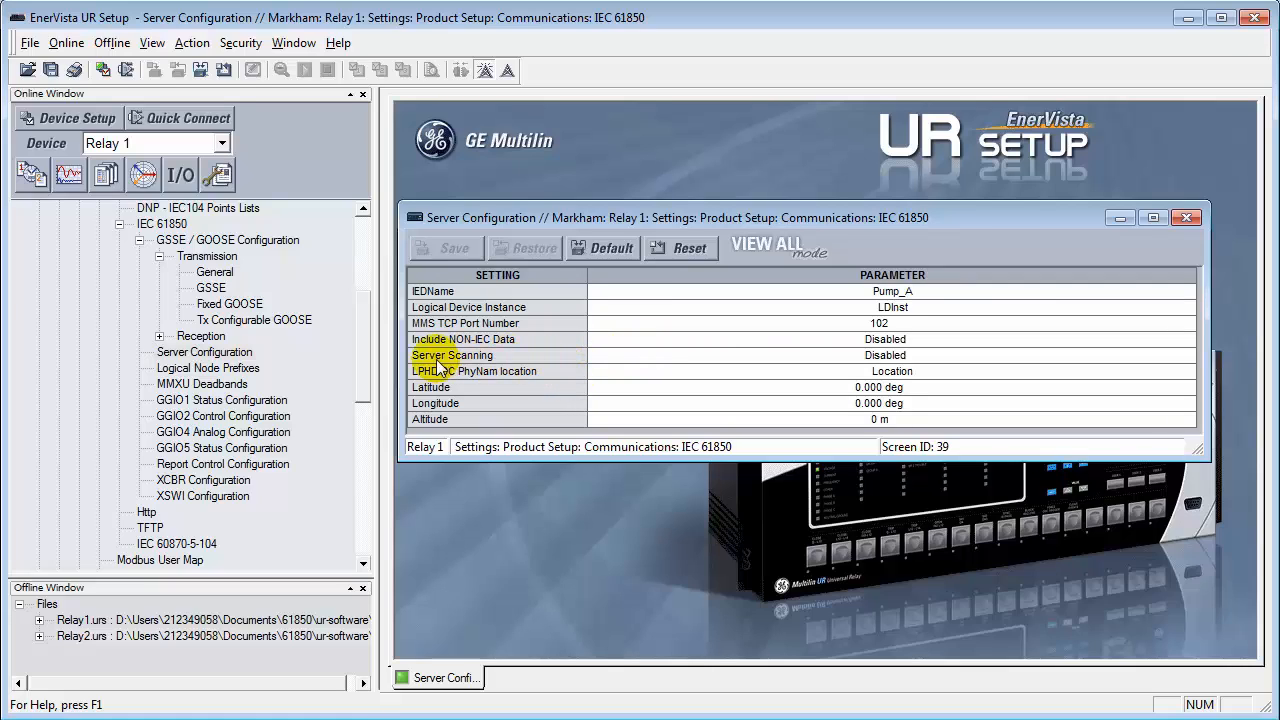
Set Server Scanning to Enabled in Relay 1's Server Configuration
{"action": "left_click", "coordinate": [927, 355]}
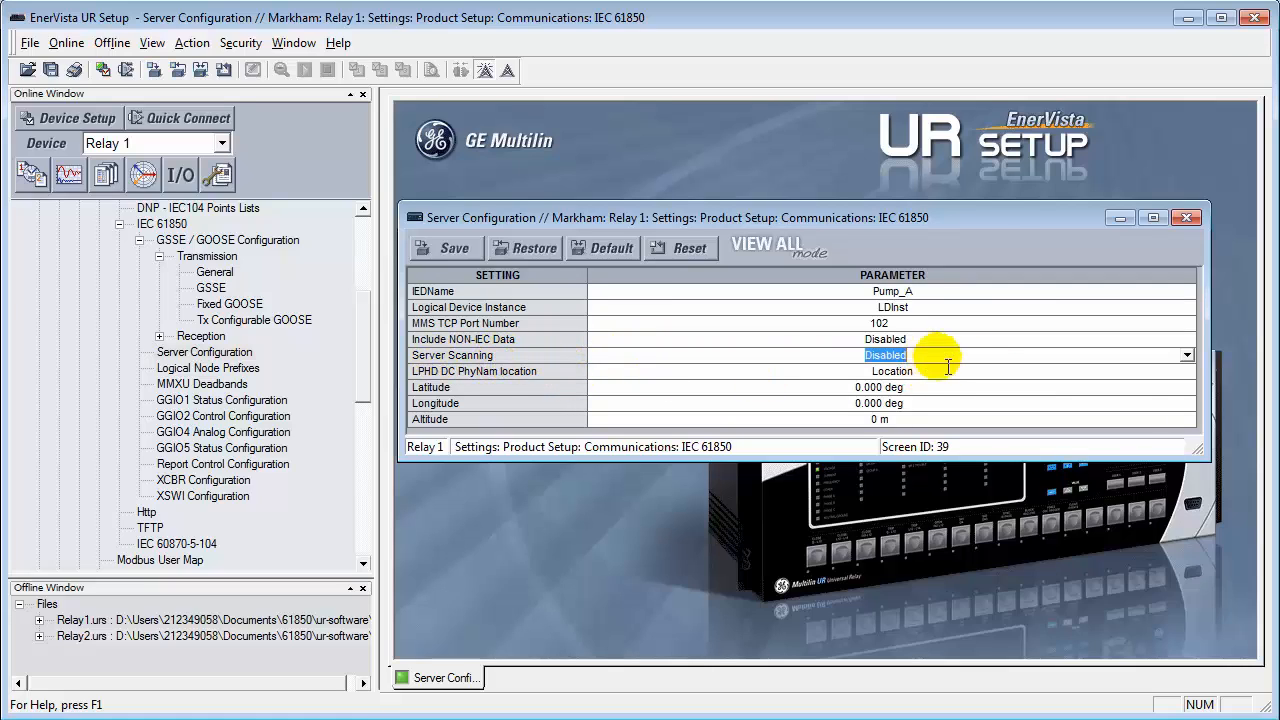
{"action": "left_click", "coordinate": [1187, 355]}
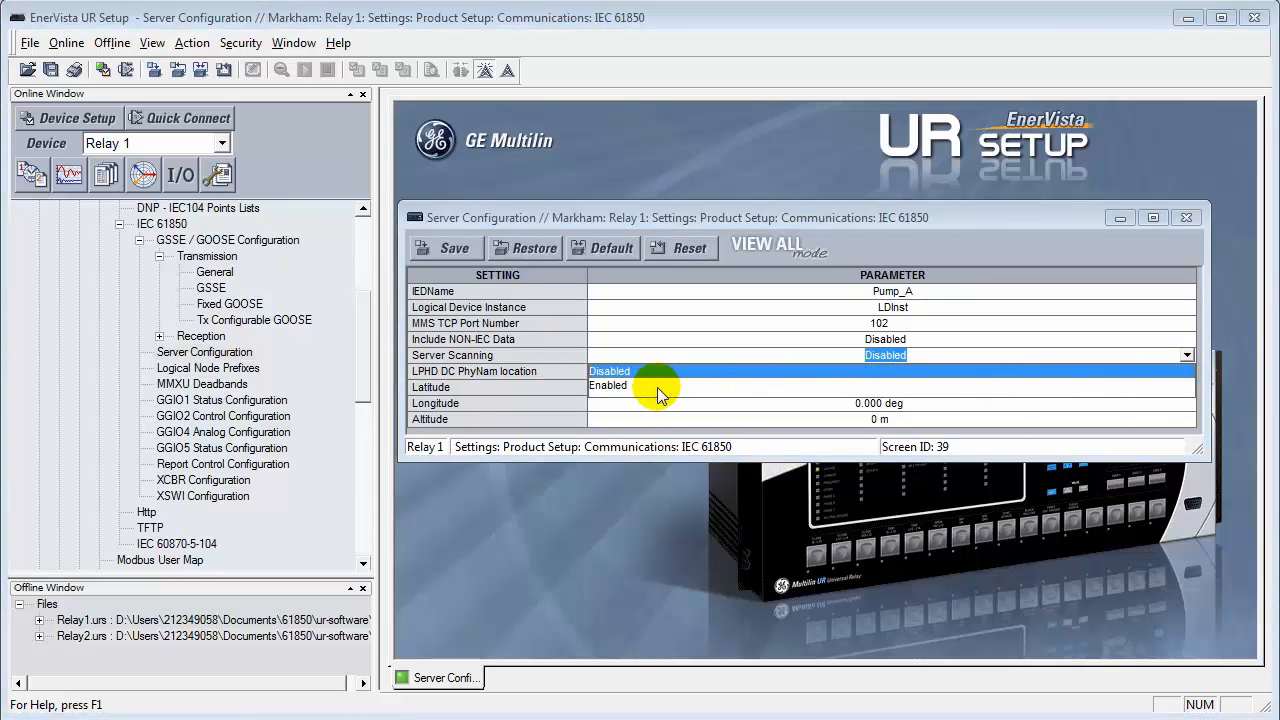
{"action": "left_click", "coordinate": [657, 387]}
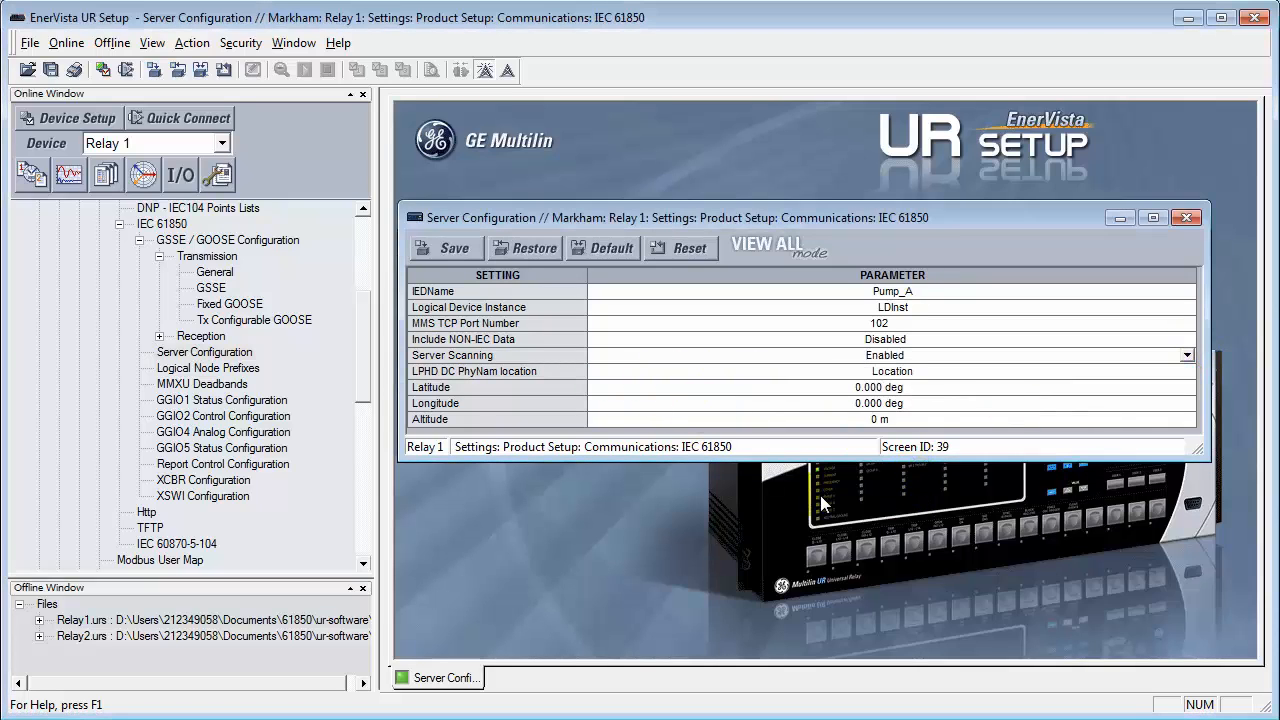
Save Relay 1's Server Configuration settings and close their window
{"action": "left_click", "coordinate": [440, 249]}
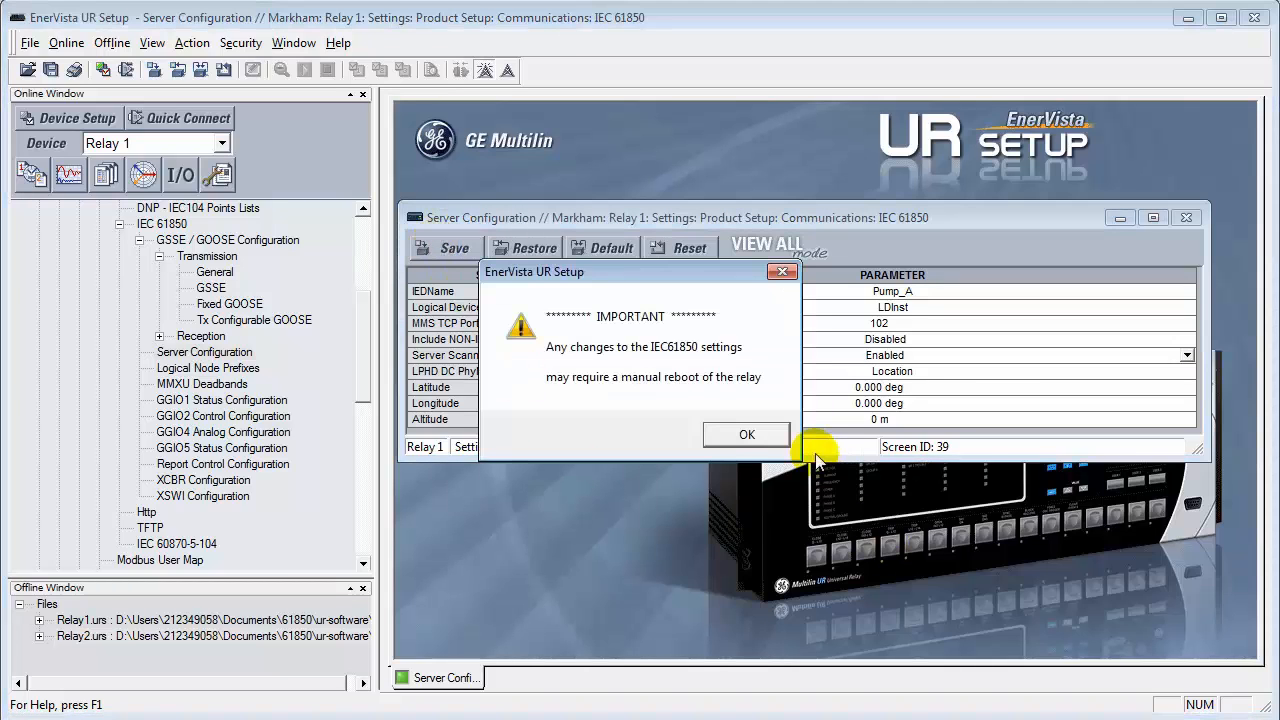
{"action": "left_click", "coordinate": [746, 434]}
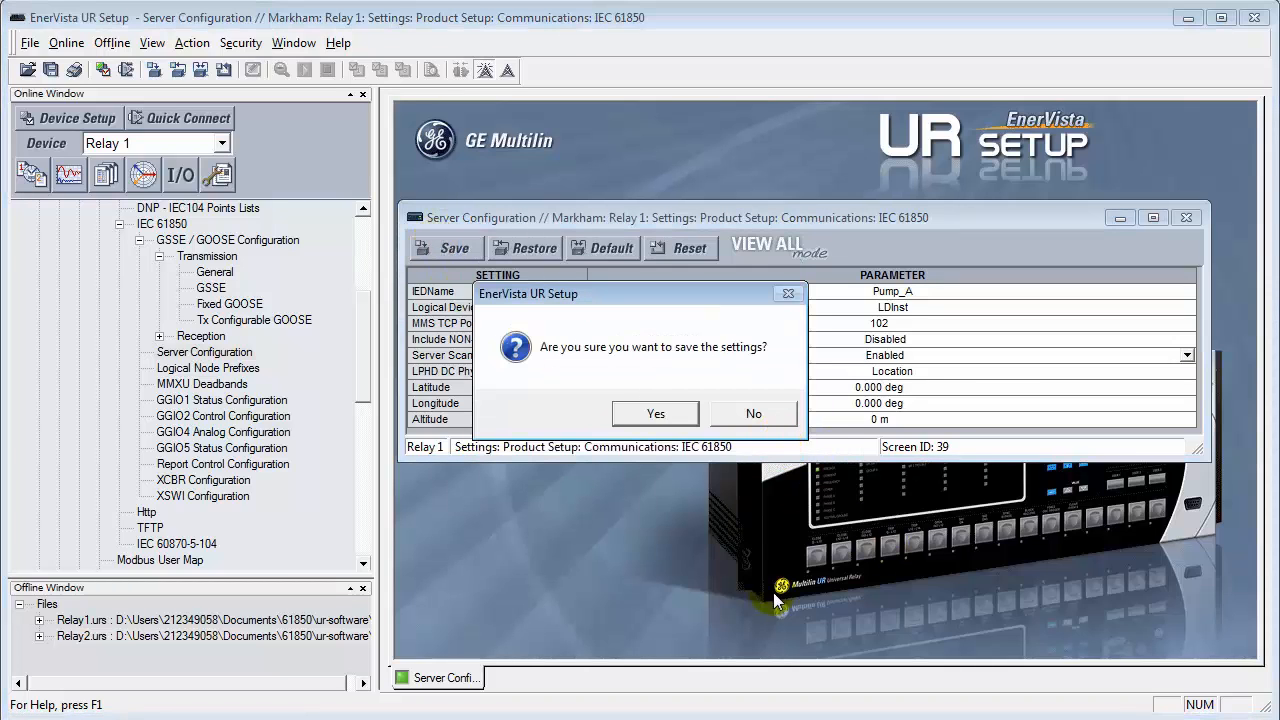
{"action": "left_click", "coordinate": [660, 416]}
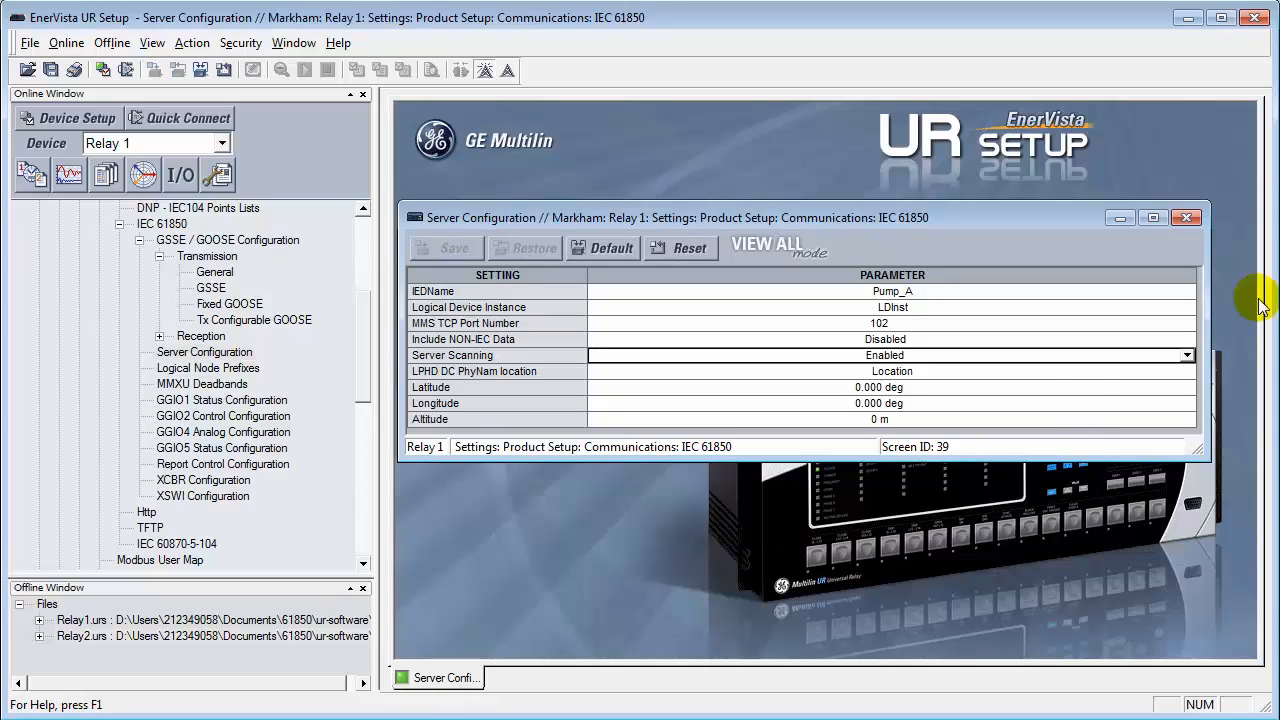
{"action": "left_click", "coordinate": [1187, 218]}
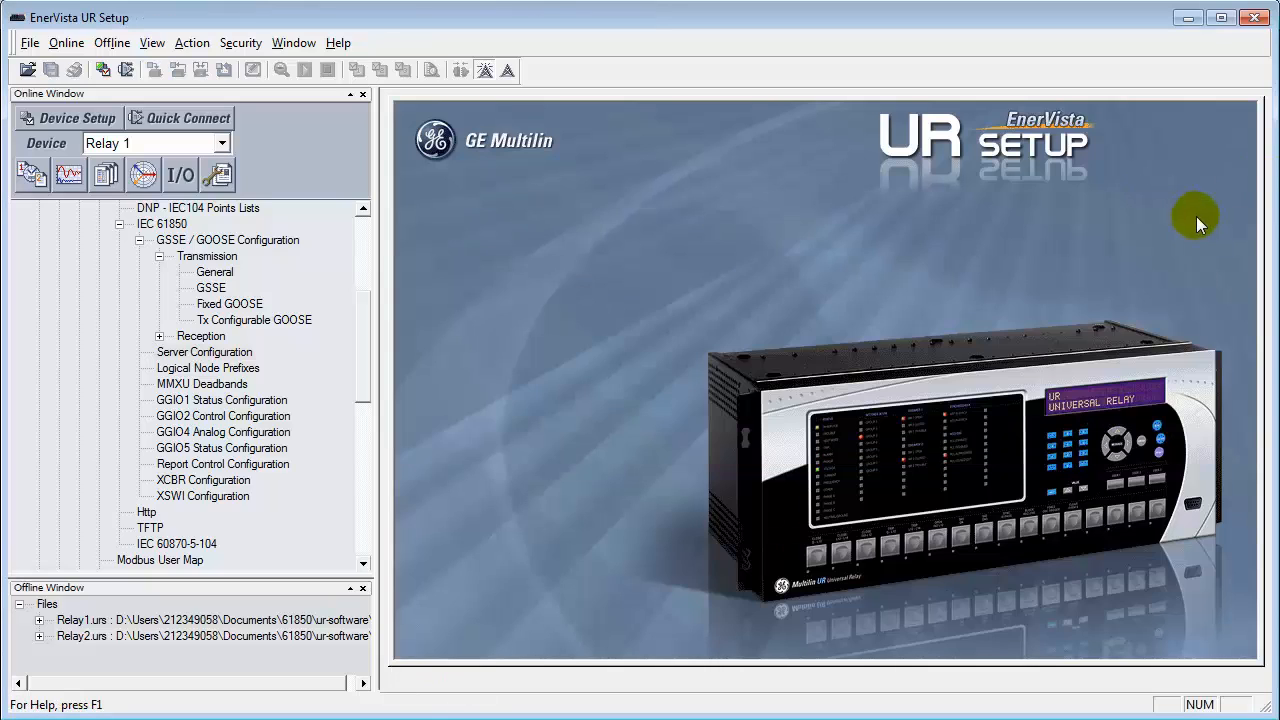
Open Relay 1's Tx Configurable GOOSE settings maximized and set the GOOSEOut 3 Function to Enabled
{"action": "scroll", "coordinate": [367, 385], "scroll_direction": "up", "scroll_amount": 1}
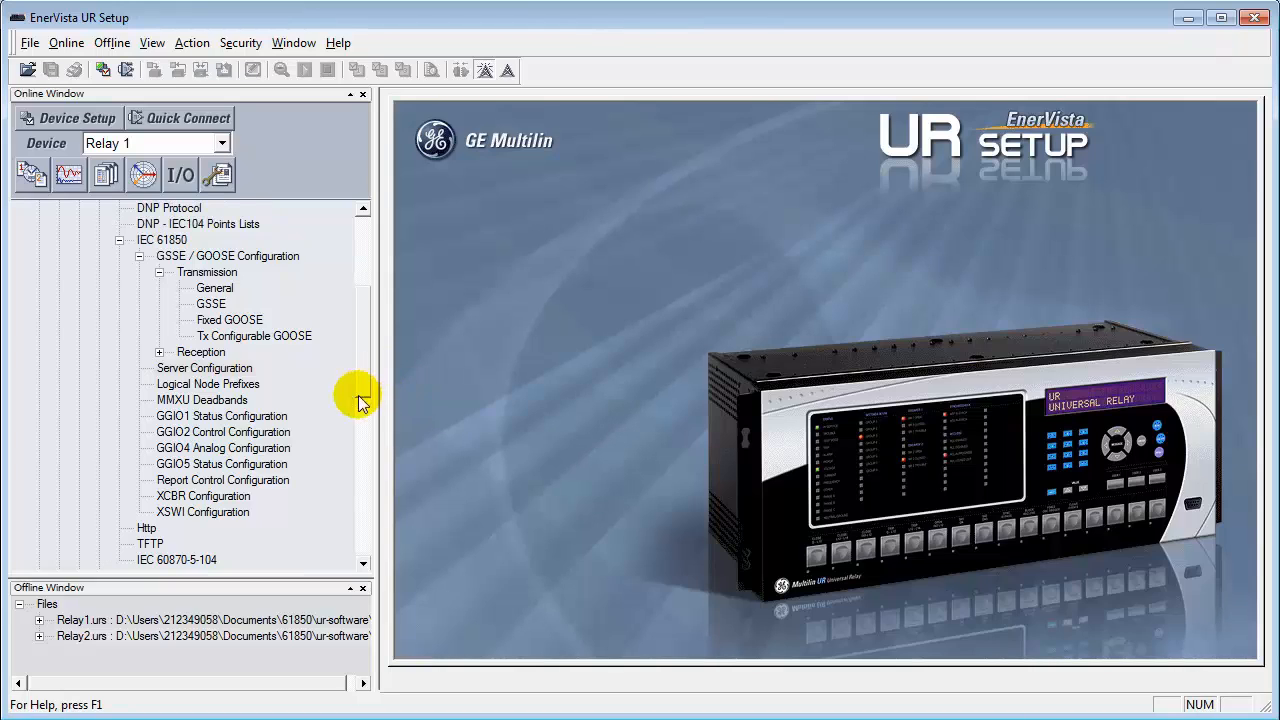
{"action": "double_click", "coordinate": [245, 336]}
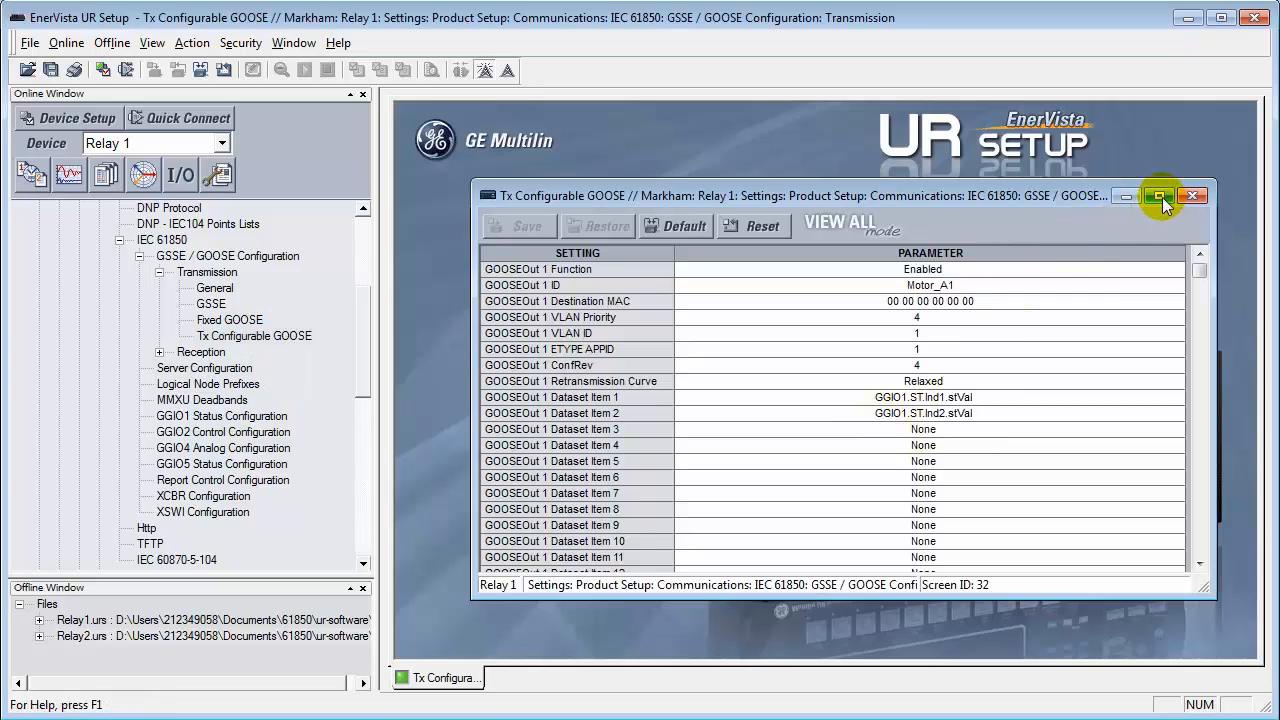
{"action": "left_click", "coordinate": [1159, 196]}
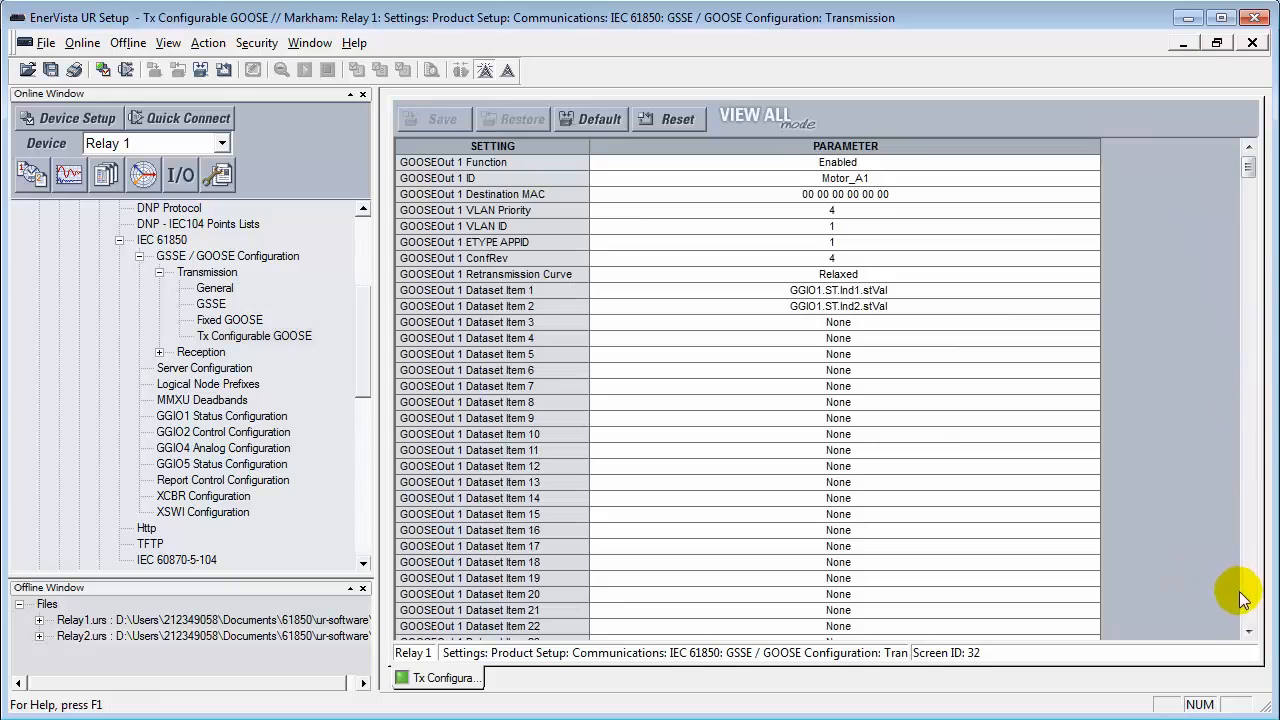
{"action": "scroll", "coordinate": [1245, 600], "scroll_direction": "down", "scroll_amount": 20}
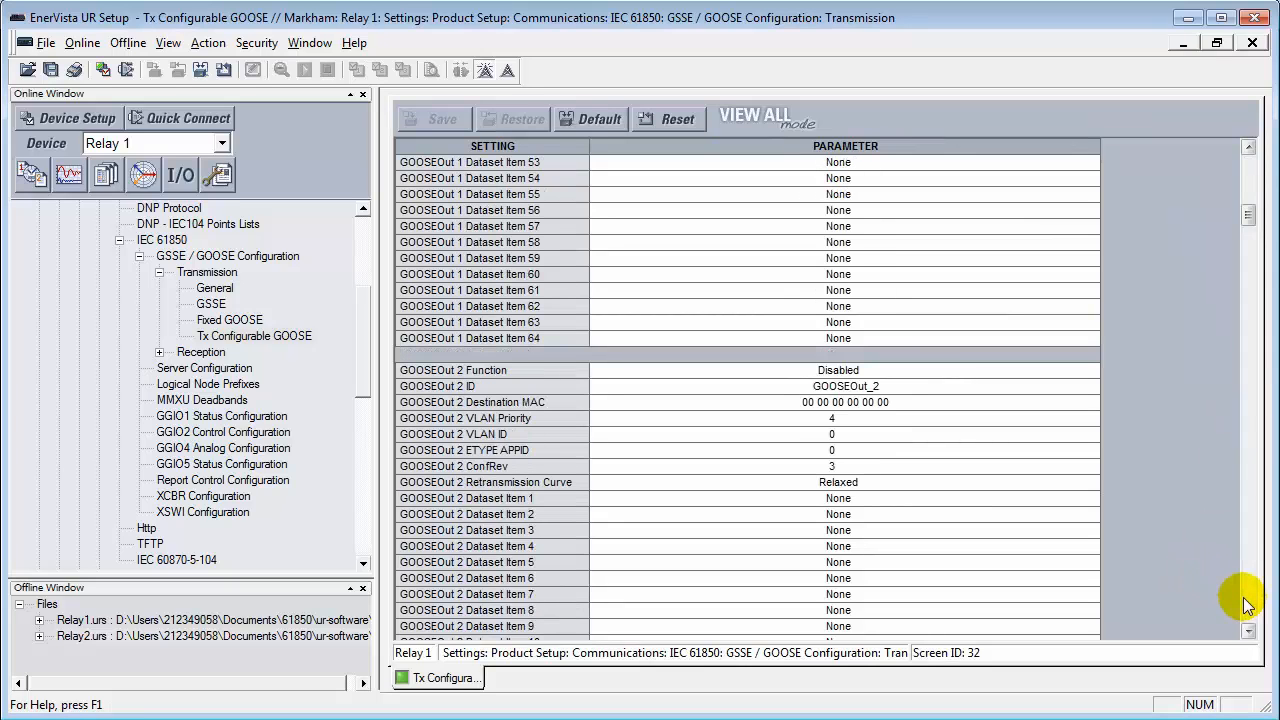
{"action": "mouse_move", "coordinate": [1248, 214]}
{"action": "left_mouse_down"}
{"action": "mouse_move", "coordinate": [1249, 171]}
{"action": "mouse_move", "coordinate": [1256, 228]}
{"action": "left_mouse_up"}
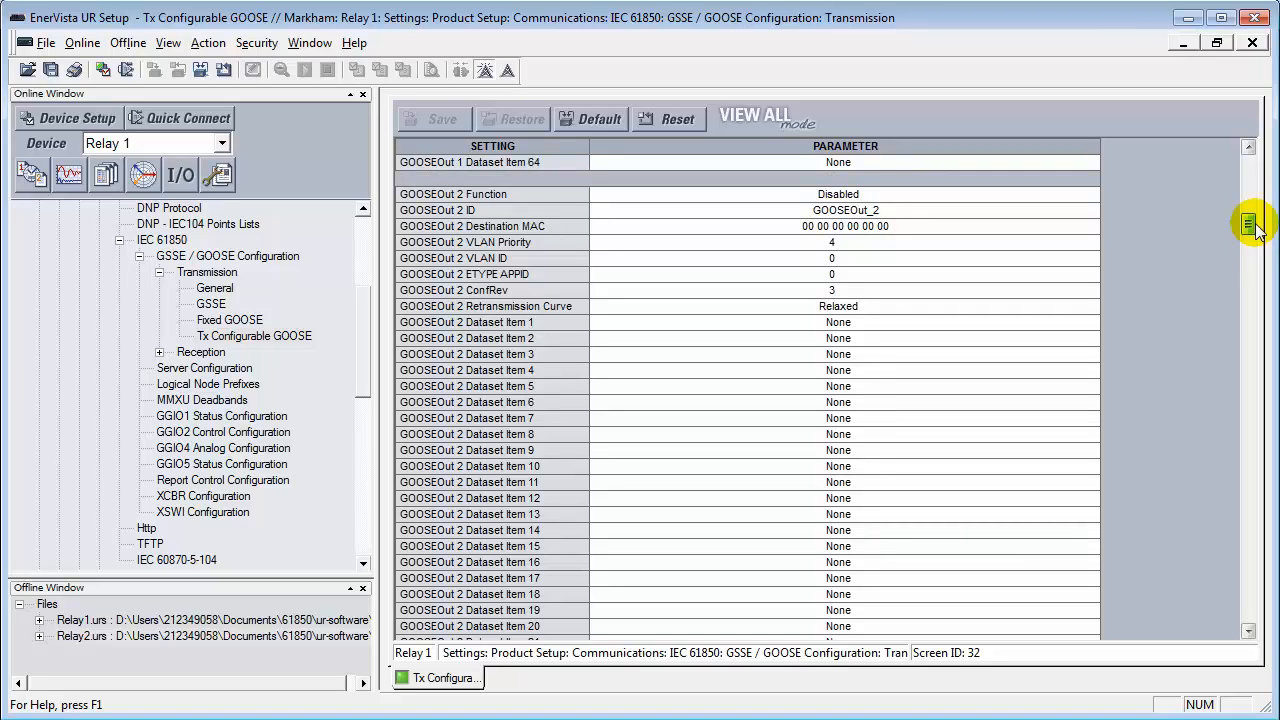
{"action": "left_click_drag", "start_coordinate": [1256, 228], "coordinate": [1236, 288]}
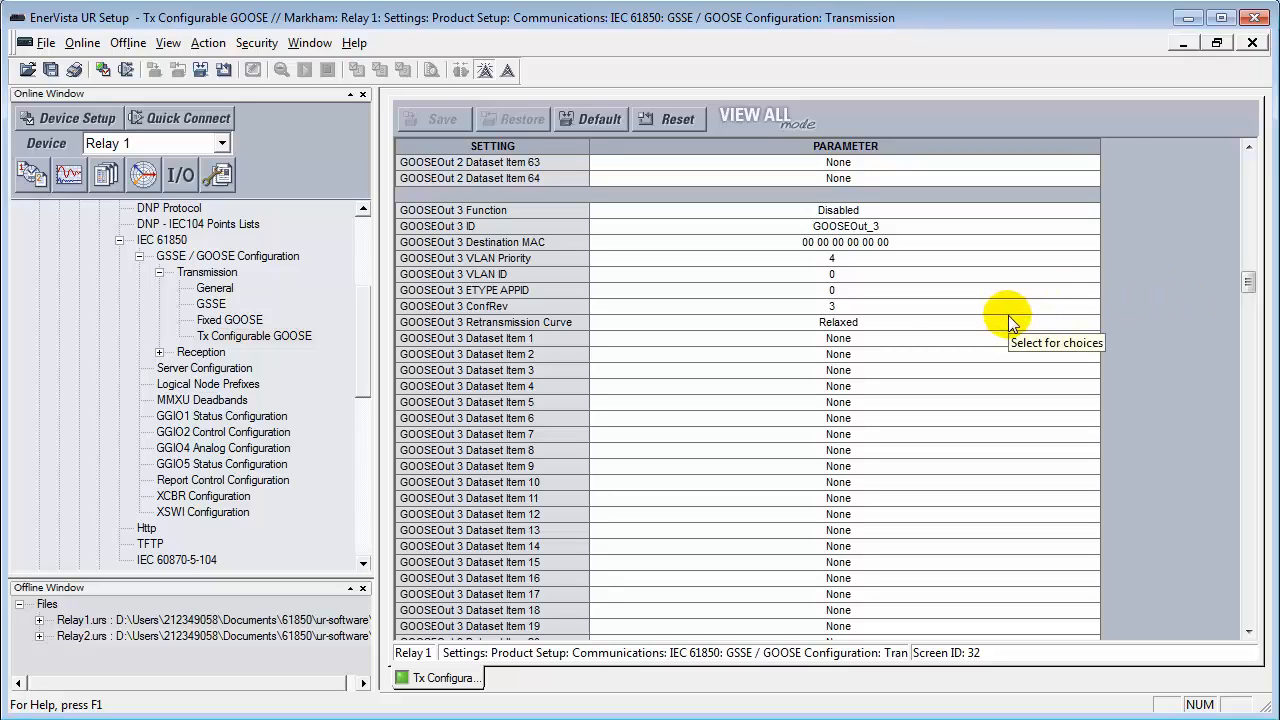
{"action": "left_click", "coordinate": [957, 211]}
{"action": "left_click", "coordinate": [1091, 211]}
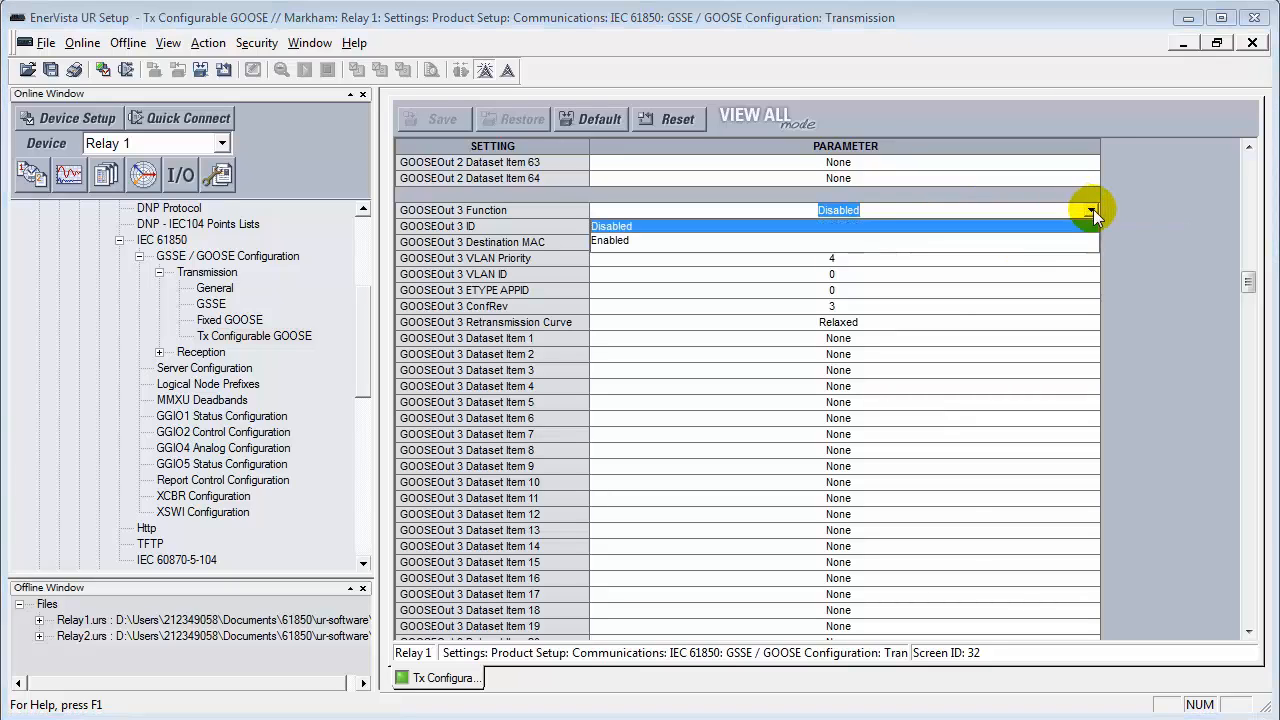
{"action": "left_click", "coordinate": [714, 241]}
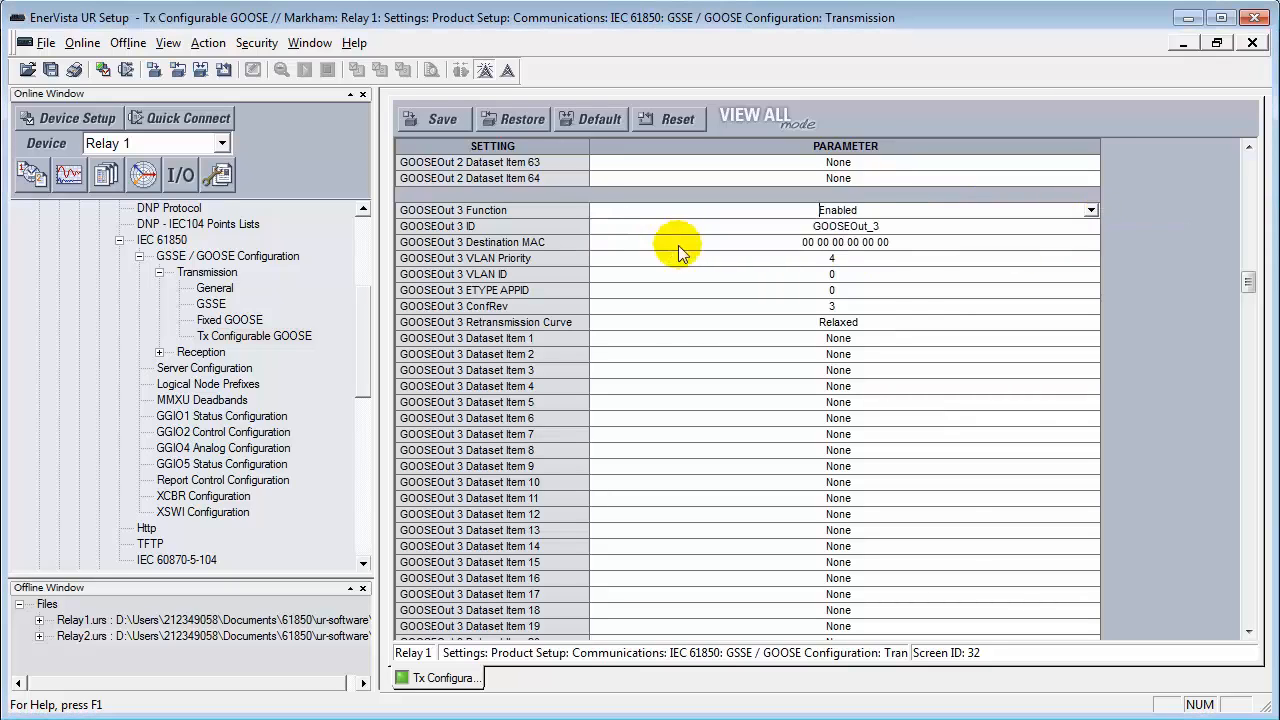
Set the GOOSEOut 3 ID to Motor_Analog
{"action": "left_click", "coordinate": [885, 226]}
{"action": "type", "text": "M"}
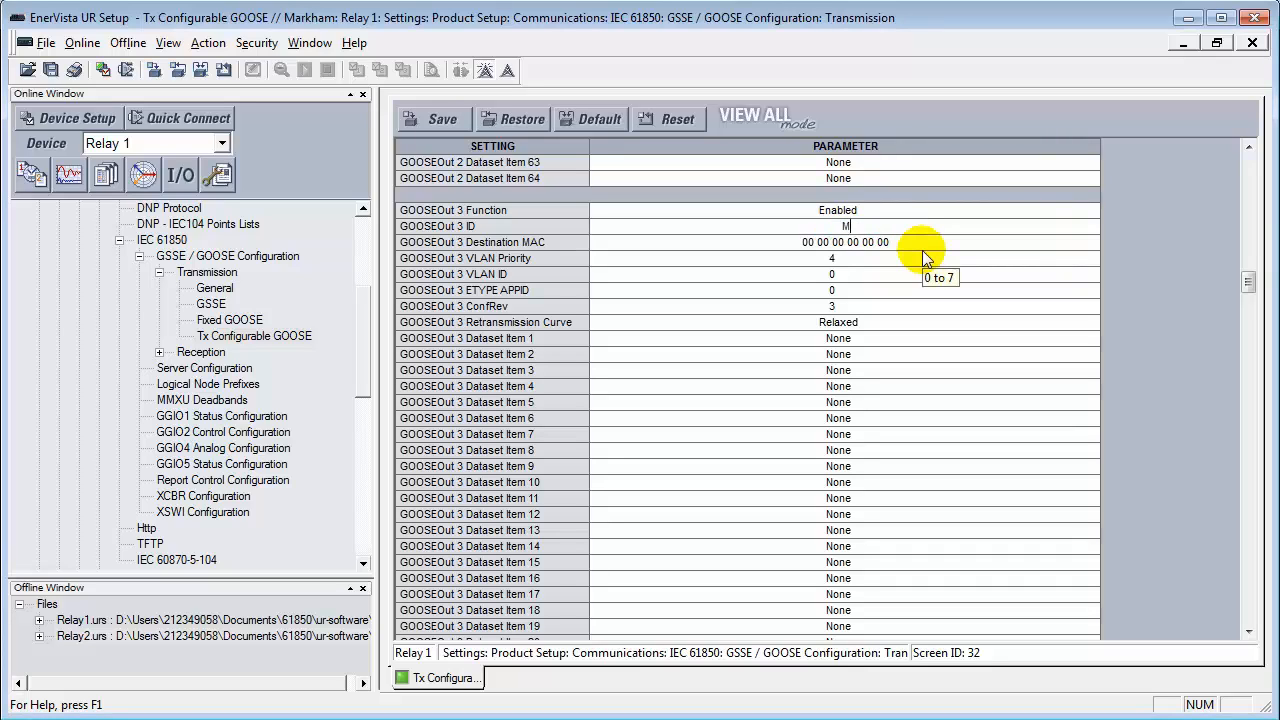
{"action": "type", "text": "otor_Analog"}
Set both the GOOSEOut 3 VLAN ID and the GOOSEOut 3 ETYPE APPID to 1
{"action": "left_click", "coordinate": [859, 274]}
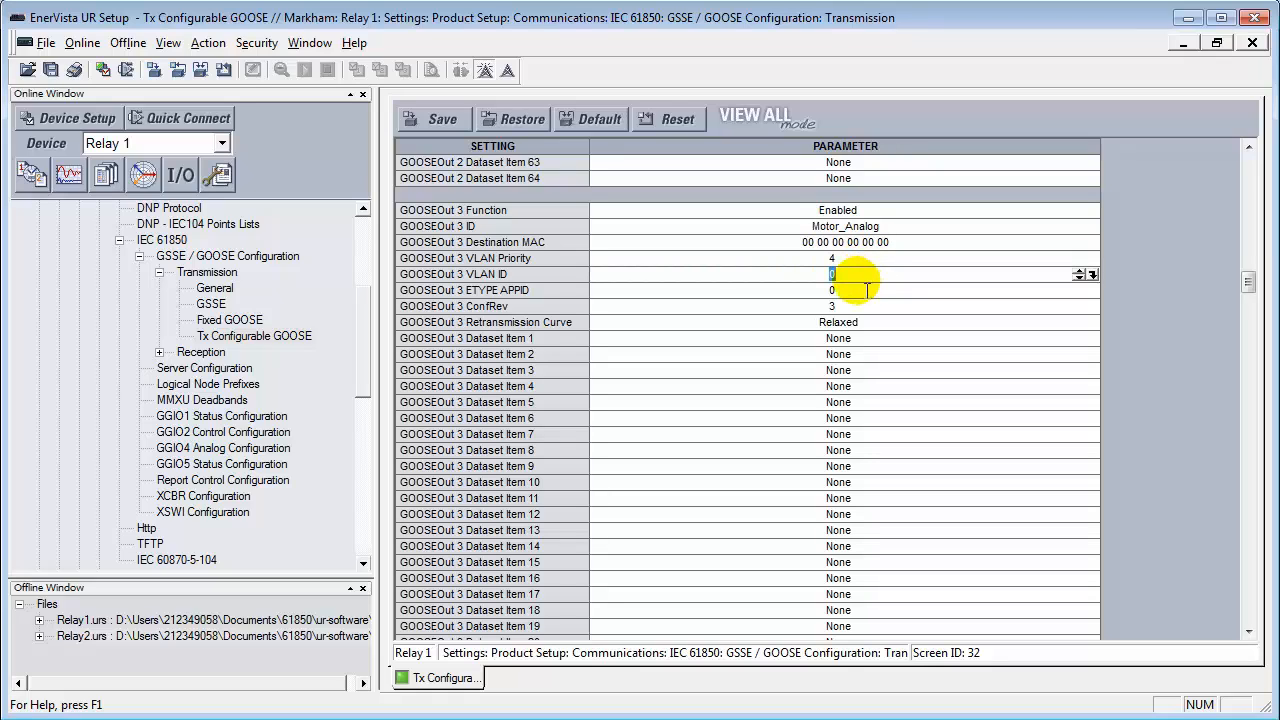
{"action": "type", "text": "1"}
{"action": "left_click", "coordinate": [866, 290]}
{"action": "type", "text": "1"}
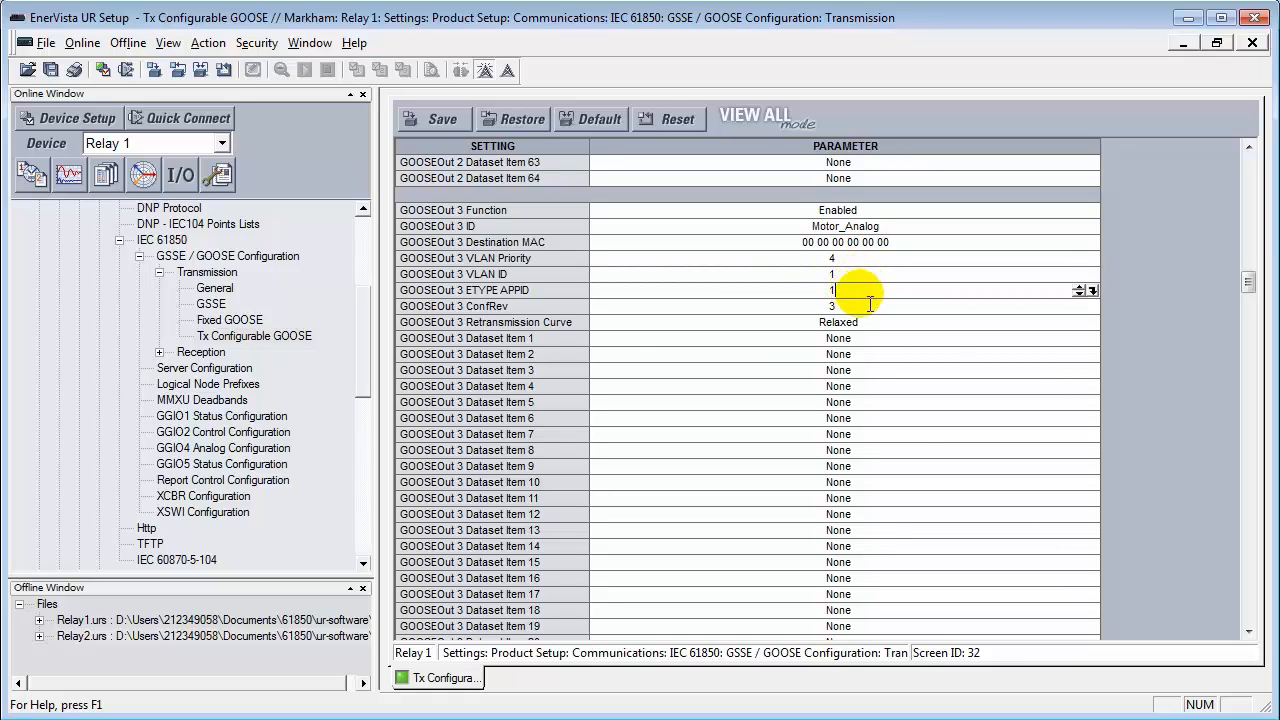
Set GOOSEOut 3 Dataset Item 1 to the phase A voltage magnitude, MMXU1.MX.PhV.phsA.cVal.mag.f
{"action": "left_click", "coordinate": [943, 340]}
{"action": "left_click", "coordinate": [1091, 340]}
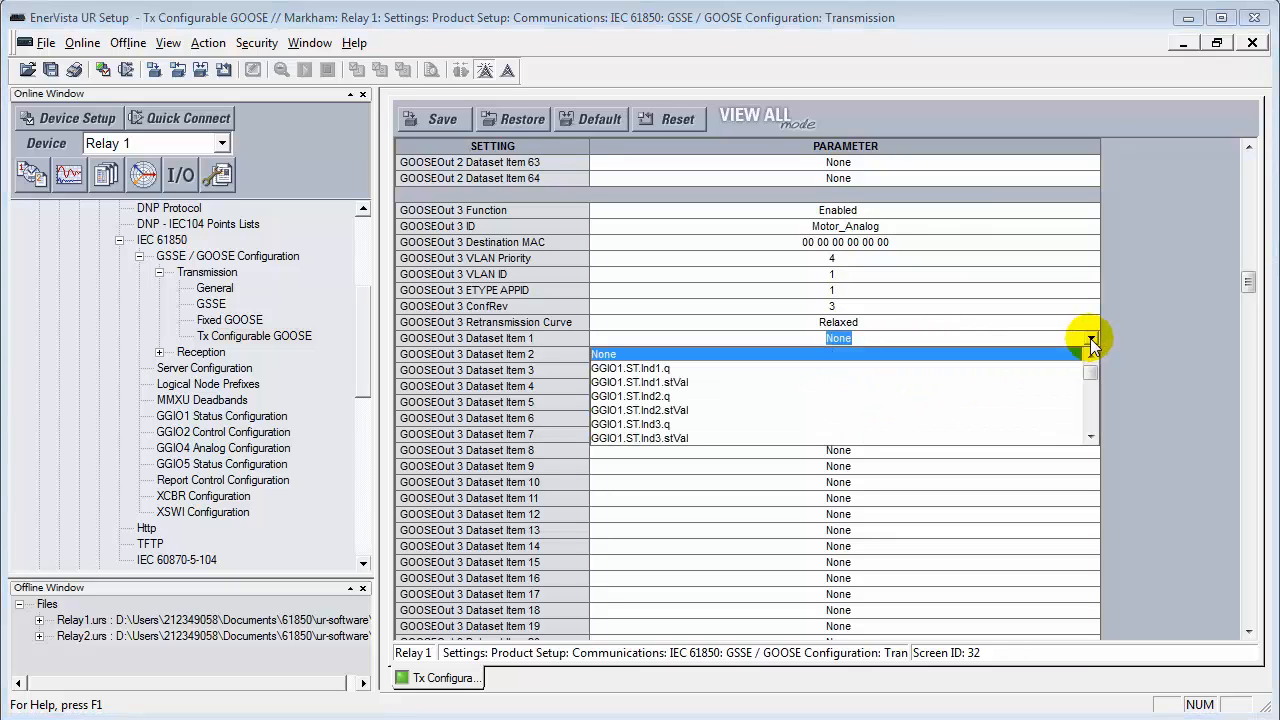
{"action": "left_click", "coordinate": [1093, 419]}
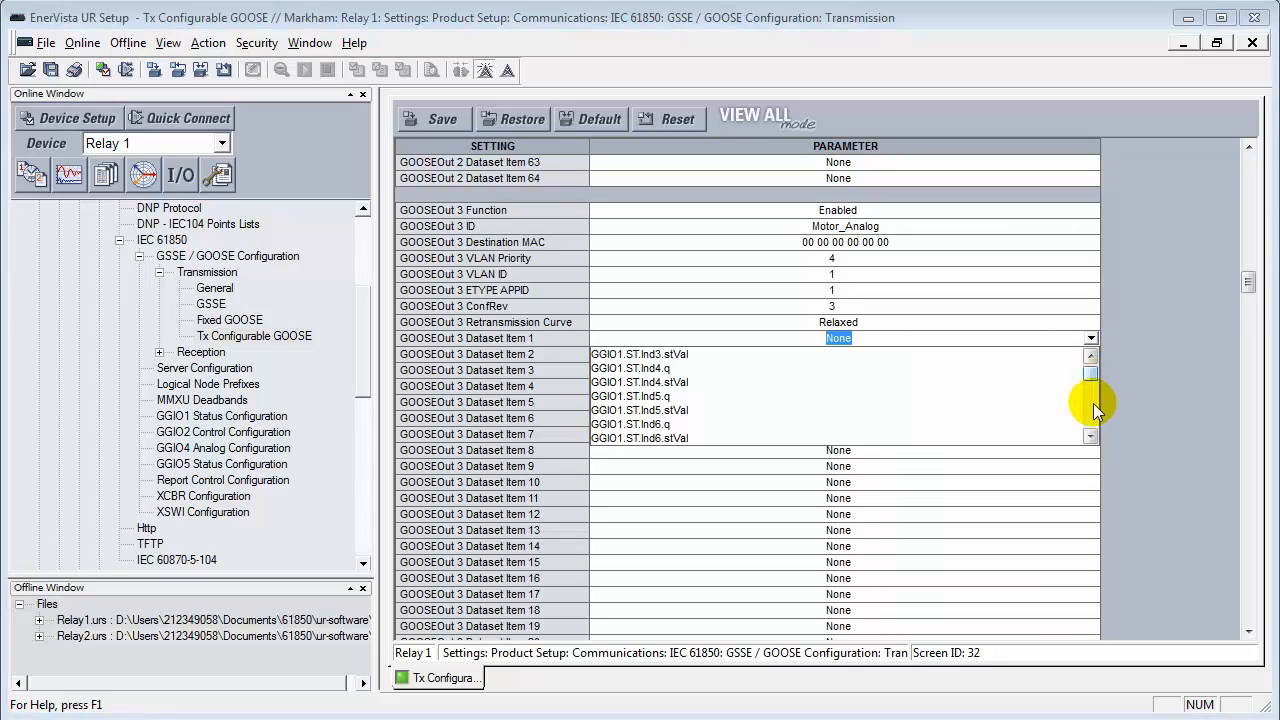
{"action": "left_click", "coordinate": [1091, 412]}
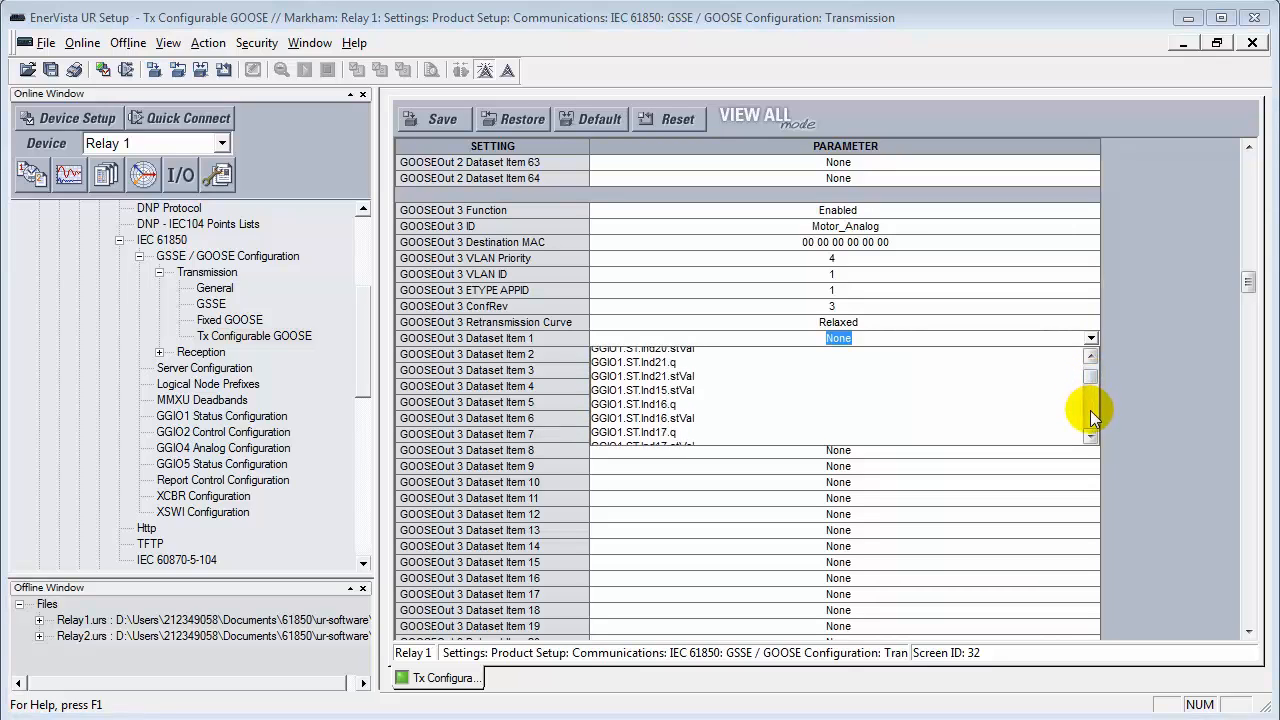
{"action": "left_click", "coordinate": [1091, 411]}
{"action": "left_click", "coordinate": [1090, 412]}
{"action": "left_click", "coordinate": [1090, 412]}
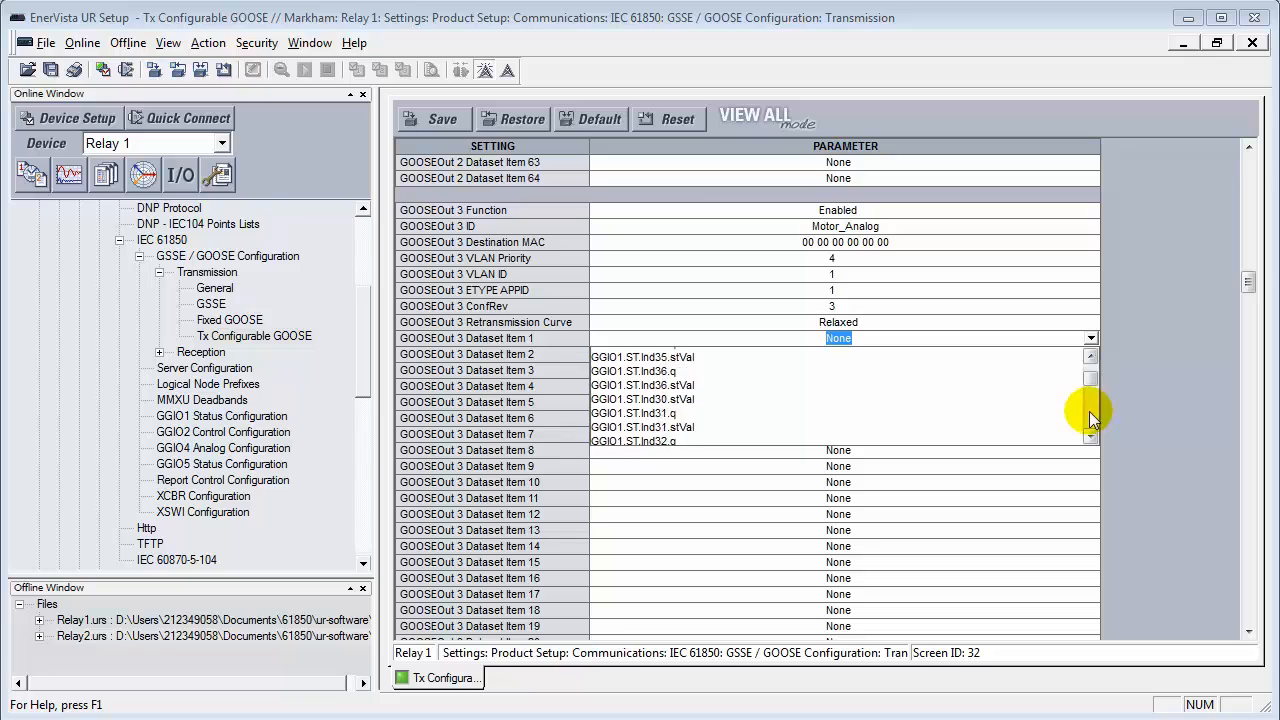
{"action": "left_click", "coordinate": [1090, 412]}
{"action": "left_click", "coordinate": [1090, 416]}
{"action": "left_click", "coordinate": [1089, 420]}
{"action": "left_click", "coordinate": [1089, 420]}
{"action": "left_click", "coordinate": [1089, 420]}
{"action": "left_click", "coordinate": [1089, 420]}
{"action": "left_click", "coordinate": [1089, 420]}
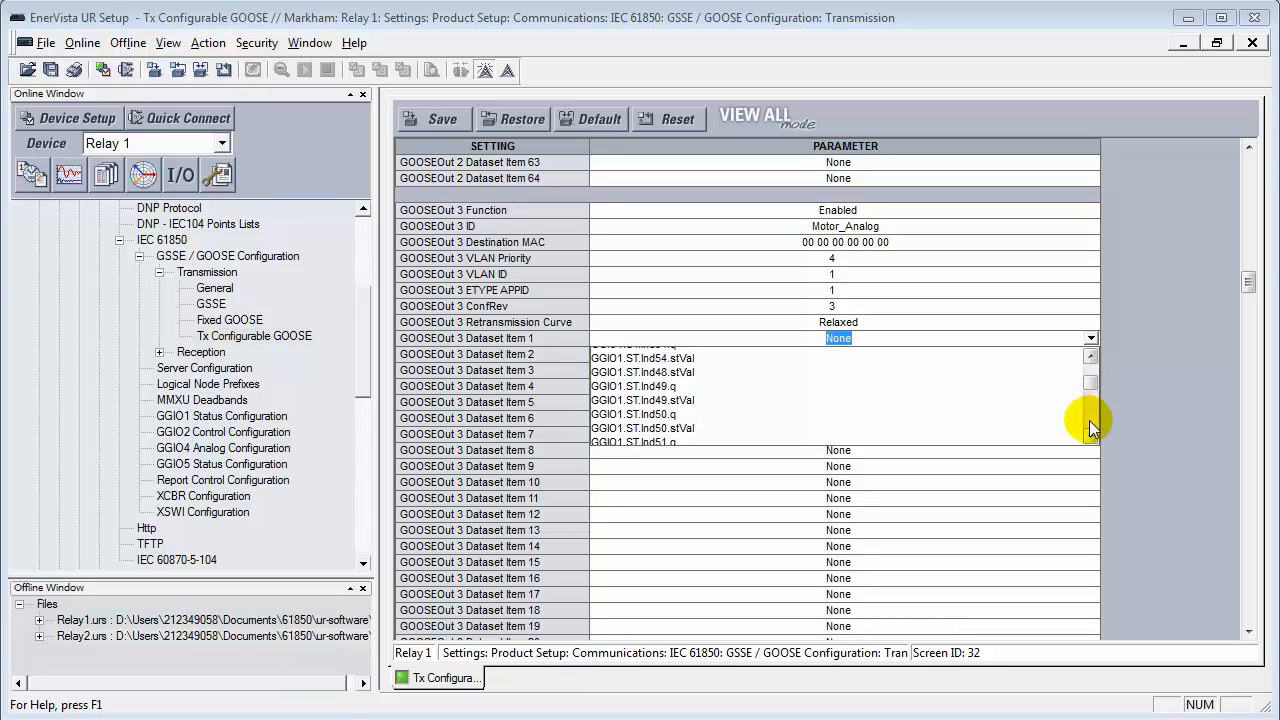
{"action": "left_click", "coordinate": [1089, 420]}
{"action": "left_click", "coordinate": [1089, 420]}
{"action": "left_click", "coordinate": [1089, 420]}
{"action": "left_click", "coordinate": [1089, 420]}
{"action": "left_click", "coordinate": [1089, 420]}
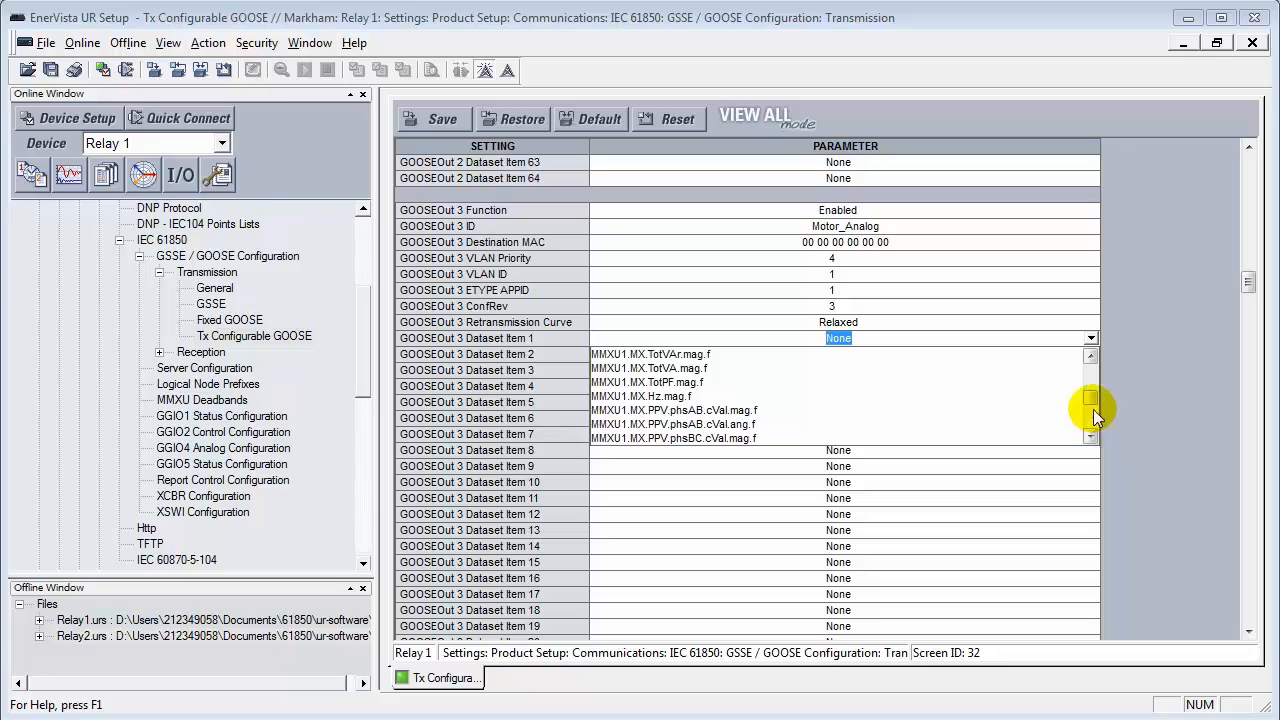
{"action": "left_click", "coordinate": [1091, 356]}
{"action": "left_click", "coordinate": [1091, 356]}
{"action": "left_click", "coordinate": [1091, 356]}
{"action": "left_click", "coordinate": [1091, 356]}
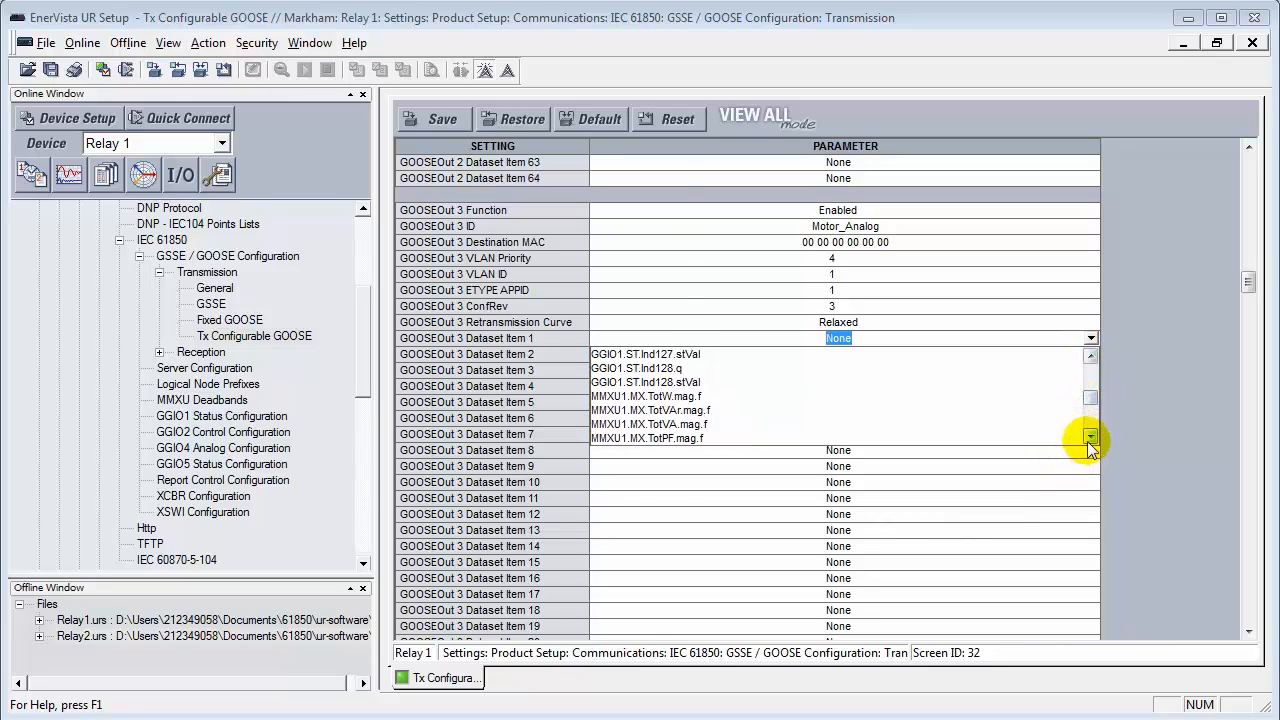
{"action": "left_click", "coordinate": [1089, 439]}
{"action": "left_click", "coordinate": [1090, 437]}
{"action": "left_click", "coordinate": [1090, 437]}
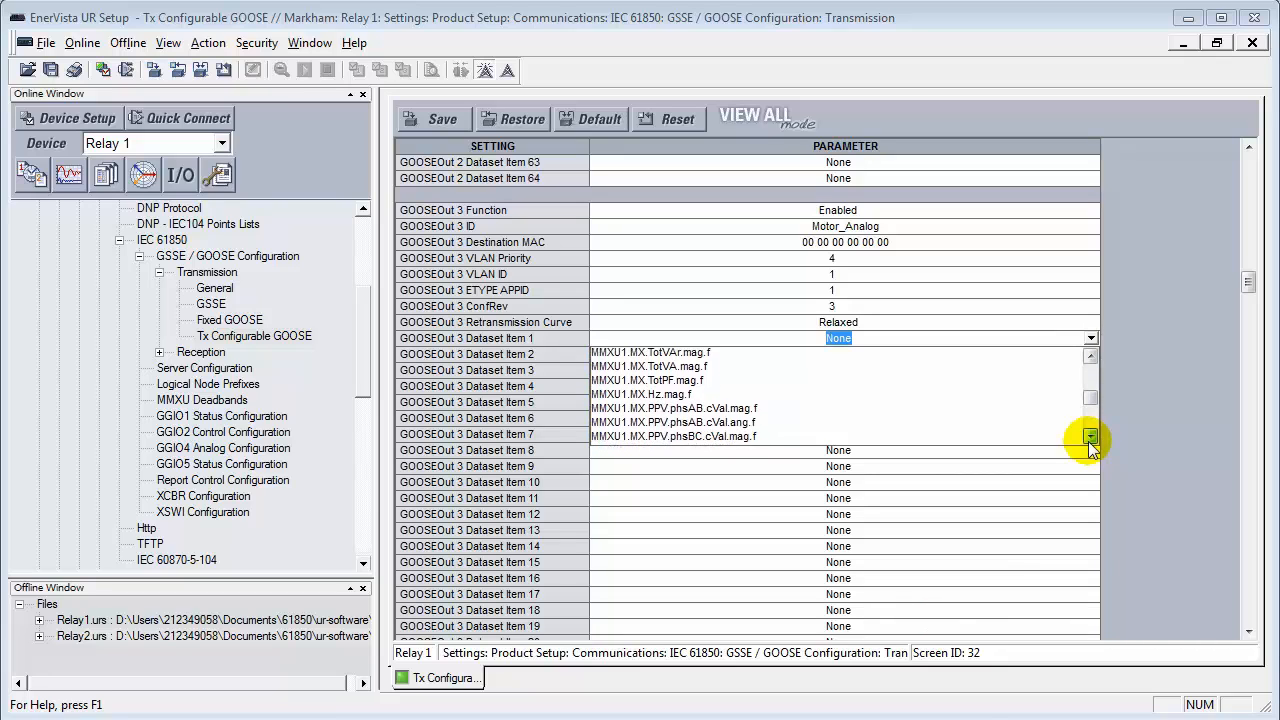
{"action": "left_click", "coordinate": [1090, 437]}
{"action": "left_click", "coordinate": [1090, 437]}
{"action": "left_click", "coordinate": [1090, 437]}
{"action": "left_click", "coordinate": [1090, 437]}
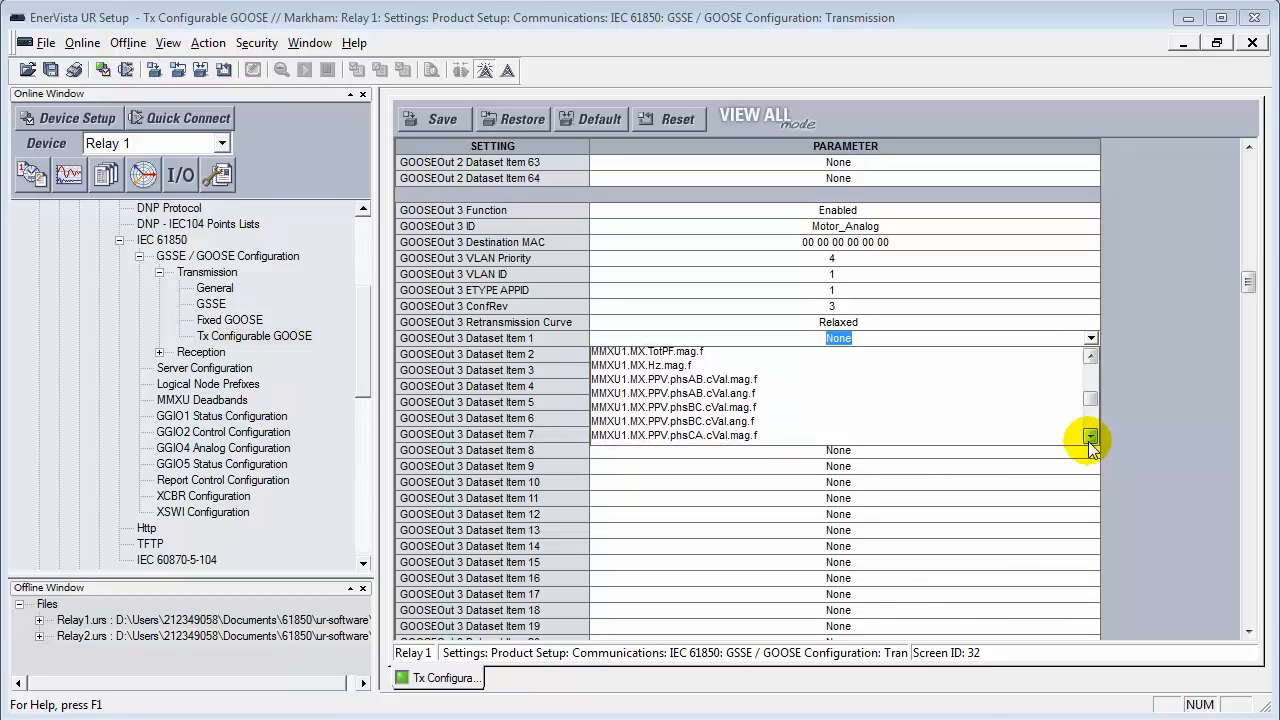
{"action": "left_click", "coordinate": [1090, 437]}
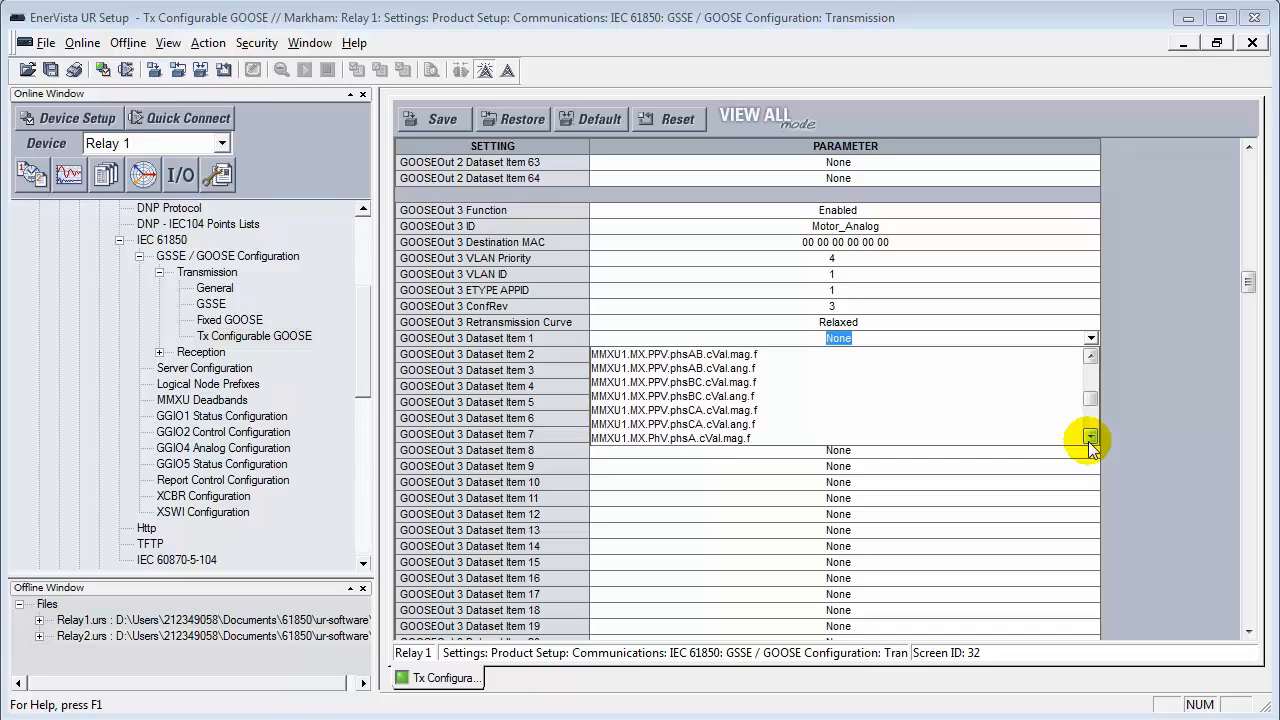
{"action": "left_click", "coordinate": [1090, 437]}
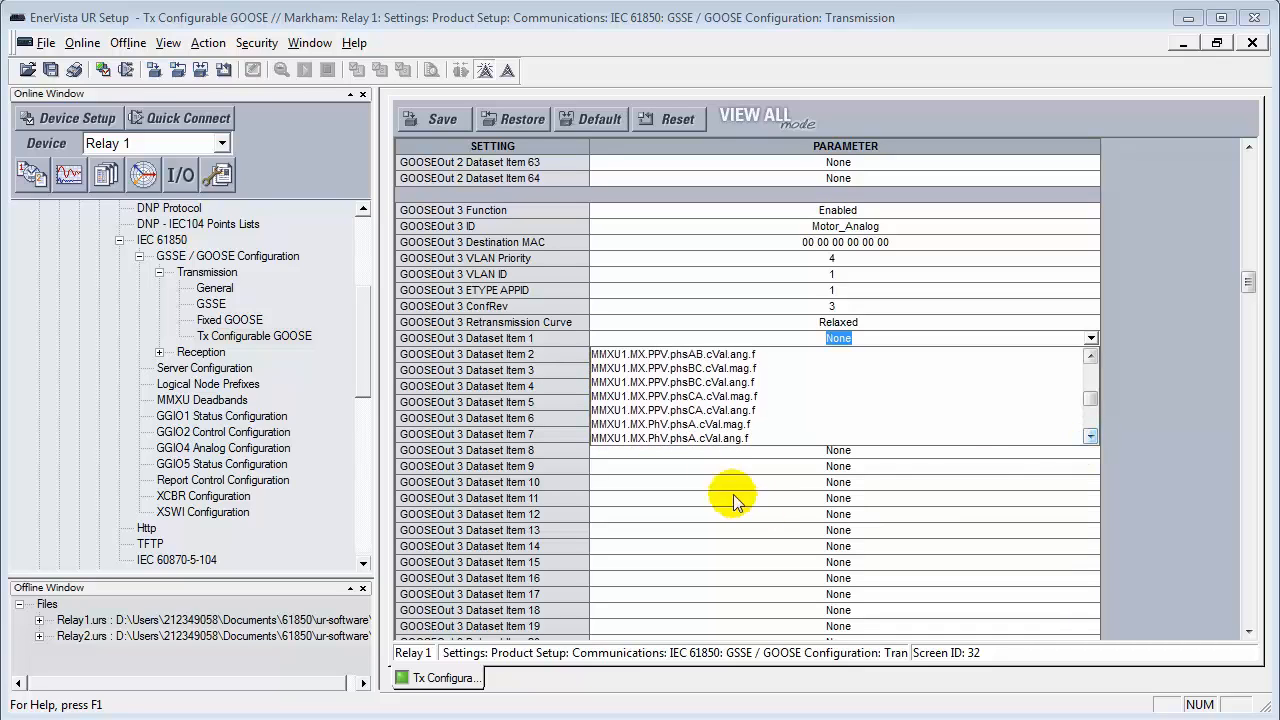
{"action": "left_click", "coordinate": [1090, 437]}
{"action": "left_click", "coordinate": [1090, 437]}
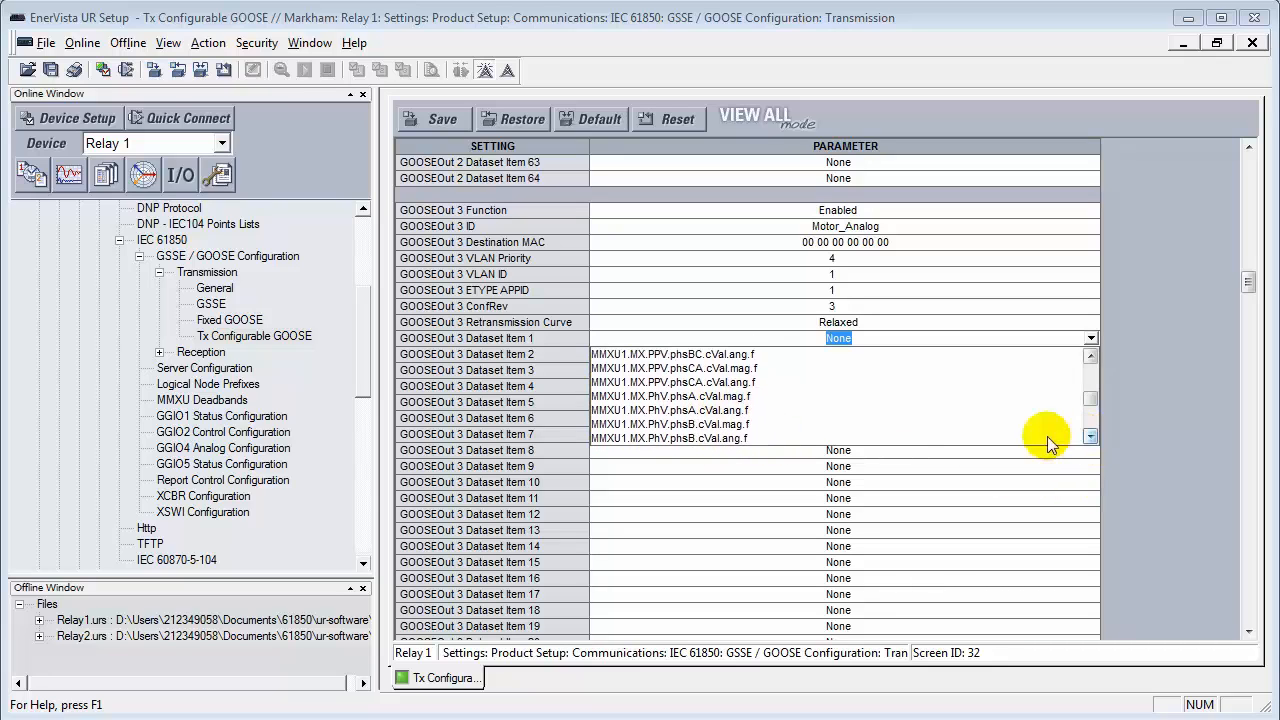
{"action": "left_click", "coordinate": [670, 398]}
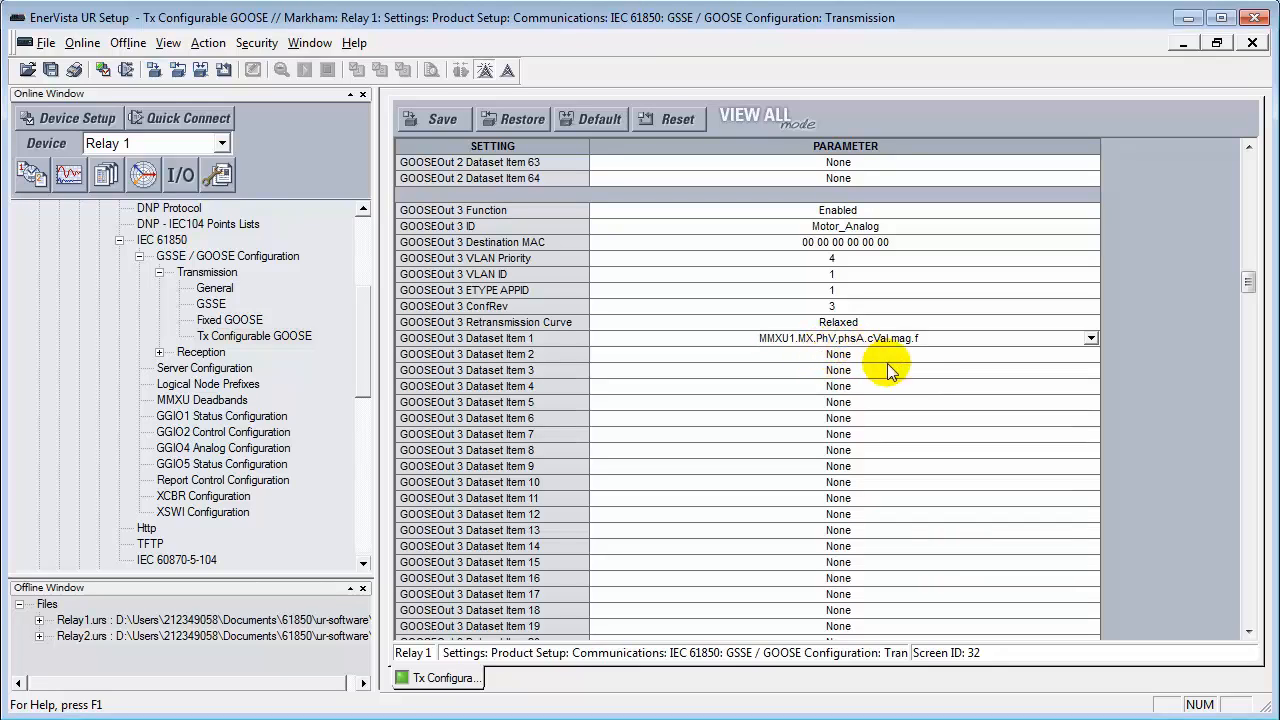
Set GOOSEOut 3 Dataset Item 2 to the phase A current magnitude, MMXU1.MX.A.phsA.cVal.mag.f, starting from a copy of Item 1's value
{"action": "left_click", "coordinate": [956, 345]}
{"action": "key", "text": "ctrl+c"}
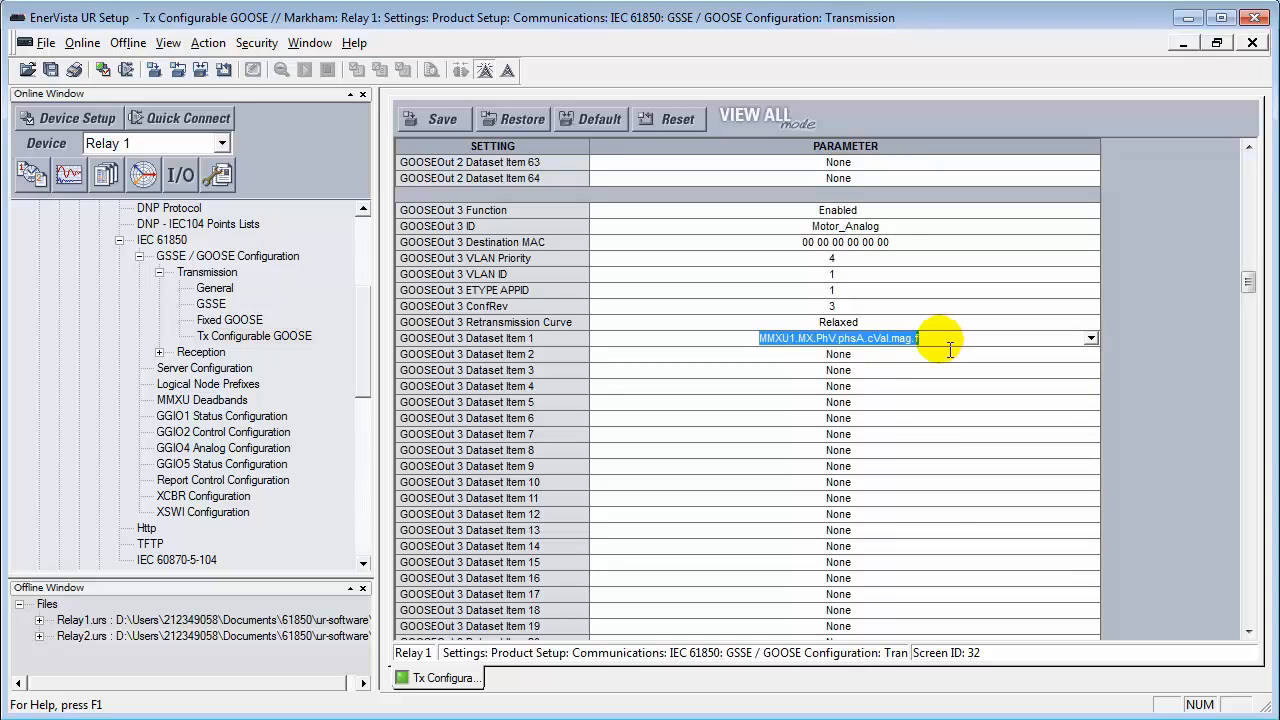
{"action": "left_click", "coordinate": [886, 356]}
{"action": "key", "text": "ctrl+v"}
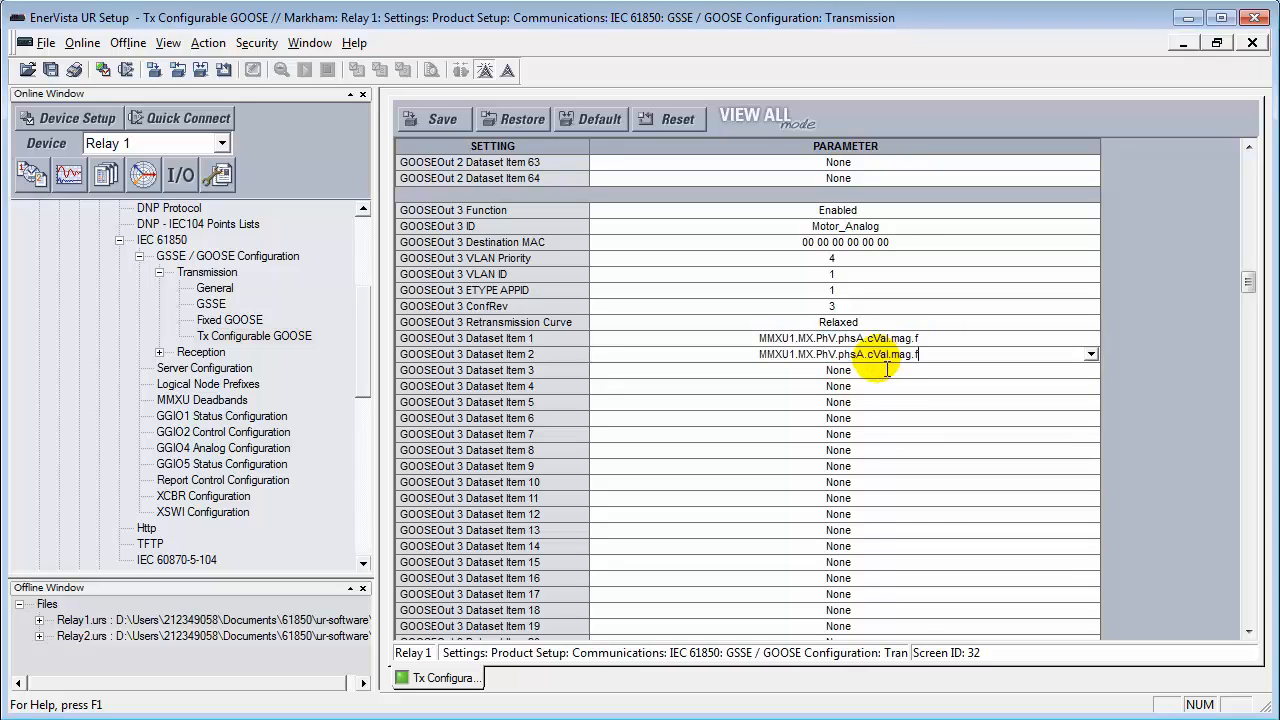
{"action": "left_click", "coordinate": [1090, 354]}
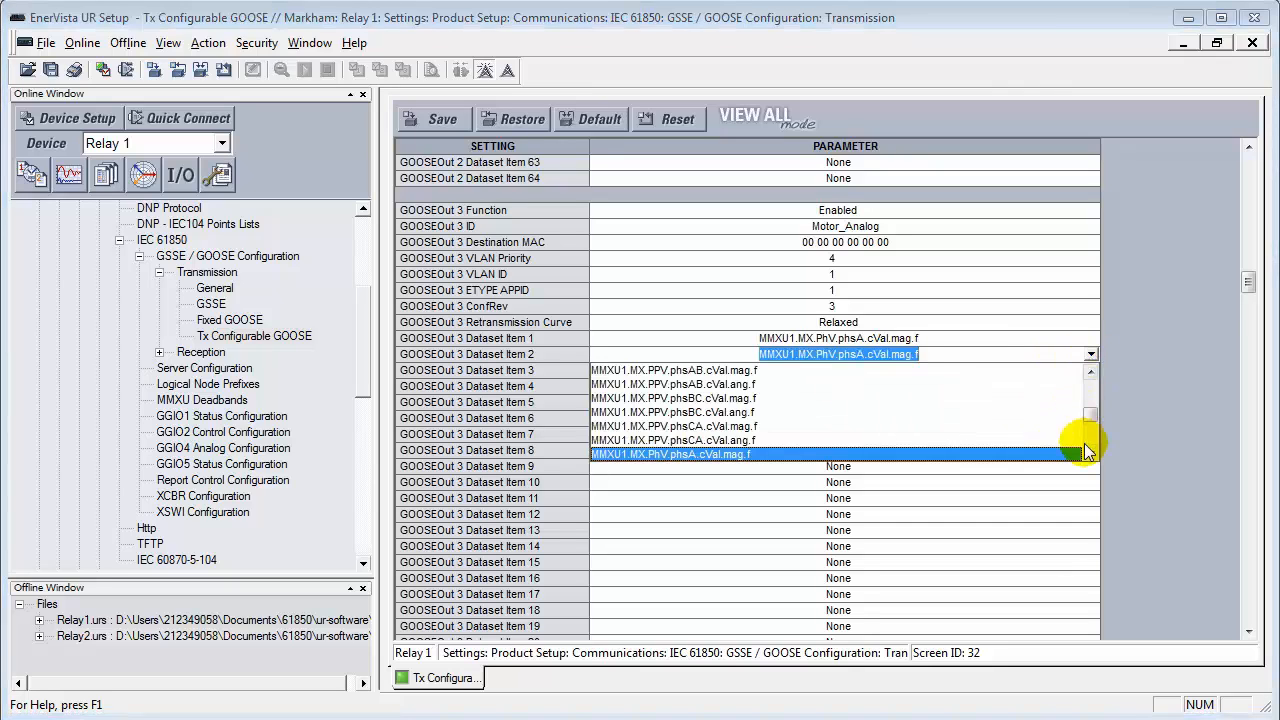
{"action": "scroll", "coordinate": [1088, 453], "scroll_direction": "down", "scroll_amount": 5}
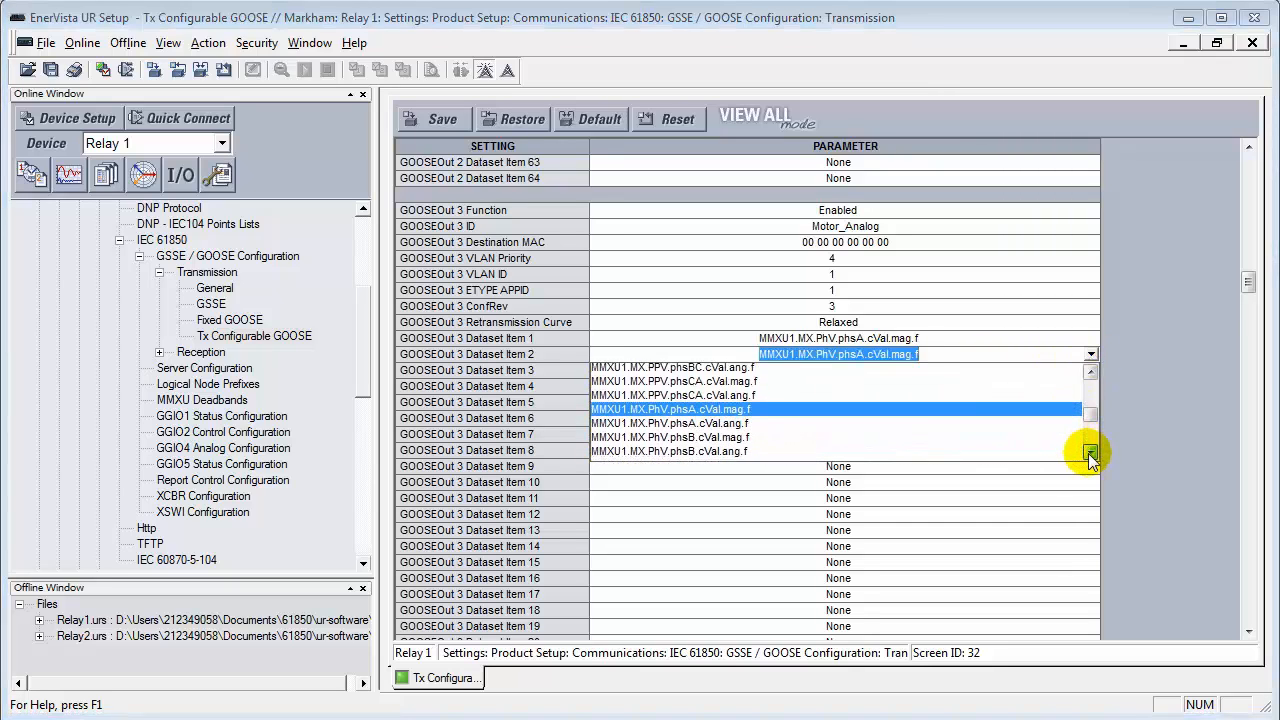
{"action": "scroll", "coordinate": [1088, 453], "scroll_direction": "down", "scroll_amount": 2}
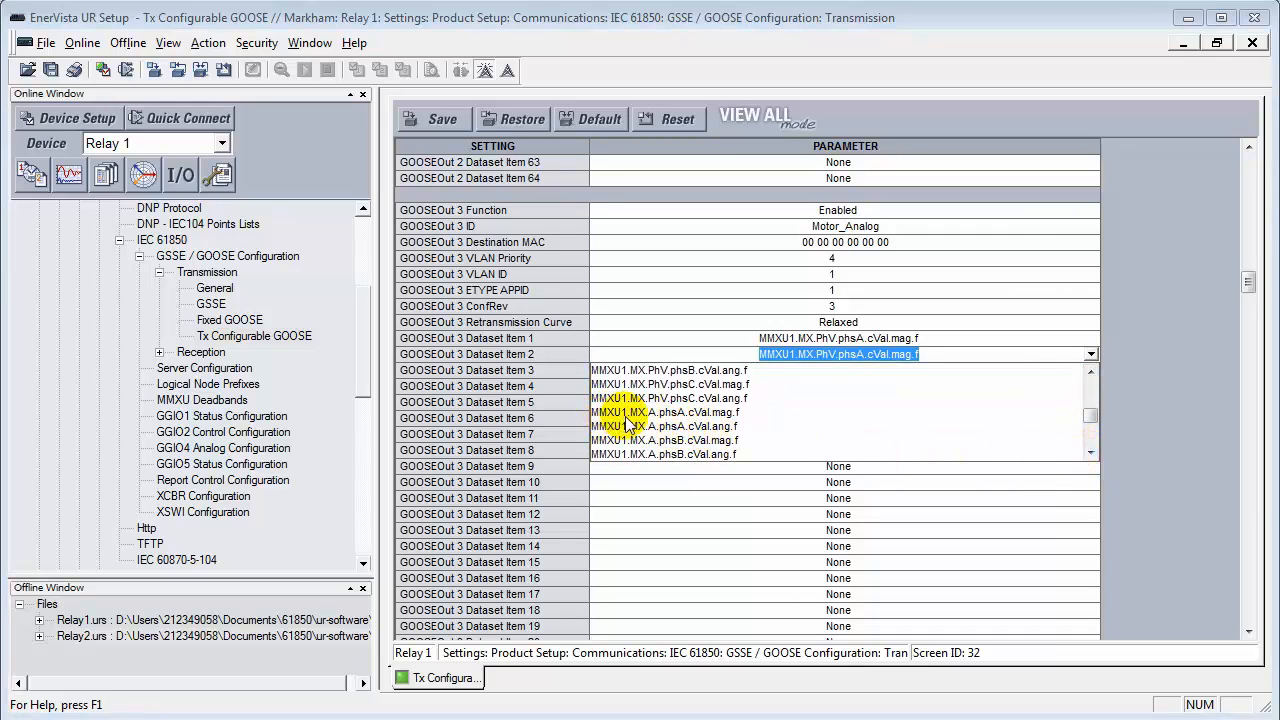
{"action": "left_click", "coordinate": [697, 413]}
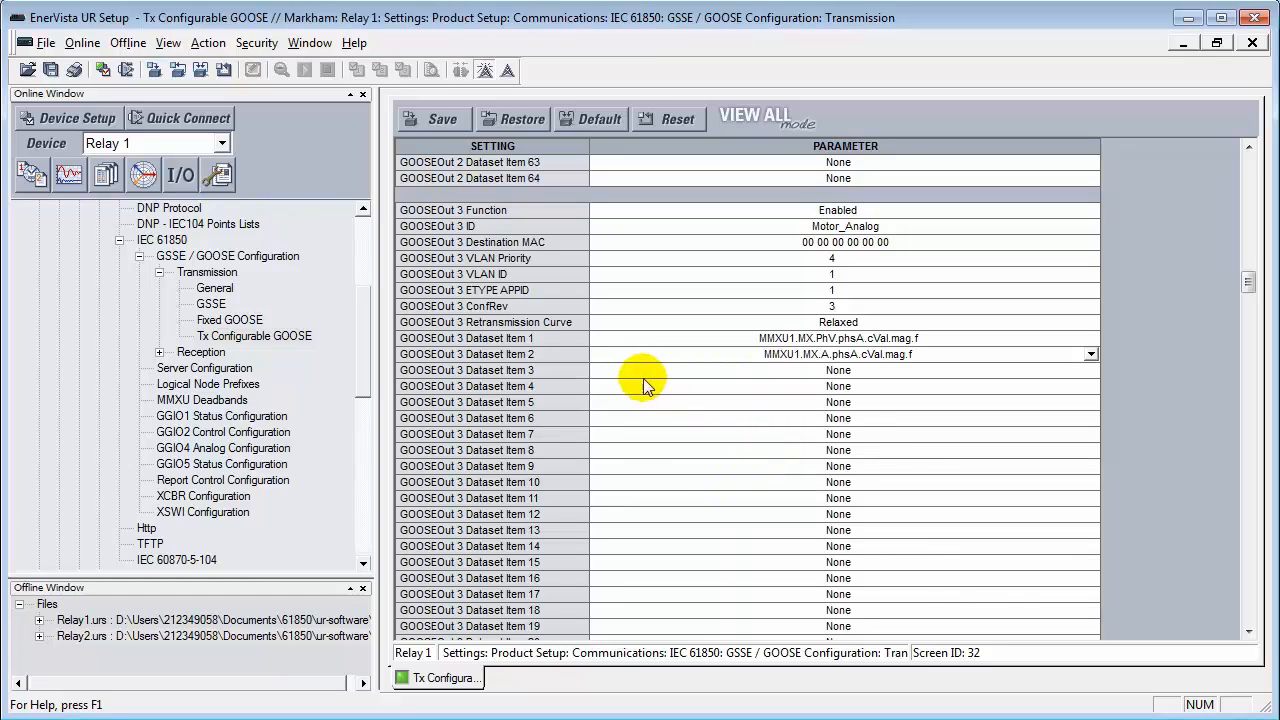
Set GOOSEOut 3 Dataset Item 3 to the first GGIO4 analog value, GGIO4.MX.AnIn1.mag.f
{"action": "left_click", "coordinate": [873, 370]}
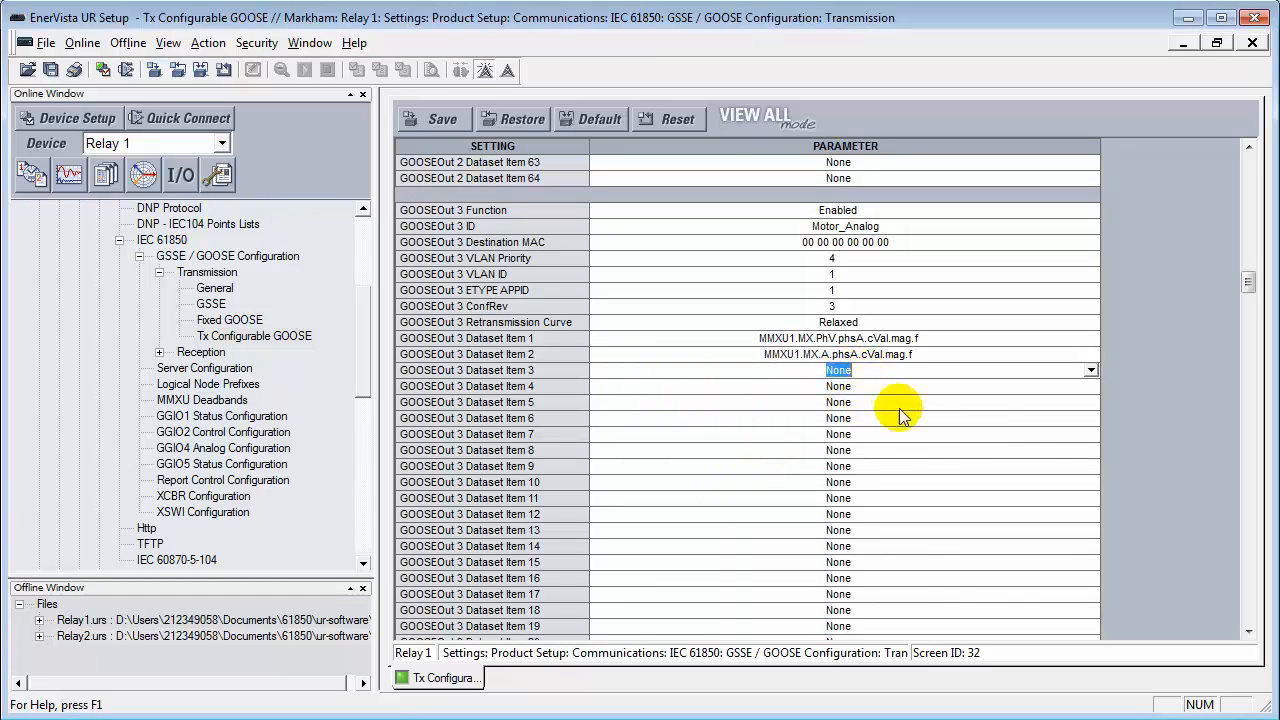
{"action": "left_click", "coordinate": [1091, 370]}
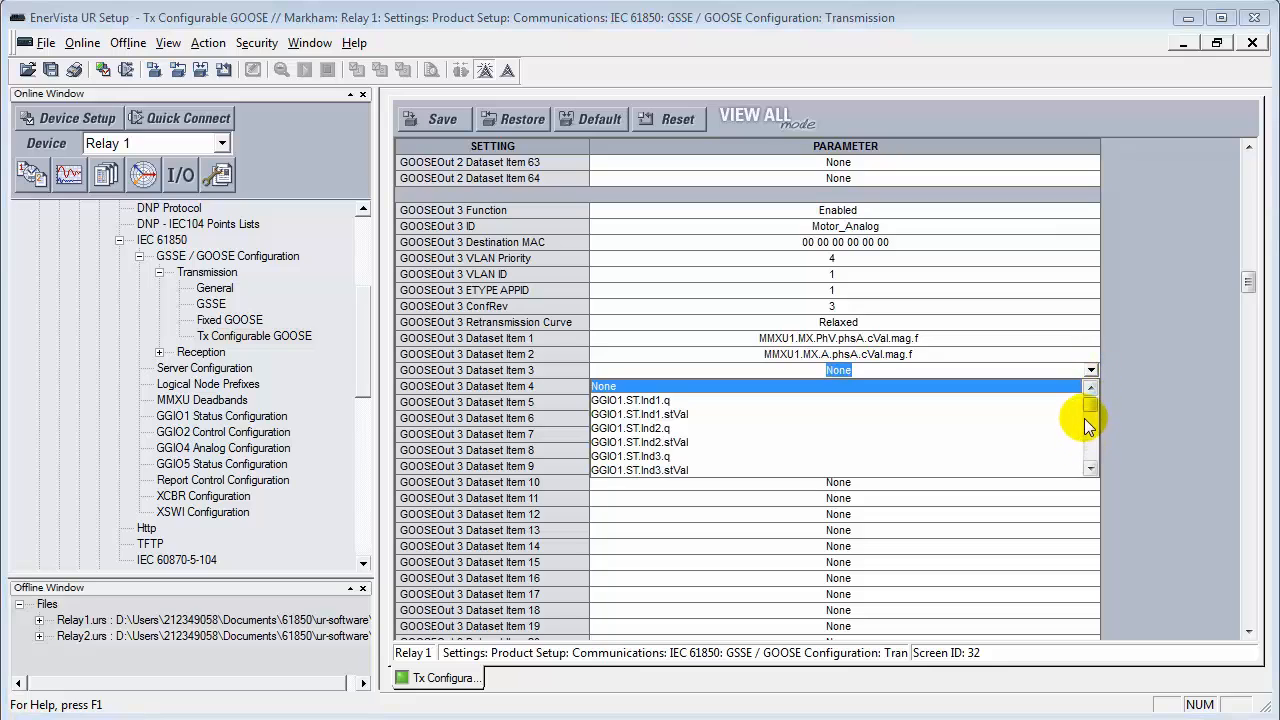
{"action": "left_click_drag", "start_coordinate": [1089, 413], "coordinate": [1090, 443]}
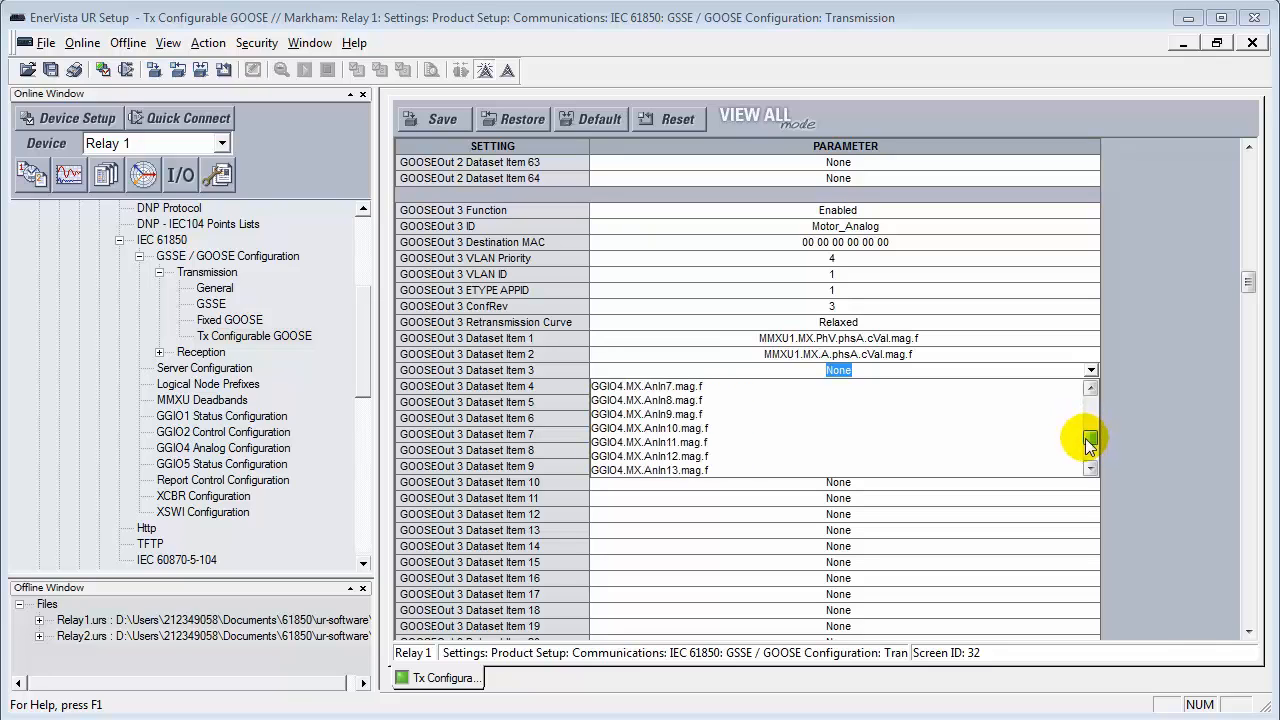
{"action": "left_click", "coordinate": [1091, 390]}
{"action": "left_click", "coordinate": [1091, 390]}
{"action": "left_click", "coordinate": [1091, 390]}
{"action": "left_click", "coordinate": [1091, 390]}
{"action": "left_click", "coordinate": [1091, 390]}
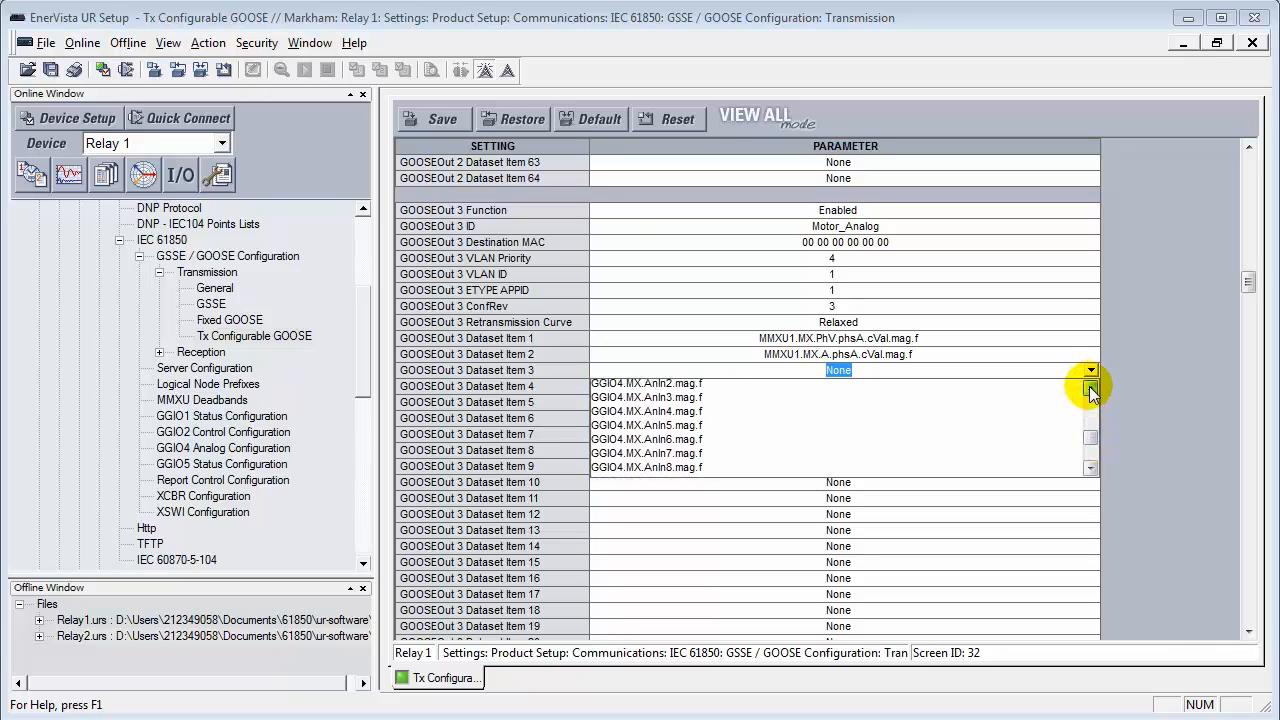
{"action": "left_click", "coordinate": [1091, 390]}
{"action": "left_click", "coordinate": [1091, 390]}
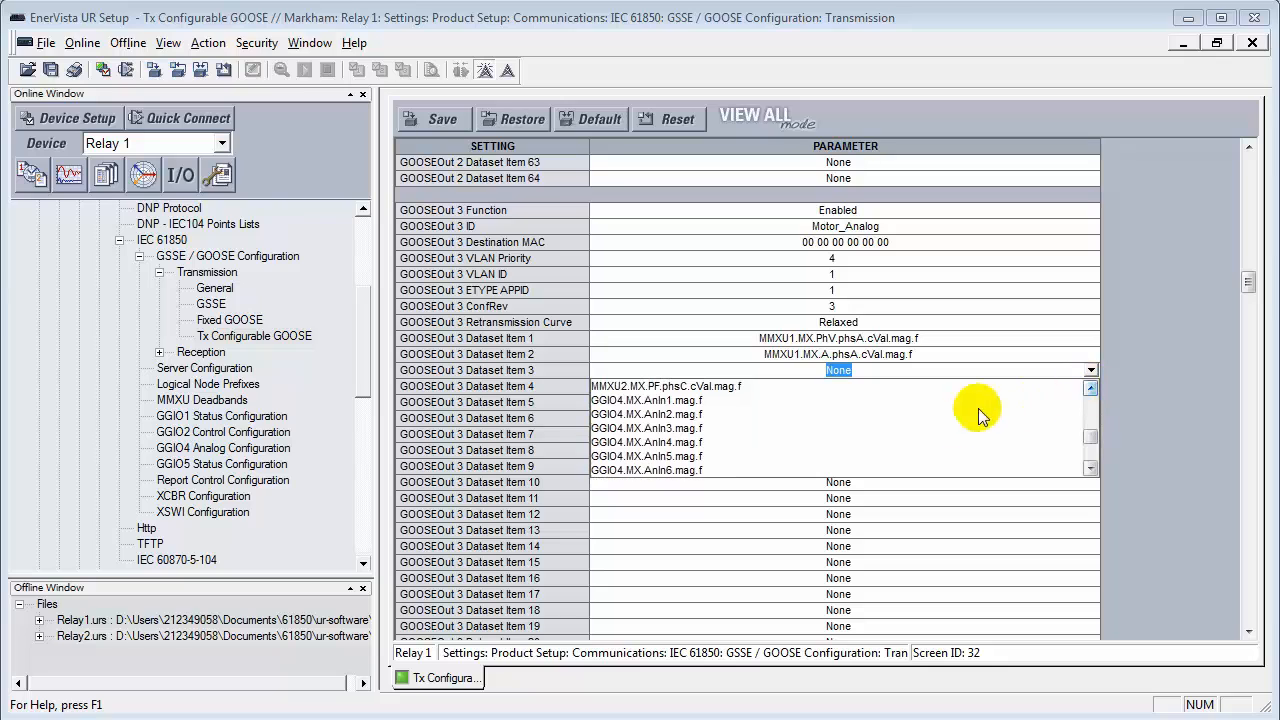
{"action": "left_click", "coordinate": [664, 401]}
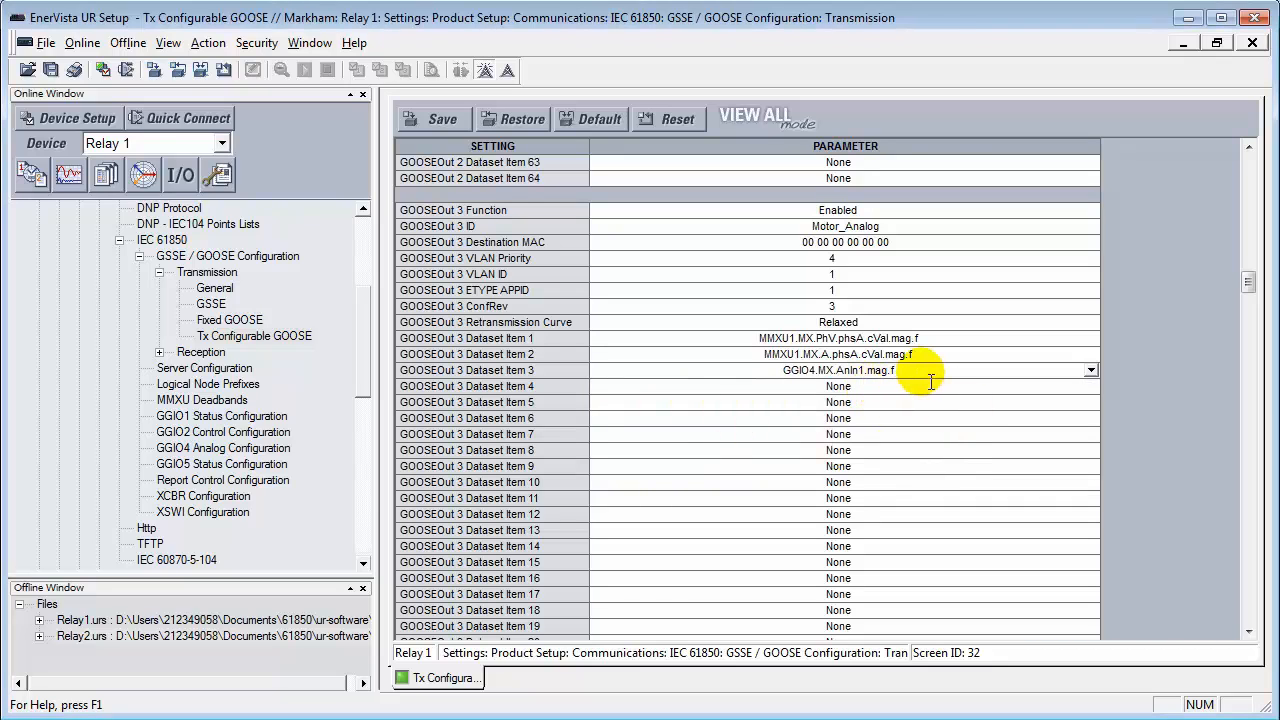
Copy Dataset Item 3's value into GOOSEOut 3 Dataset Item 4 and change it to GGIO4.MX.AnIn2.mag.f
{"action": "left_click_drag", "start_coordinate": [915, 372], "coordinate": [721, 362]}
{"action": "key", "text": "ctrl+c"}
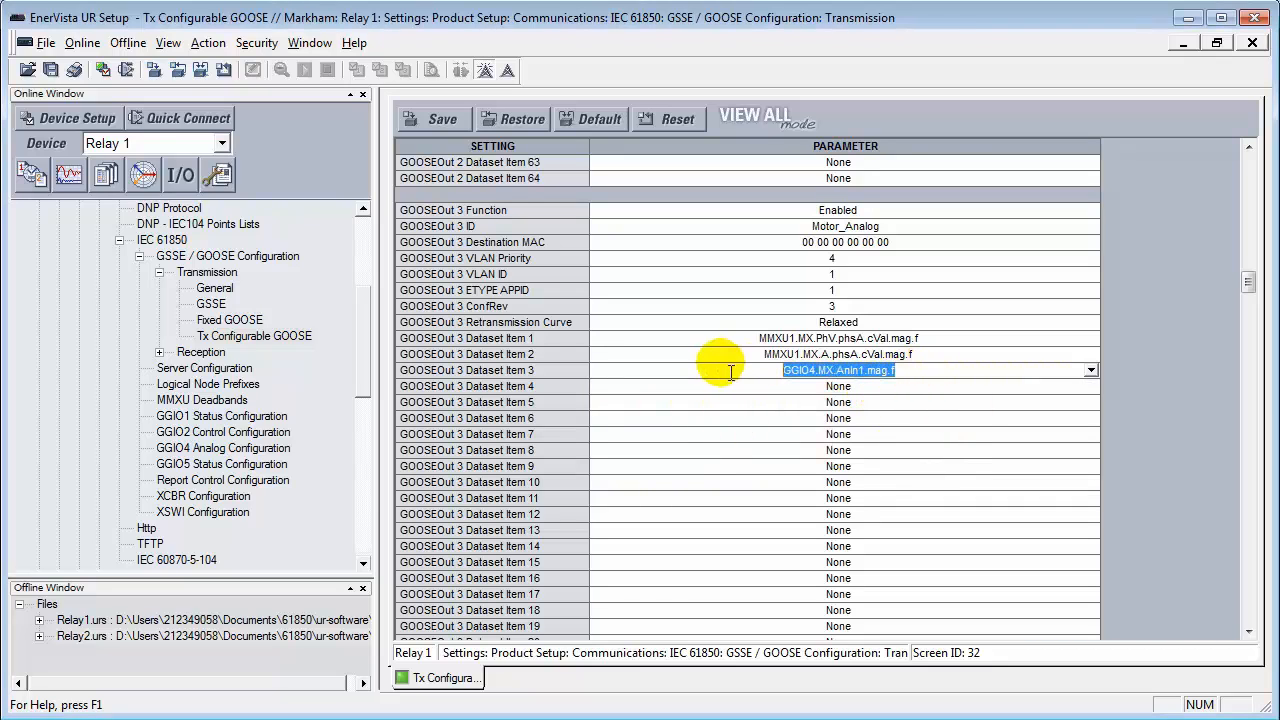
{"action": "left_click", "coordinate": [800, 386]}
{"action": "key", "text": "ctrl+v"}
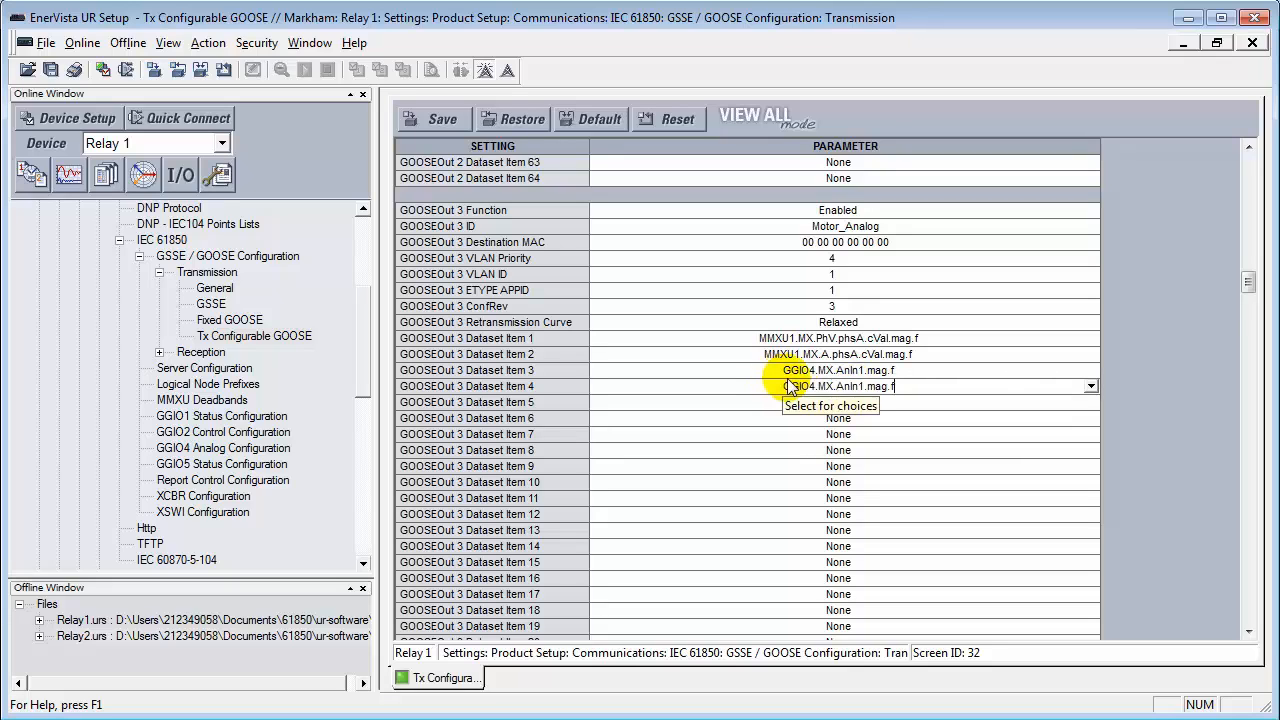
{"action": "left_click", "coordinate": [1090, 386]}
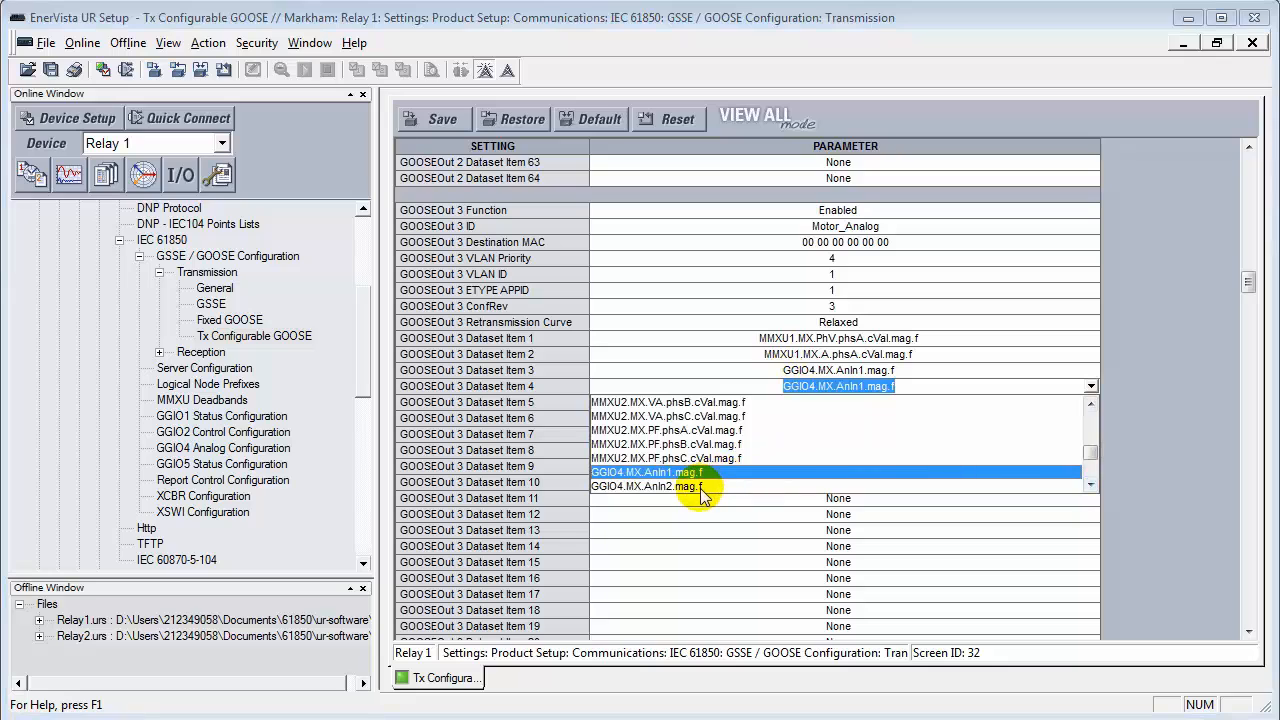
{"action": "left_click", "coordinate": [695, 487]}
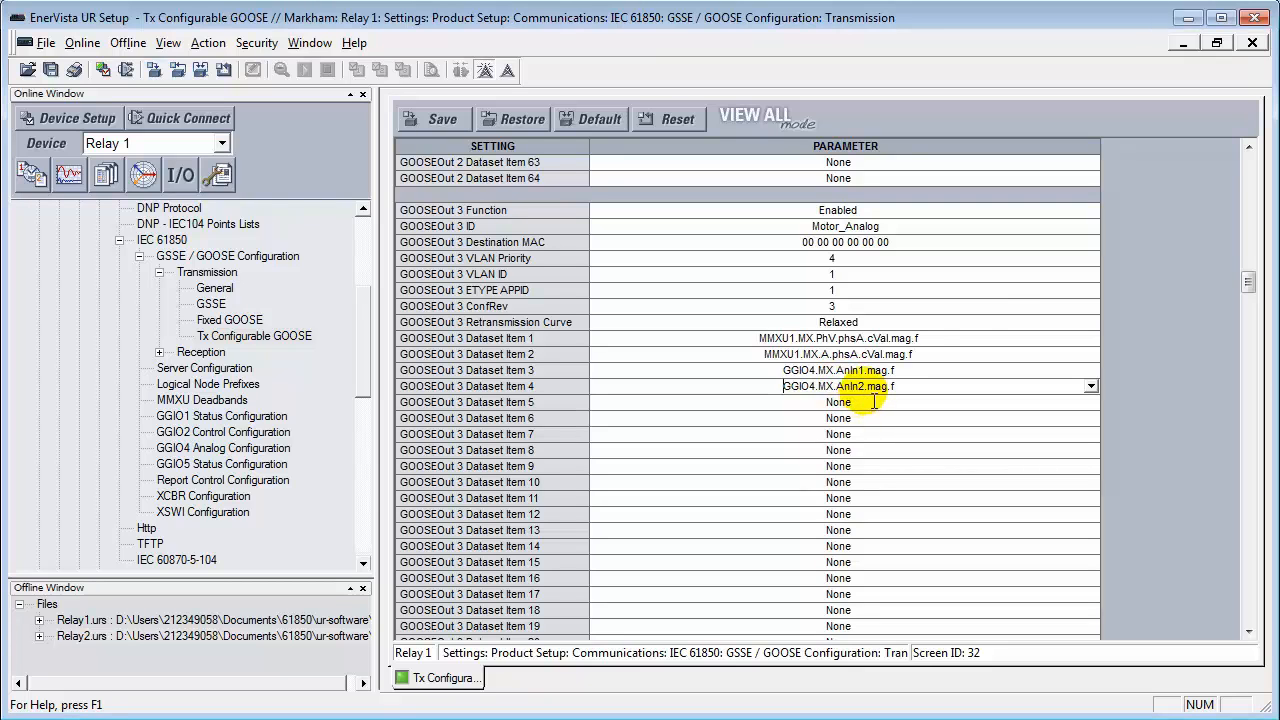
Restore the Tx Configurable GOOSE window to a smaller size, move it aside, and open Relay 1's GGIO4 Analog Configuration alongside it
{"action": "left_click", "coordinate": [1217, 42]}
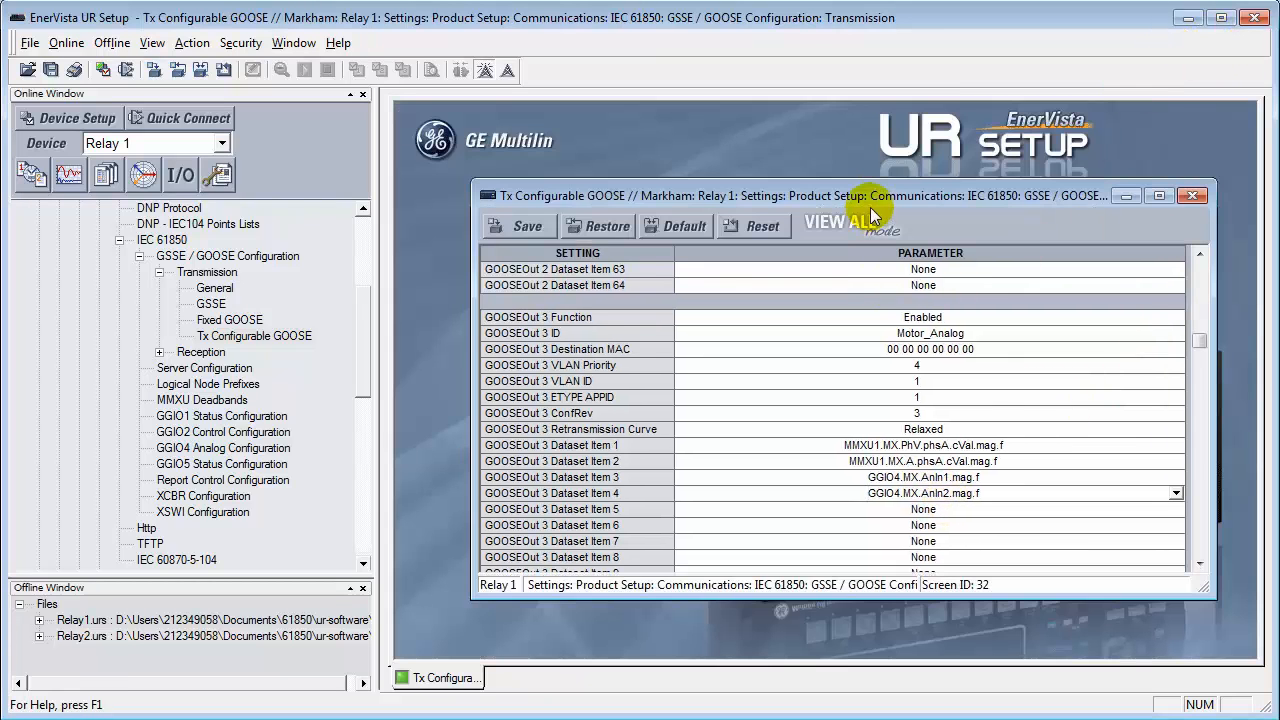
{"action": "left_click_drag", "start_coordinate": [858, 195], "coordinate": [783, 119]}
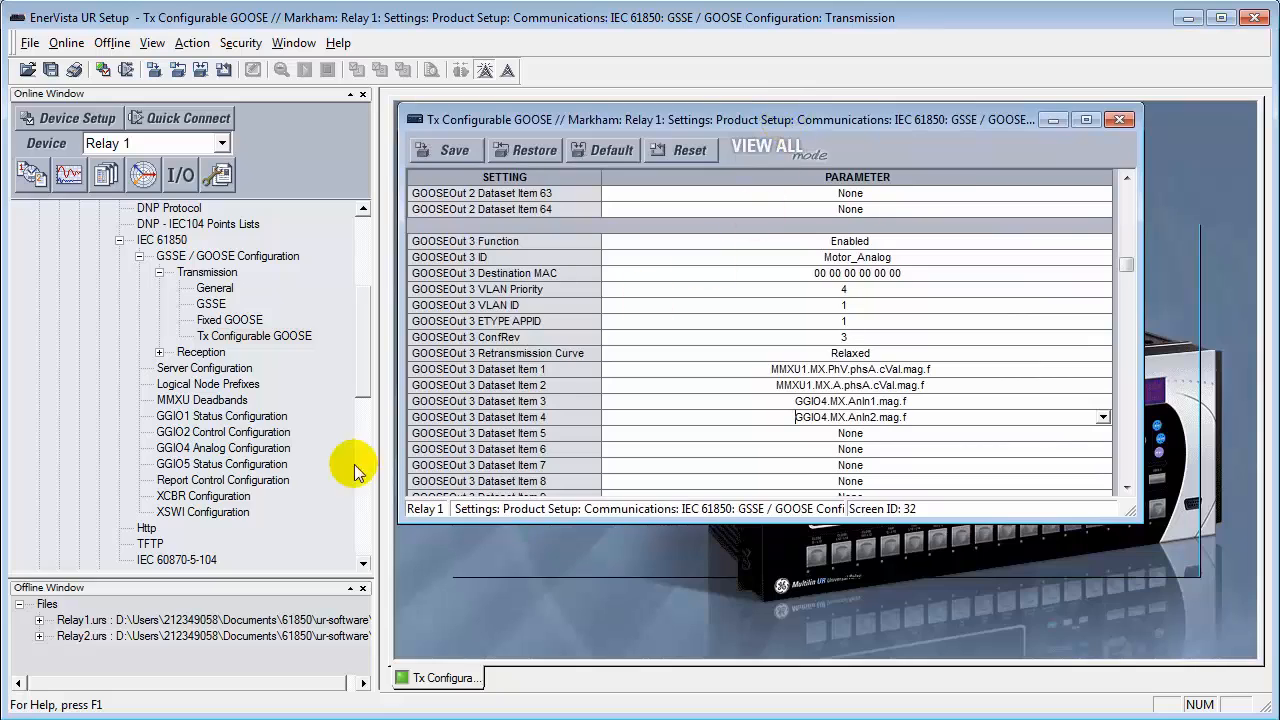
{"action": "double_click", "coordinate": [190, 448]}
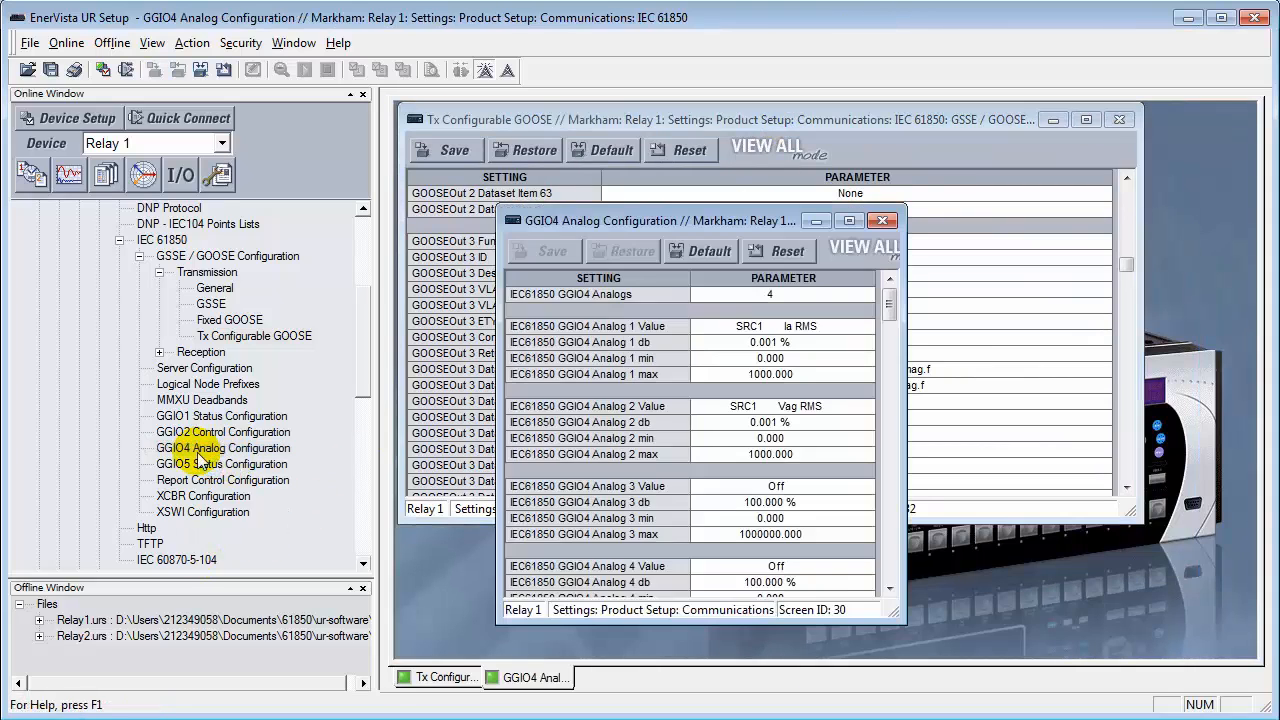
Close Relay 1's GGIO4 Analog Configuration and save the Tx Configurable GOOSE settings, acknowledging the IEC 61850 notice
{"action": "left_click_drag", "start_coordinate": [624, 220], "coordinate": [537, 442]}
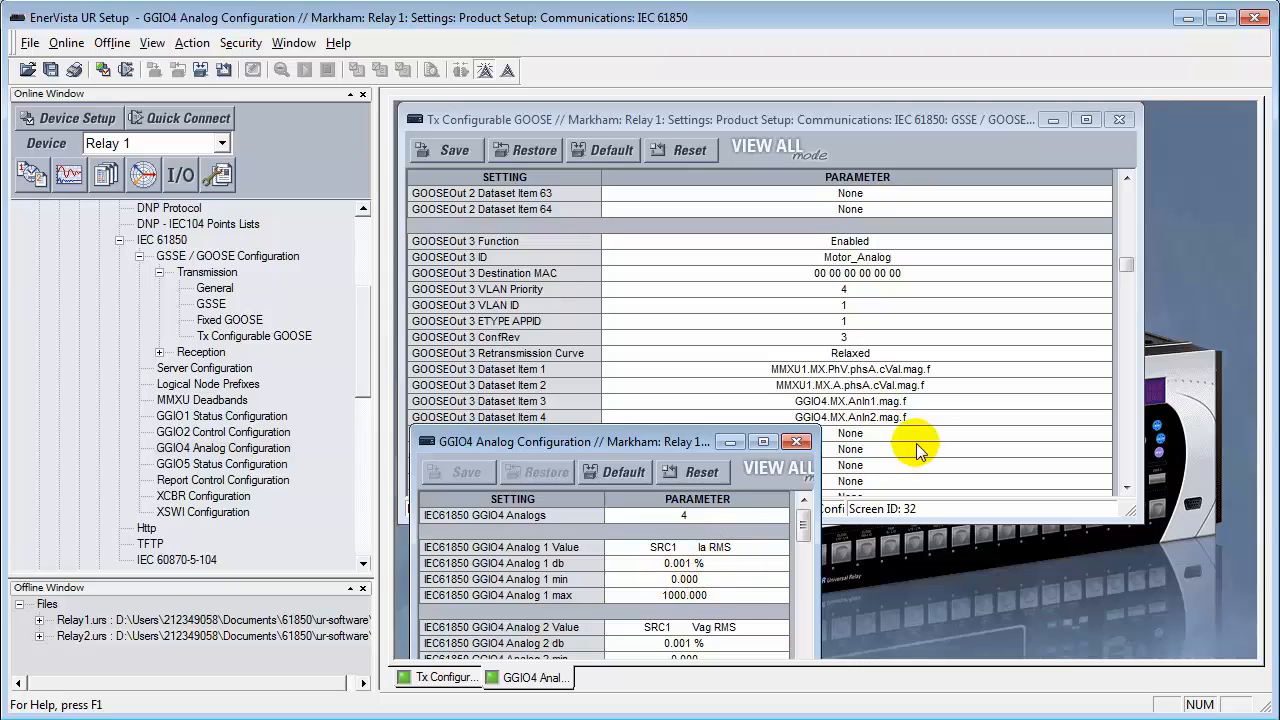
{"action": "left_click", "coordinate": [796, 441]}
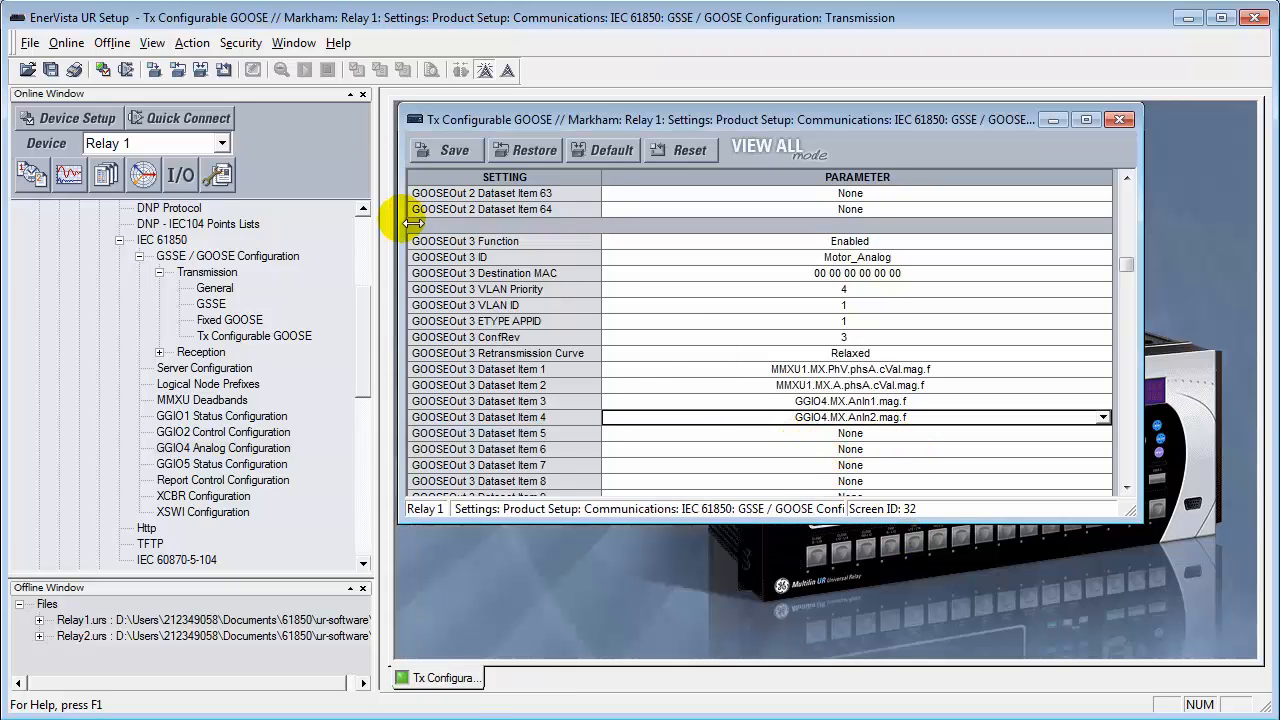
{"action": "left_click", "coordinate": [449, 151]}
{"action": "left_click", "coordinate": [745, 433]}
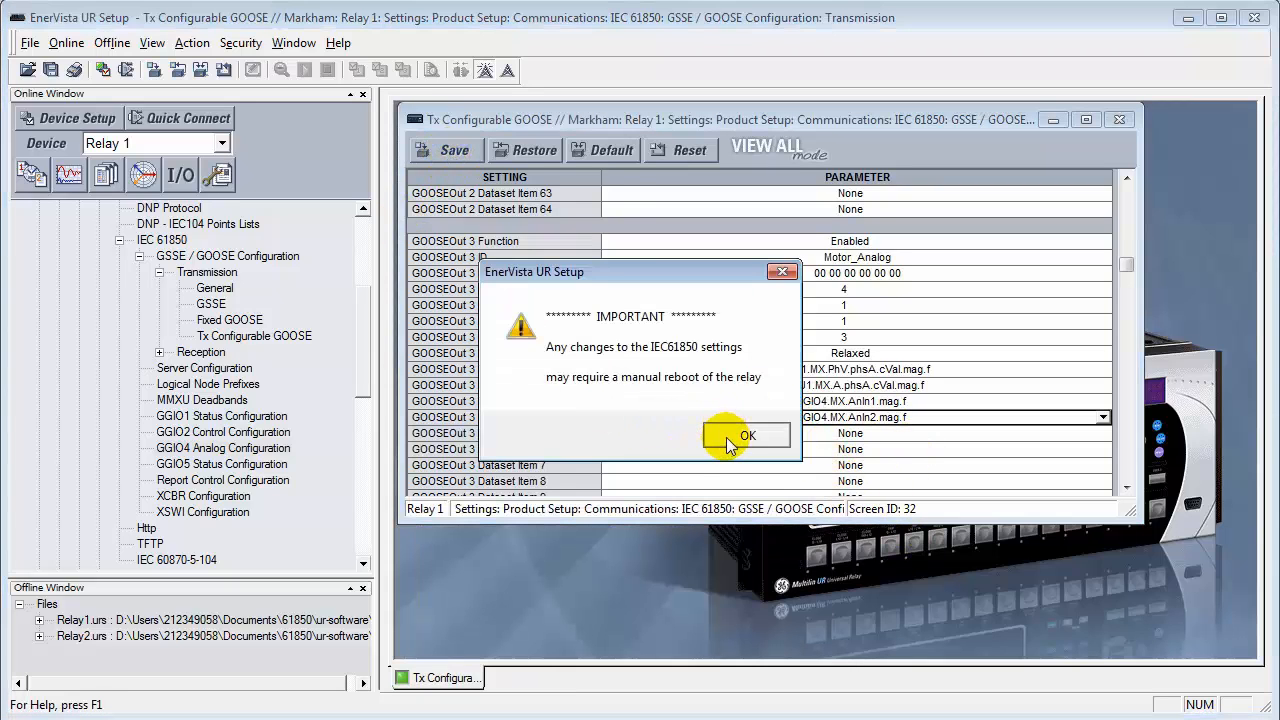
{"action": "left_click", "coordinate": [657, 414]}
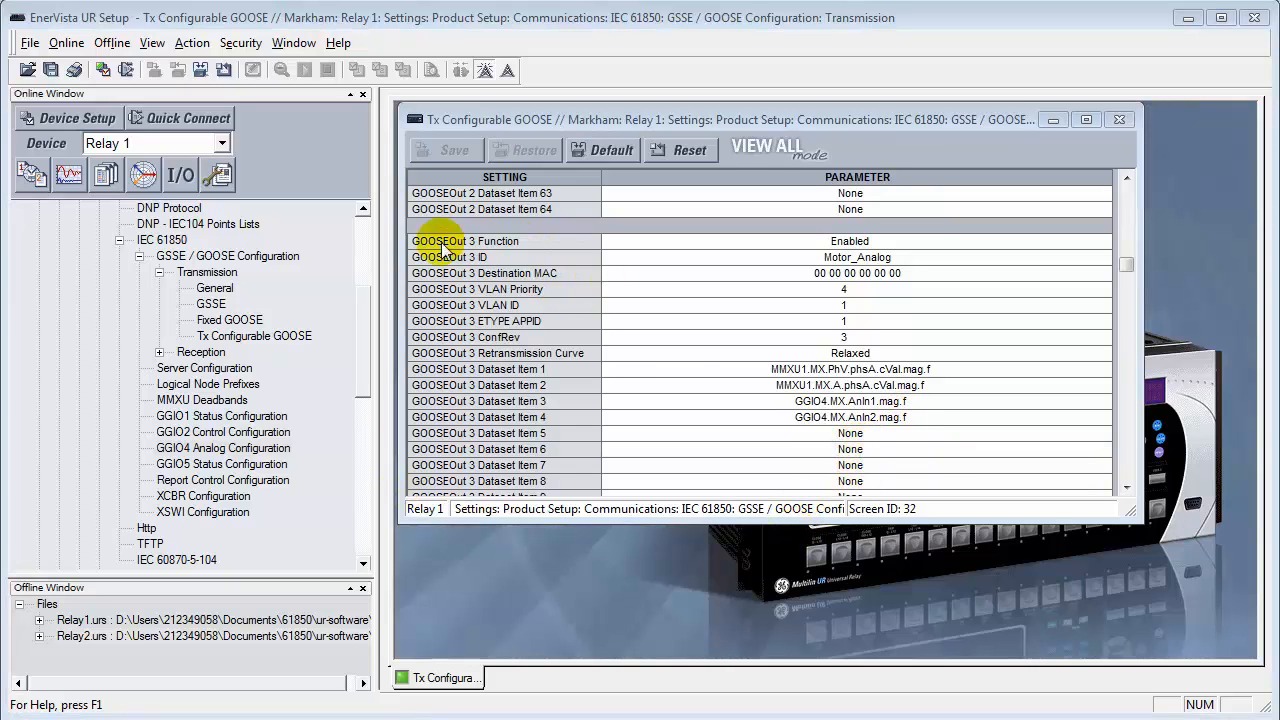
Reboot Relay 1 with its Maintenance reboot command and confirm the restart
{"action": "left_click_drag", "start_coordinate": [357, 343], "coordinate": [342, 508]}
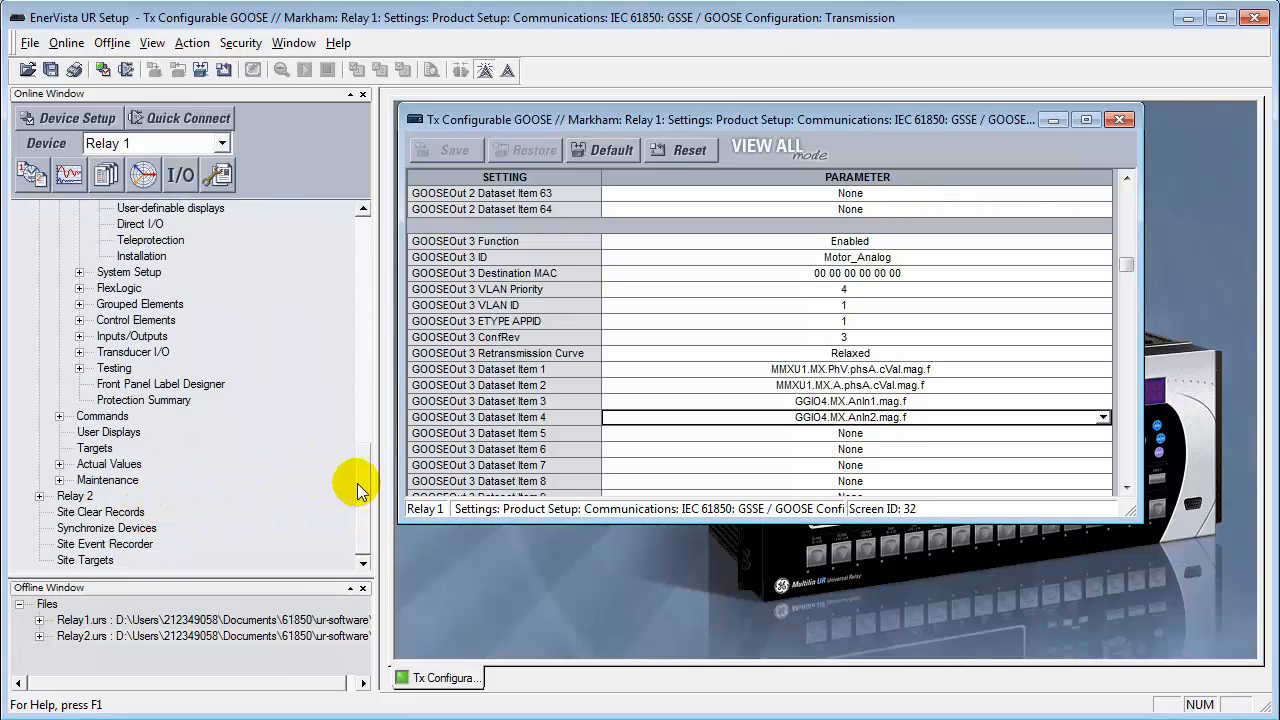
{"action": "left_click", "coordinate": [59, 481]}
{"action": "double_click", "coordinate": [174, 561]}
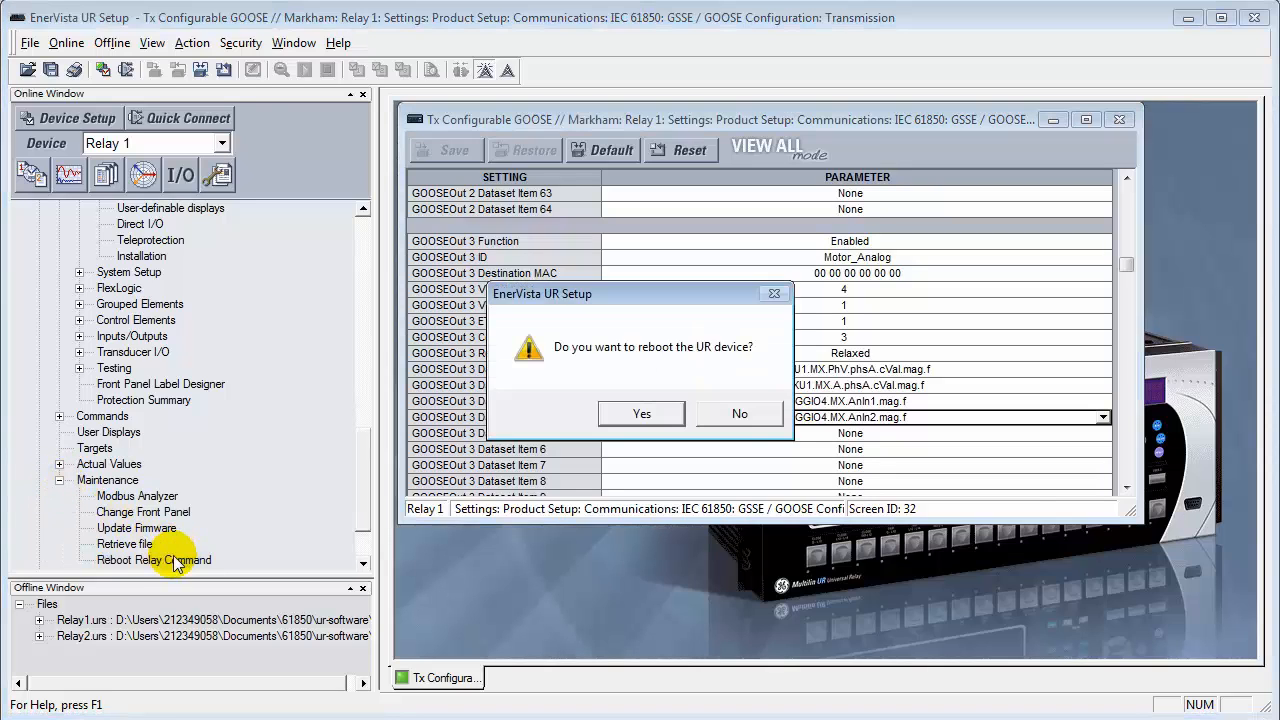
{"action": "left_click", "coordinate": [641, 414]}
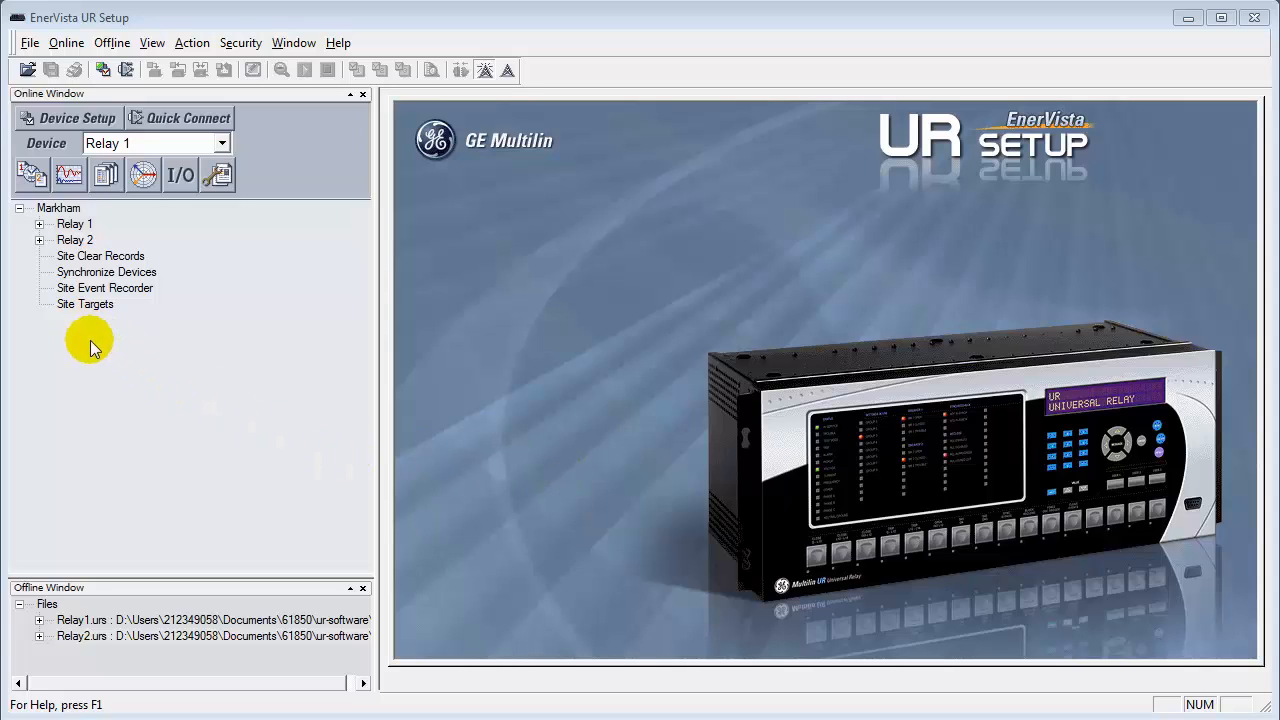
Open Relay 2's Remote Devices settings under Inputs/Outputs and move the window fully into view
{"action": "left_click", "coordinate": [39, 240]}
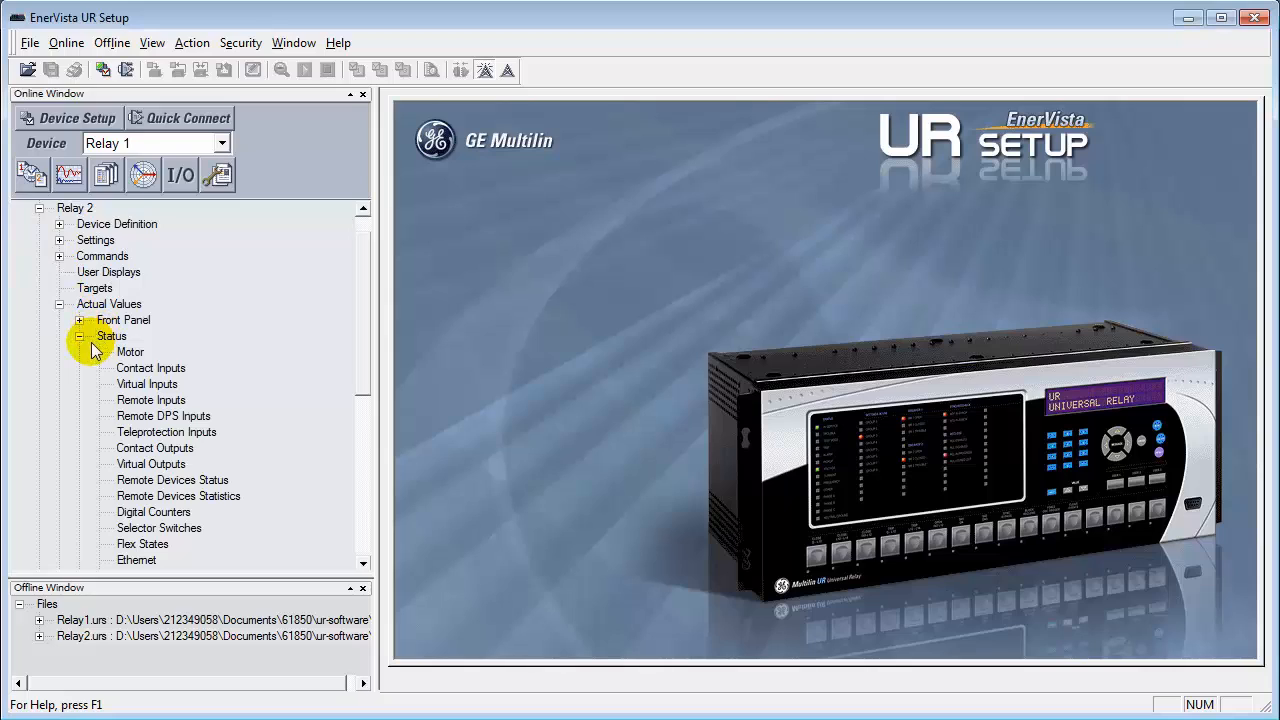
{"action": "left_click", "coordinate": [59, 304]}
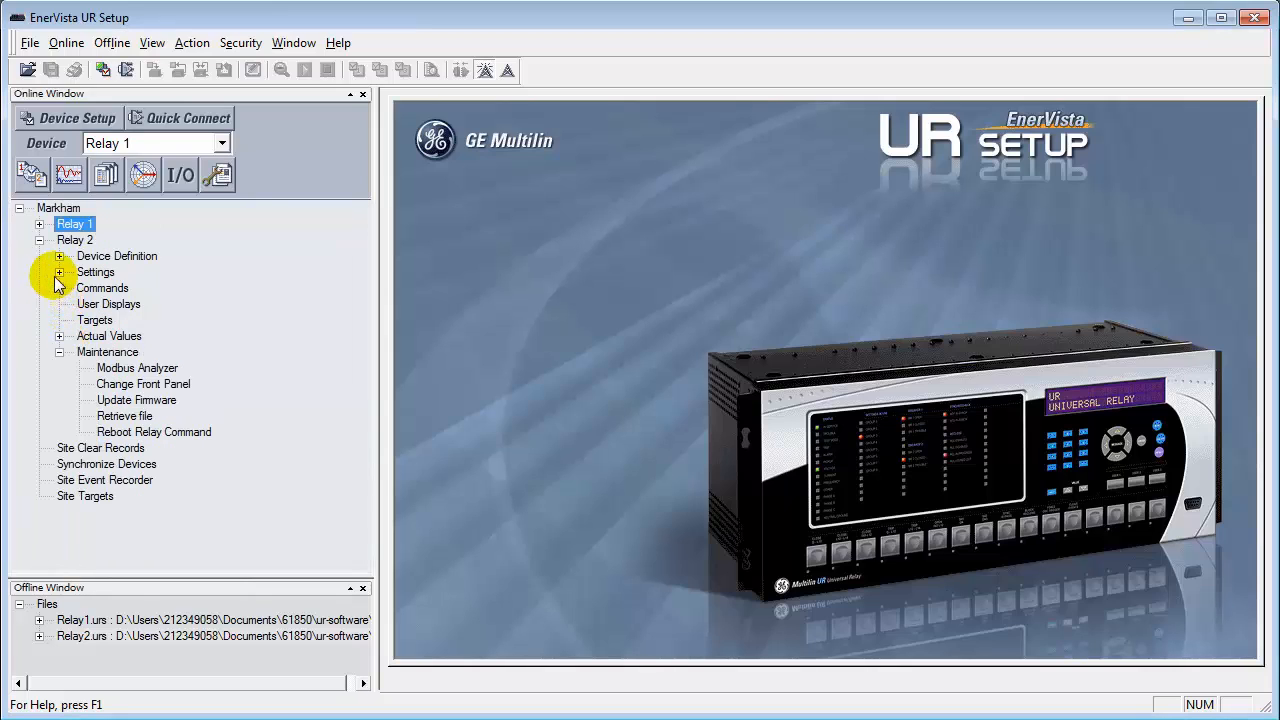
{"action": "left_click", "coordinate": [59, 273]}
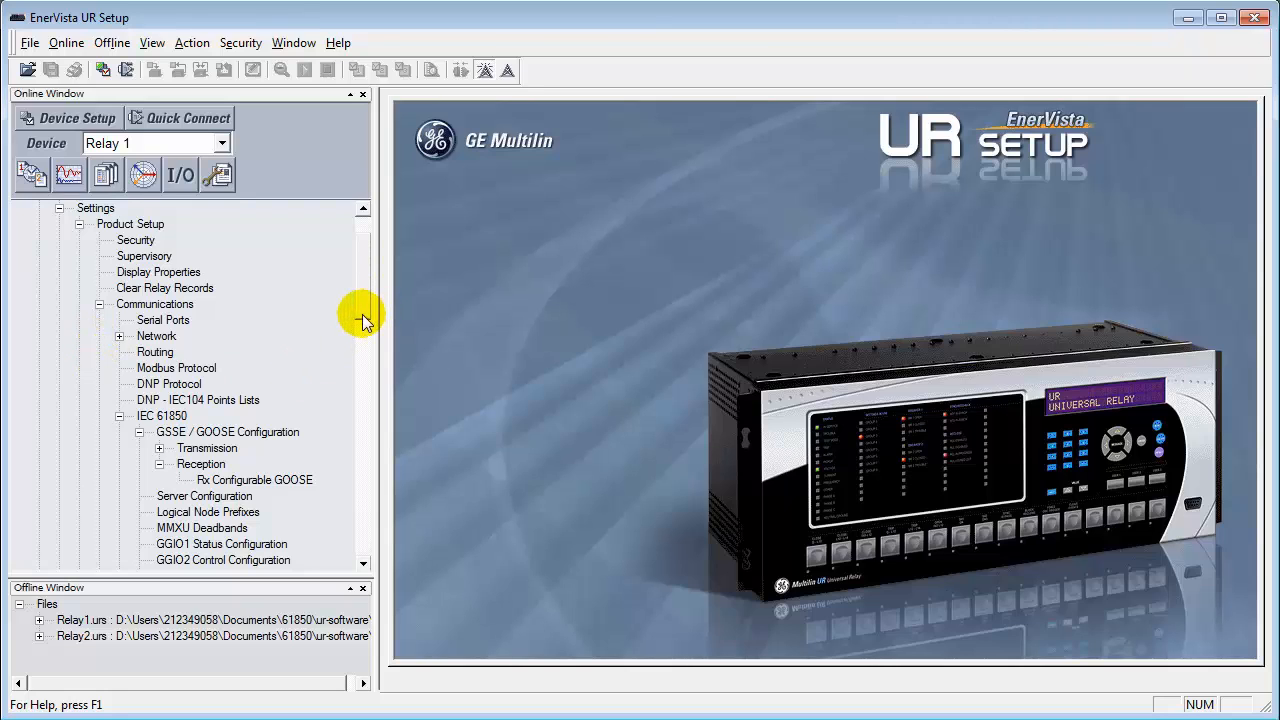
{"action": "left_click_drag", "start_coordinate": [363, 313], "coordinate": [351, 466]}
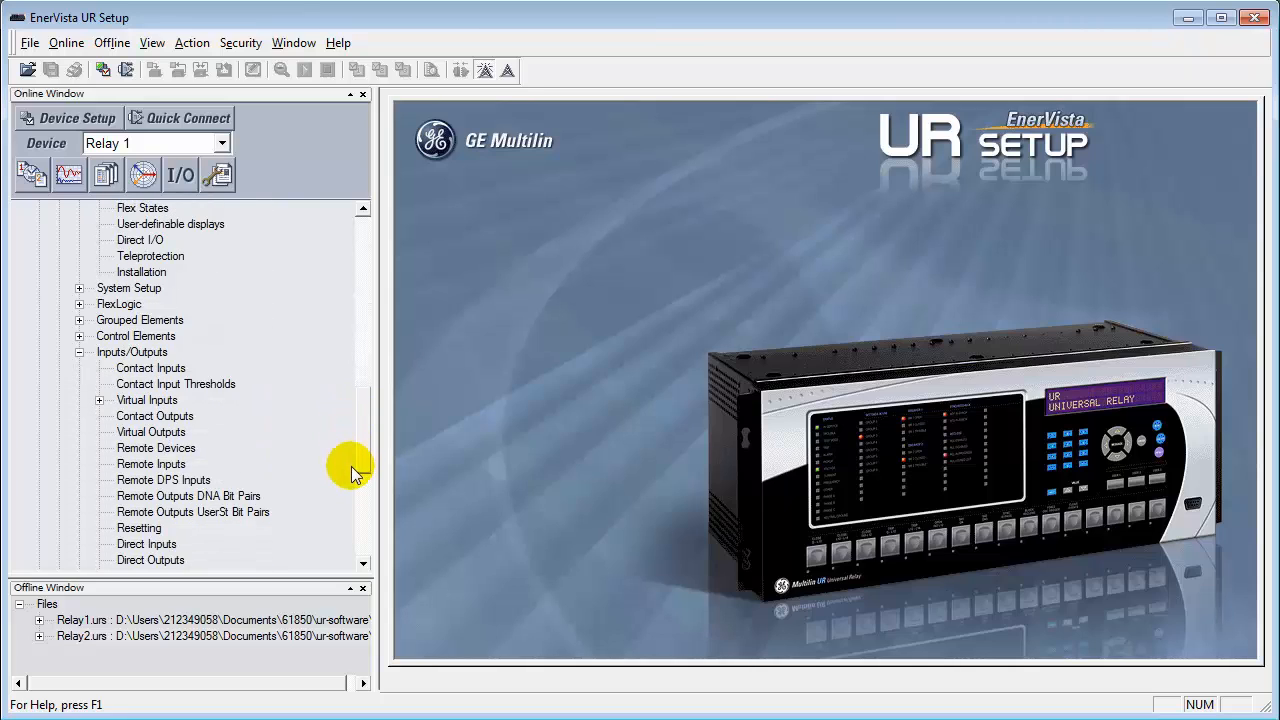
{"action": "double_click", "coordinate": [150, 448]}
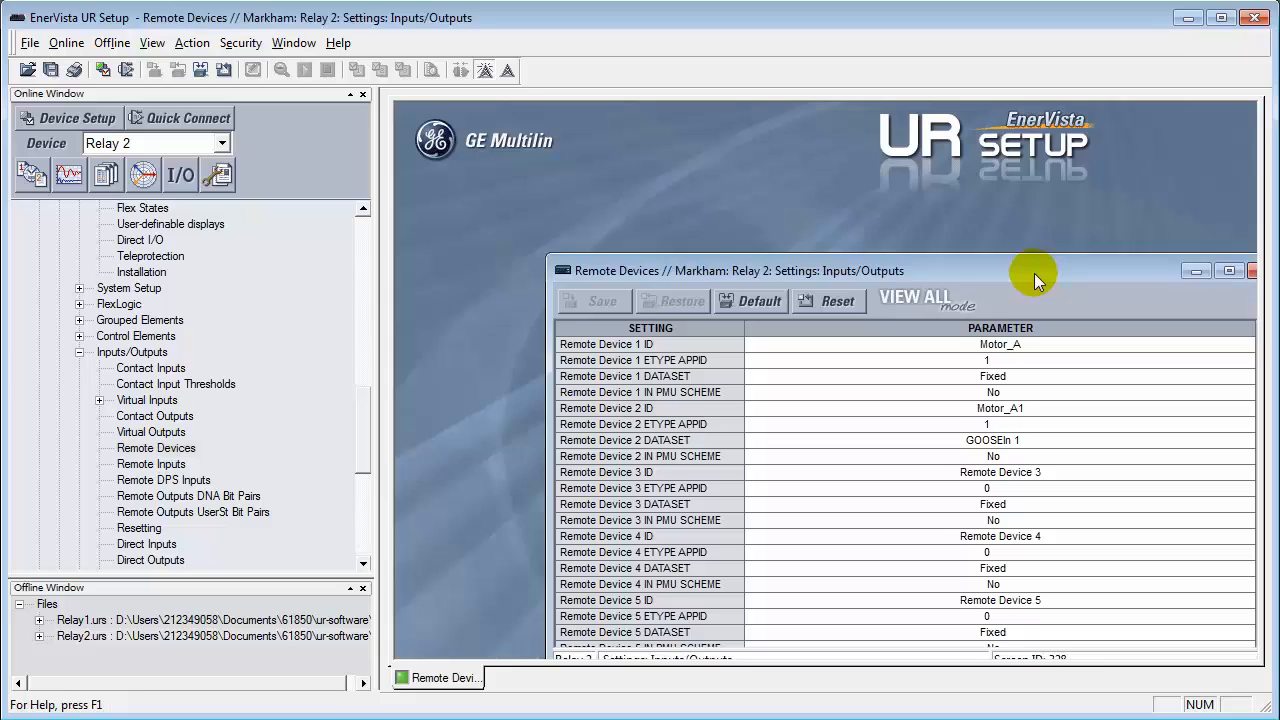
{"action": "left_click_drag", "start_coordinate": [1034, 273], "coordinate": [932, 167]}
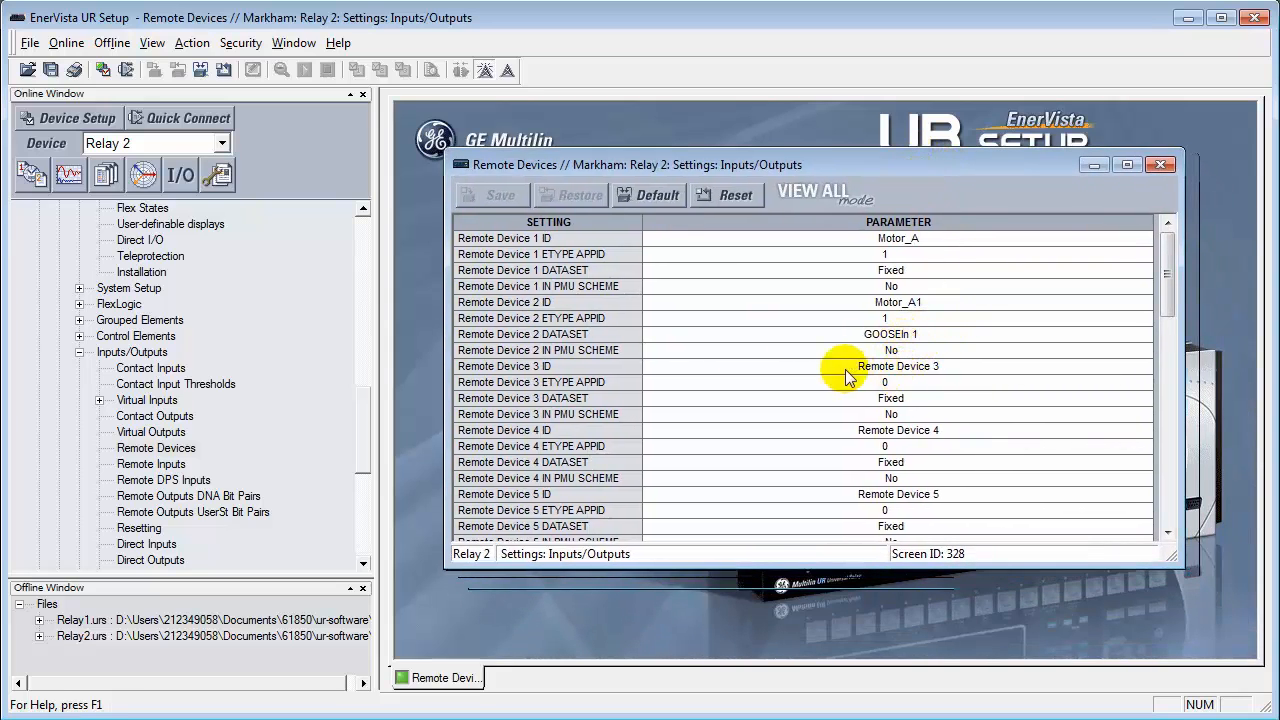
Set Relay 2's Remote Device 3 ID to Motor_Analog and its ETYPE APPID to 1
{"action": "left_click", "coordinate": [975, 367]}
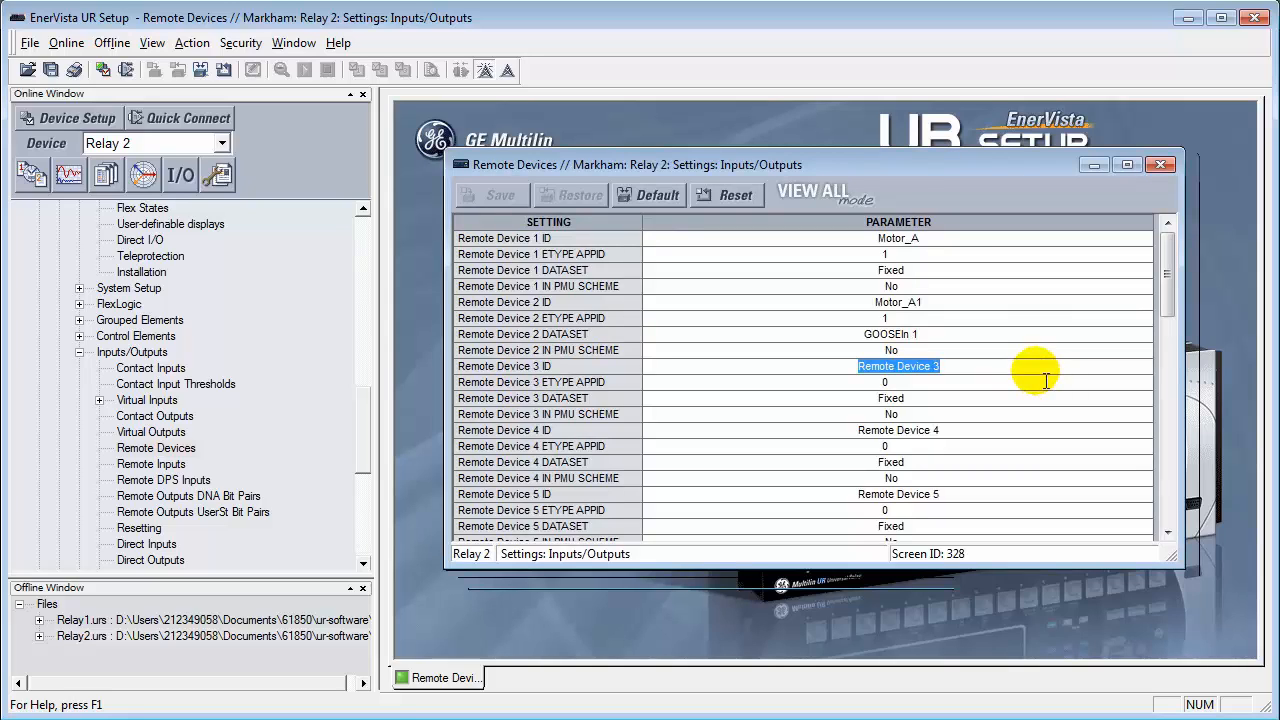
{"action": "type", "text": "Motor"}
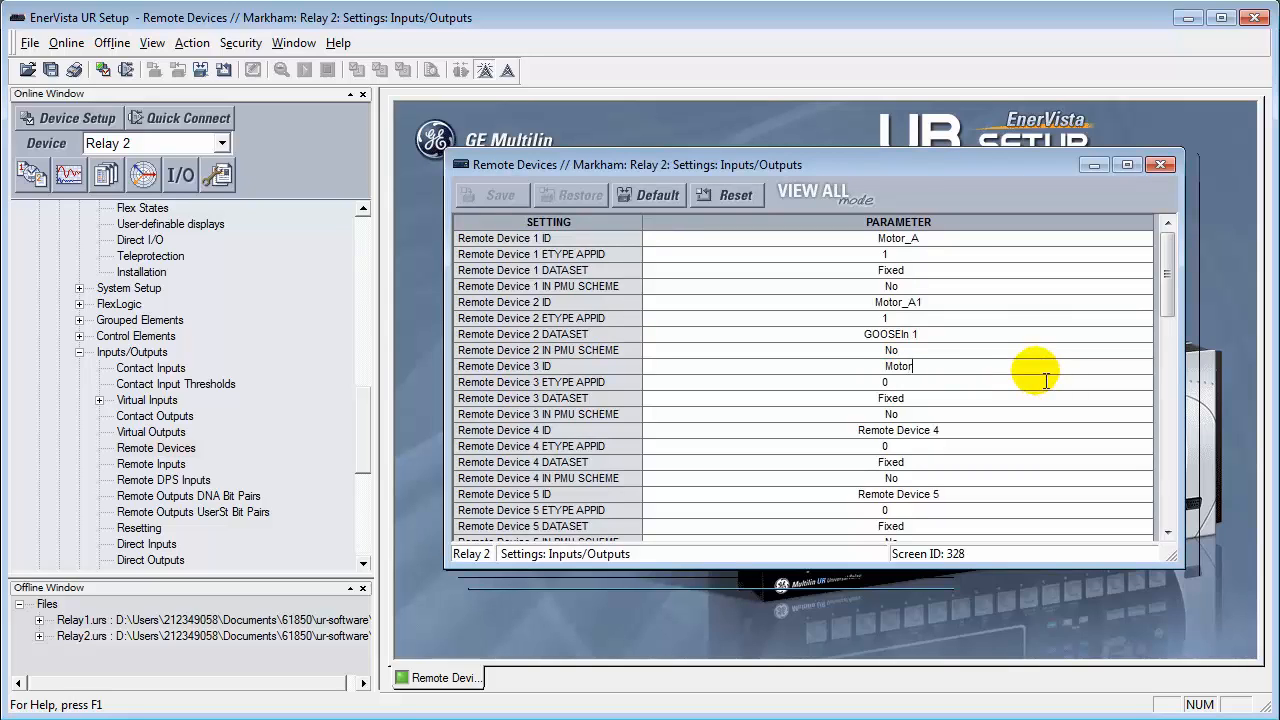
{"action": "type", "text": "_Analog"}
{"action": "left_click", "coordinate": [920, 384]}
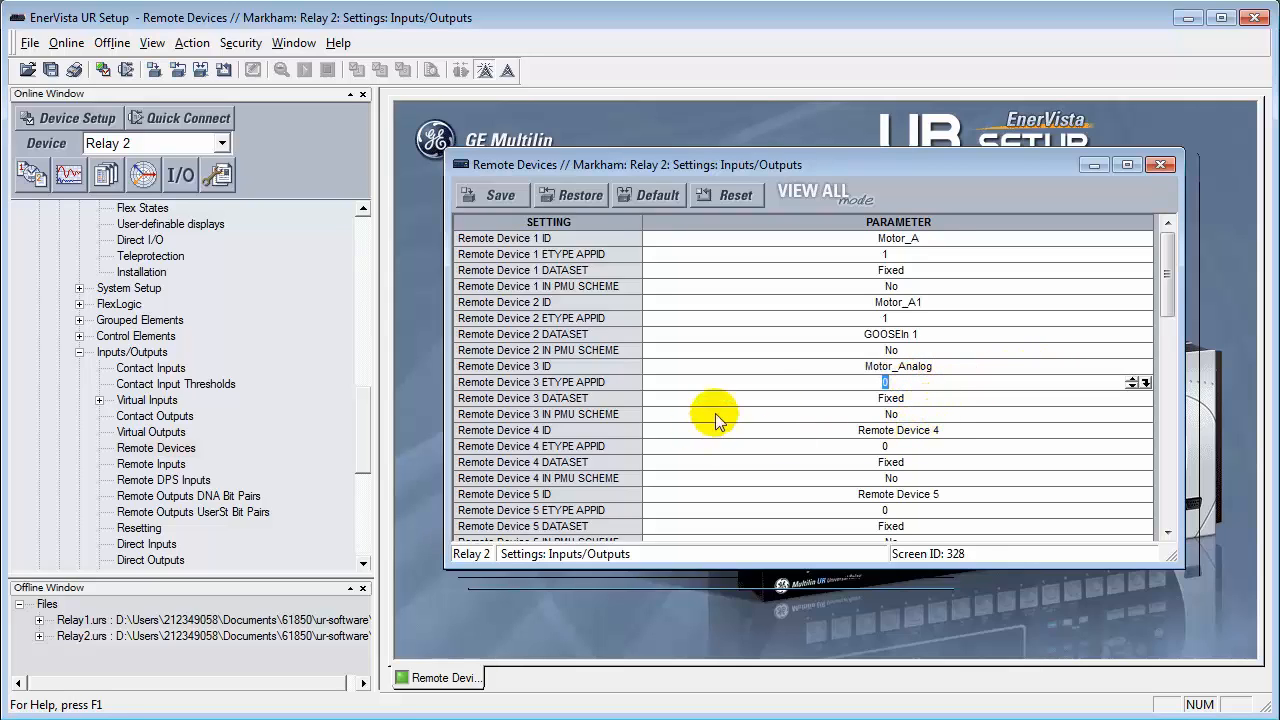
{"action": "type", "text": "1"}
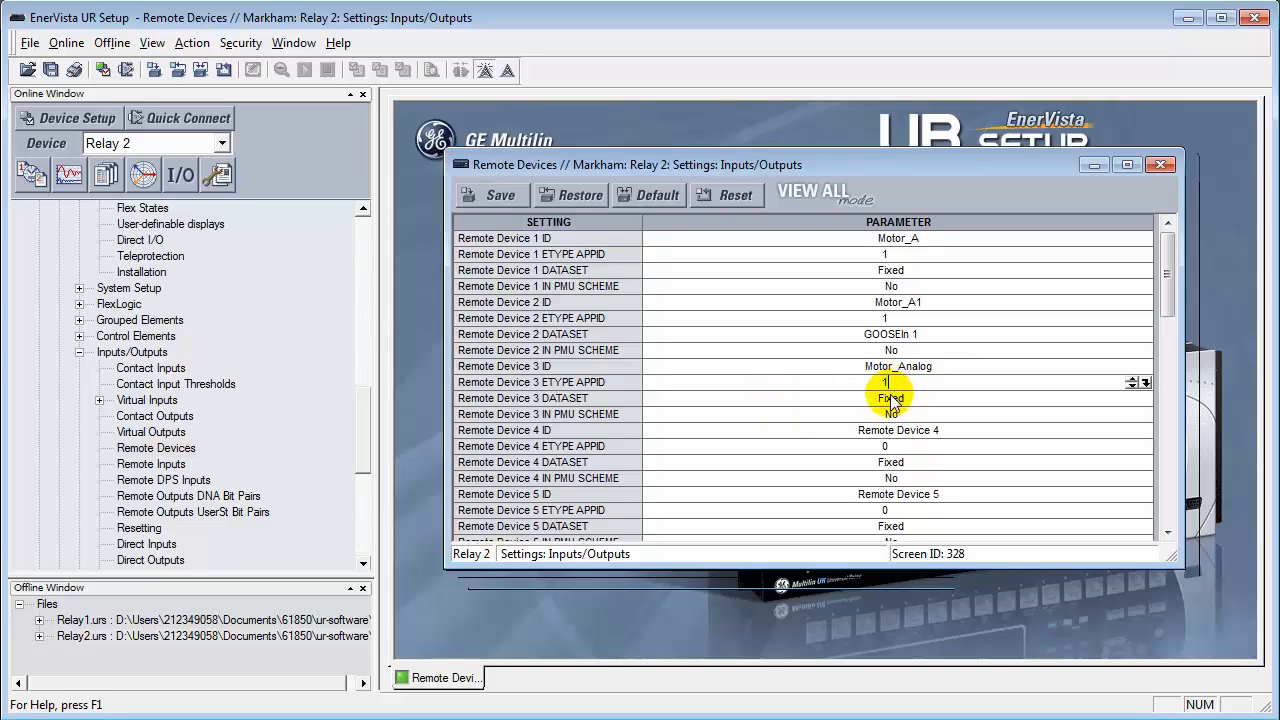
Assign GOOSEIn 2 as Remote Device 3's dataset, then save and close Relay 2's Remote Devices settings
{"action": "left_click", "coordinate": [935, 400]}
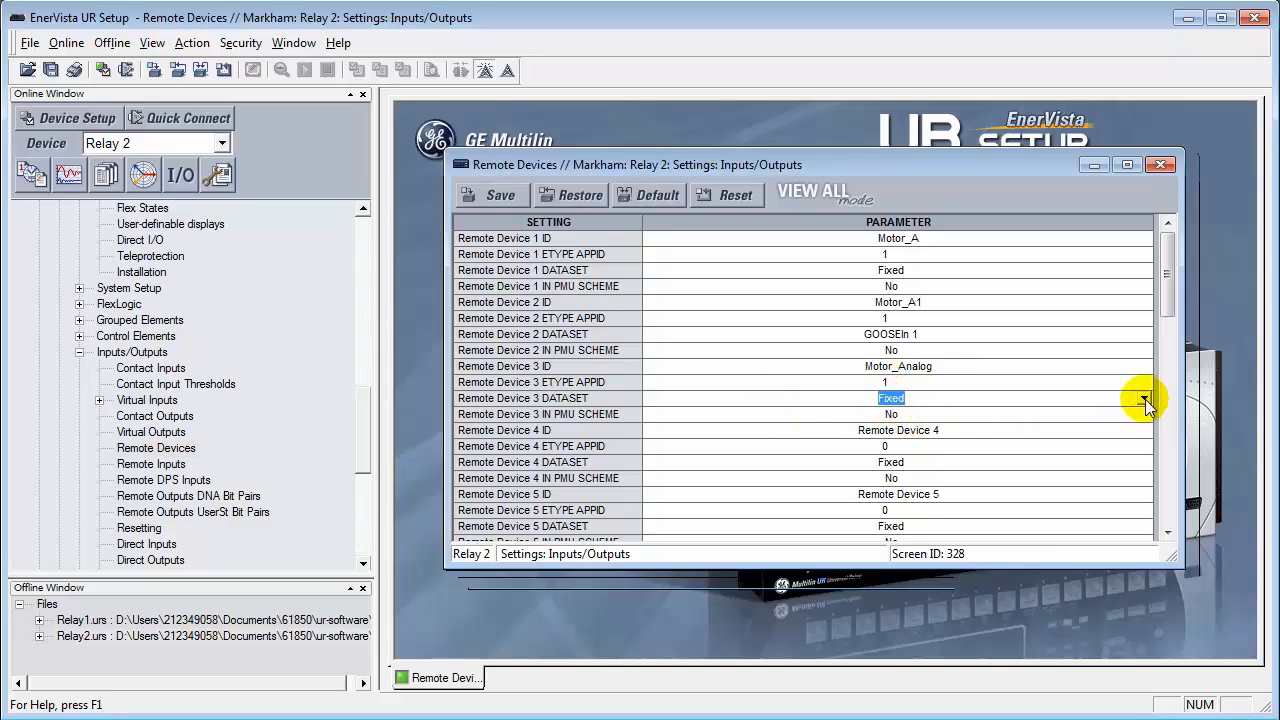
{"action": "left_click", "coordinate": [1144, 398]}
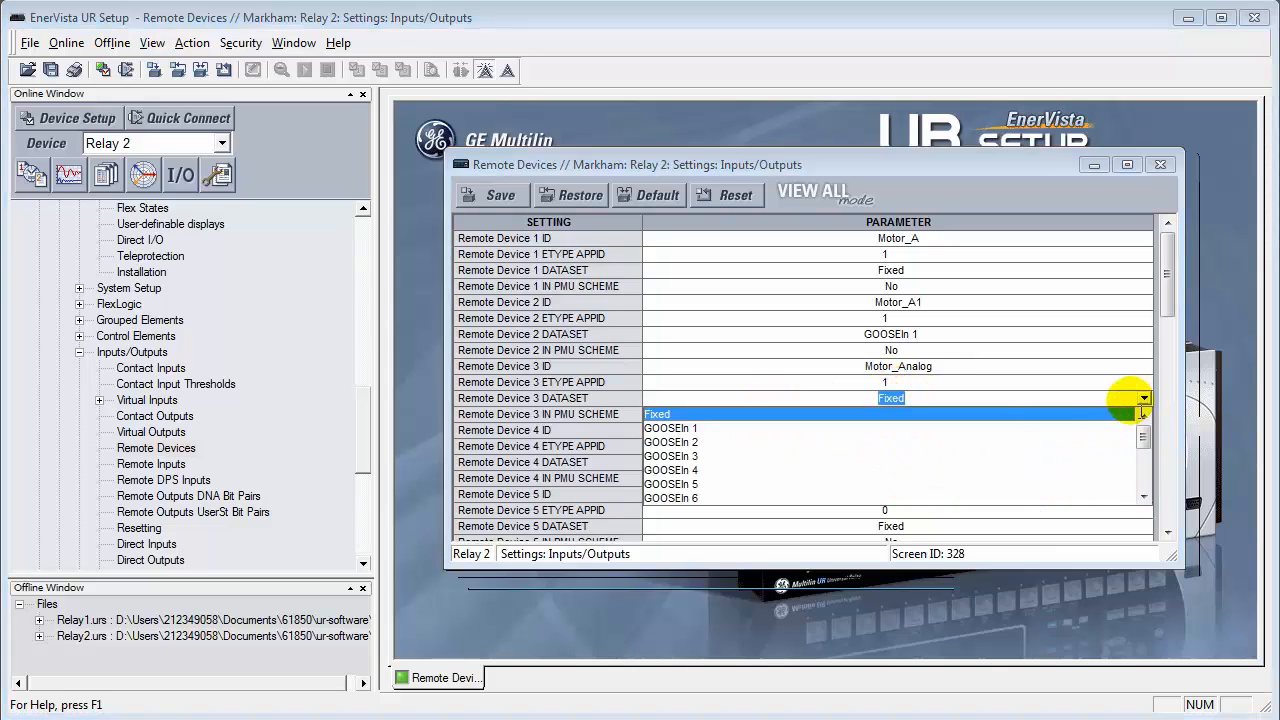
{"action": "left_click", "coordinate": [700, 444]}
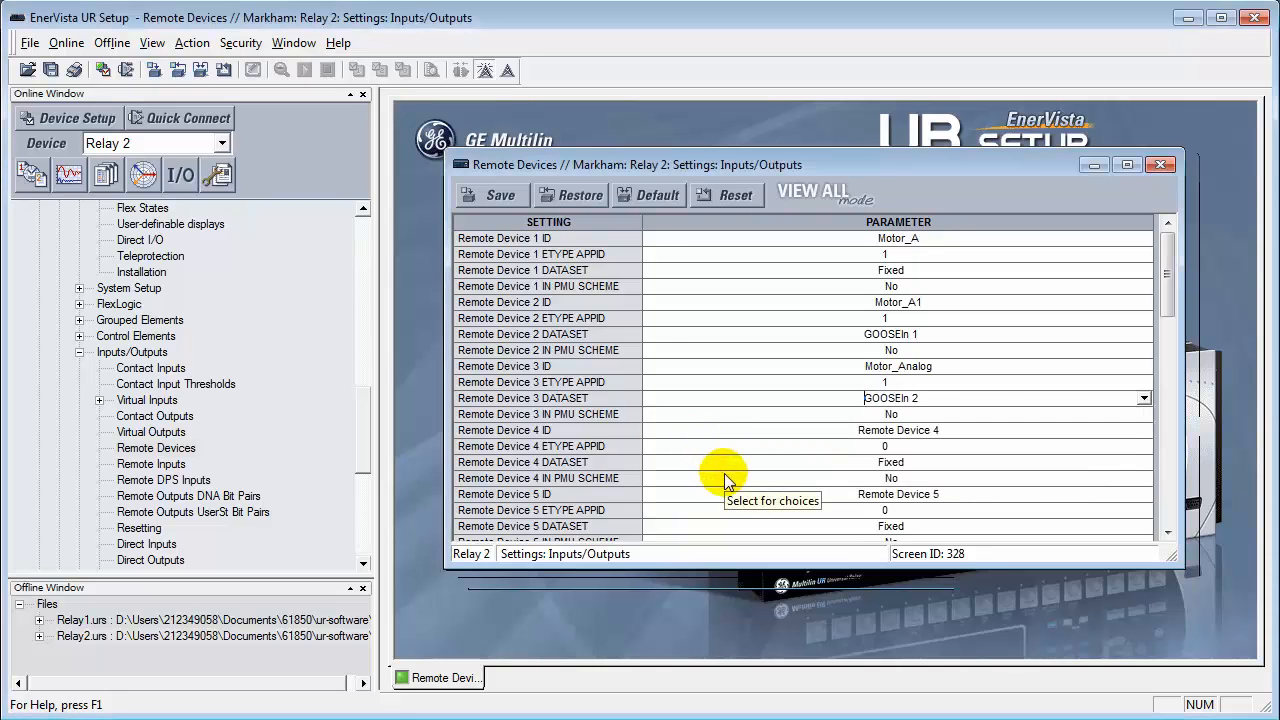
{"action": "left_click", "coordinate": [505, 196]}
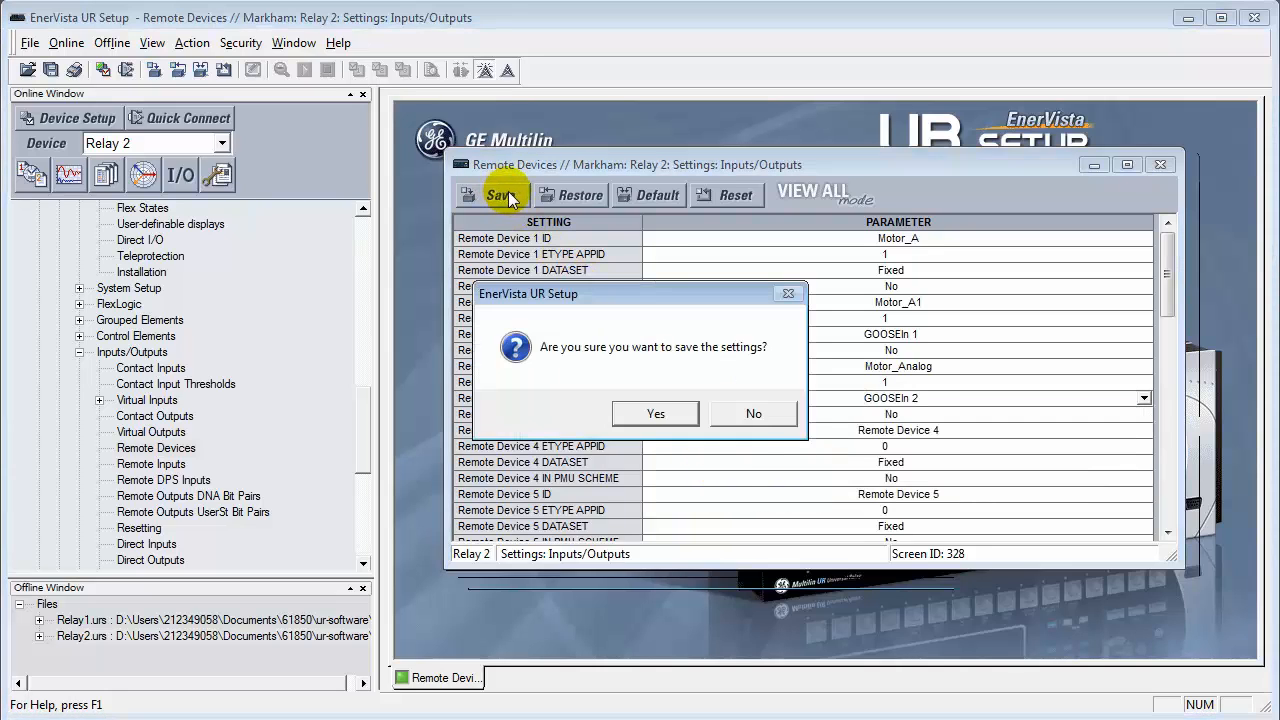
{"action": "left_click", "coordinate": [657, 415]}
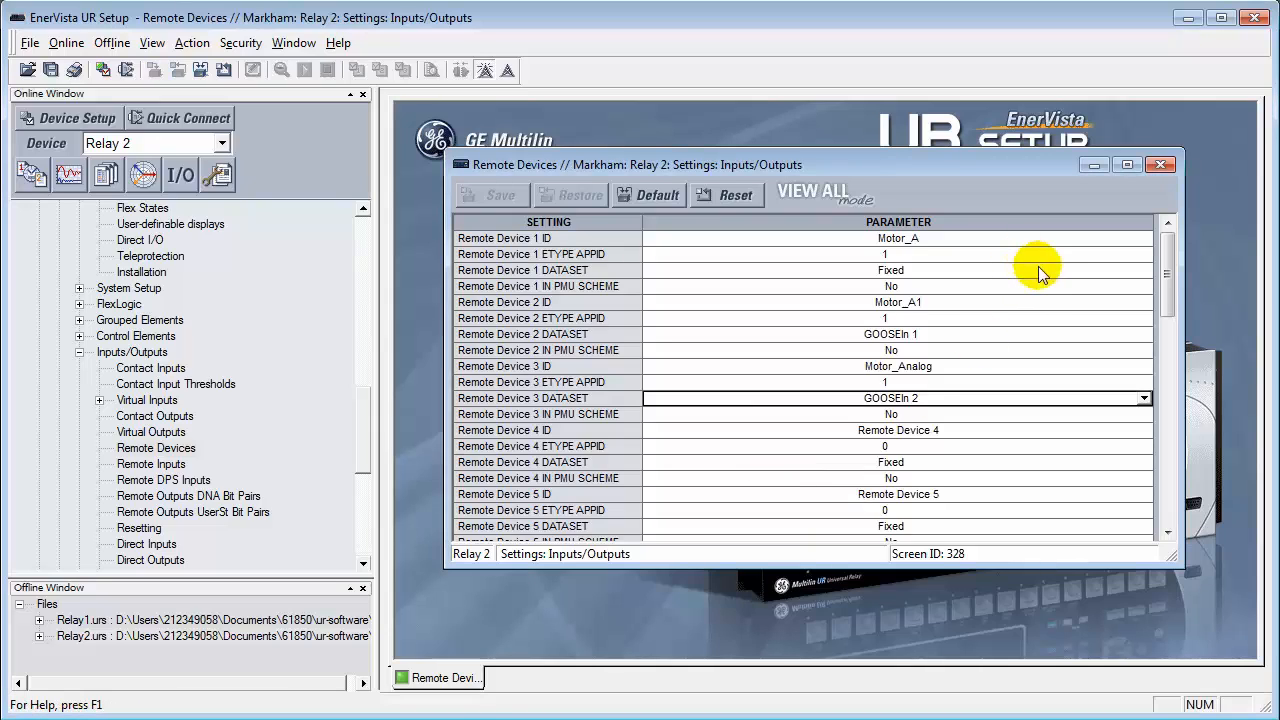
{"action": "left_click", "coordinate": [1160, 164]}
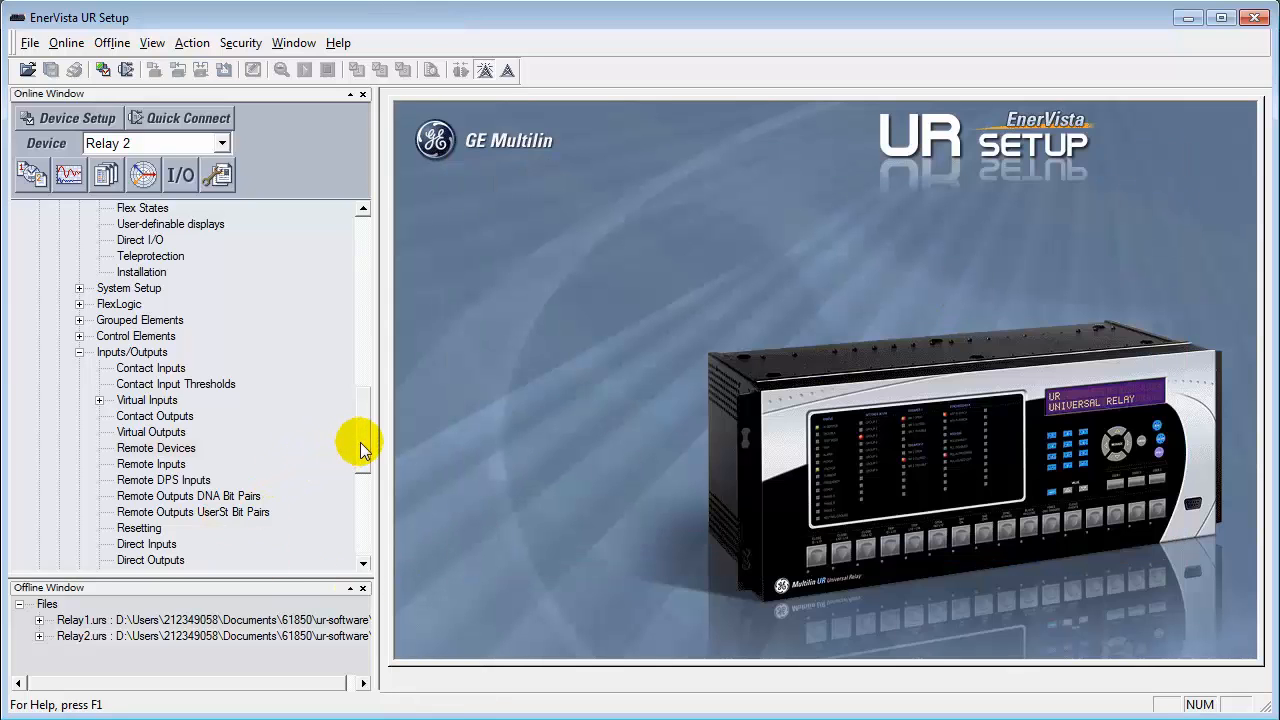
Check the status of Motor_Analog in Relay 2's Remote Devices Status actual values, and close the window
{"action": "left_click_drag", "start_coordinate": [360, 442], "coordinate": [343, 530]}
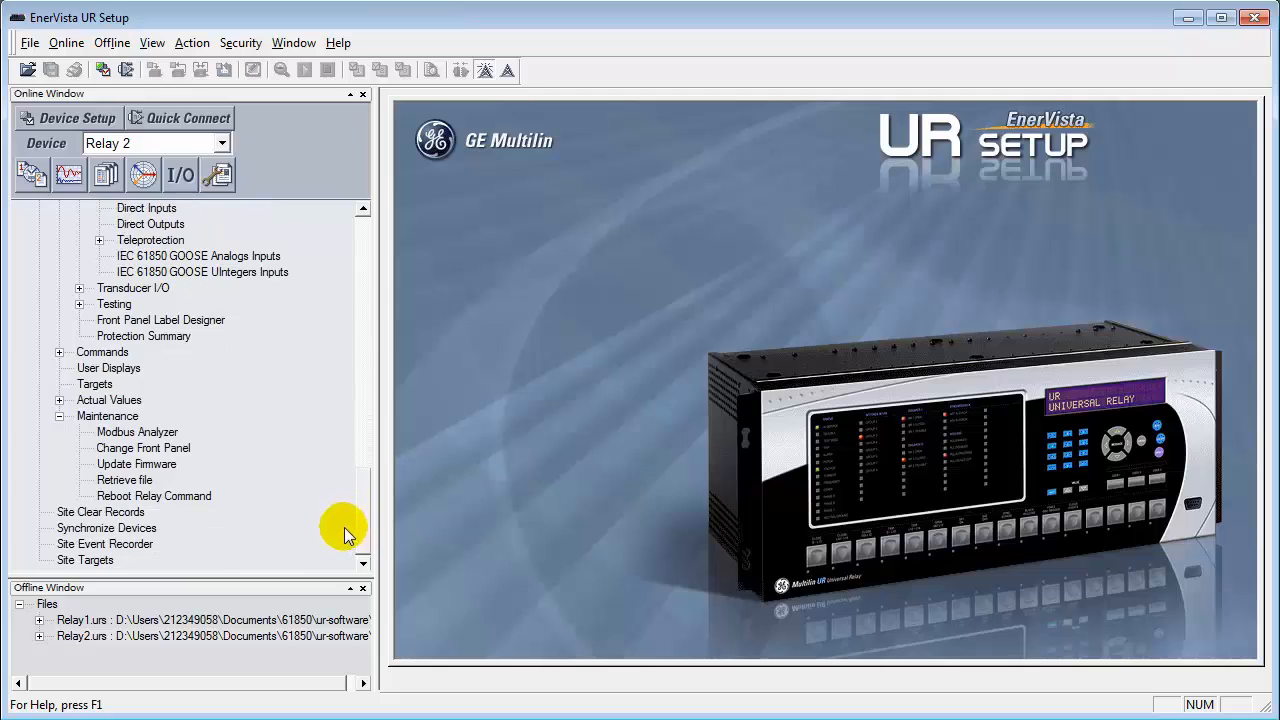
{"action": "left_click", "coordinate": [59, 401]}
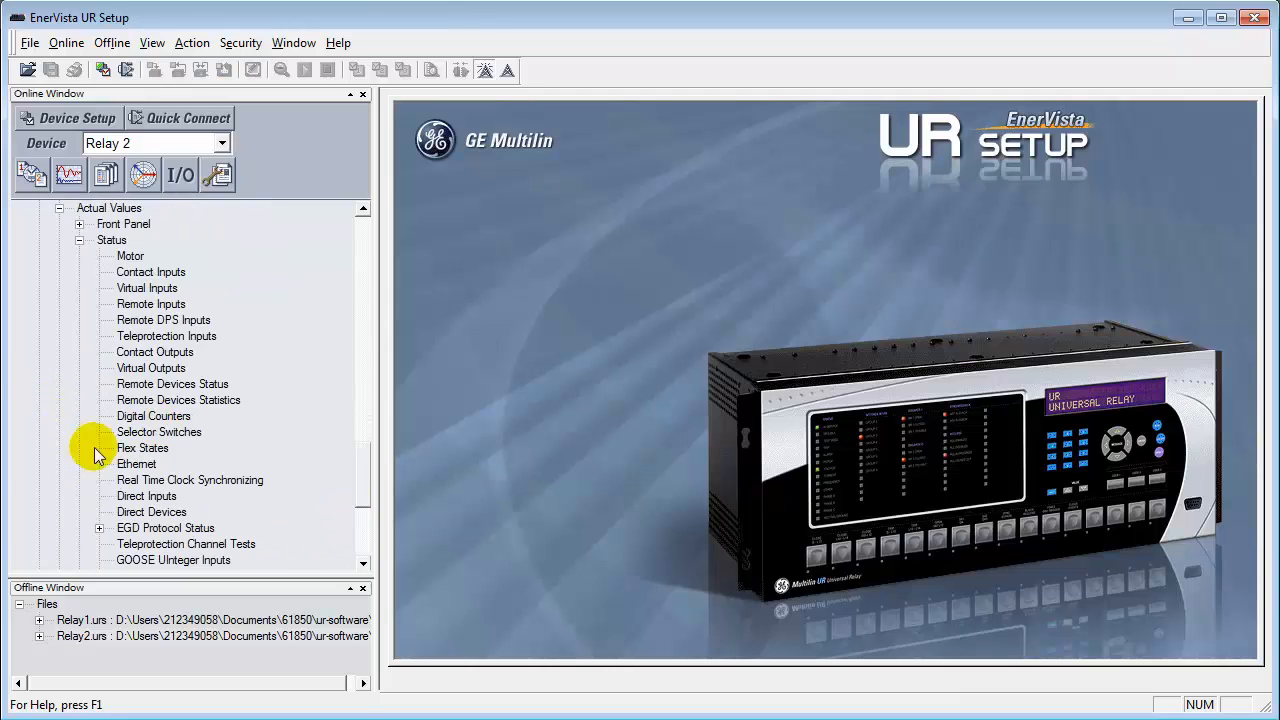
{"action": "left_click", "coordinate": [153, 390]}
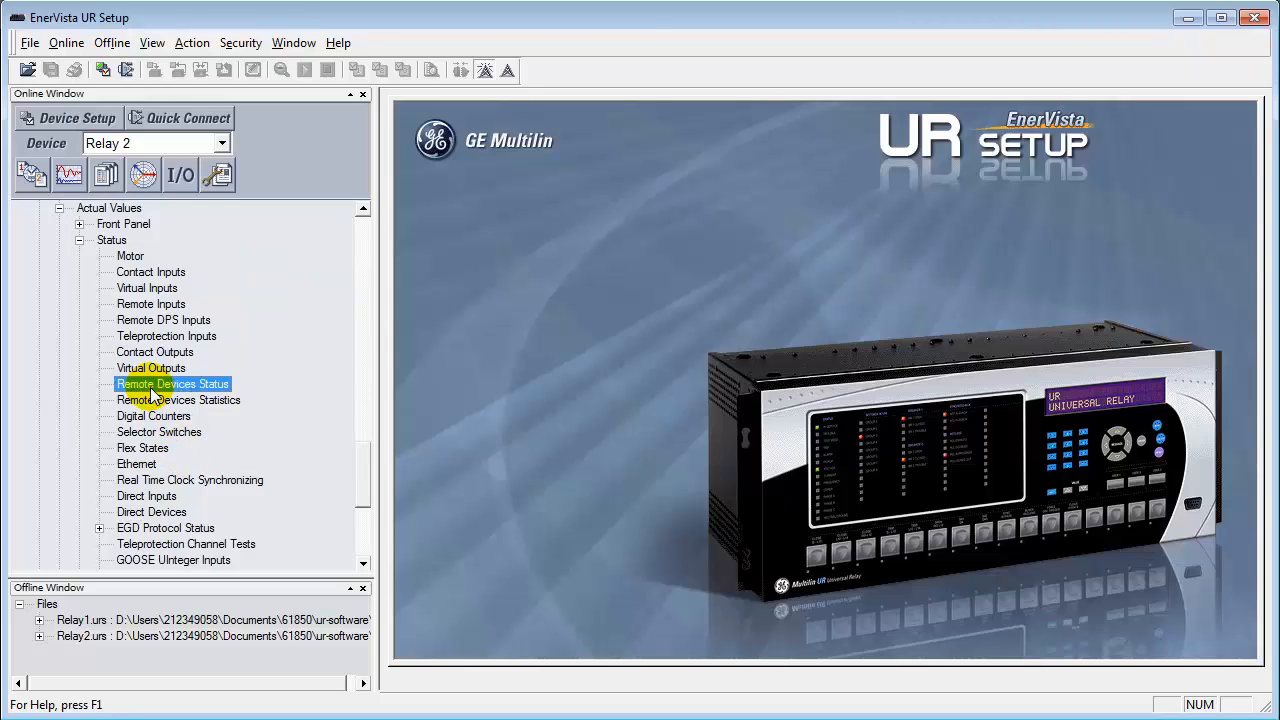
{"action": "double_click", "coordinate": [153, 392]}
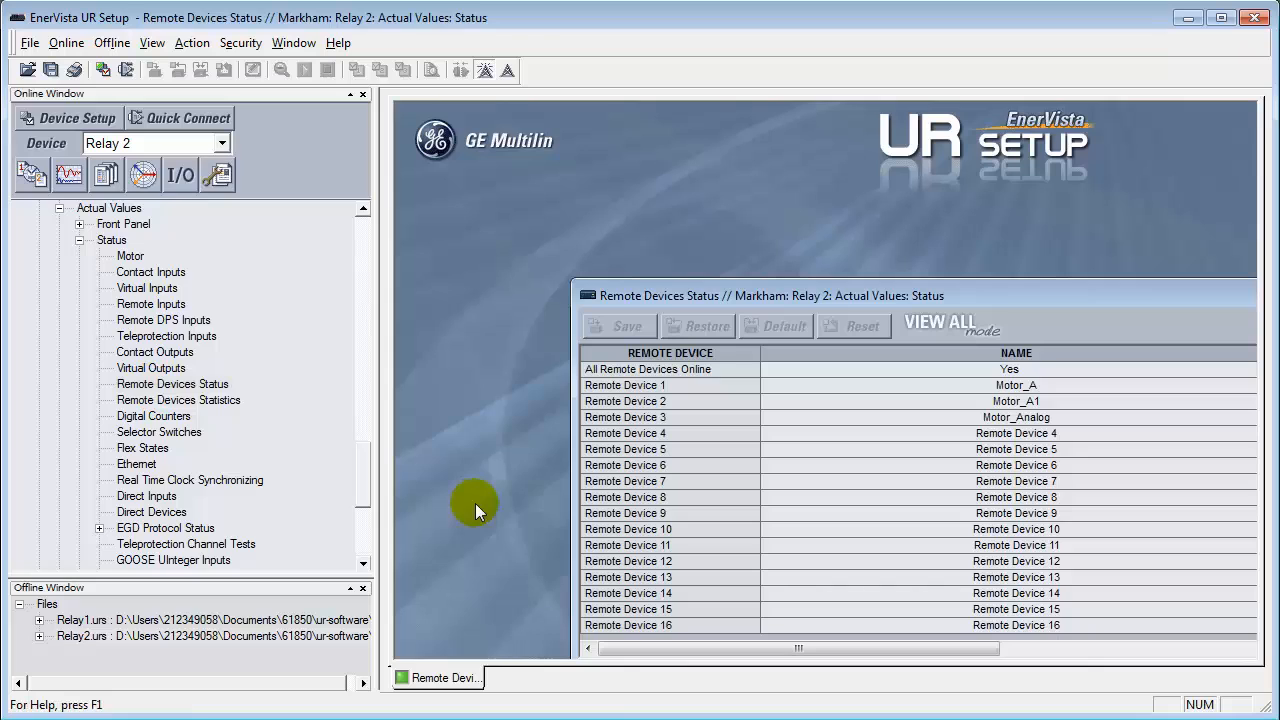
{"action": "left_click_drag", "start_coordinate": [1077, 294], "coordinate": [904, 194]}
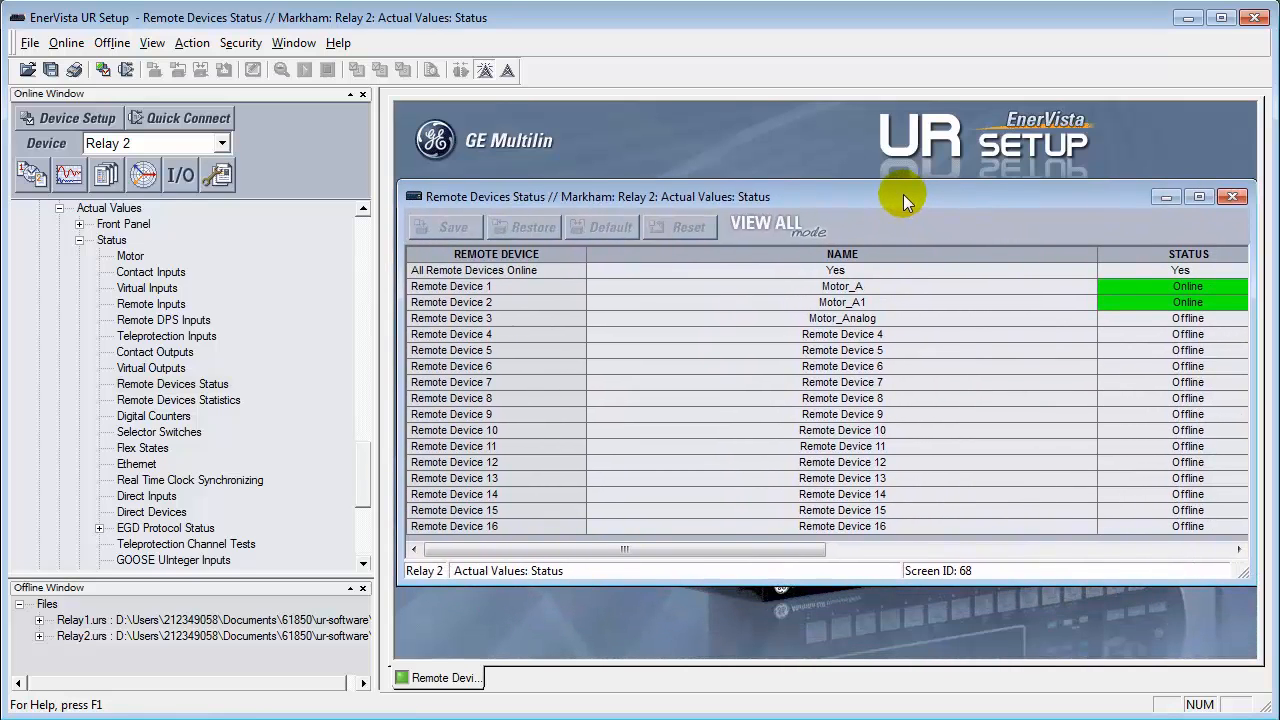
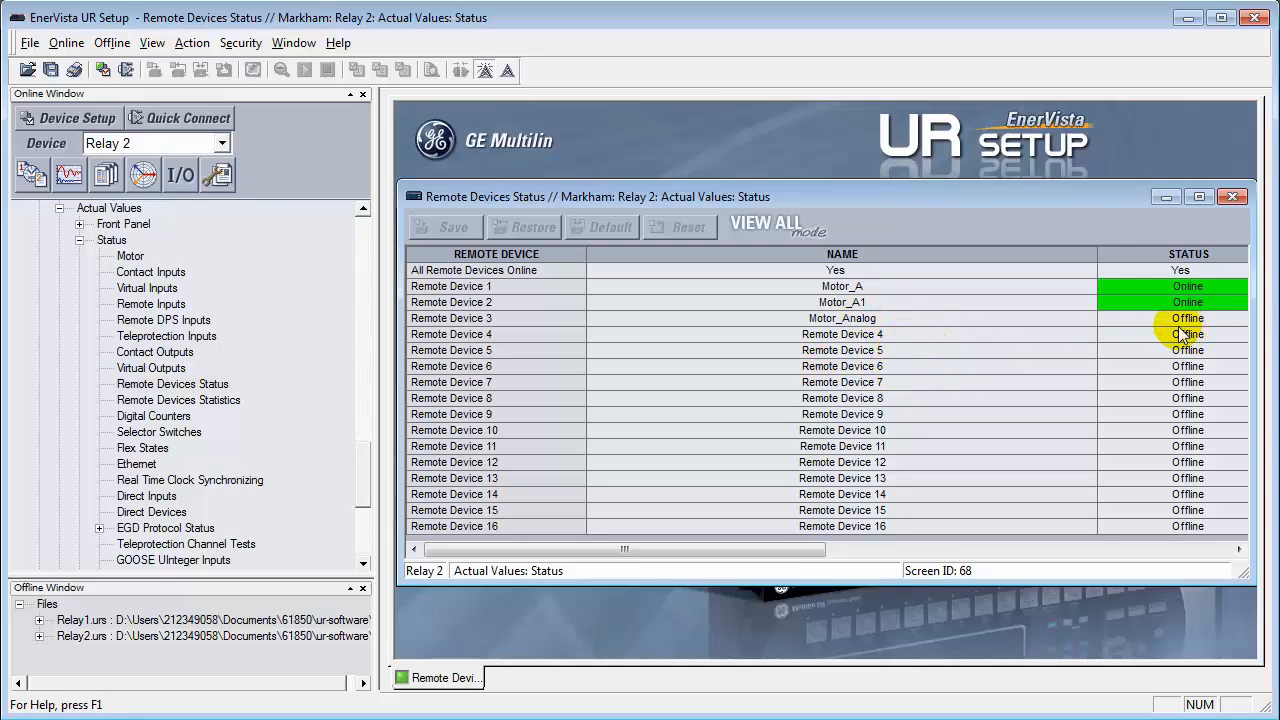
{"action": "left_click", "coordinate": [1230, 199]}
Open Relay 2's Rx Configurable GOOSE reception settings under its IEC 61850 communications setup
{"action": "scroll", "coordinate": [362, 488], "scroll_direction": "up", "scroll_amount": 1}
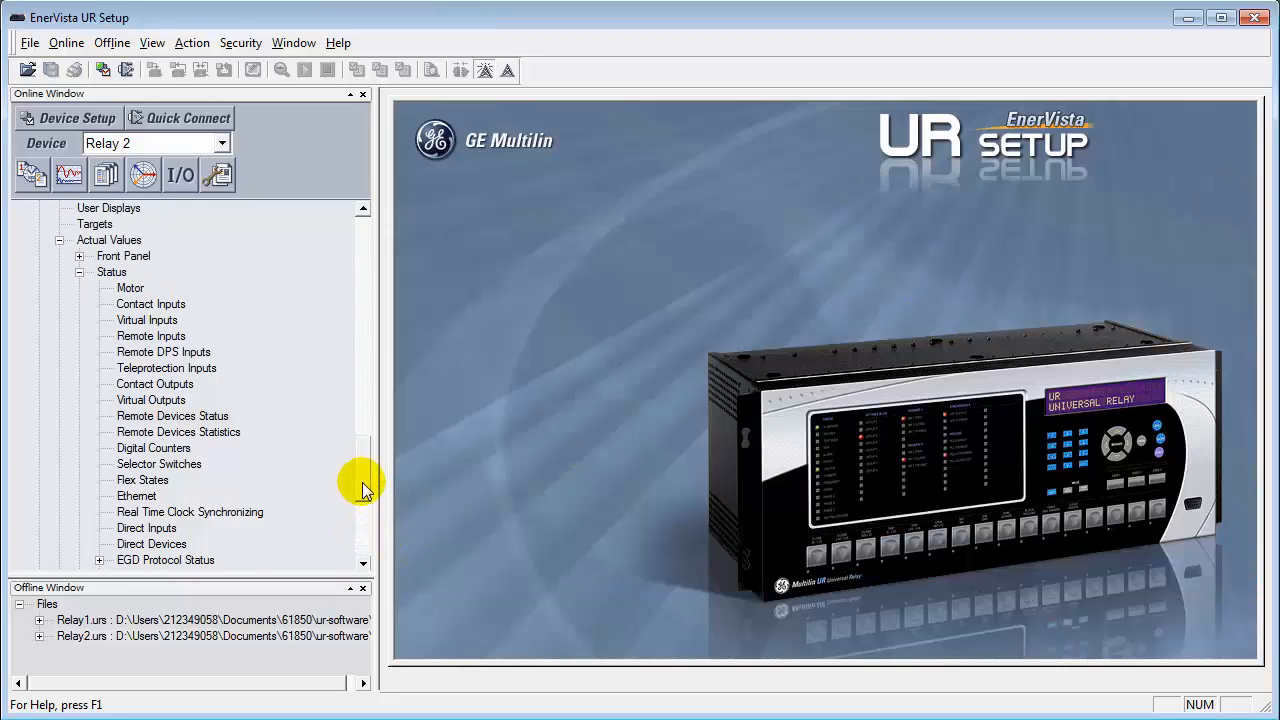
{"action": "left_click_drag", "start_coordinate": [362, 482], "coordinate": [369, 263]}
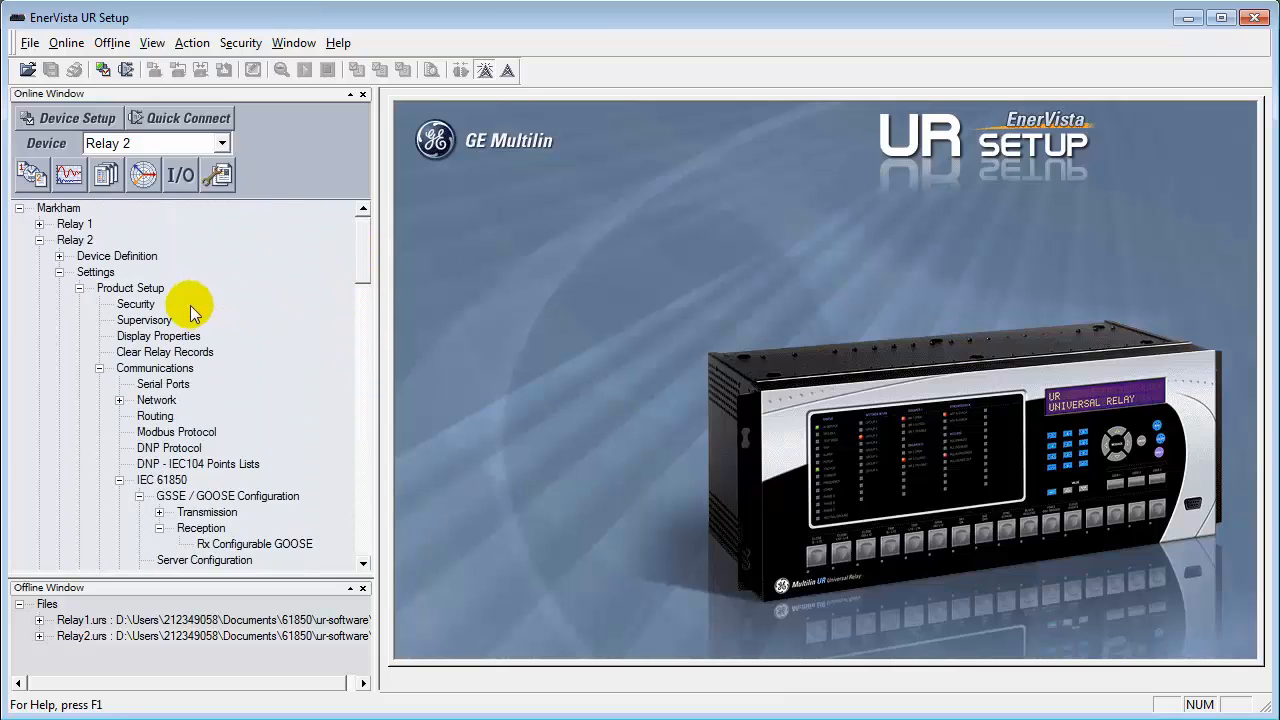
{"action": "left_click", "coordinate": [39, 241]}
{"action": "left_click", "coordinate": [39, 241]}
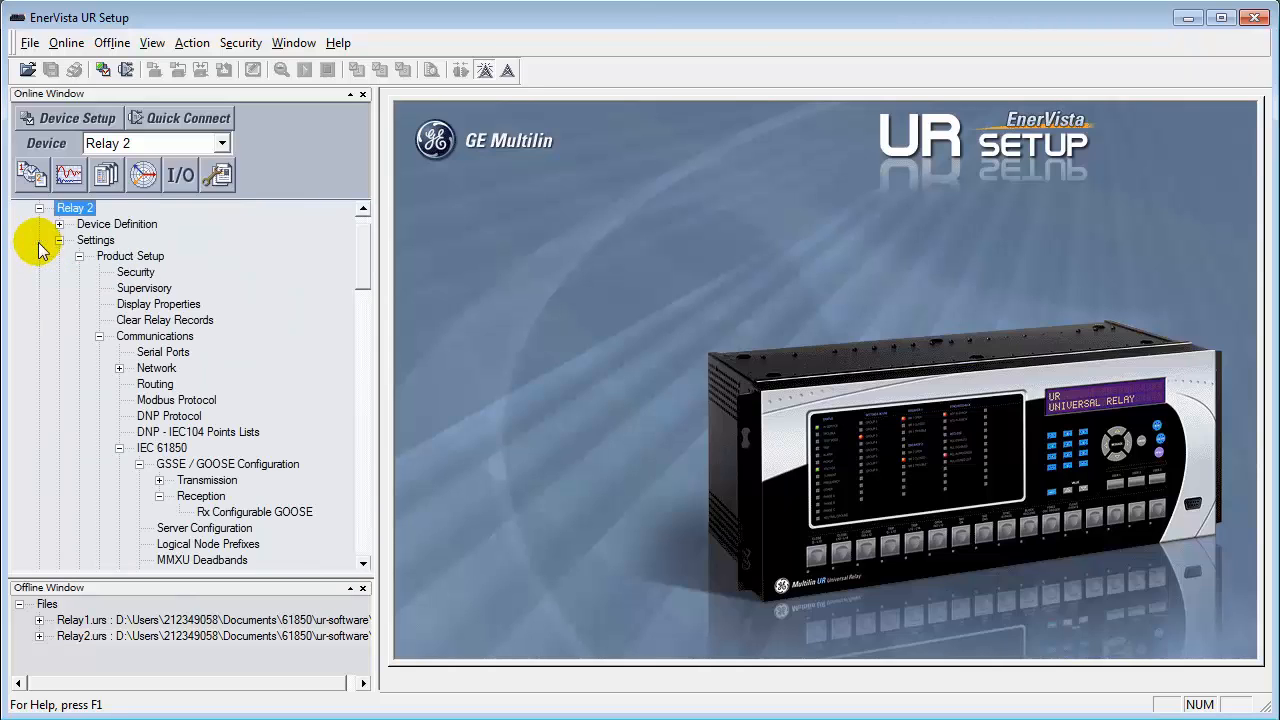
{"action": "left_click", "coordinate": [125, 256]}
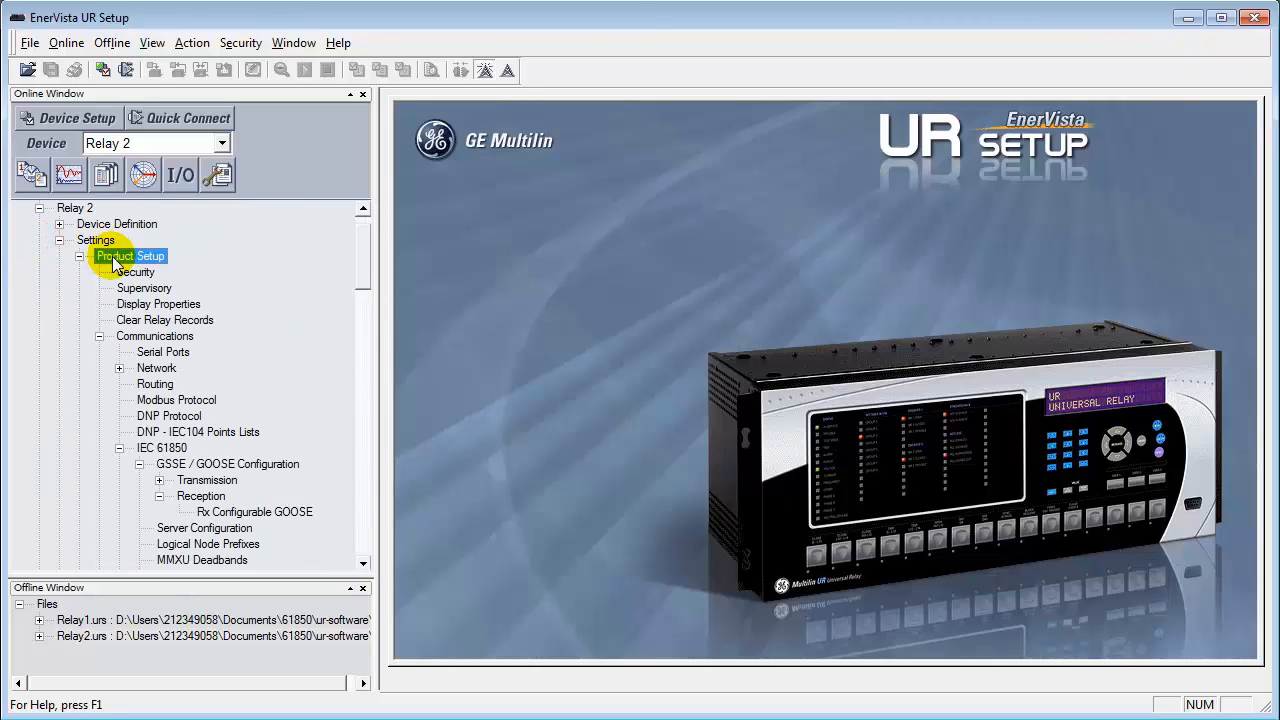
{"action": "left_click", "coordinate": [166, 450]}
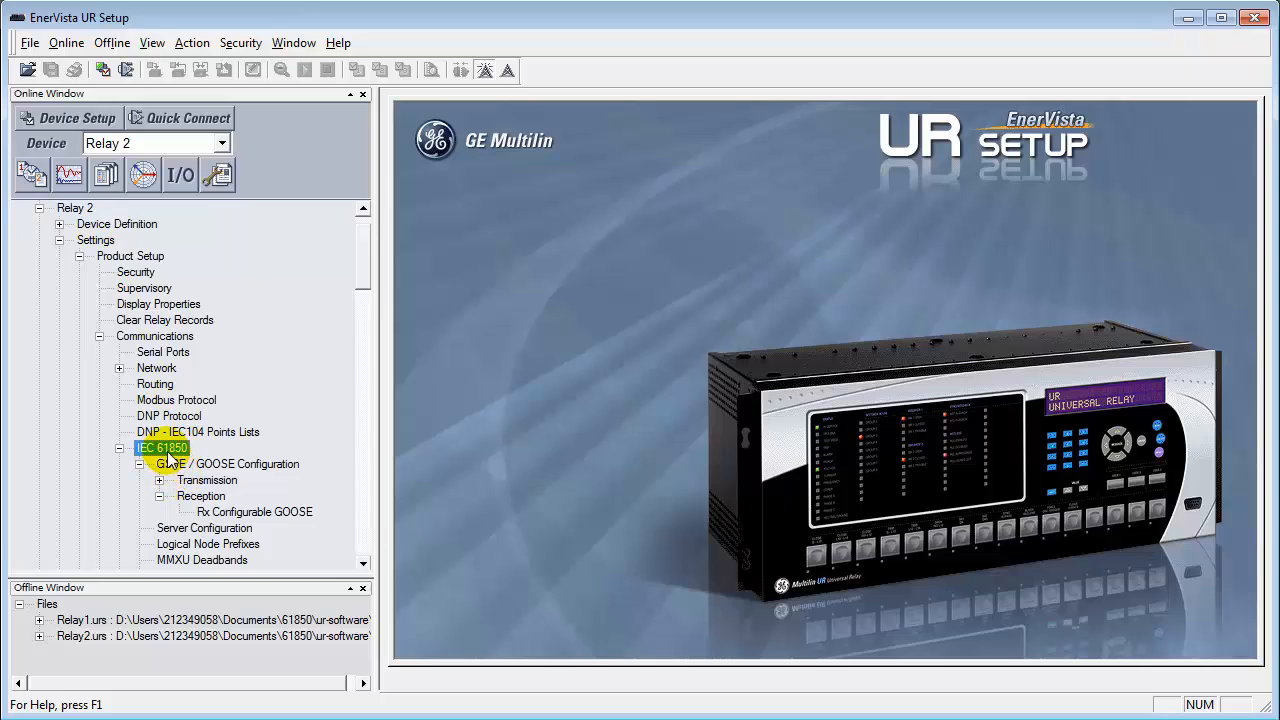
{"action": "left_click", "coordinate": [218, 514]}
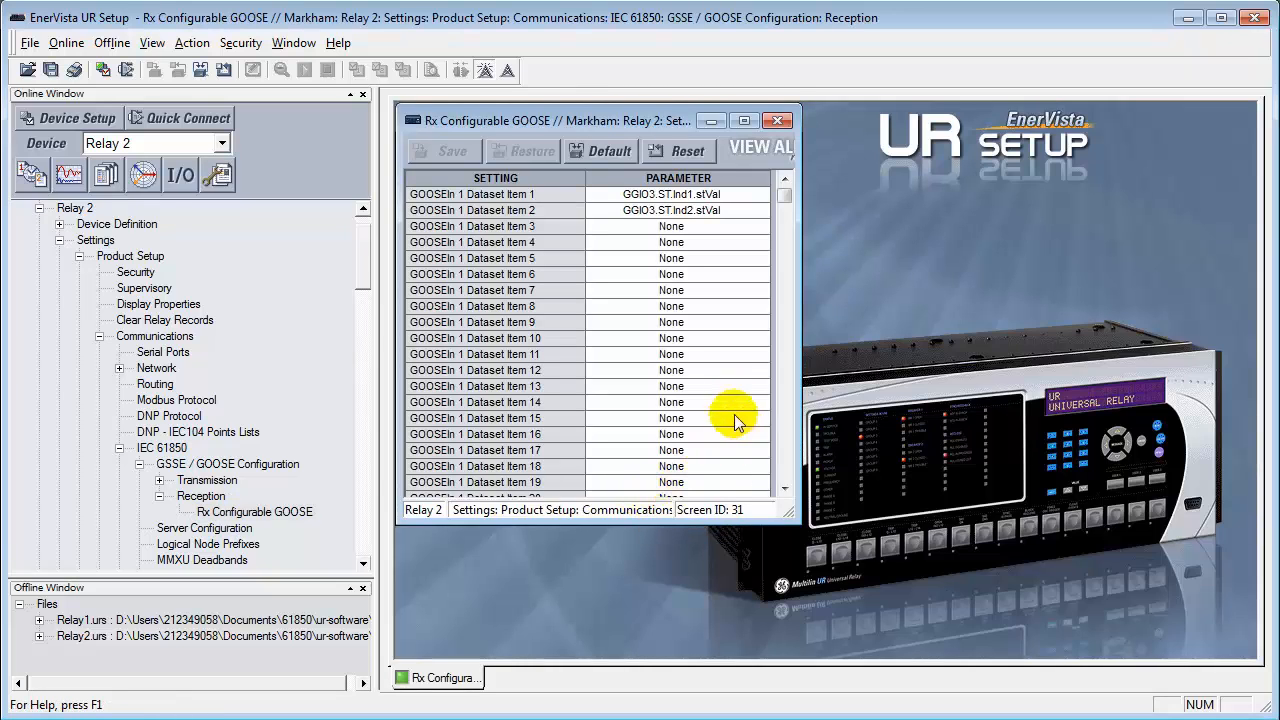
Set GOOSEIn 2 Dataset Item 1 to GGIO3.MX.AnIn1.mag.f in Relay 2's Rx Configurable GOOSE settings
{"action": "left_click", "coordinate": [784, 488]}
{"action": "left_click", "coordinate": [784, 488]}
{"action": "left_click", "coordinate": [784, 488]}
{"action": "left_click", "coordinate": [784, 488]}
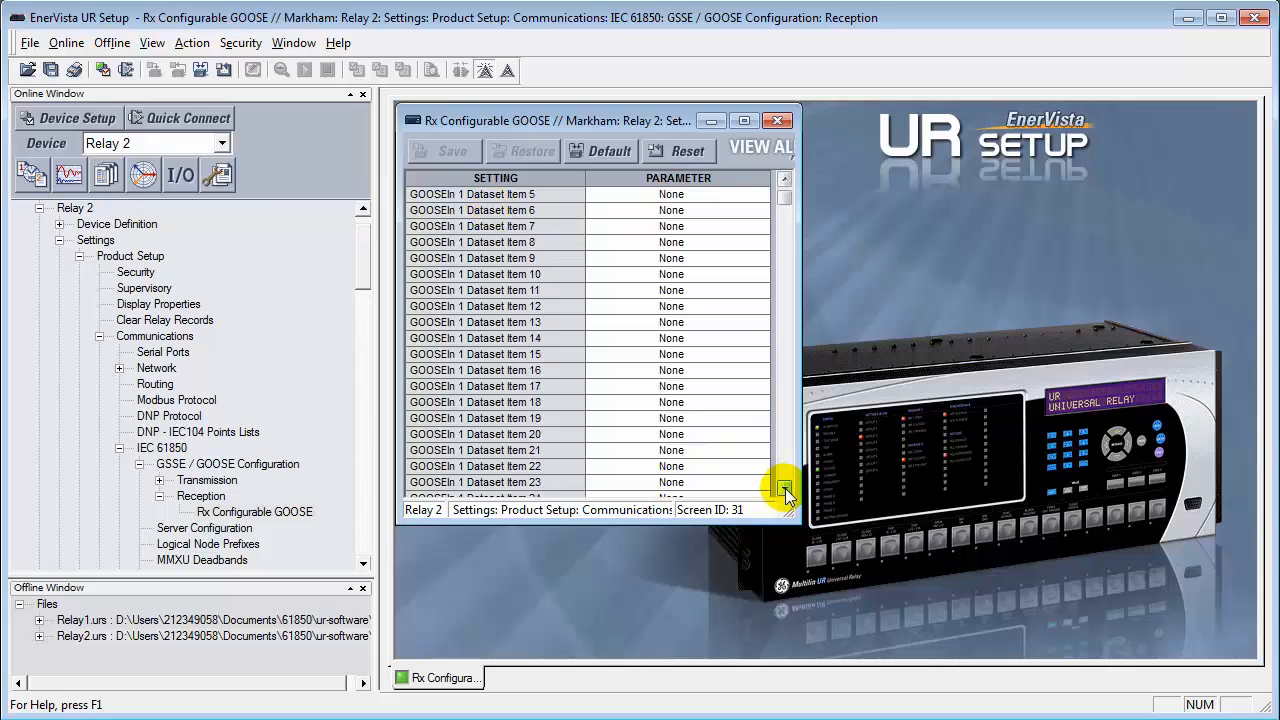
{"action": "left_click", "coordinate": [785, 488]}
{"action": "left_click", "coordinate": [785, 488]}
{"action": "left_click", "coordinate": [785, 488]}
{"action": "left_click", "coordinate": [785, 488]}
{"action": "left_click", "coordinate": [785, 488]}
{"action": "left_click", "coordinate": [785, 488]}
{"action": "left_click", "coordinate": [785, 488]}
{"action": "left_click", "coordinate": [785, 488]}
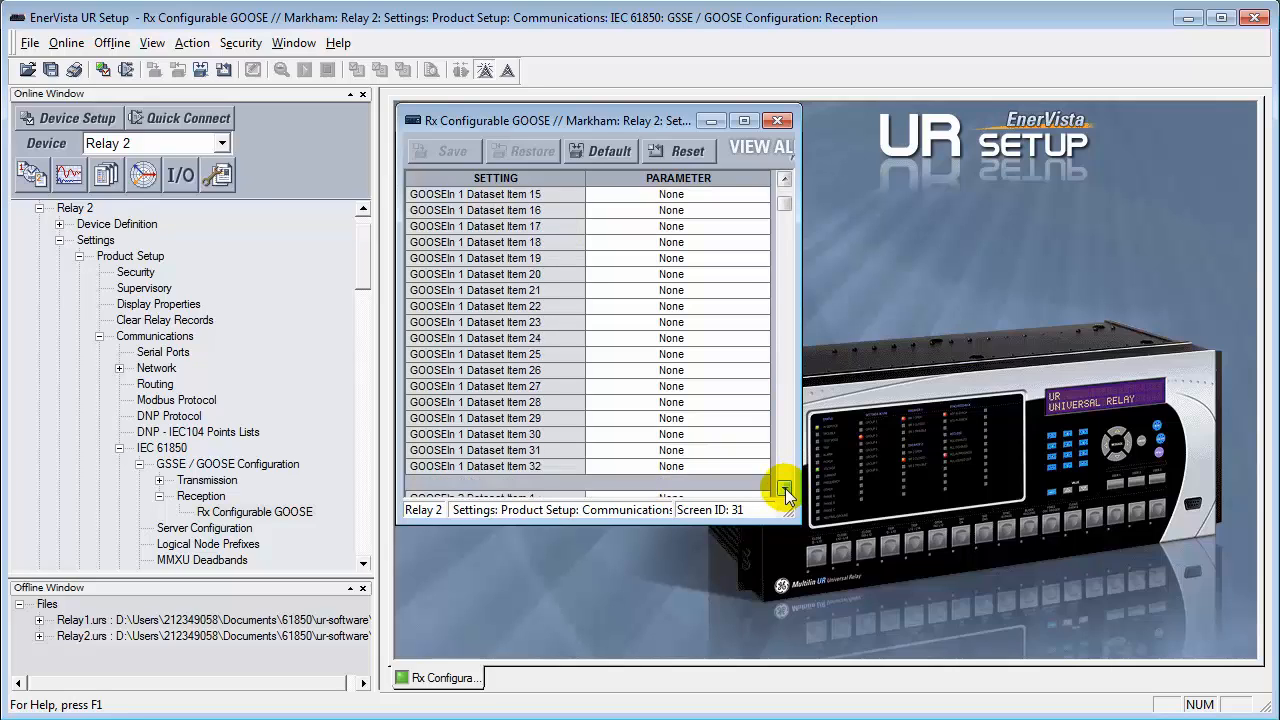
{"action": "left_click", "coordinate": [785, 488]}
{"action": "left_click", "coordinate": [785, 488]}
{"action": "left_click", "coordinate": [785, 488]}
{"action": "left_click", "coordinate": [785, 488]}
{"action": "left_click", "coordinate": [785, 488]}
{"action": "left_click", "coordinate": [785, 488]}
{"action": "left_click", "coordinate": [785, 488]}
{"action": "left_click", "coordinate": [785, 488]}
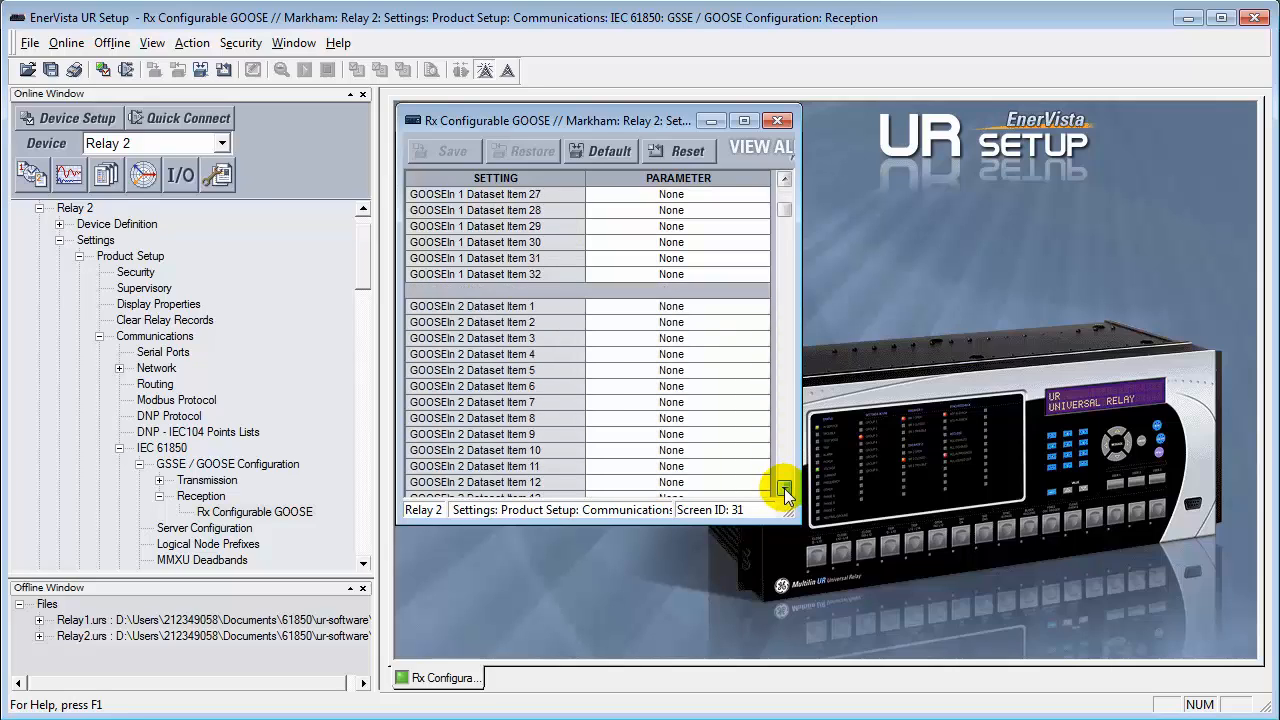
{"action": "left_click", "coordinate": [784, 488]}
{"action": "left_click", "coordinate": [784, 488]}
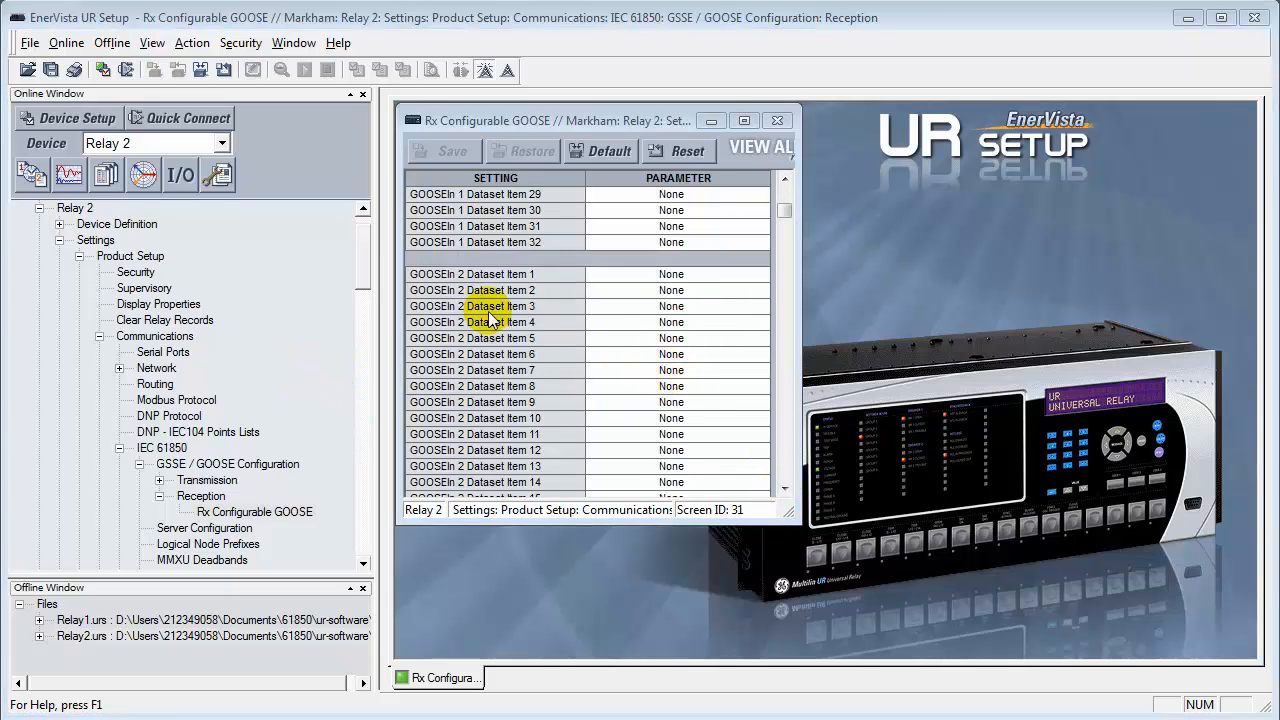
{"action": "left_click", "coordinate": [744, 277]}
{"action": "left_click", "coordinate": [761, 275]}
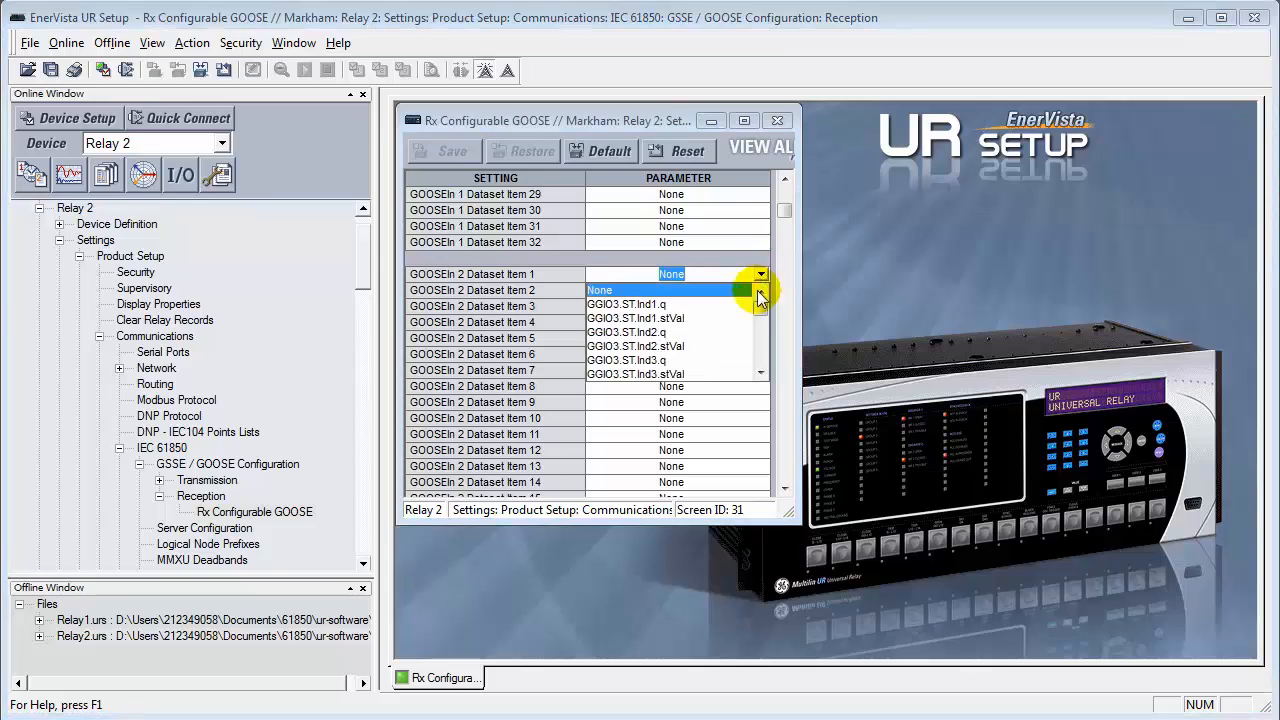
{"action": "left_click_drag", "start_coordinate": [758, 308], "coordinate": [723, 333]}
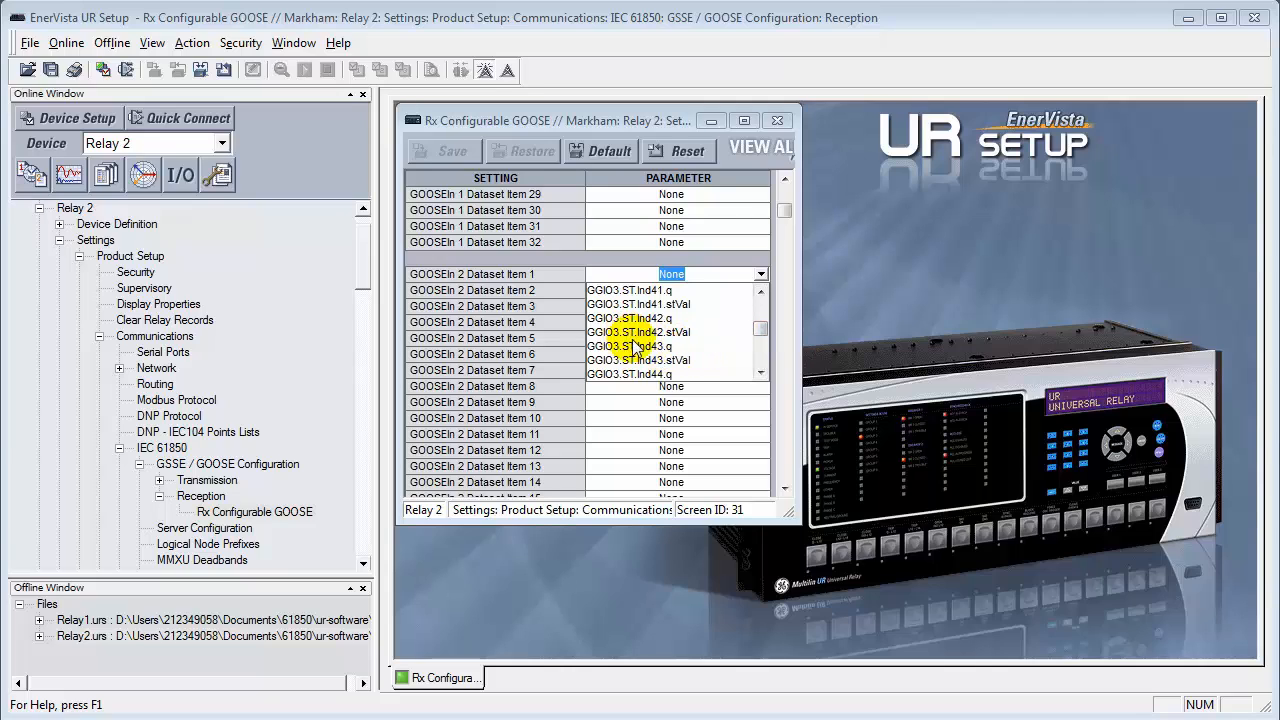
{"action": "left_click_drag", "start_coordinate": [757, 334], "coordinate": [755, 345]}
{"action": "left_click", "coordinate": [761, 294]}
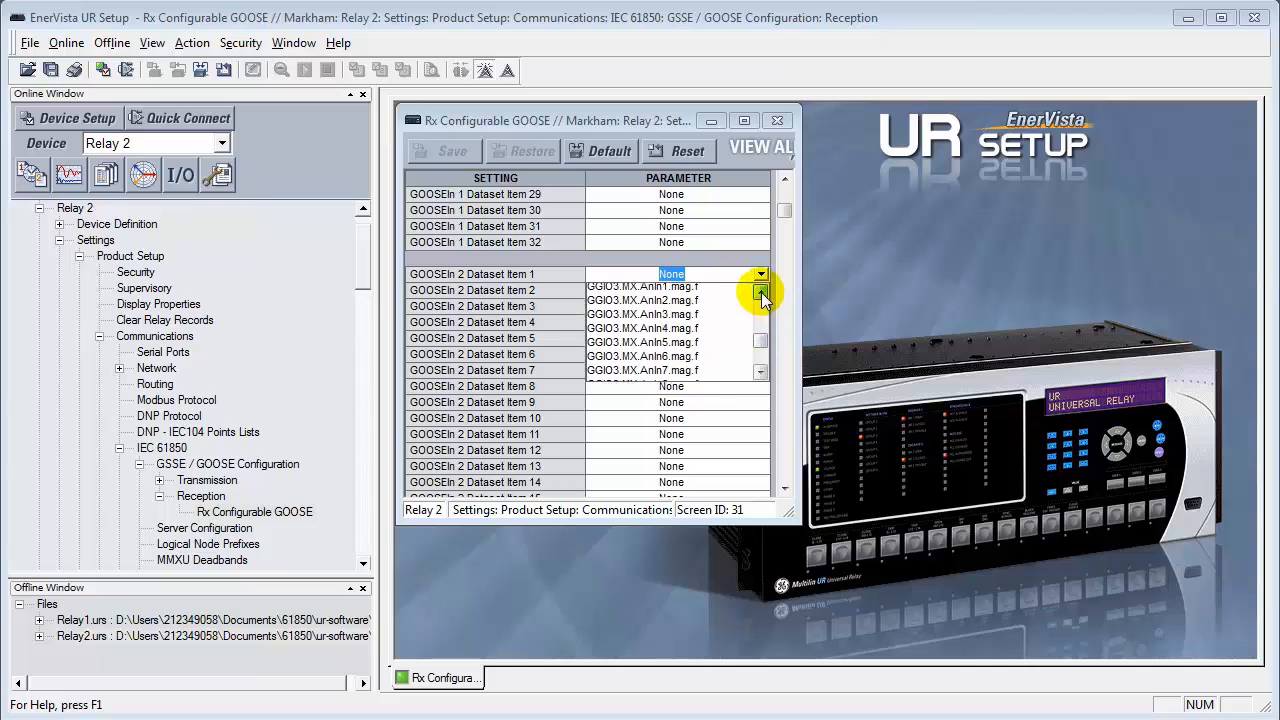
{"action": "left_click", "coordinate": [761, 294]}
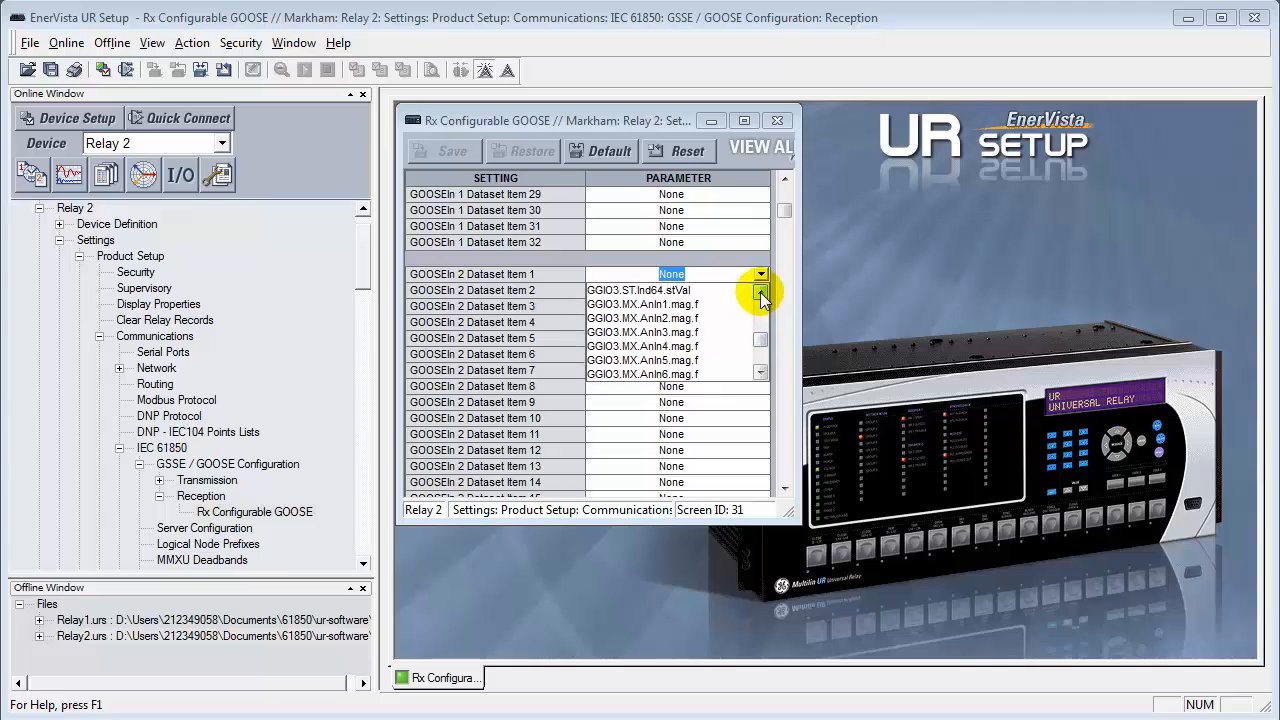
{"action": "left_click", "coordinate": [664, 304]}
Copy the Item 1 parameter into GOOSEIn 2 Dataset Item 2 and change it to GGIO3.MX.AnIn2.mag.f
{"action": "key", "text": "ctrl+c"}
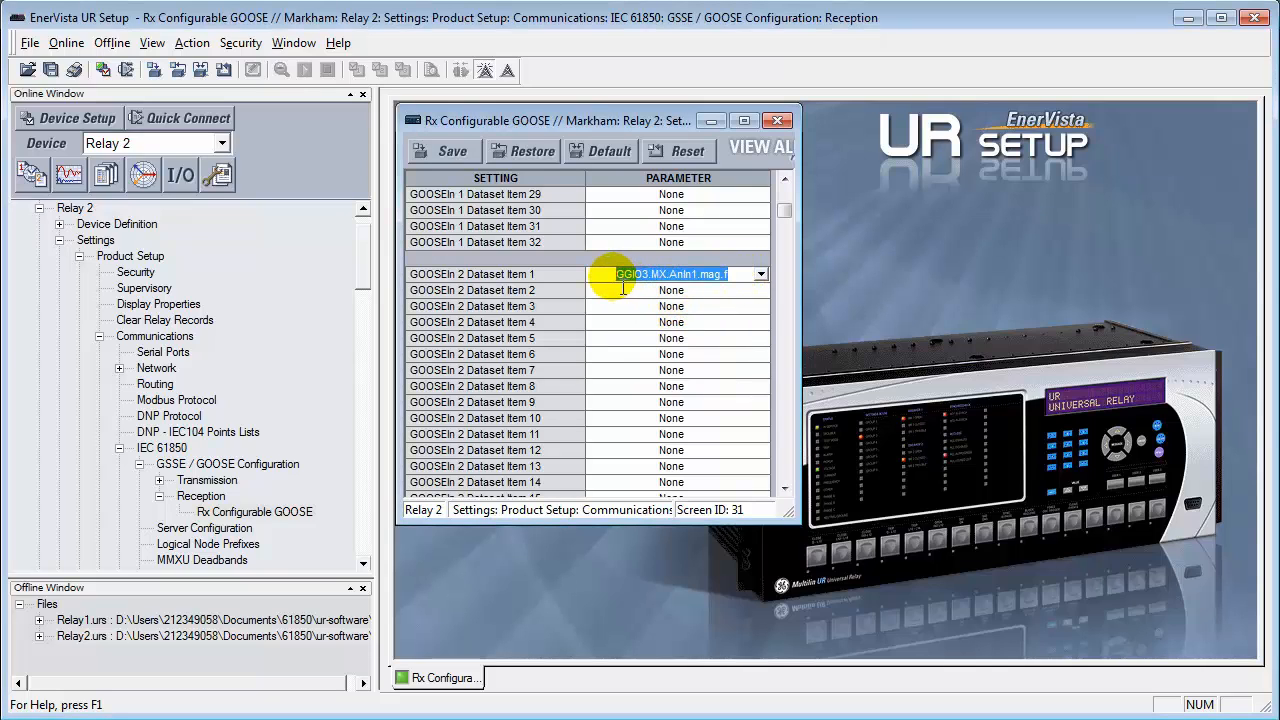
{"action": "left_click", "coordinate": [706, 293]}
{"action": "key", "text": "ctrl+v"}
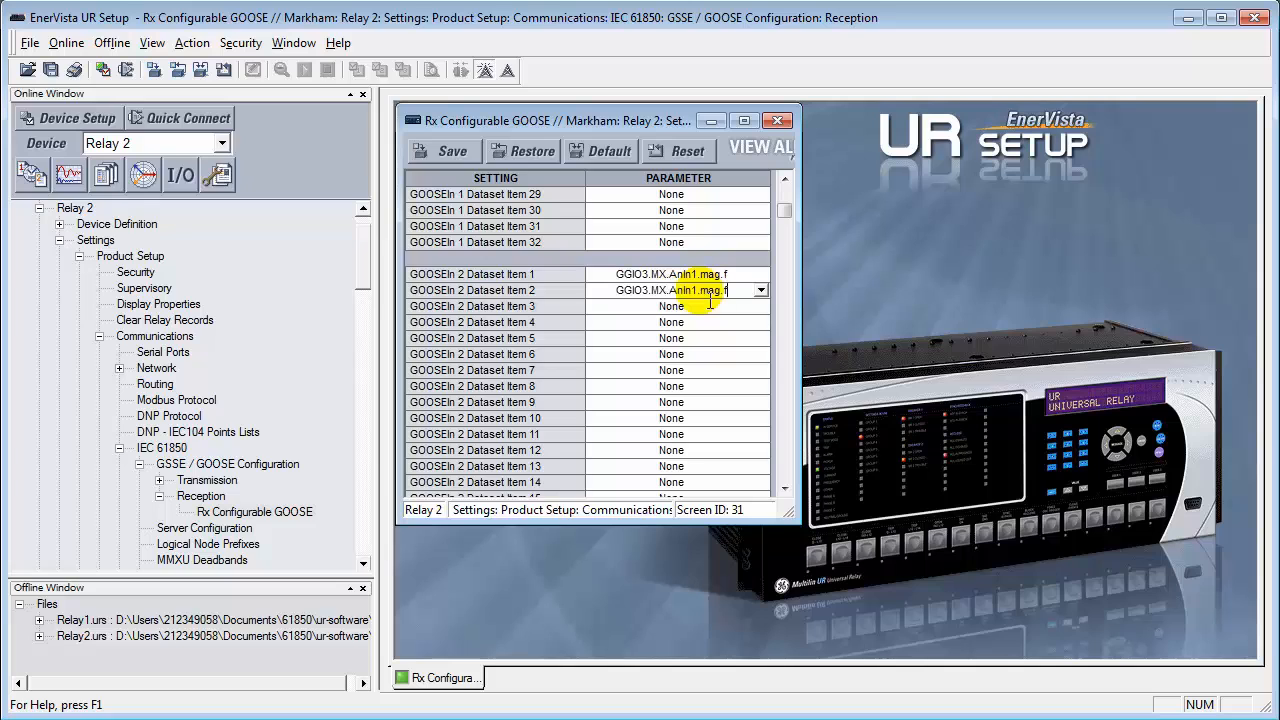
{"action": "left_click", "coordinate": [762, 292]}
{"action": "key", "text": "ctrl+c"}
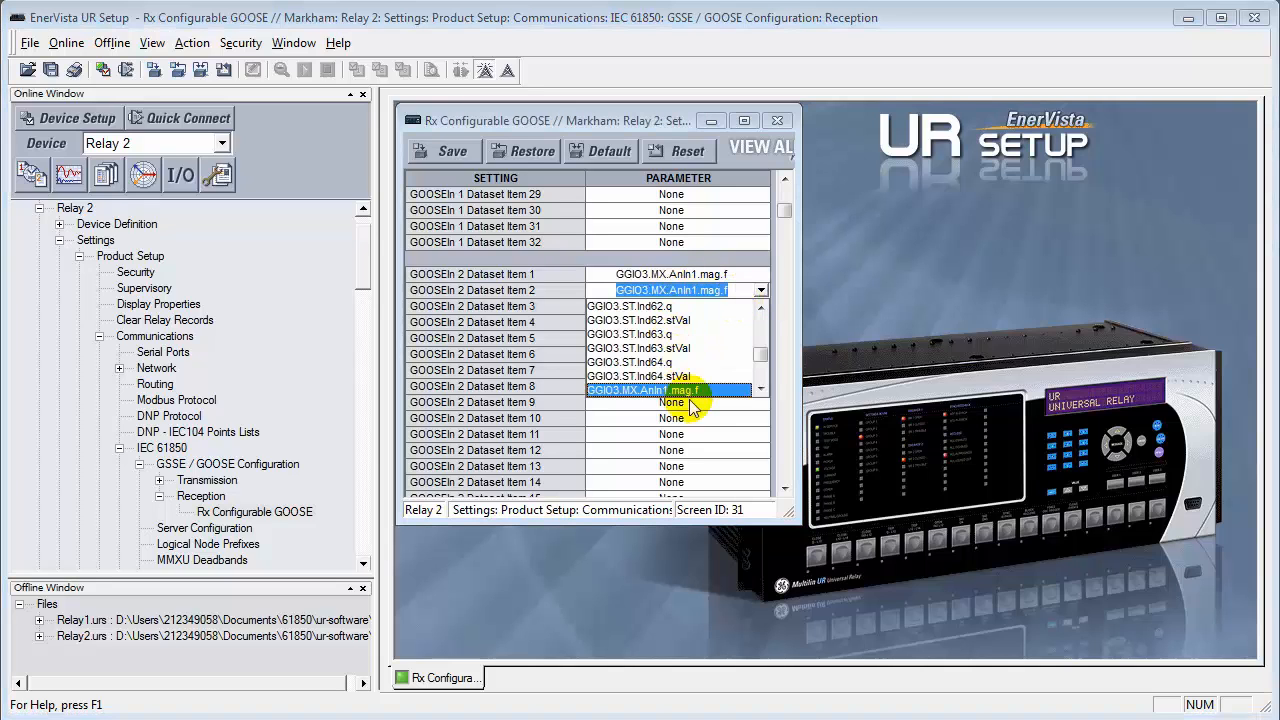
{"action": "left_click", "coordinate": [760, 388]}
{"action": "left_click", "coordinate": [760, 388]}
{"action": "left_click", "coordinate": [655, 377]}
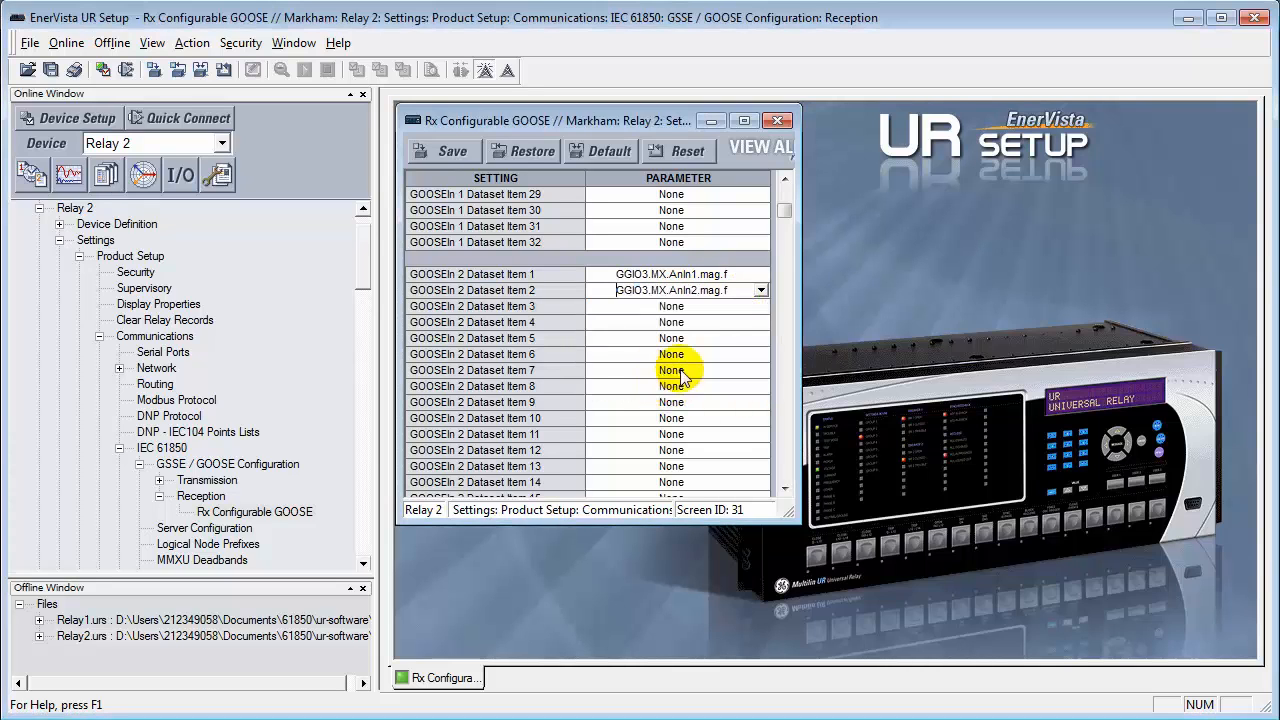
Fill GOOSEIn 2 Dataset Item 3 with the copied parameter and change it to GGIO3.MX.AnIn3.mag.f
{"action": "left_click", "coordinate": [728, 308]}
{"action": "key", "text": "ctrl+v"}
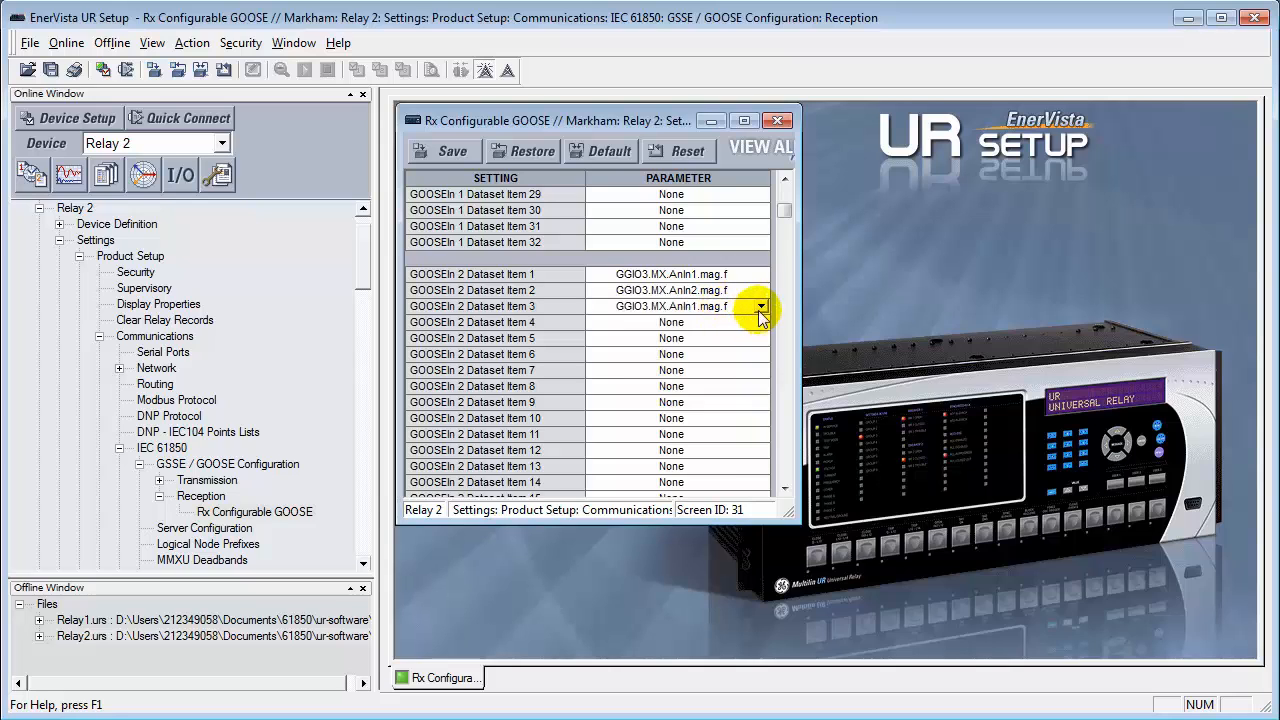
{"action": "left_click", "coordinate": [761, 306]}
{"action": "left_click", "coordinate": [762, 405]}
{"action": "left_click", "coordinate": [762, 405]}
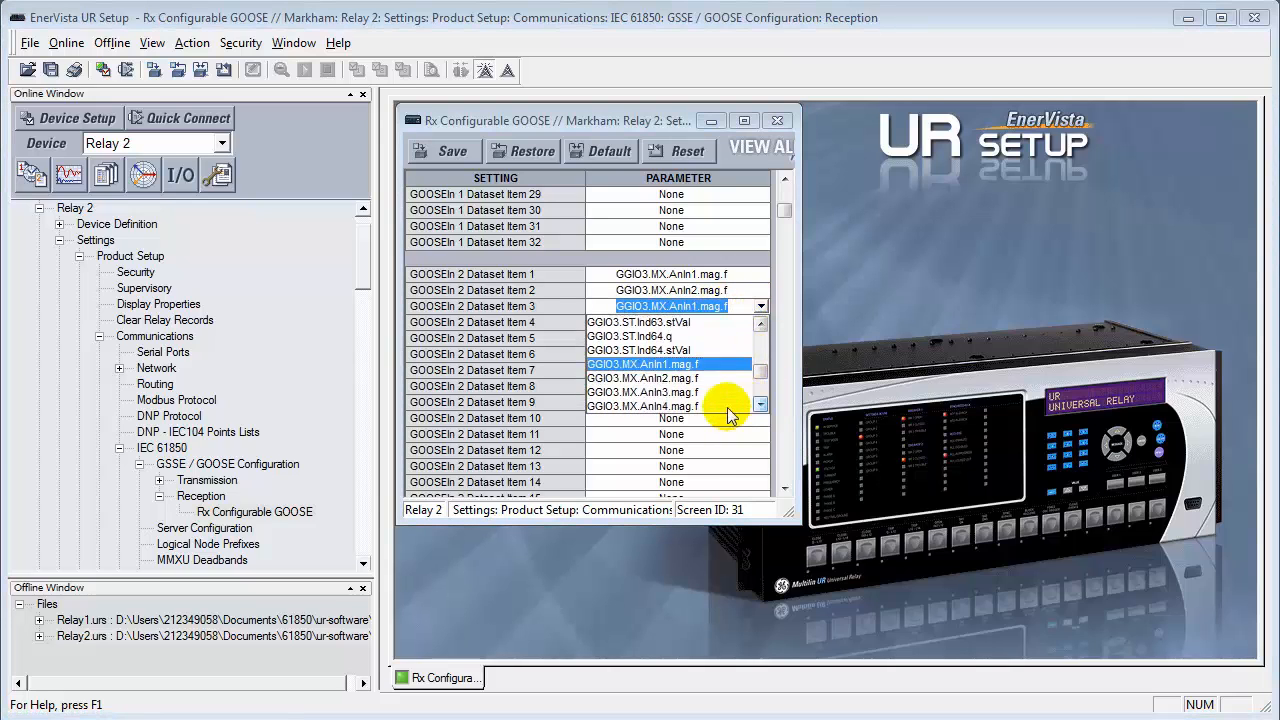
{"action": "left_click", "coordinate": [682, 398]}
Fill GOOSEIn 2 Dataset Item 4 with the copied parameter and change it to GGIO3.MX.AnIn4.mag.f
{"action": "left_click", "coordinate": [734, 323]}
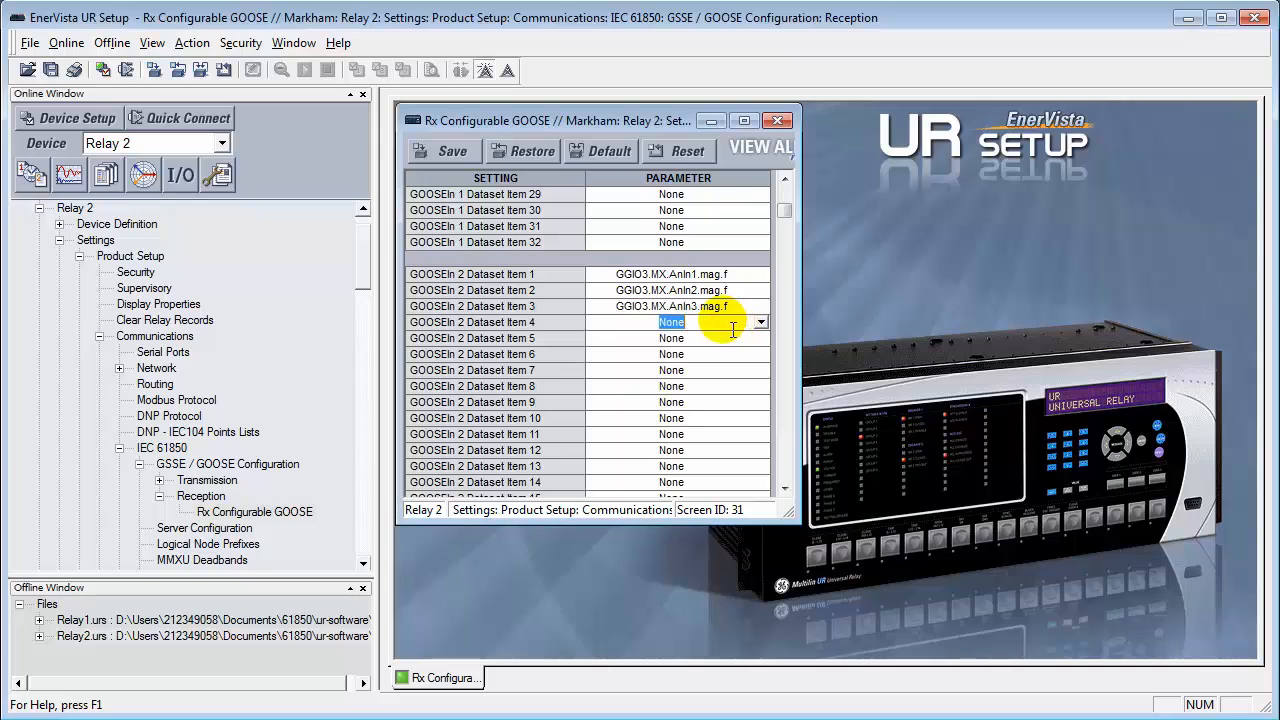
{"action": "double_click", "coordinate": [733, 328]}
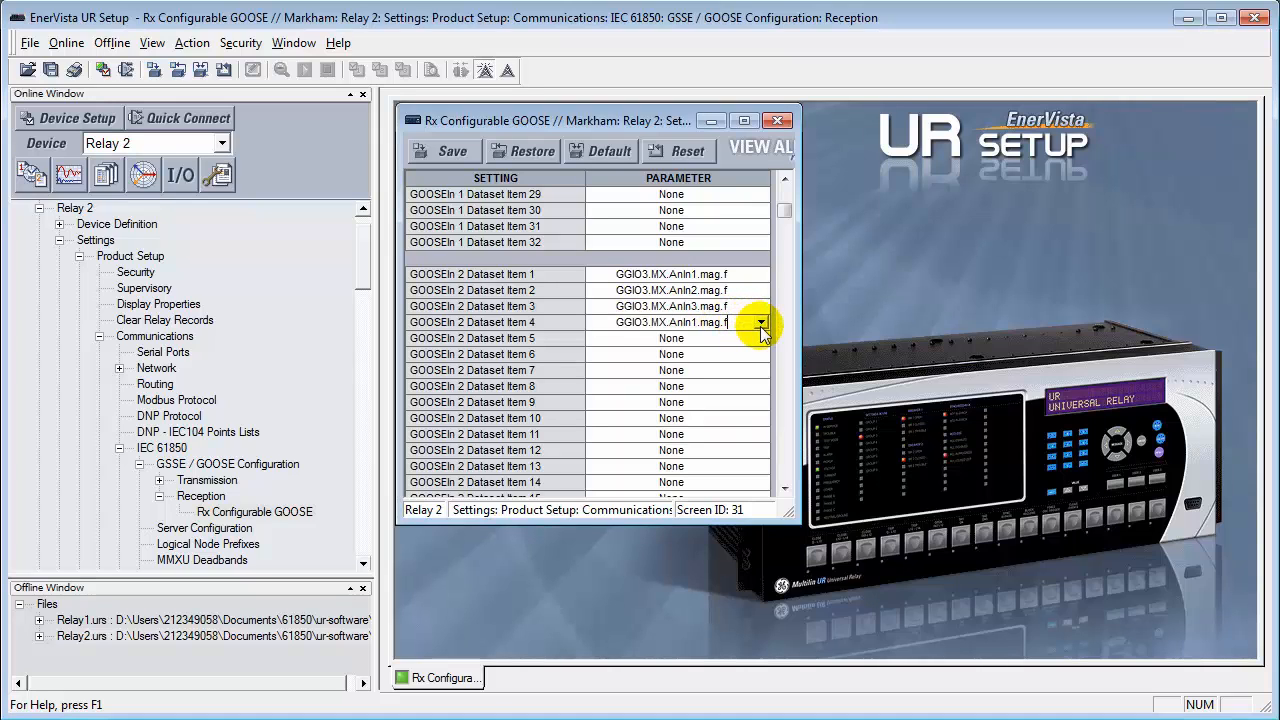
{"action": "left_click", "coordinate": [761, 323]}
{"action": "left_click", "coordinate": [761, 420]}
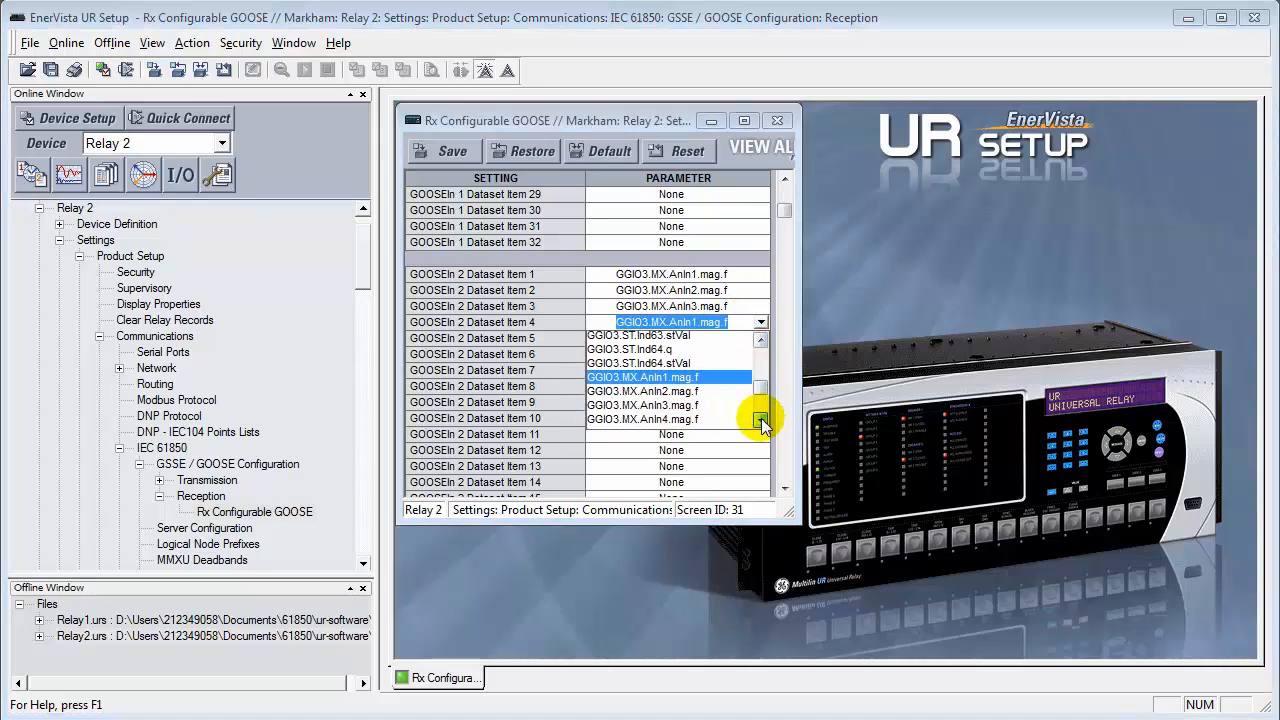
{"action": "left_click", "coordinate": [648, 418]}
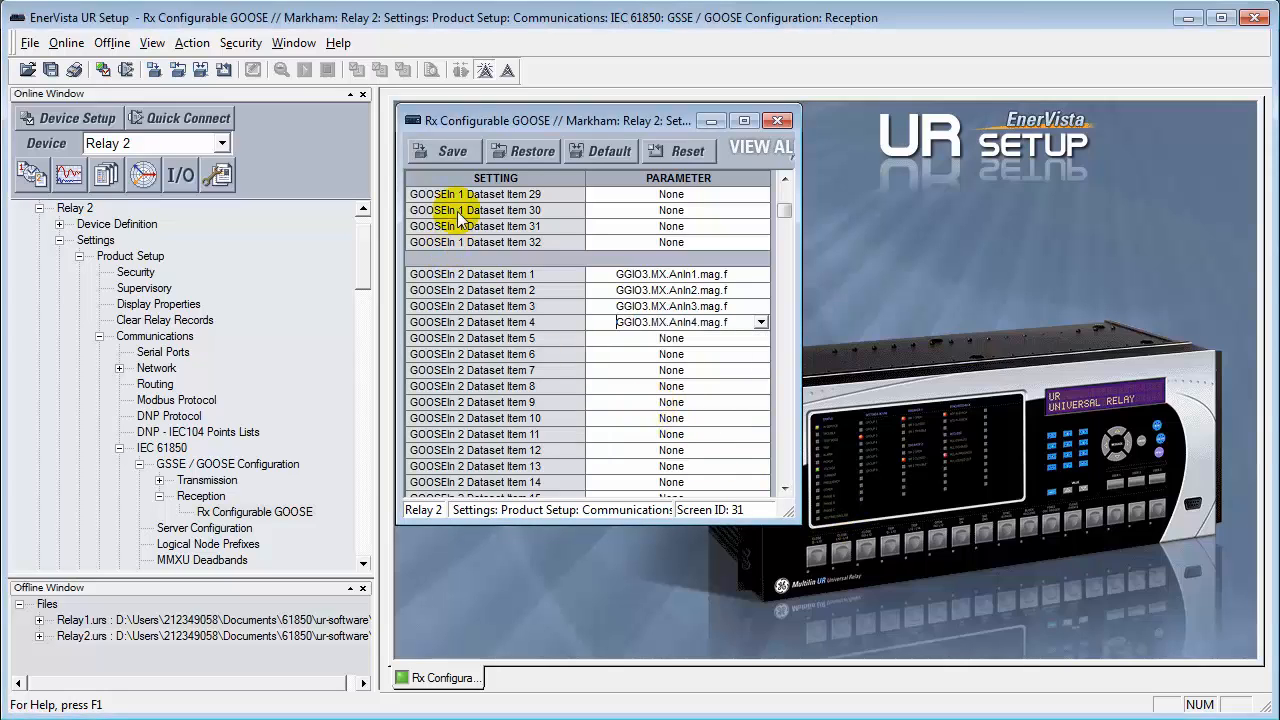
Save the Rx Configurable GOOSE settings to Relay 2, acknowledge the IEC 61850 notice, and close the settings window
{"action": "left_click", "coordinate": [432, 151]}
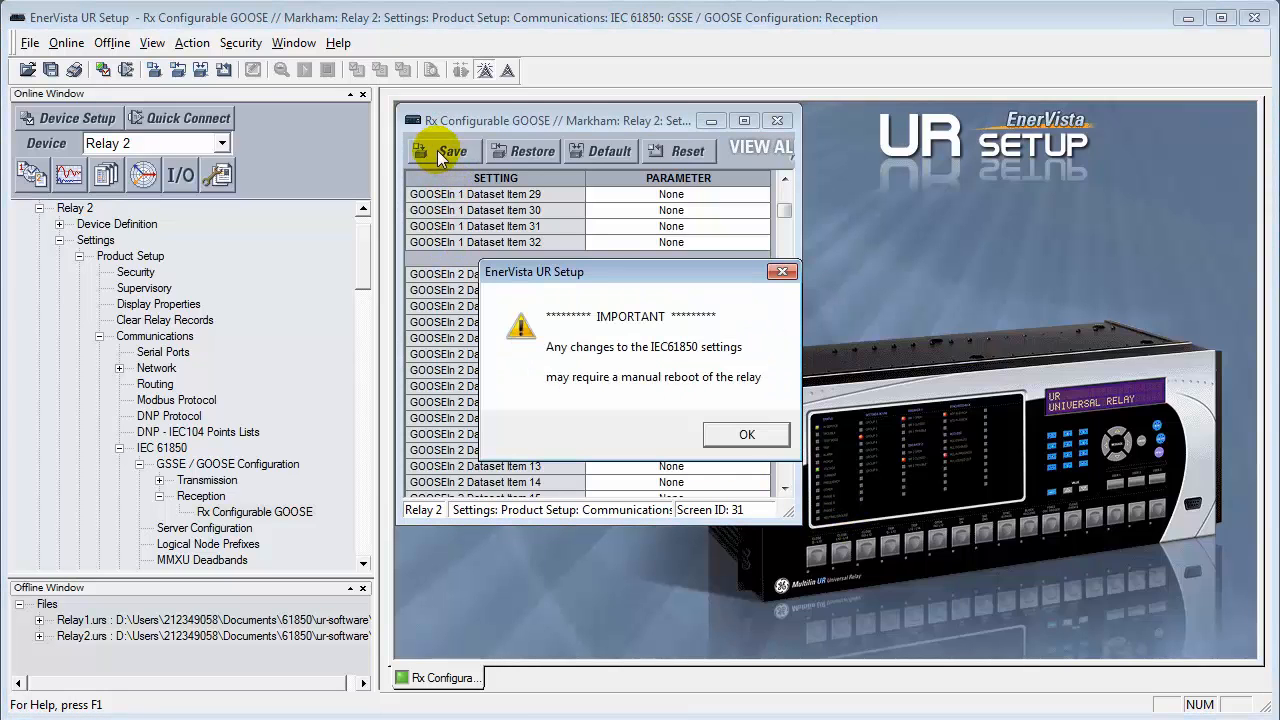
{"action": "left_click", "coordinate": [751, 435]}
{"action": "left_click", "coordinate": [663, 416]}
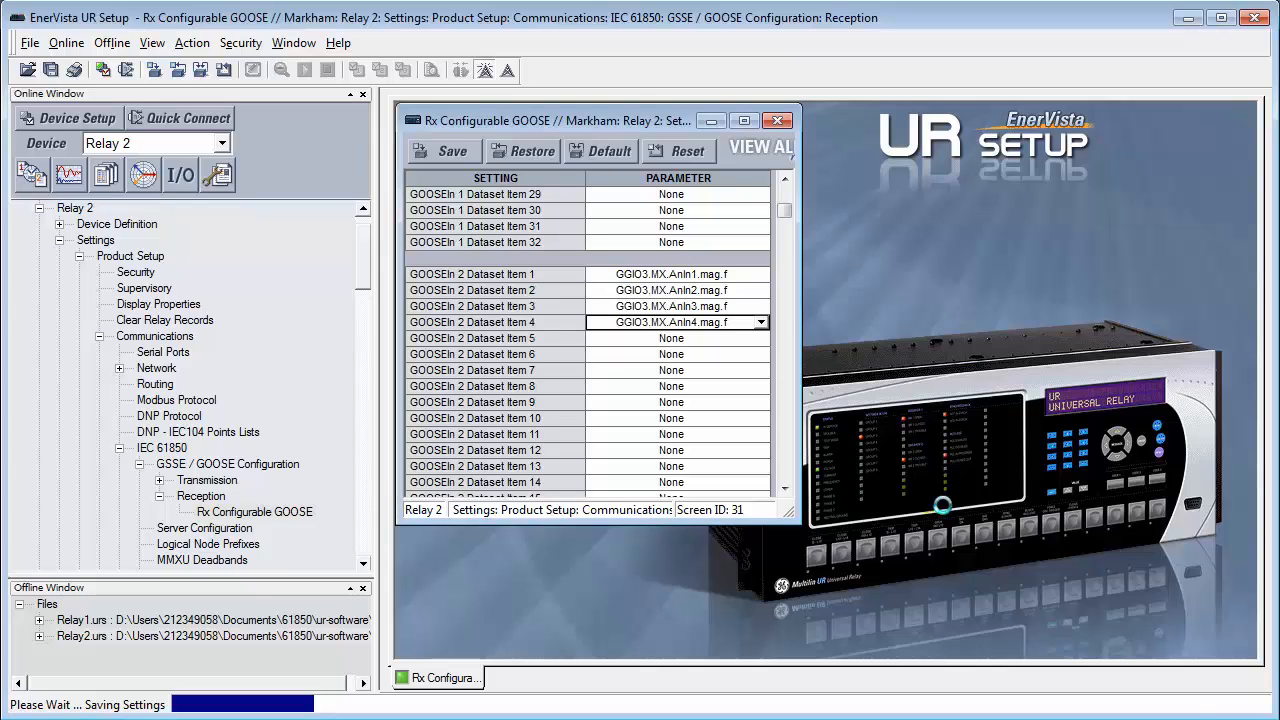
{"action": "left_click", "coordinate": [777, 121]}
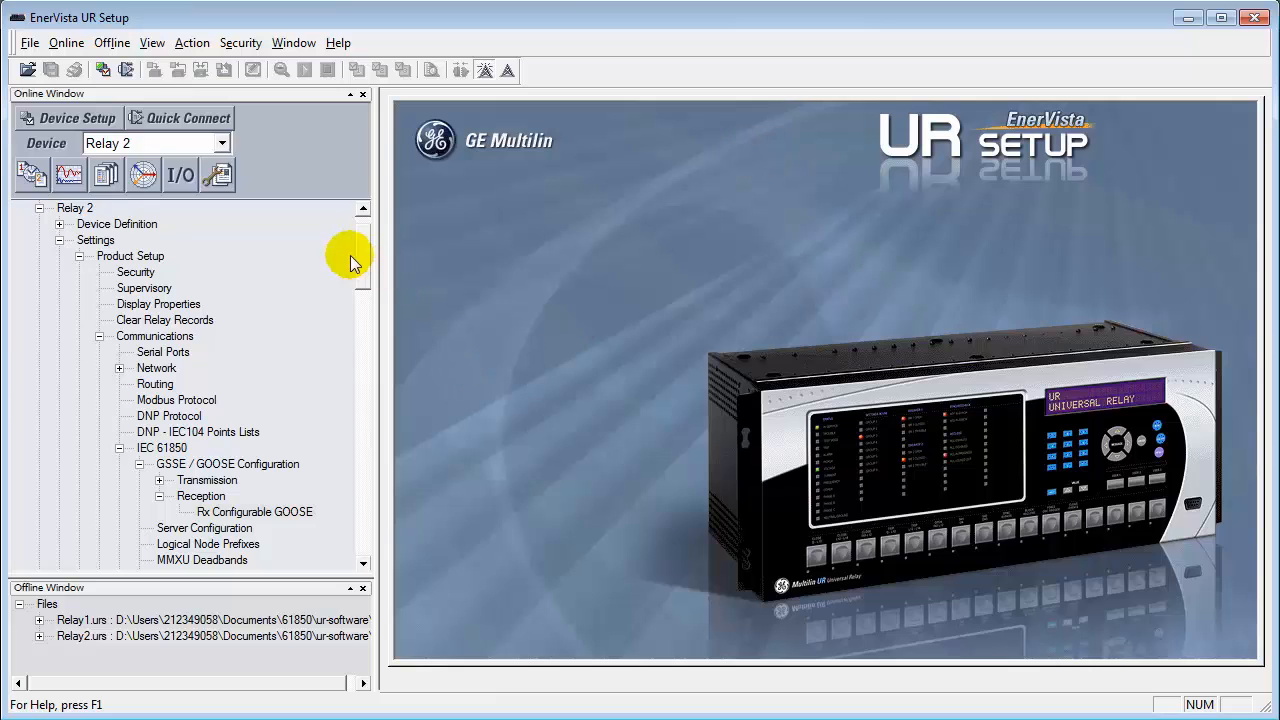
Reboot Relay 2 with its maintenance reboot command and confirm the restart
{"action": "left_click_drag", "start_coordinate": [359, 268], "coordinate": [358, 457]}
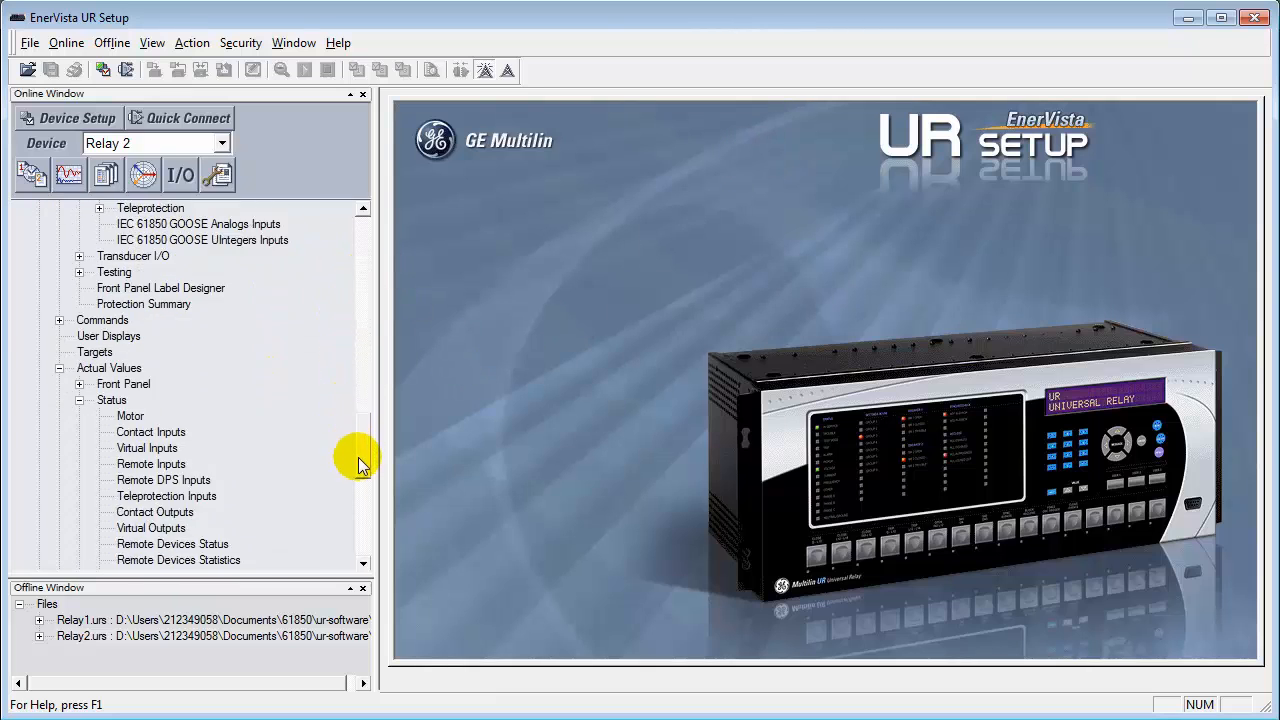
{"action": "left_click", "coordinate": [100, 369]}
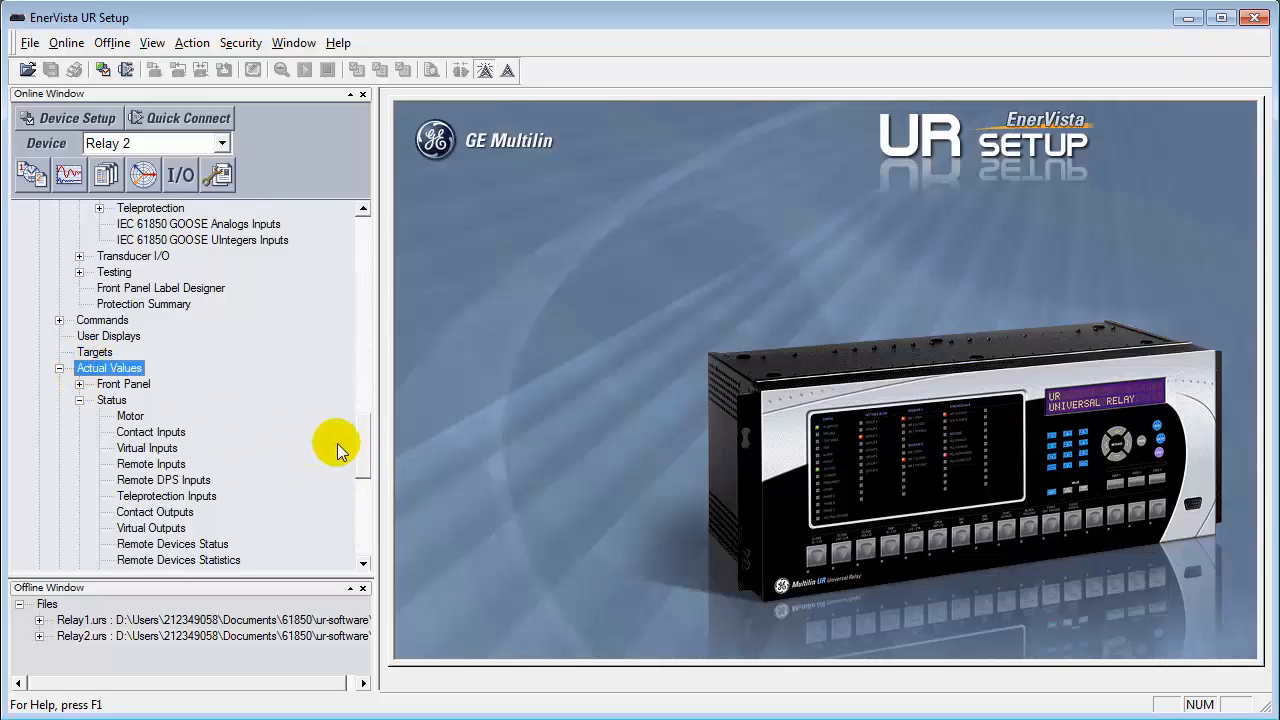
{"action": "left_click_drag", "start_coordinate": [363, 432], "coordinate": [357, 503]}
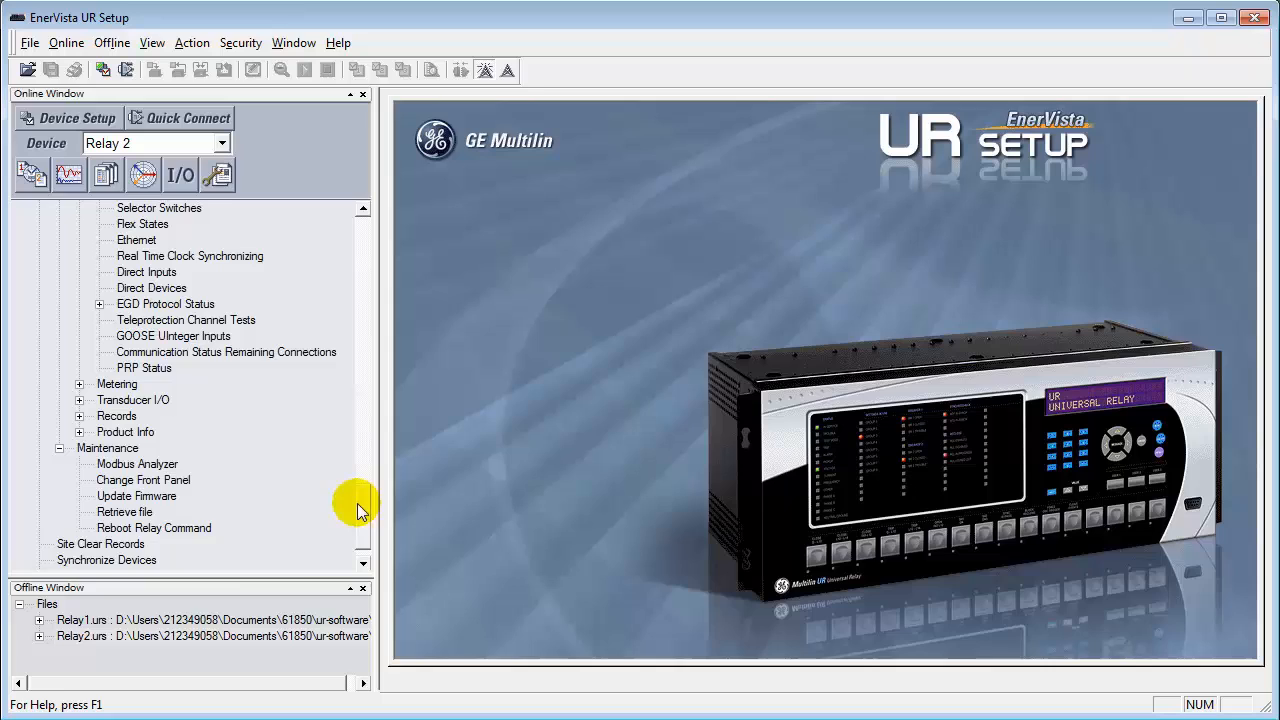
{"action": "double_click", "coordinate": [175, 530]}
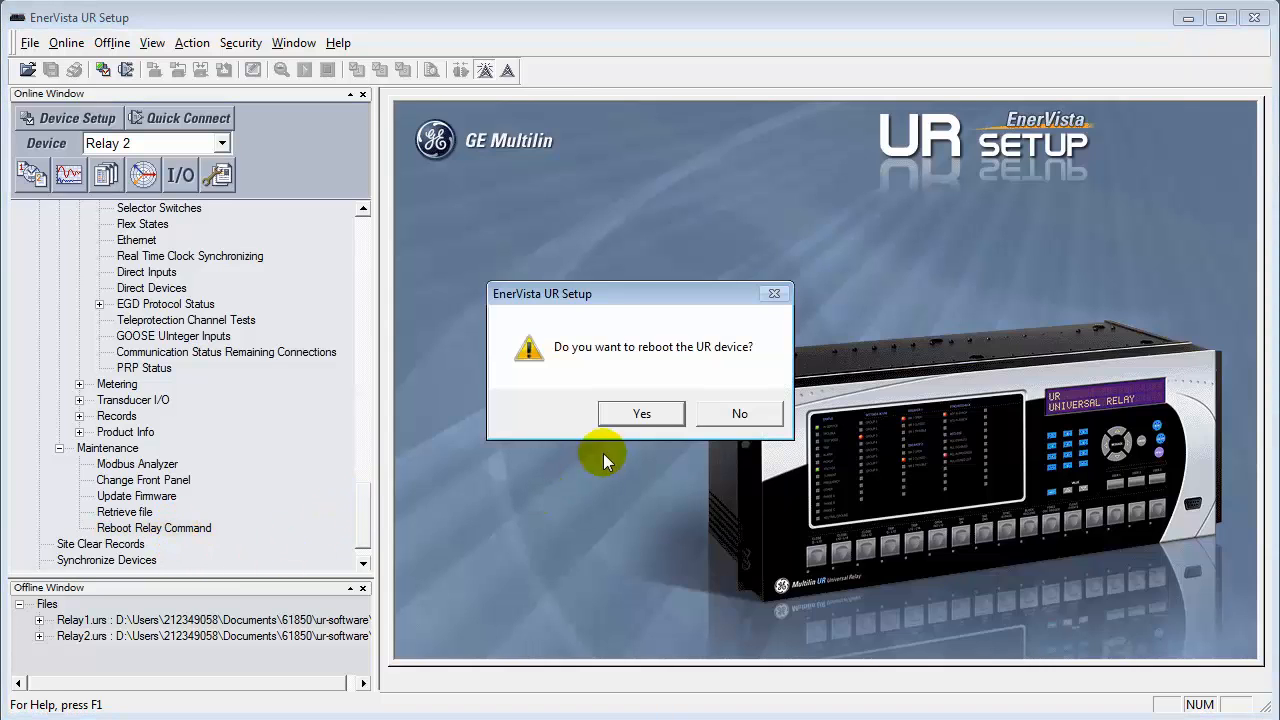
{"action": "left_click", "coordinate": [630, 412]}
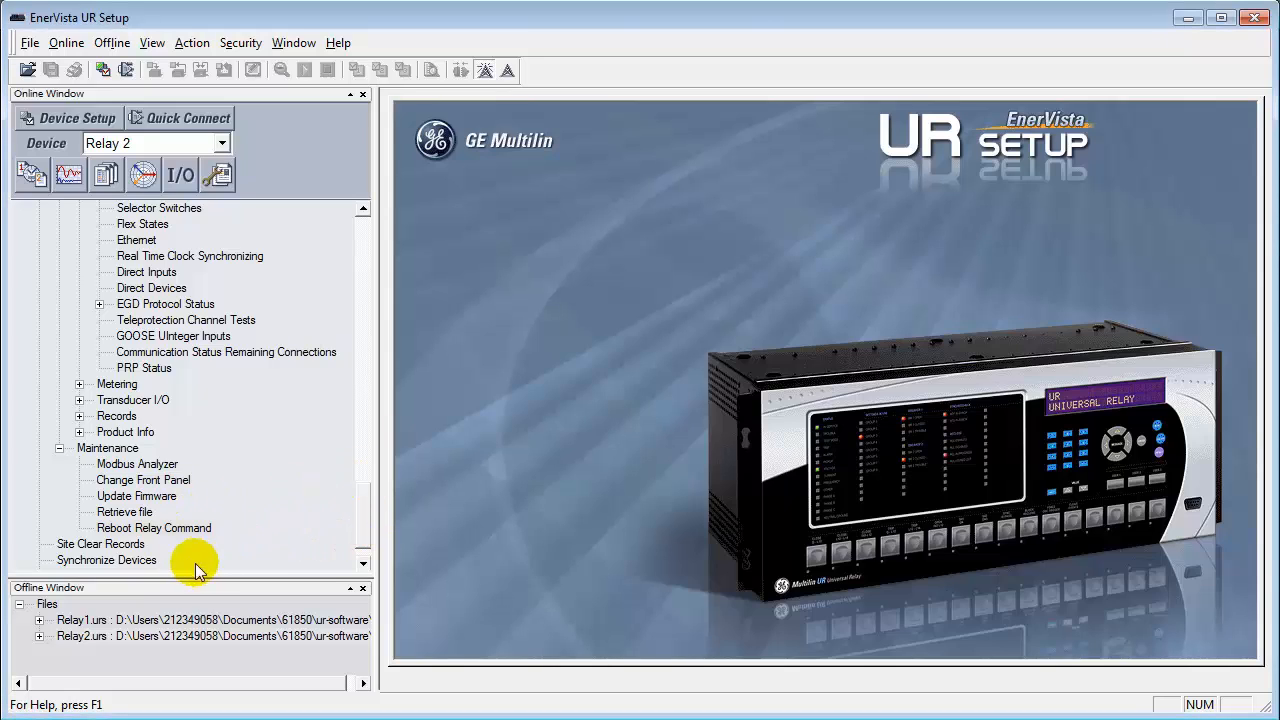
Open Relay 2's Remote Devices Status actual values, logging in as Administrator with the account password, and check the status of Motor_Analog
{"action": "left_click", "coordinate": [363, 272]}
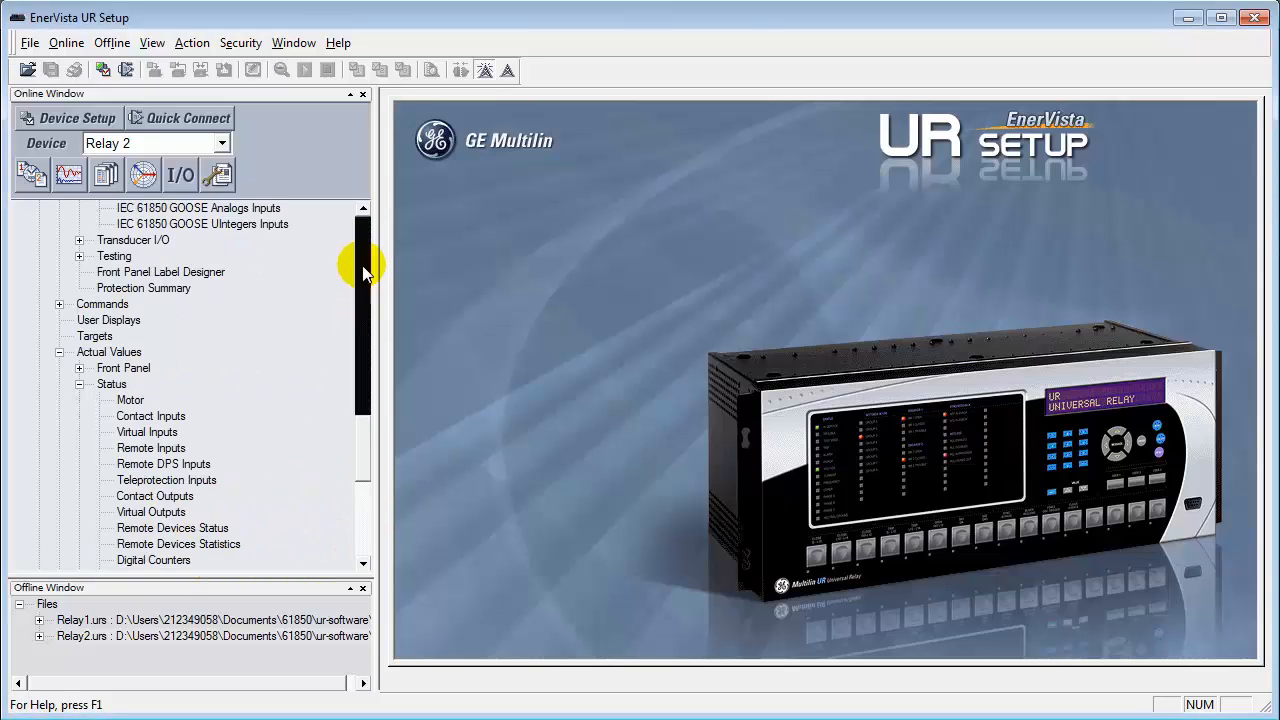
{"action": "left_click", "coordinate": [362, 210]}
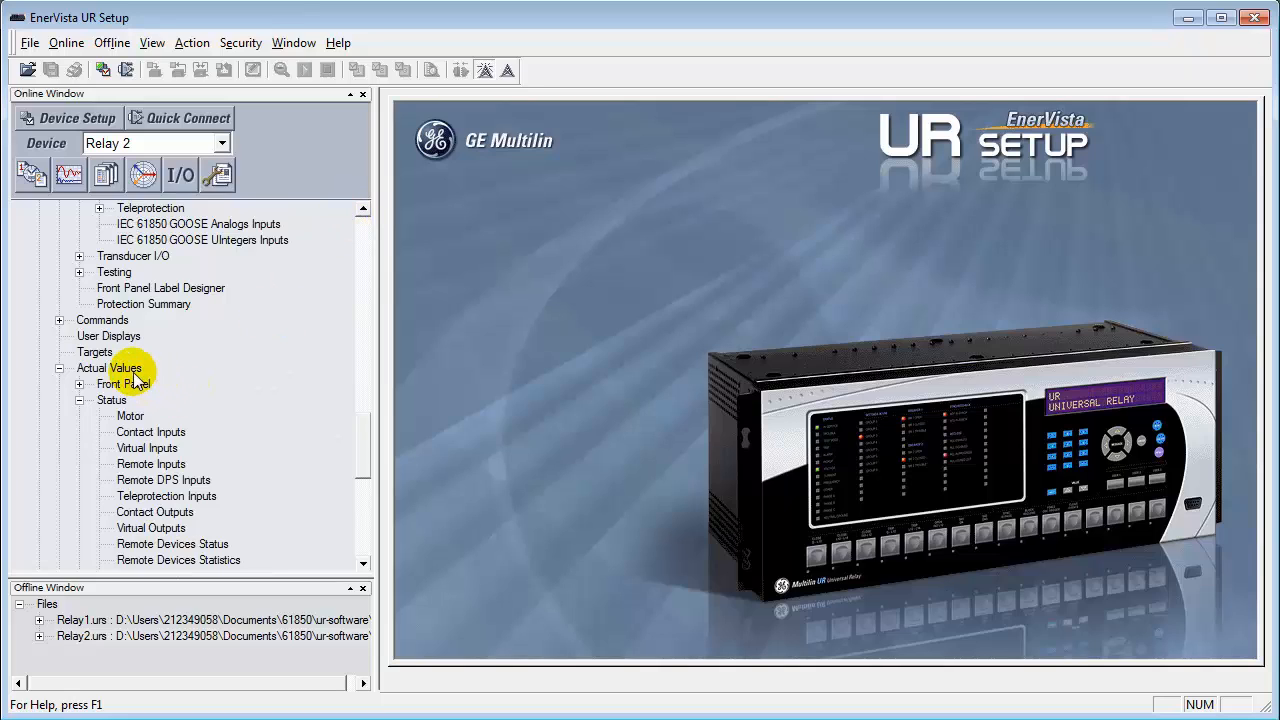
{"action": "left_click", "coordinate": [365, 215]}
{"action": "left_click", "coordinate": [365, 214]}
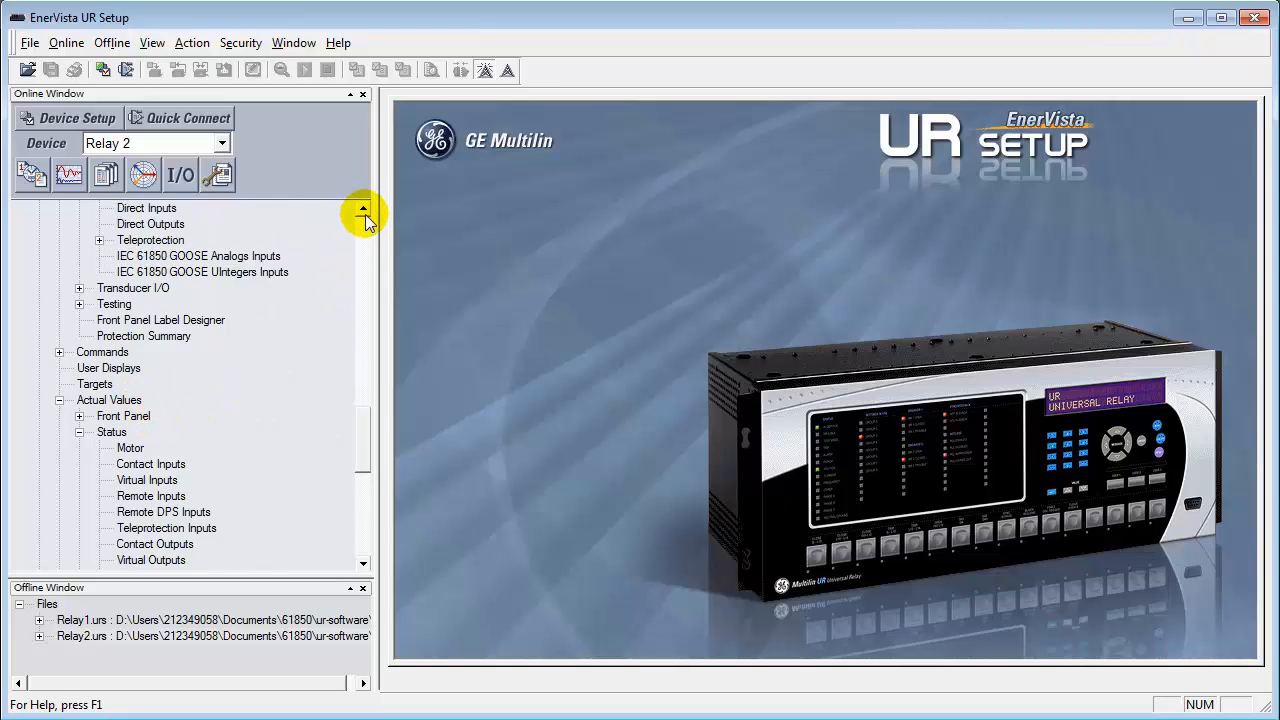
{"action": "scroll", "coordinate": [355, 454], "scroll_direction": "down", "scroll_amount": 1}
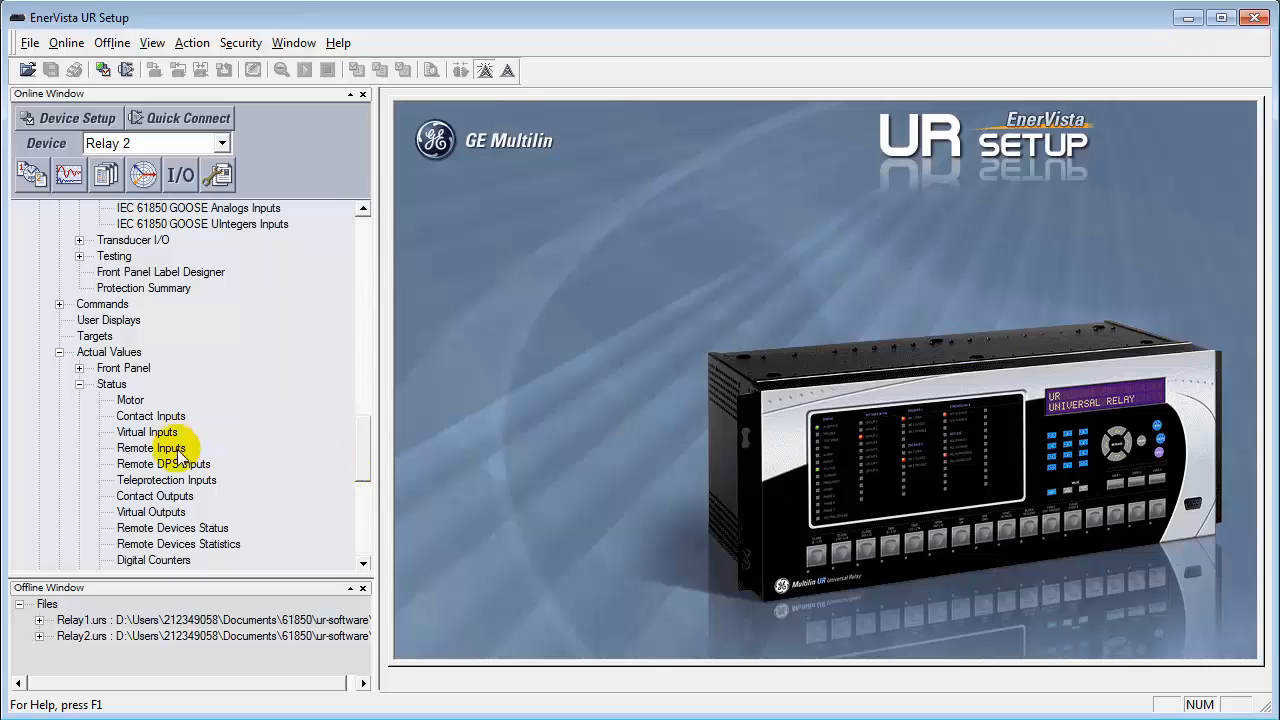
{"action": "double_click", "coordinate": [168, 530]}
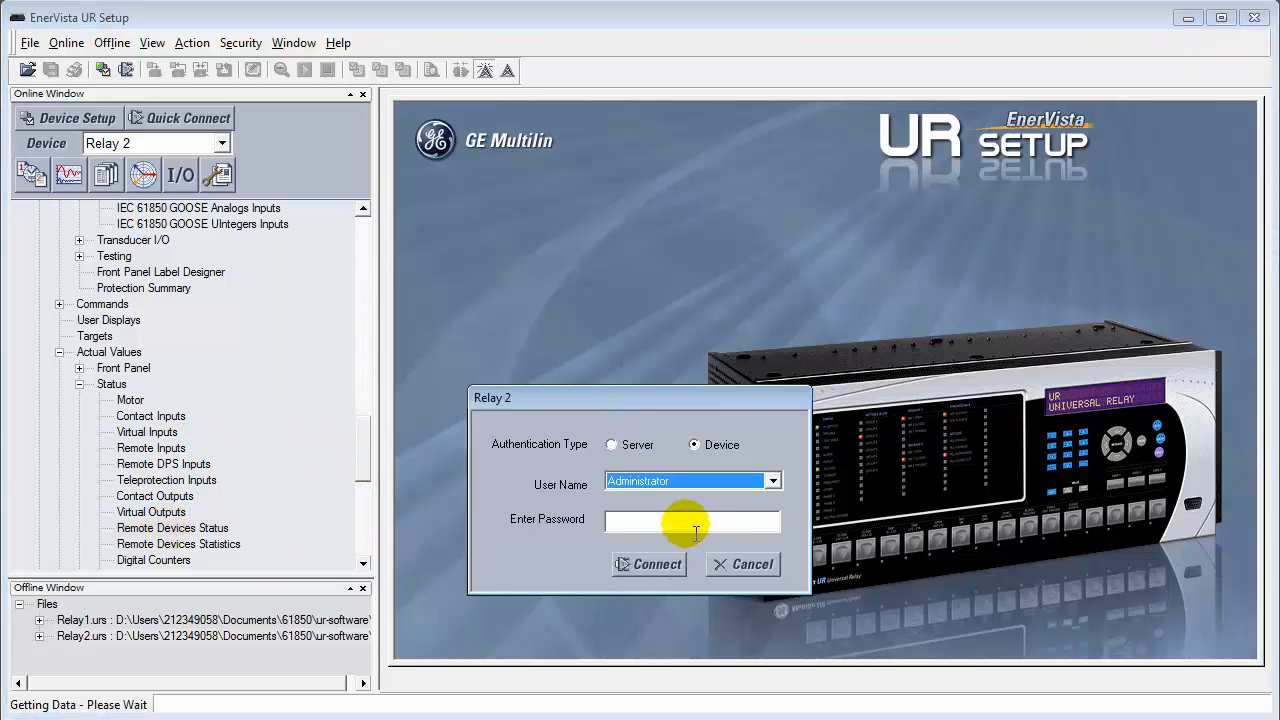
{"action": "left_click", "coordinate": [693, 522]}
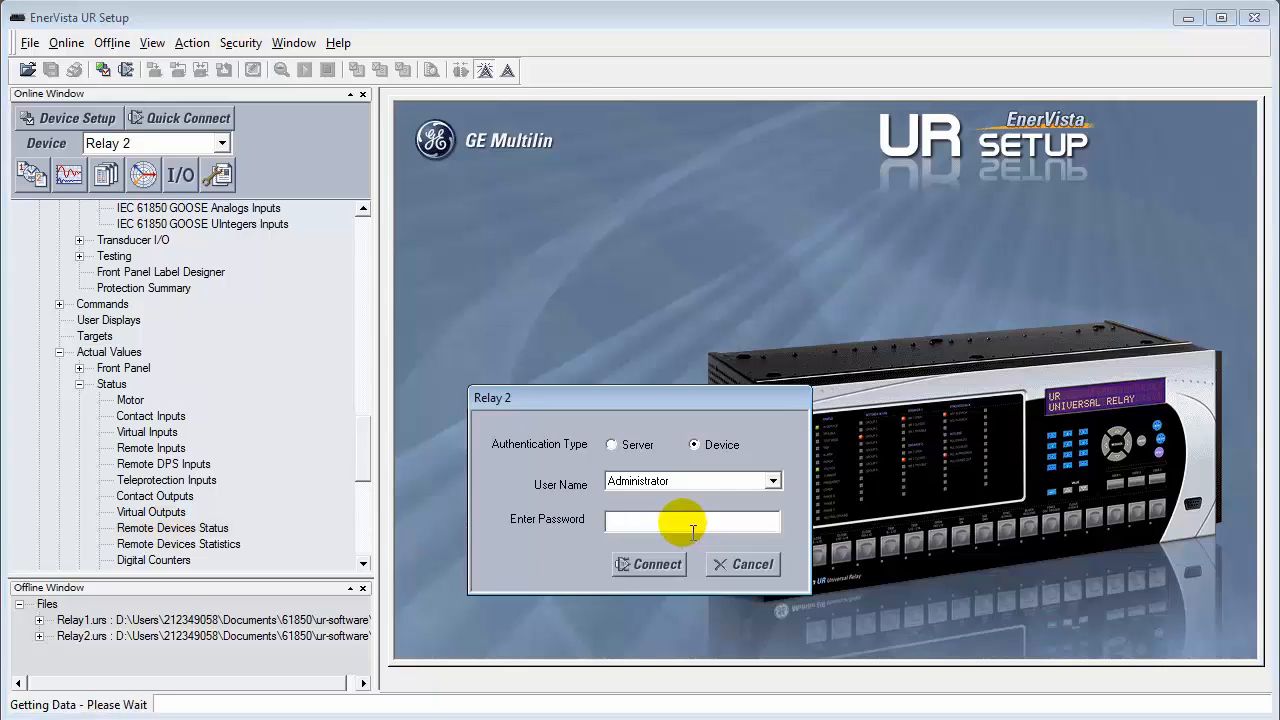
{"action": "type", "text": "***"}
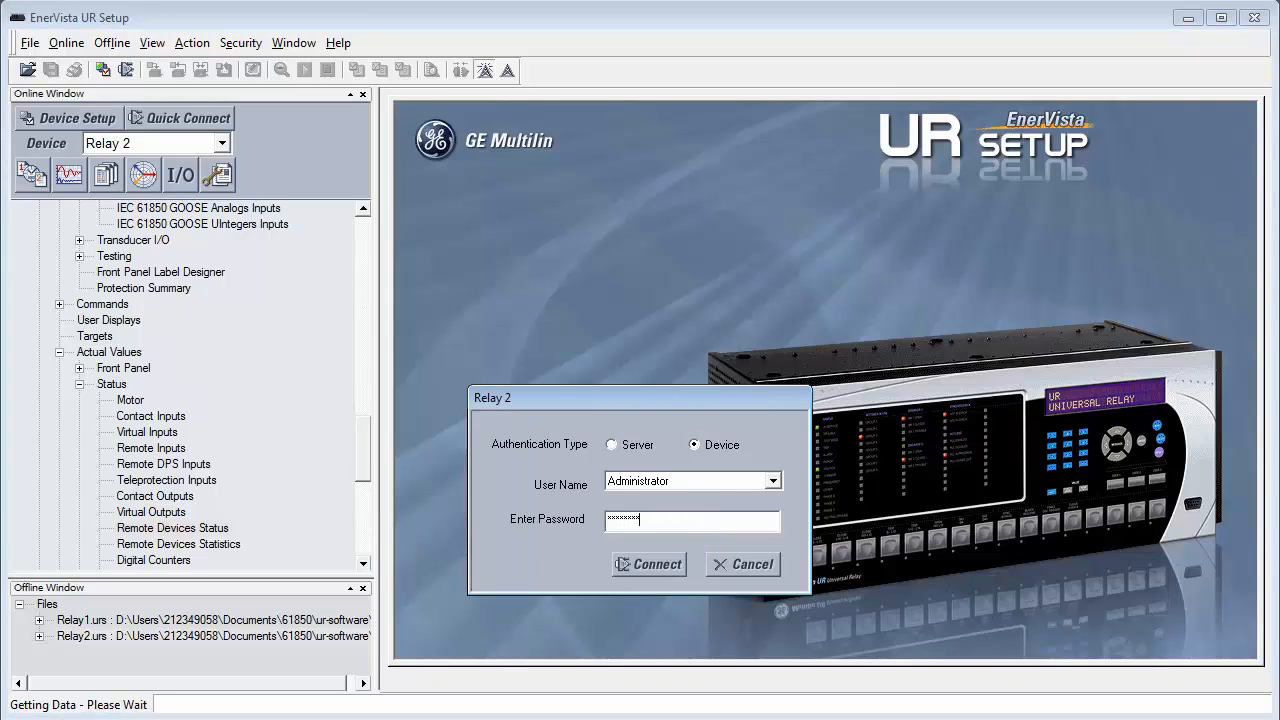
{"action": "left_click", "coordinate": [637, 565]}
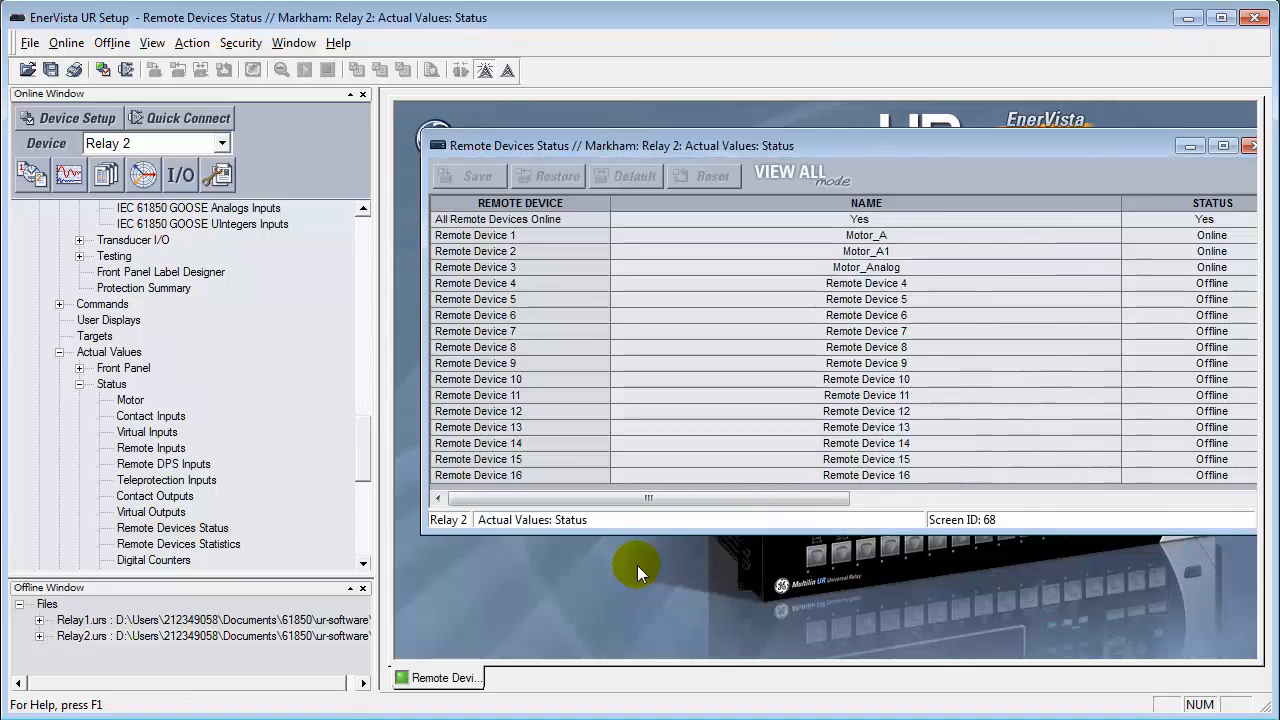
{"action": "left_click_drag", "start_coordinate": [969, 146], "coordinate": [949, 138]}
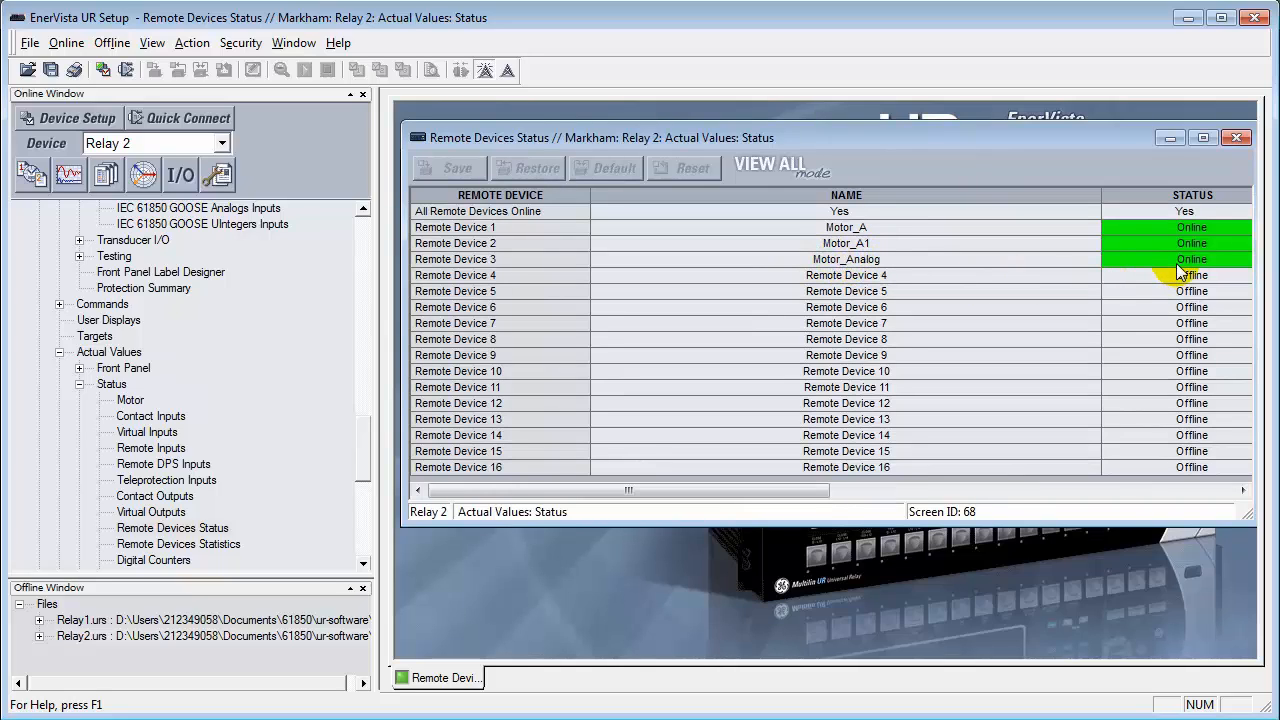
Close the Remote Devices Status window and open Relay 2's IEC 61850 GOOSE Analogs Inputs metering actual values
{"action": "left_click", "coordinate": [1237, 140]}
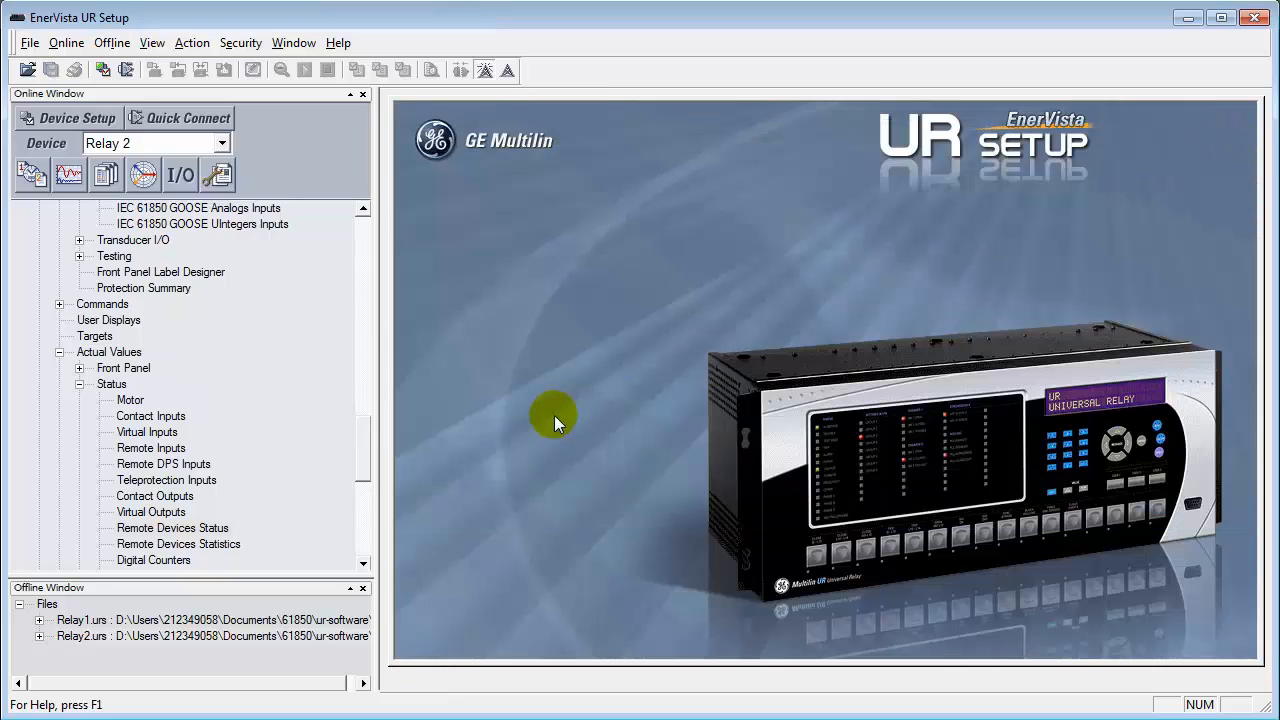
{"action": "left_click_drag", "start_coordinate": [363, 458], "coordinate": [363, 481]}
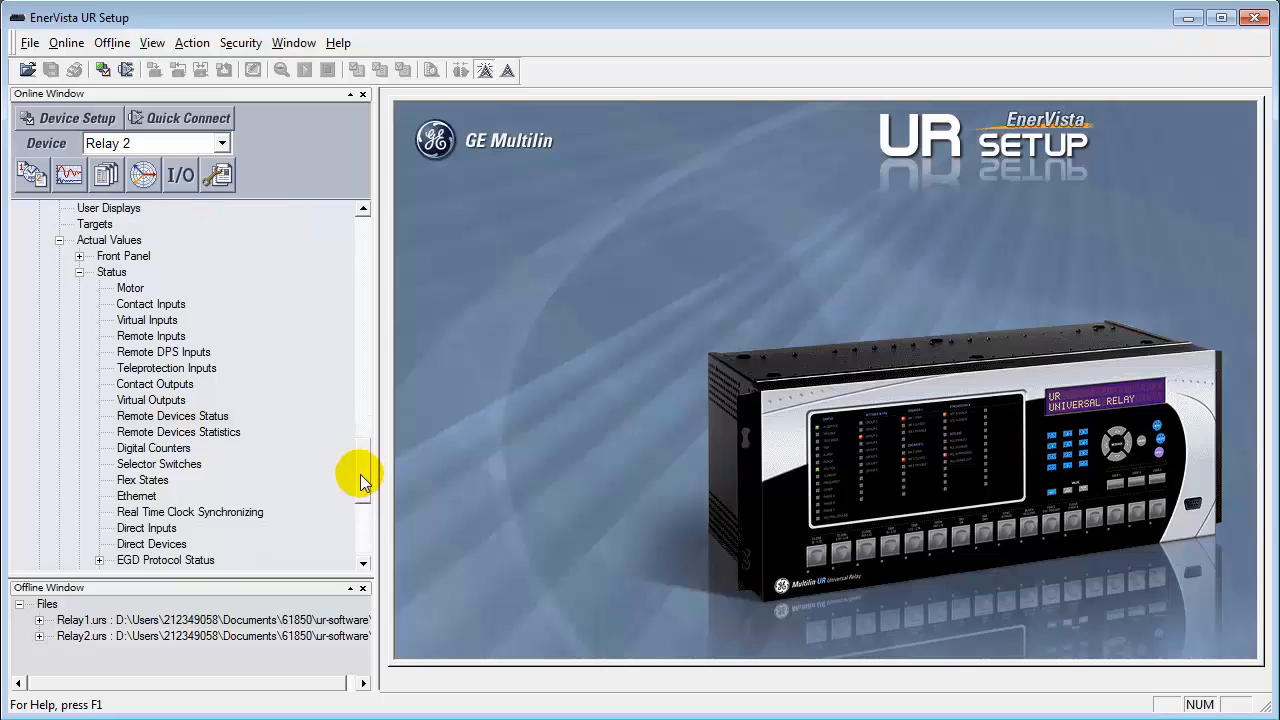
{"action": "left_click", "coordinate": [79, 272]}
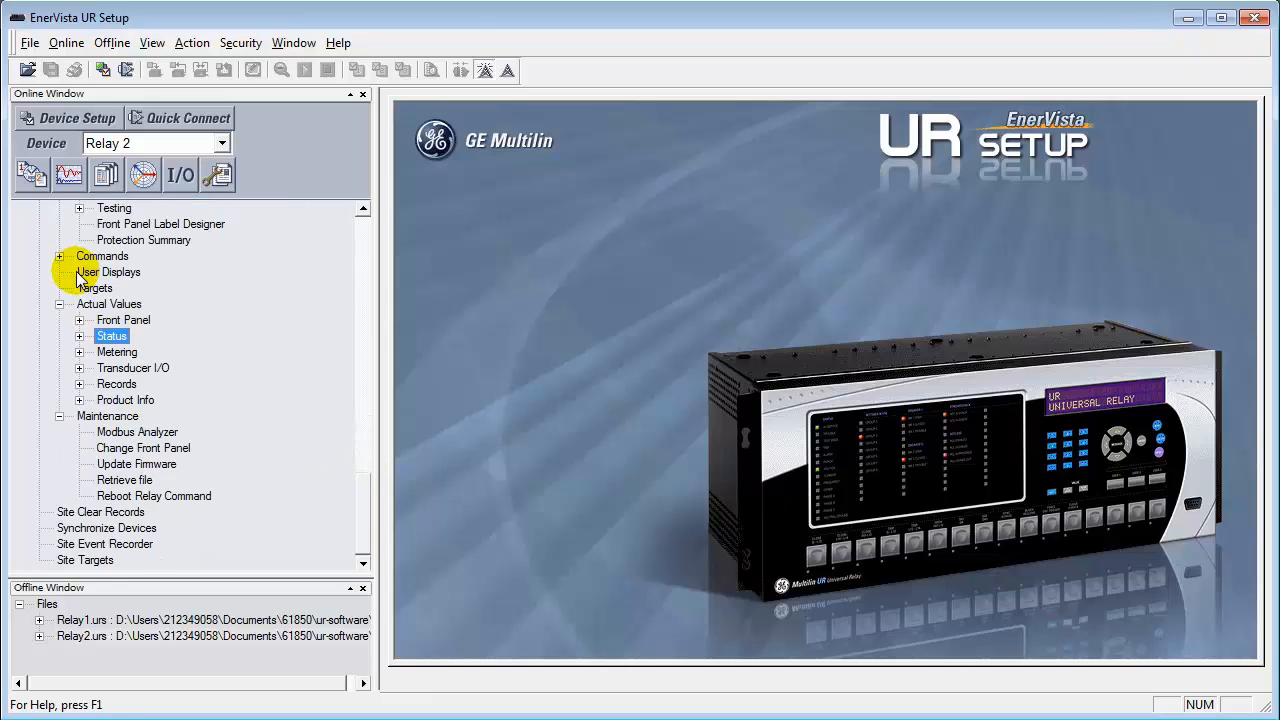
{"action": "left_click", "coordinate": [89, 306]}
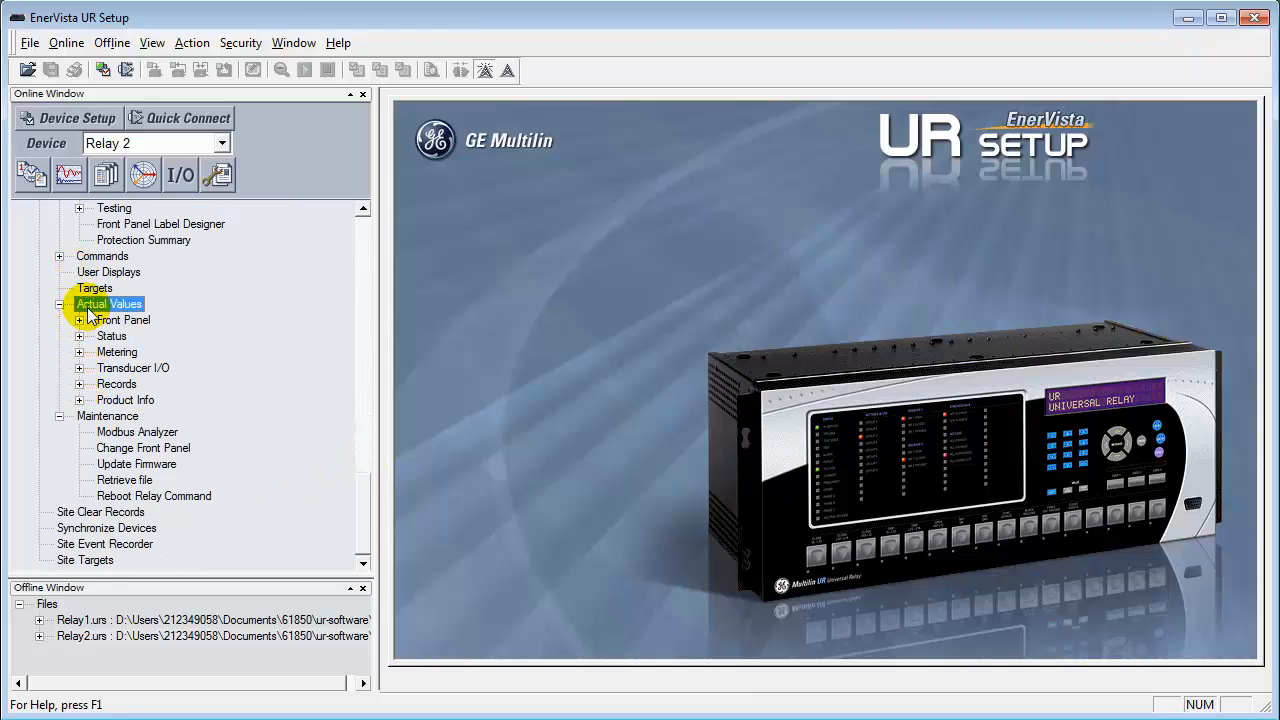
{"action": "left_click", "coordinate": [79, 352]}
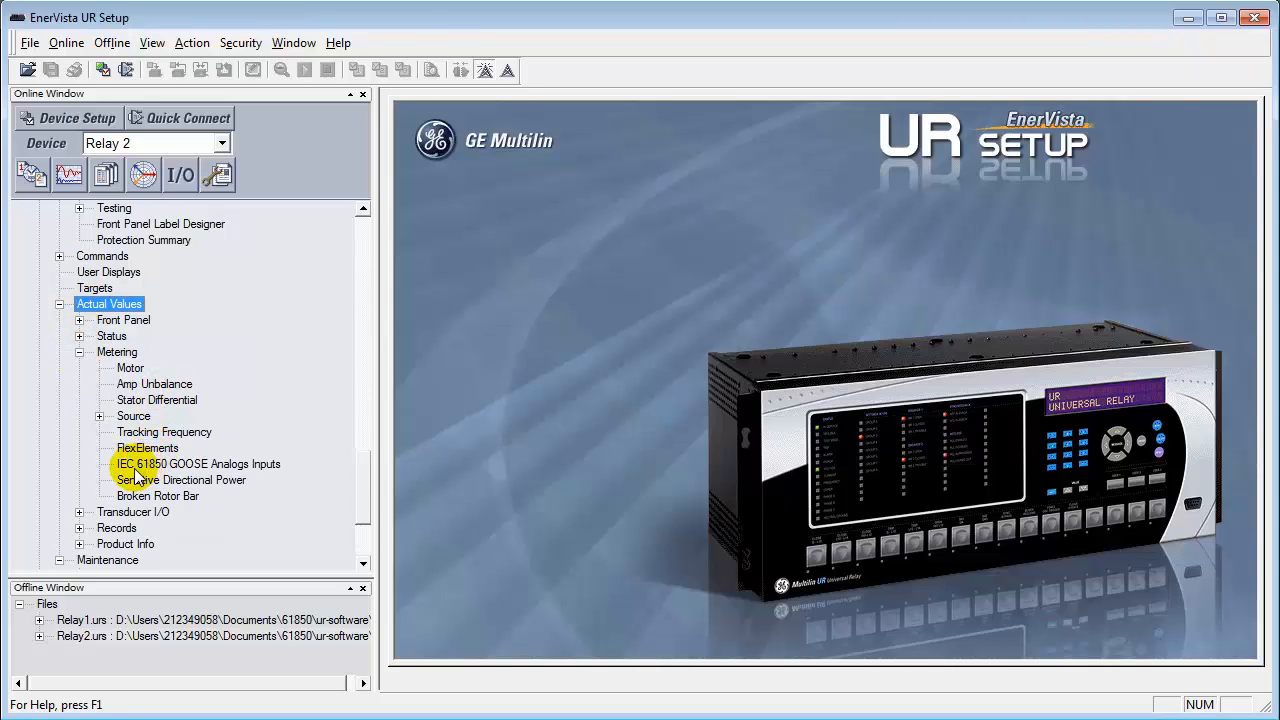
{"action": "left_click", "coordinate": [199, 466]}
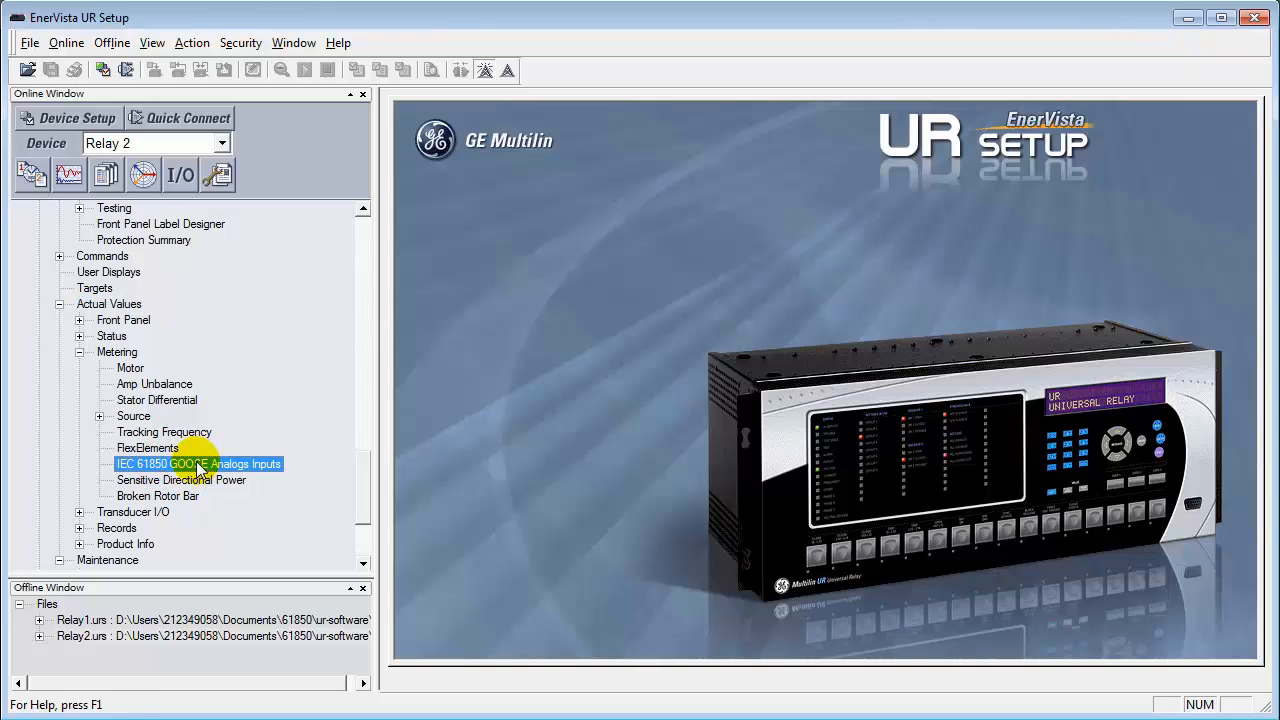
{"action": "double_click", "coordinate": [199, 465]}
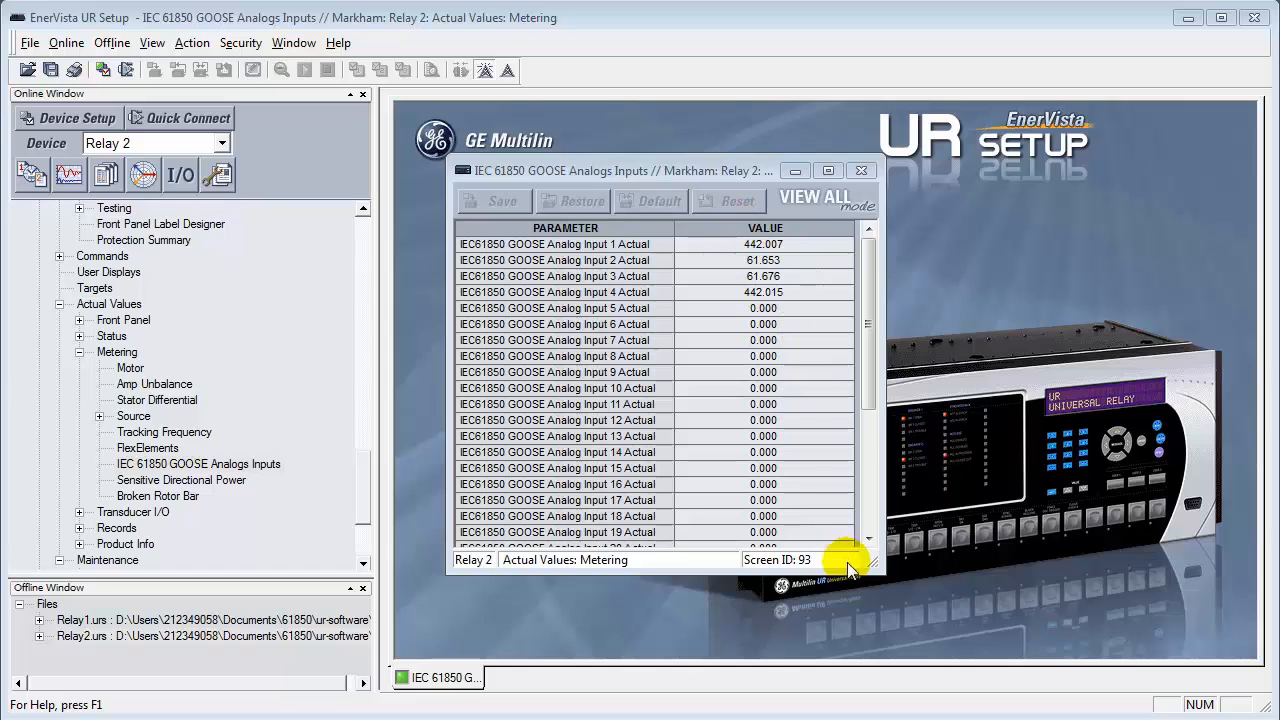
Shrink the GOOSE Analogs Inputs window to its first five rows and move it to clear space for other windows
{"action": "left_click_drag", "start_coordinate": [879, 578], "coordinate": [884, 347]}
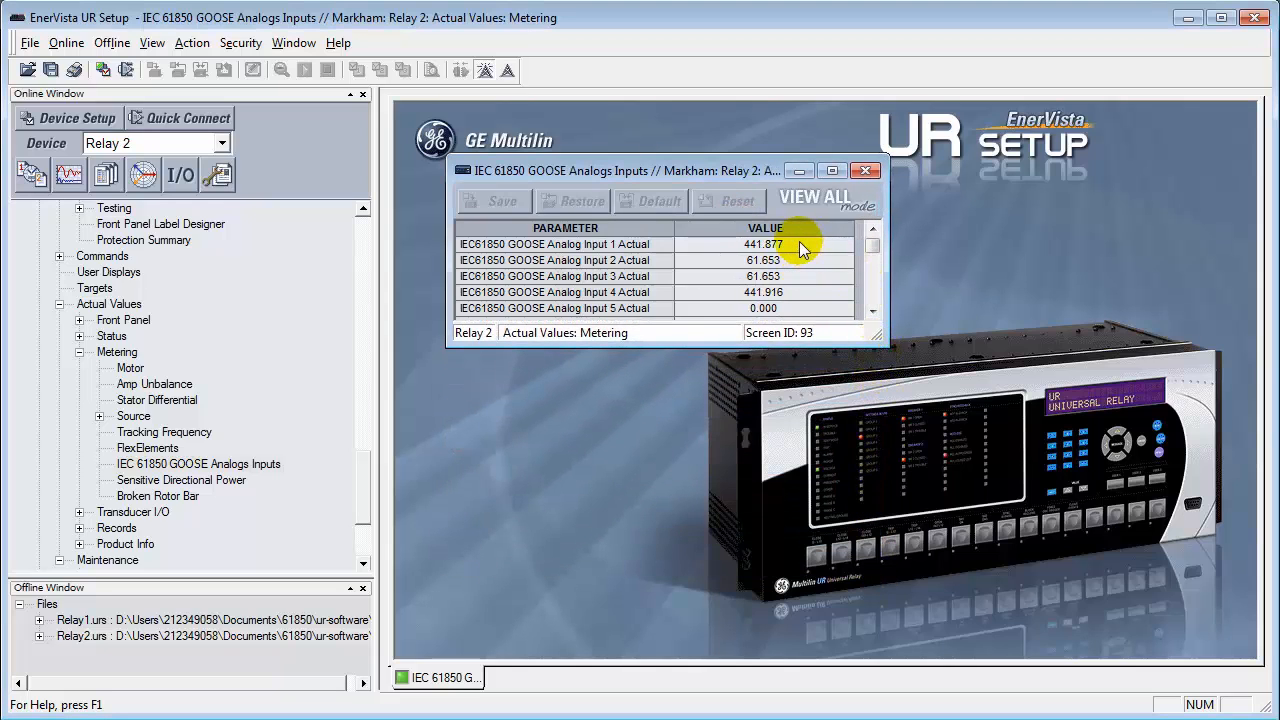
{"action": "left_click_drag", "start_coordinate": [735, 175], "coordinate": [963, 140]}
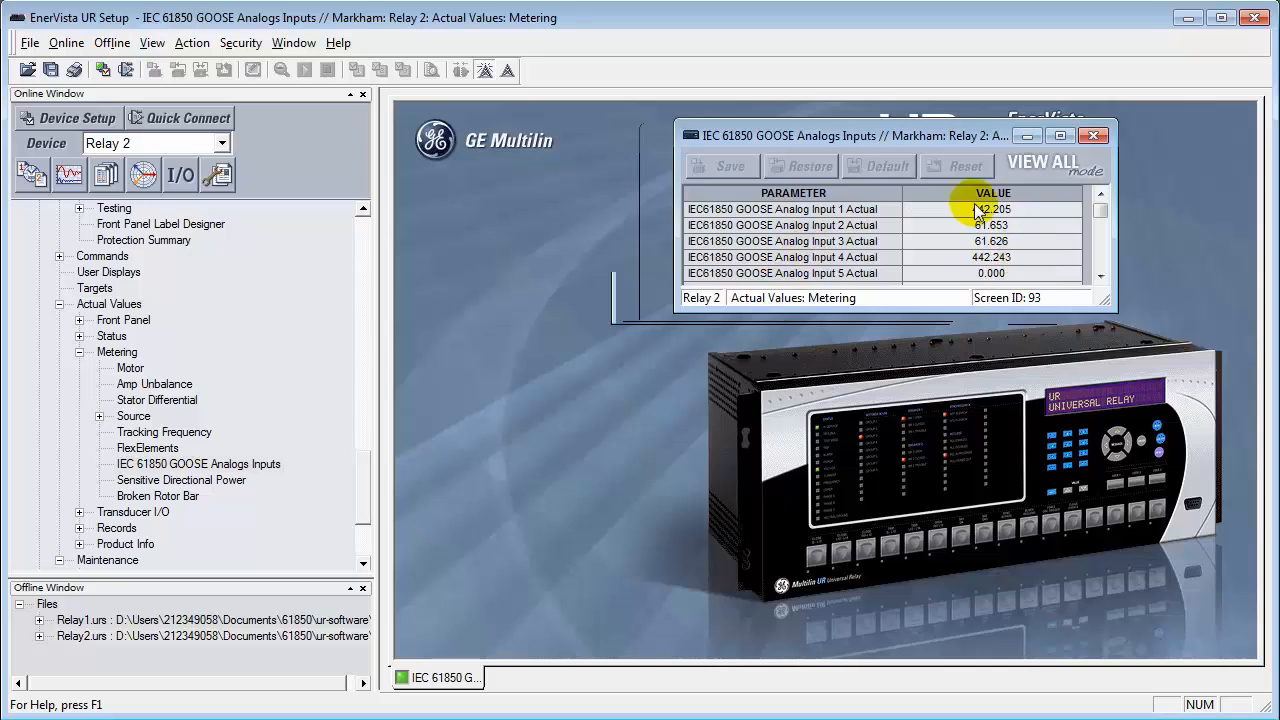
{"action": "left_click_drag", "start_coordinate": [905, 143], "coordinate": [953, 141]}
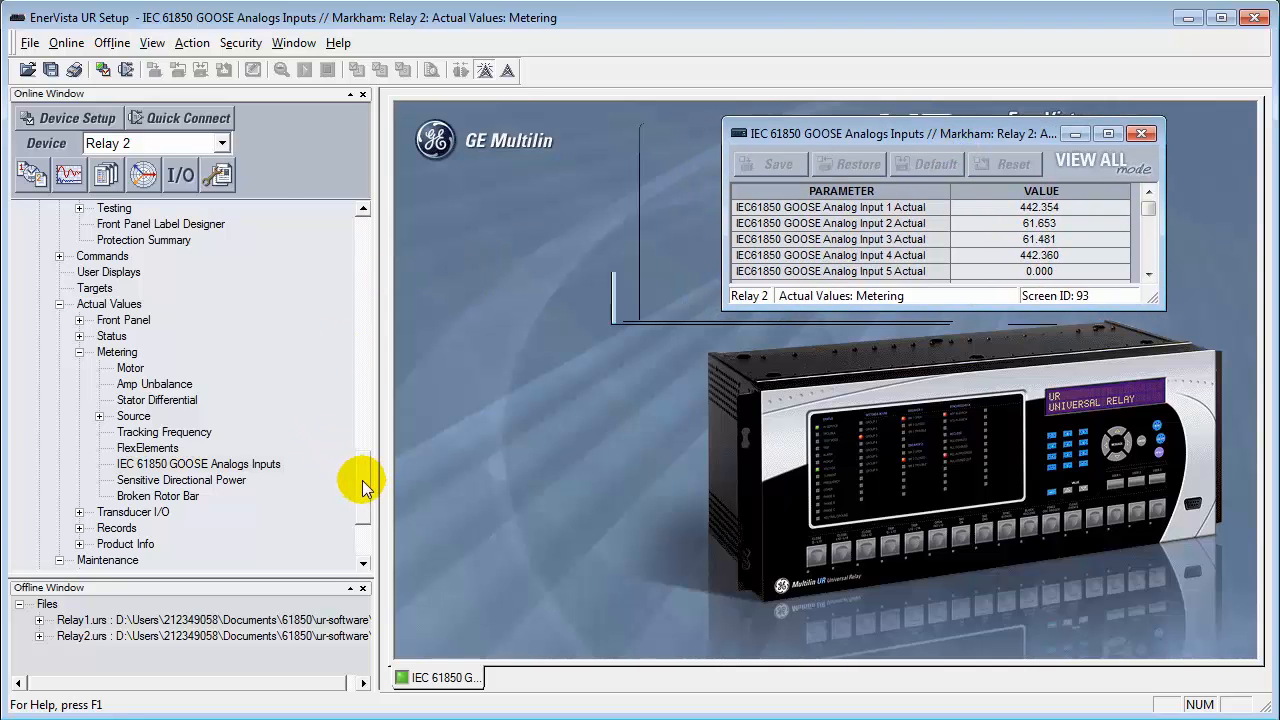
Open Relay 1's Source Phase Current metering values and arrange the narrowed window below Relay 2's GOOSE analog inputs for comparison
{"action": "left_click_drag", "start_coordinate": [365, 478], "coordinate": [309, 251]}
{"action": "left_click", "coordinate": [40, 240]}
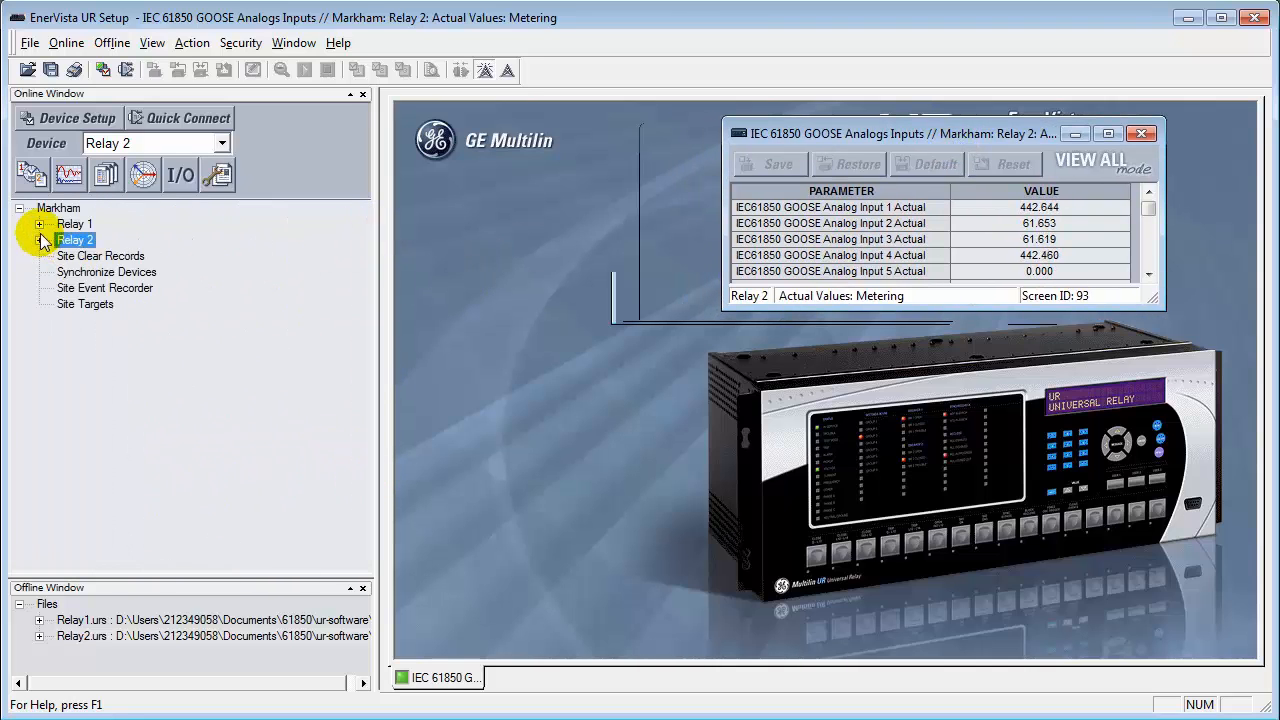
{"action": "left_click", "coordinate": [39, 224]}
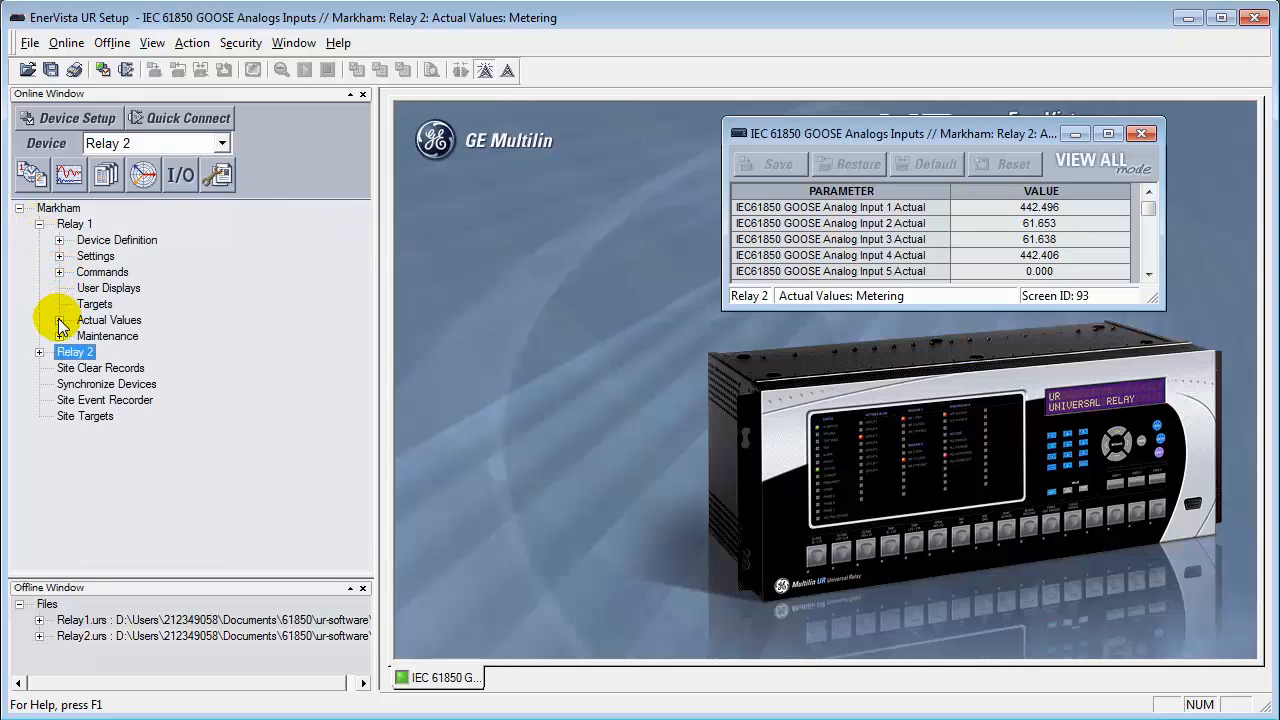
{"action": "left_click", "coordinate": [59, 320]}
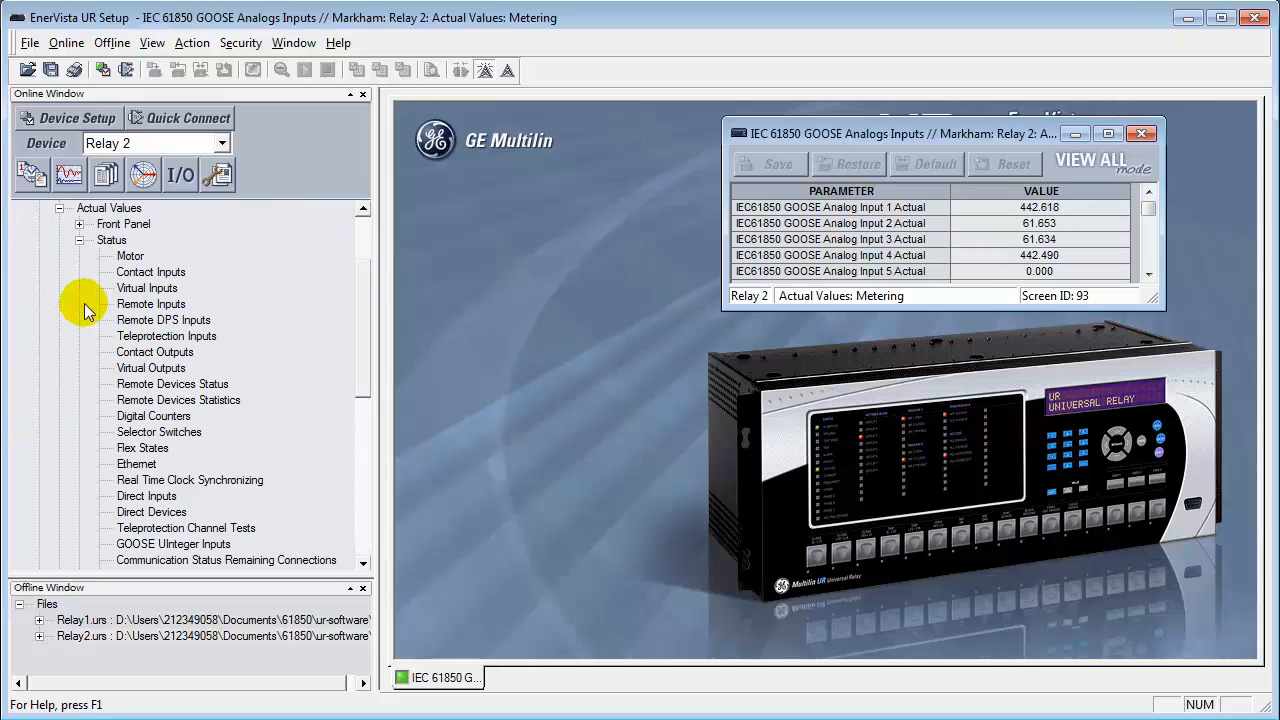
{"action": "left_click", "coordinate": [79, 240]}
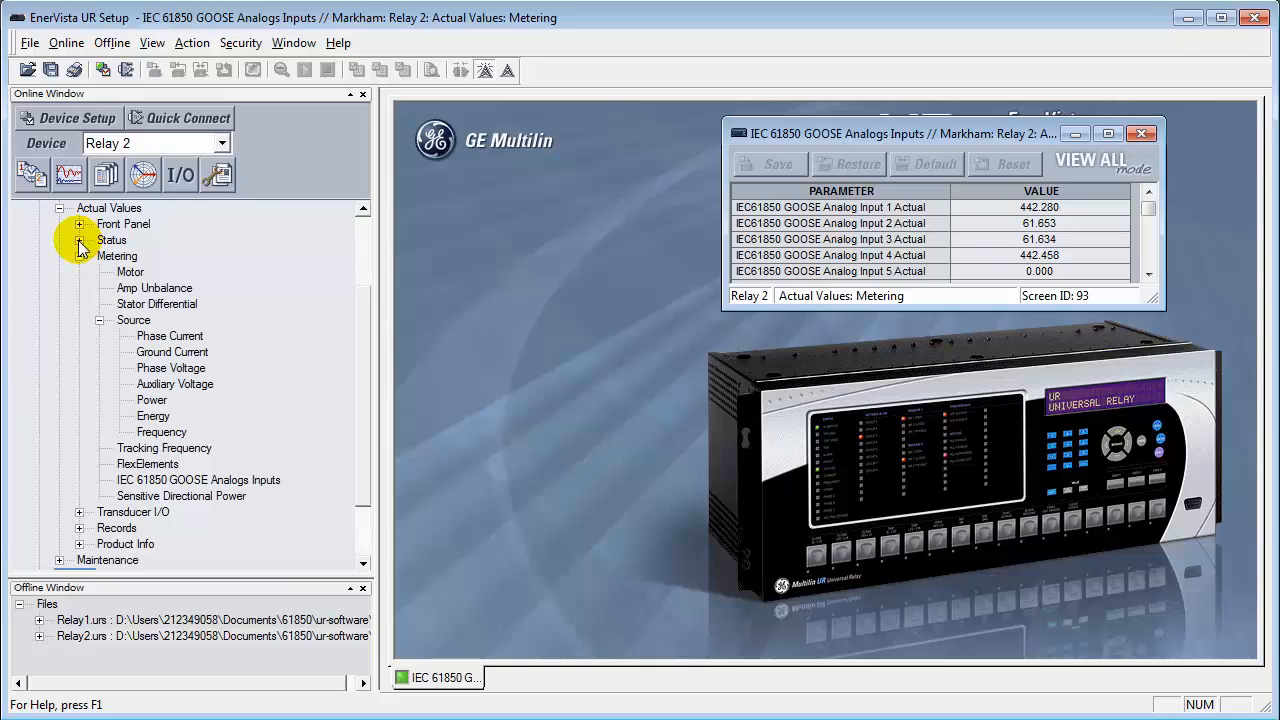
{"action": "left_click", "coordinate": [155, 337]}
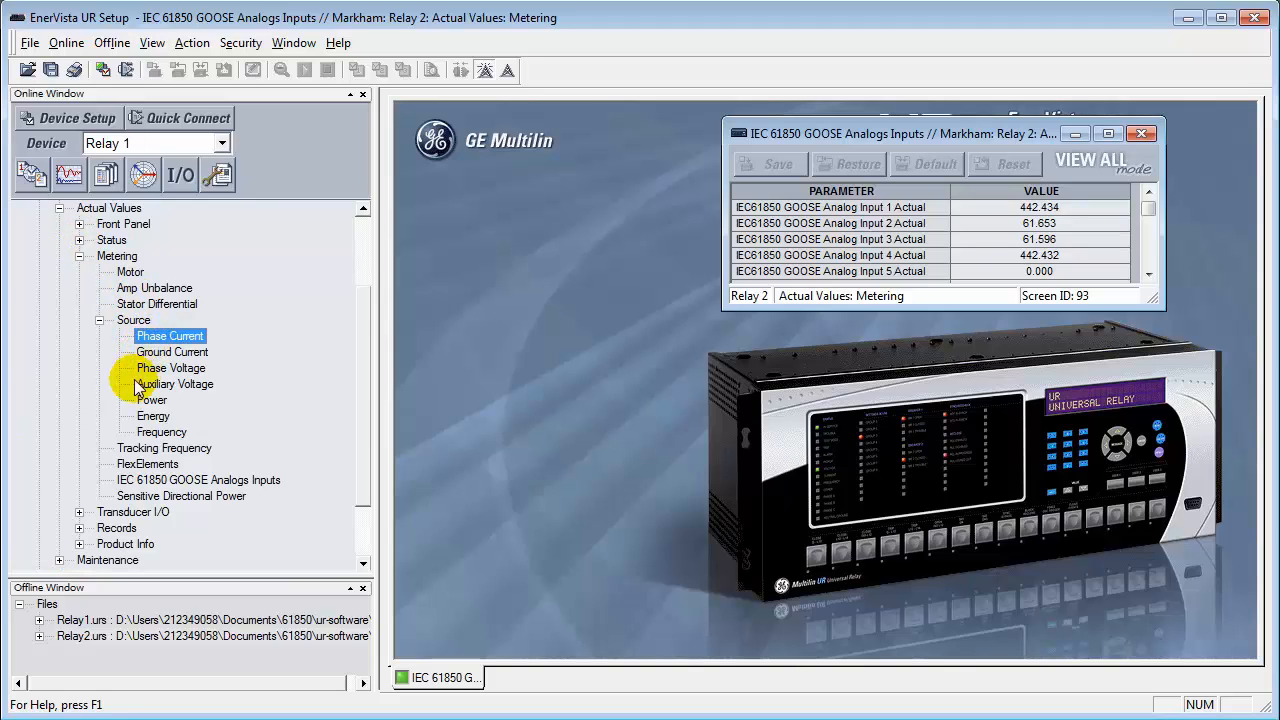
{"action": "left_click", "coordinate": [168, 341]}
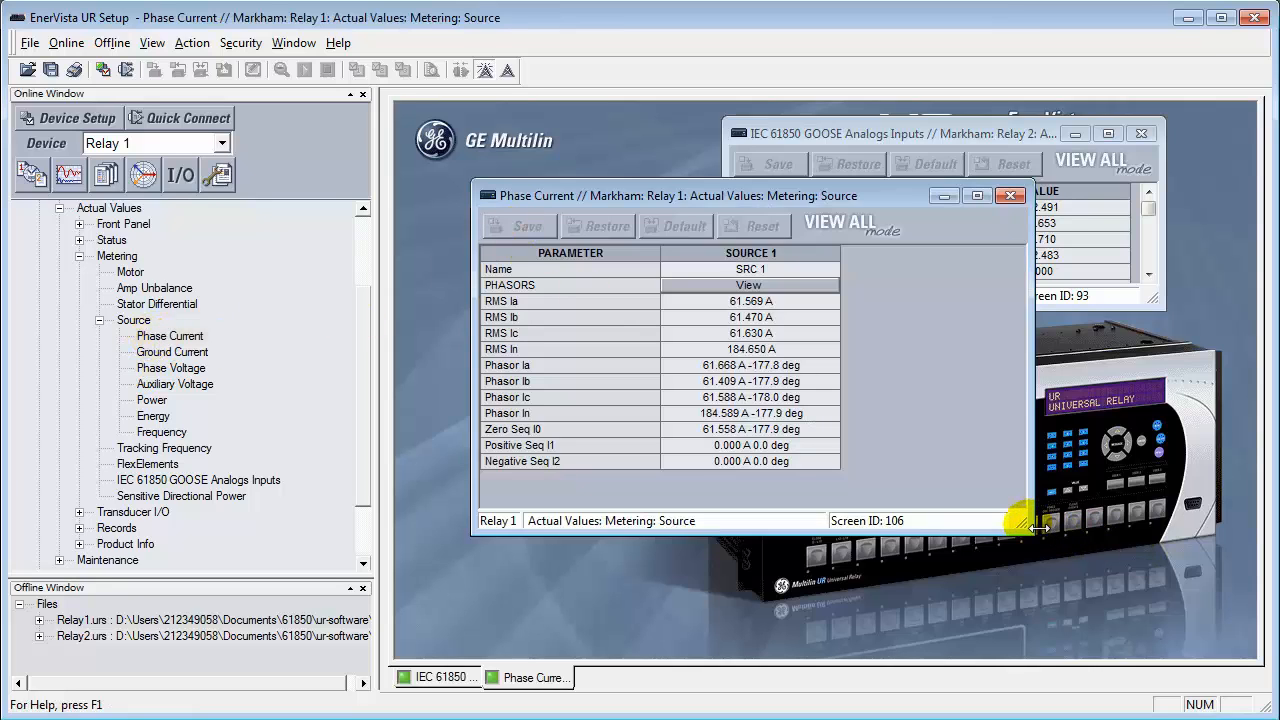
{"action": "left_click_drag", "start_coordinate": [1038, 527], "coordinate": [876, 508]}
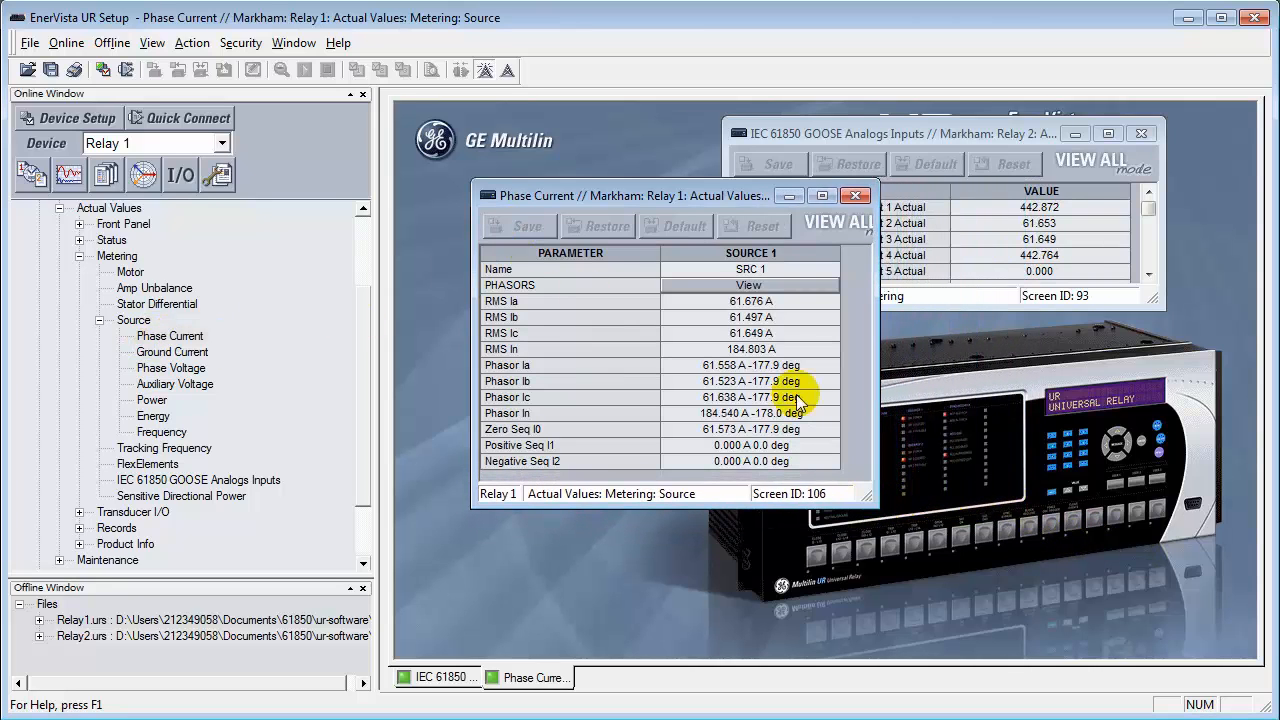
{"action": "left_click_drag", "start_coordinate": [707, 196], "coordinate": [631, 328]}
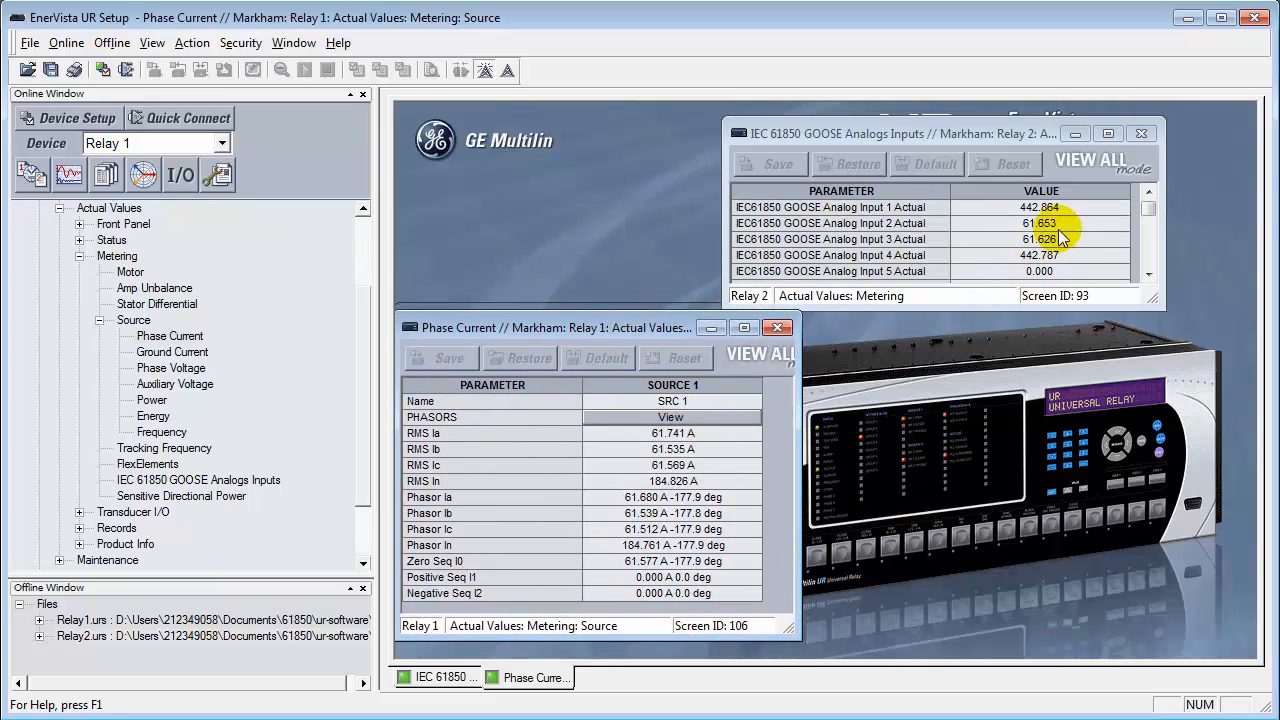
Open Relay 1's Source Phase Voltage metering values and place the narrowed window beside Phase Current to compare with Relay 2's analog inputs
{"action": "double_click", "coordinate": [172, 368]}
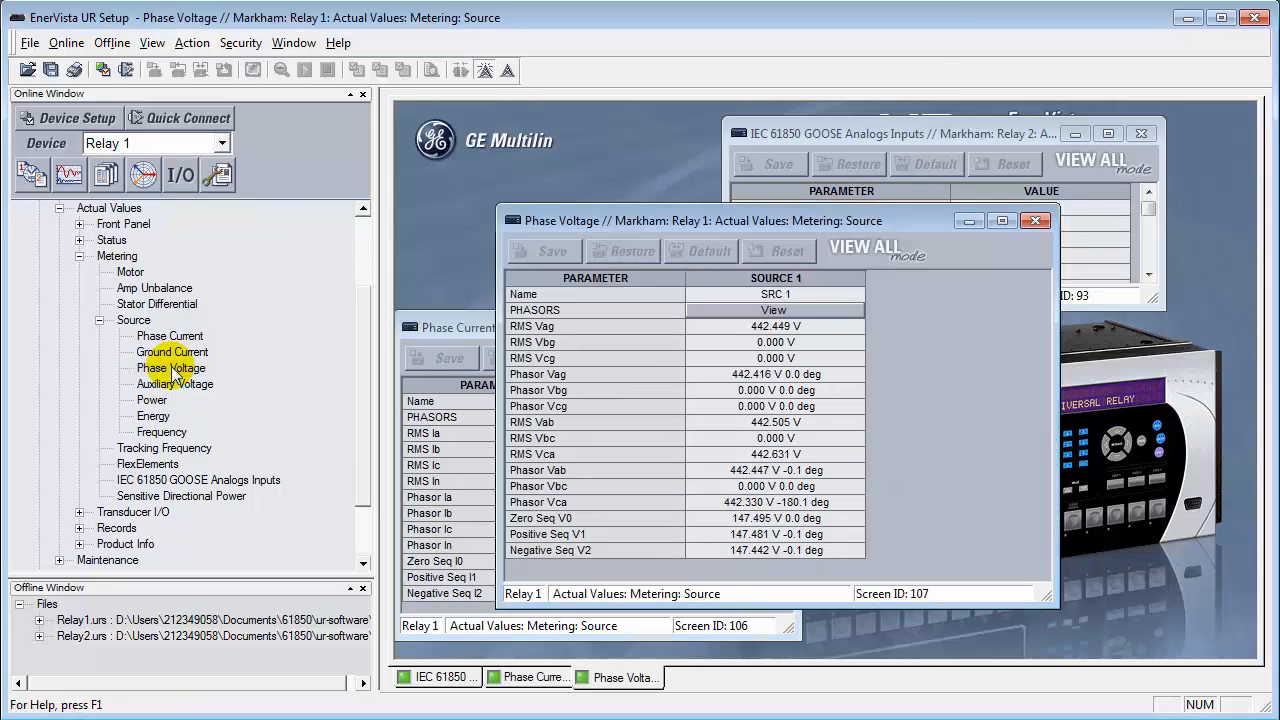
{"action": "left_click_drag", "start_coordinate": [706, 226], "coordinate": [931, 278]}
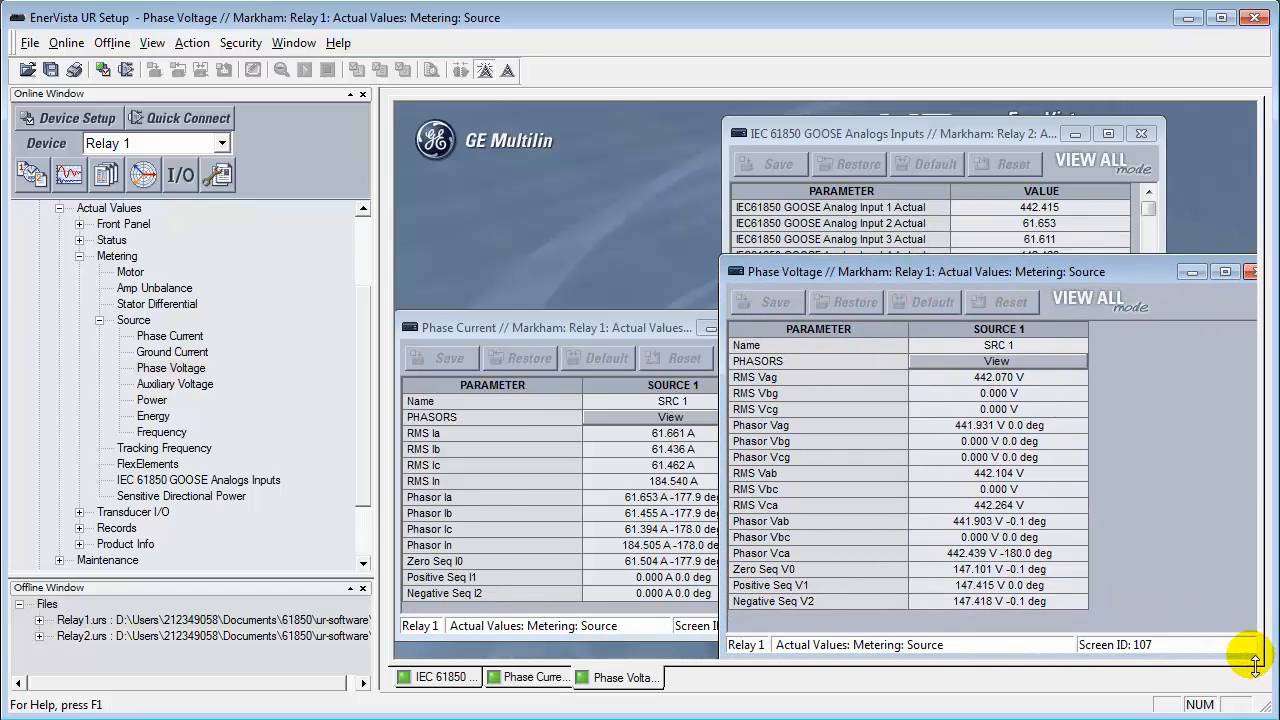
{"action": "left_click_drag", "start_coordinate": [1078, 280], "coordinate": [1021, 268]}
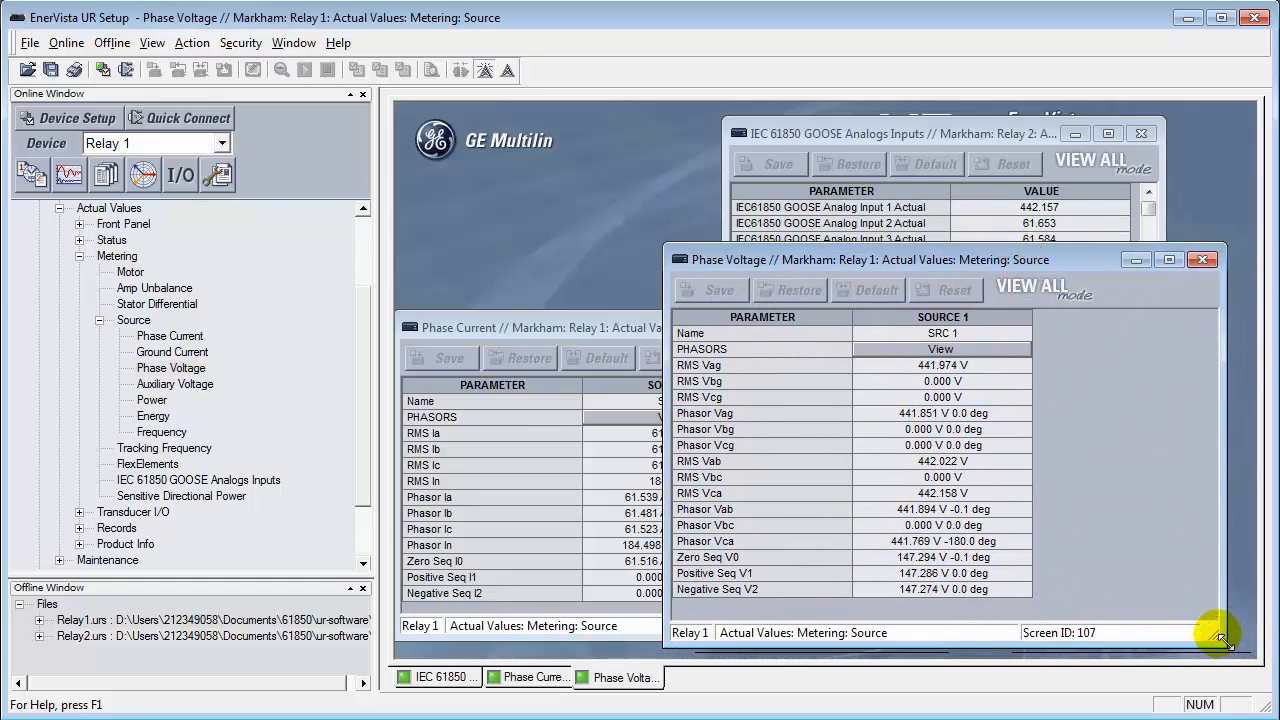
{"action": "left_click_drag", "start_coordinate": [1218, 645], "coordinate": [1068, 625]}
{"action": "left_click_drag", "start_coordinate": [821, 268], "coordinate": [968, 341]}
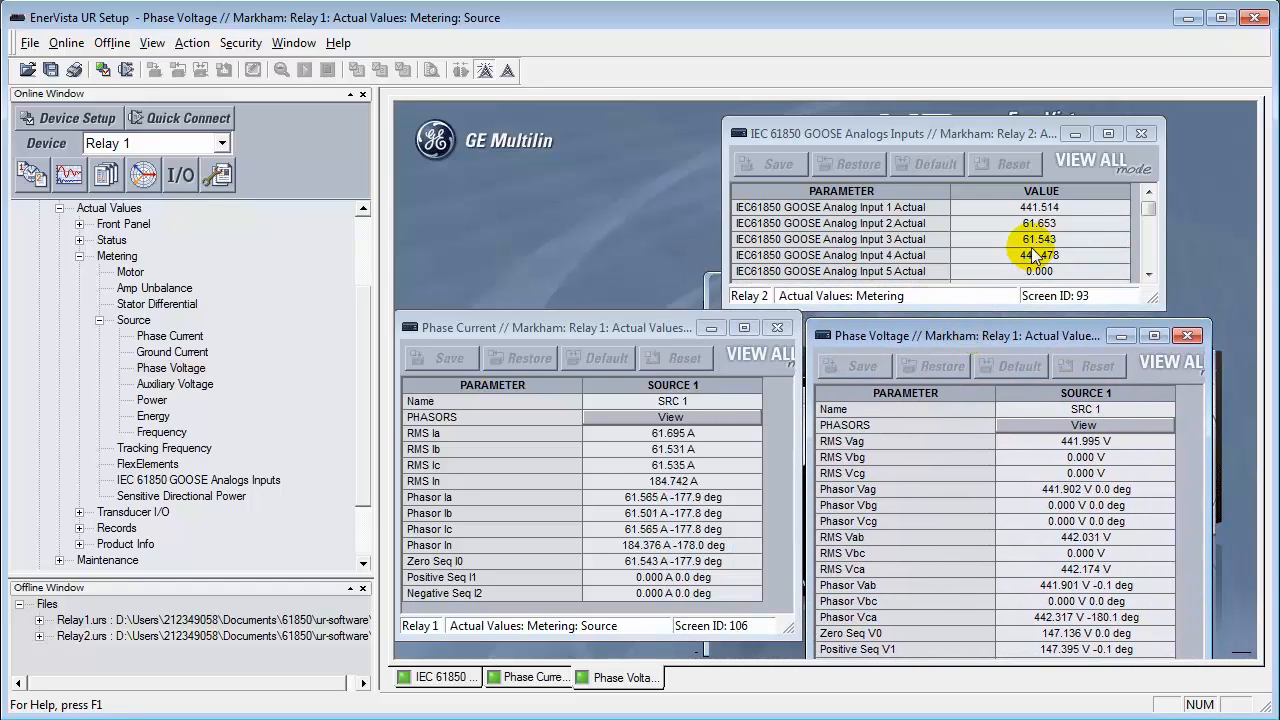